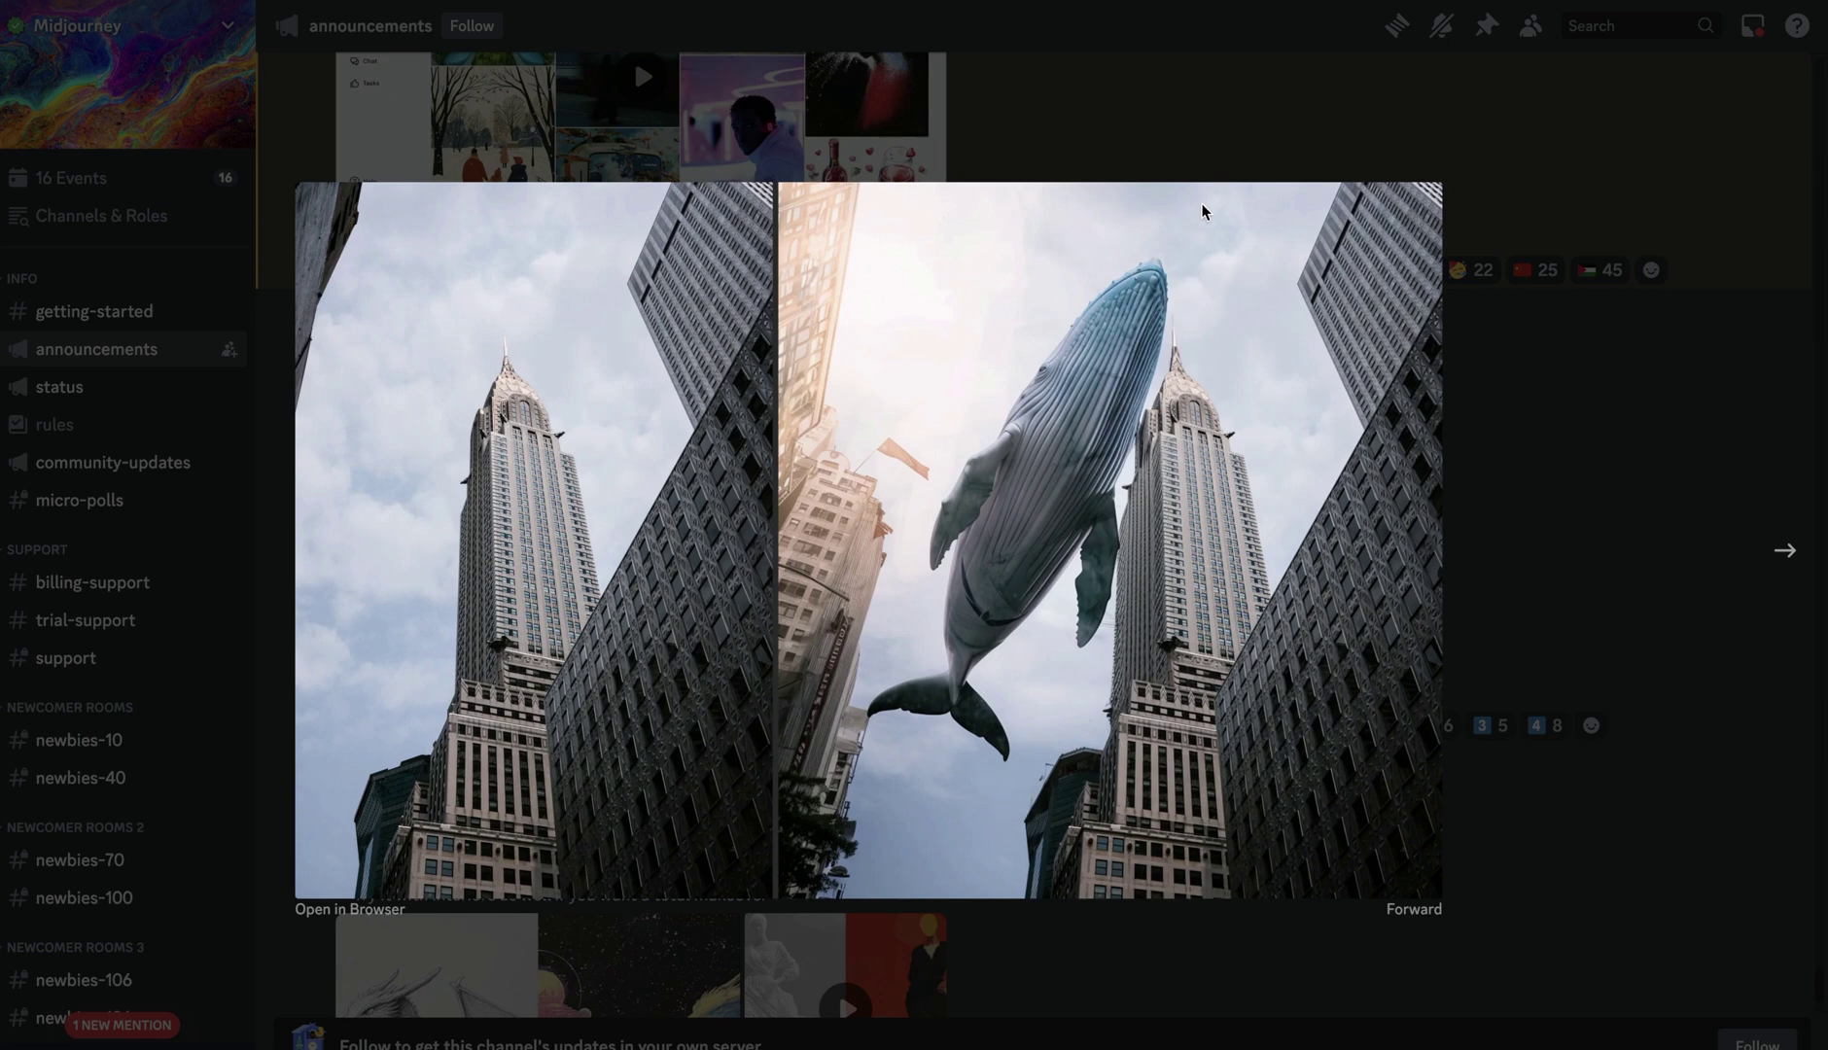
- Accept the Terms of Service in the Midjourney Image Editor's welcome dialog and start creating
{"action": "key", "text": "Right"}
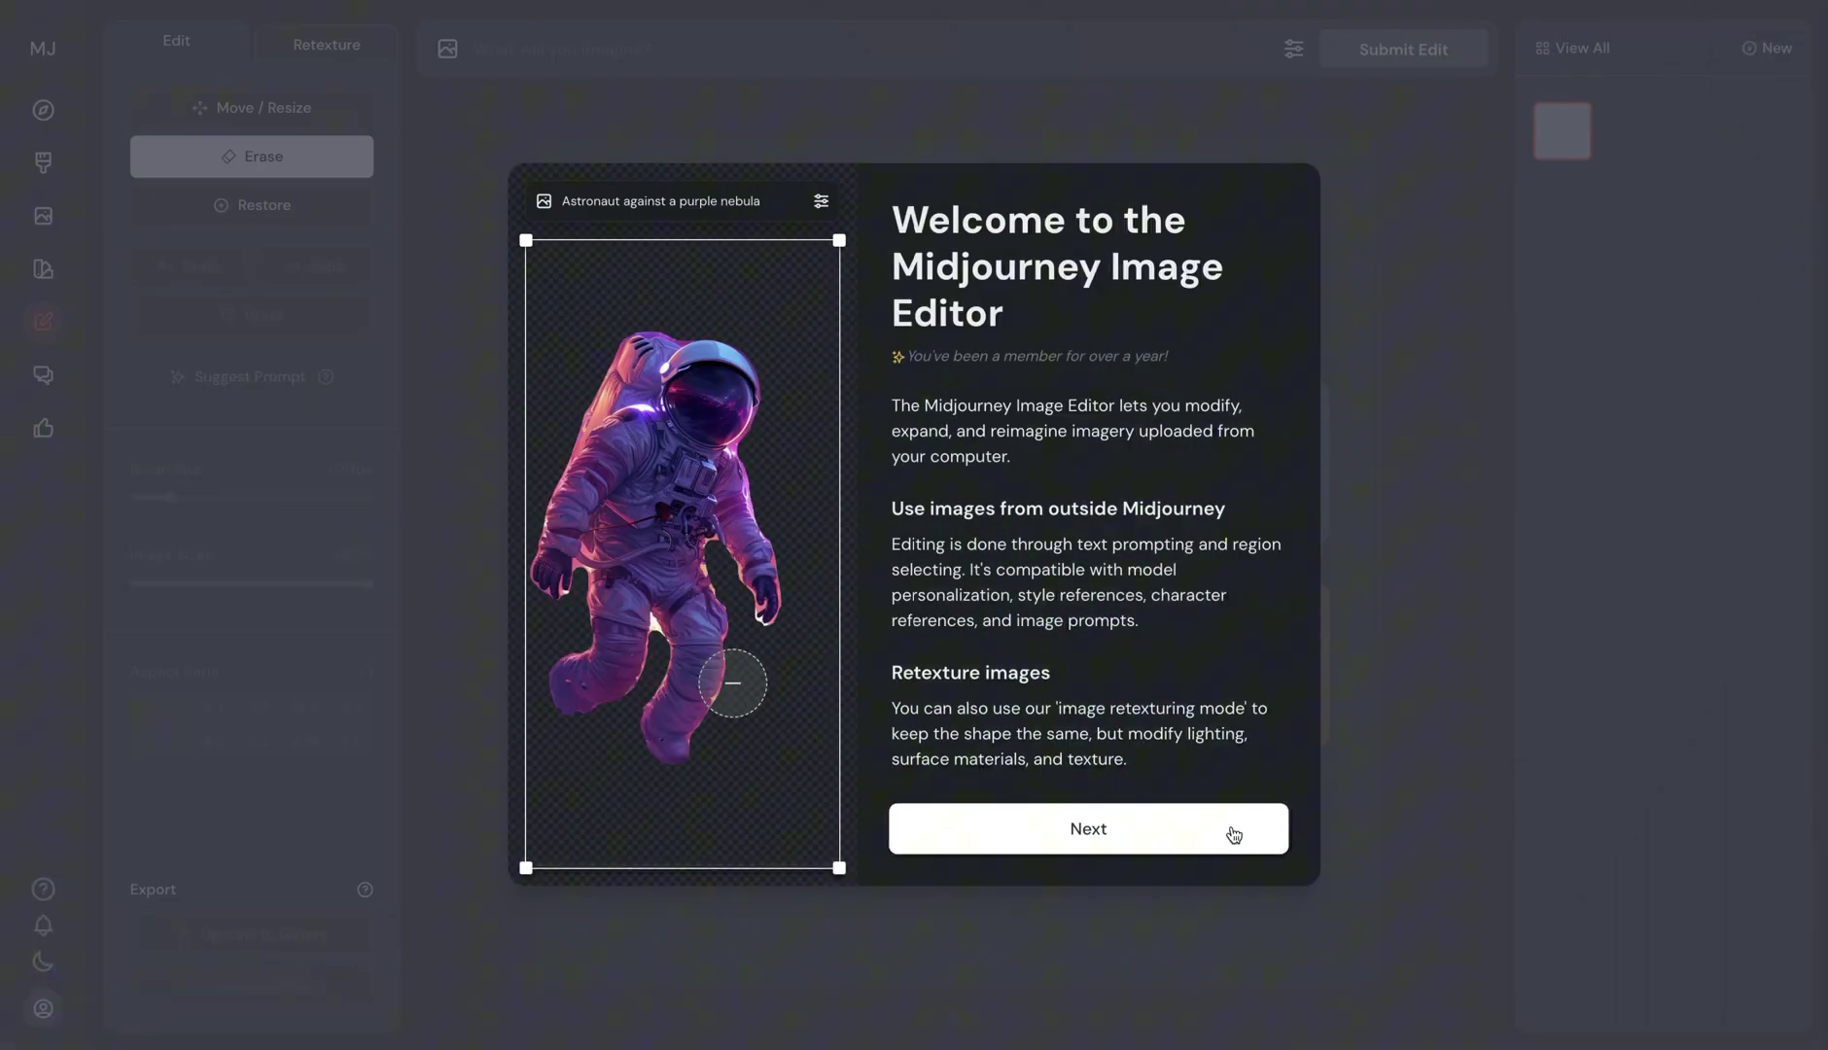
{"action": "left_click", "coordinate": [1233, 834]}
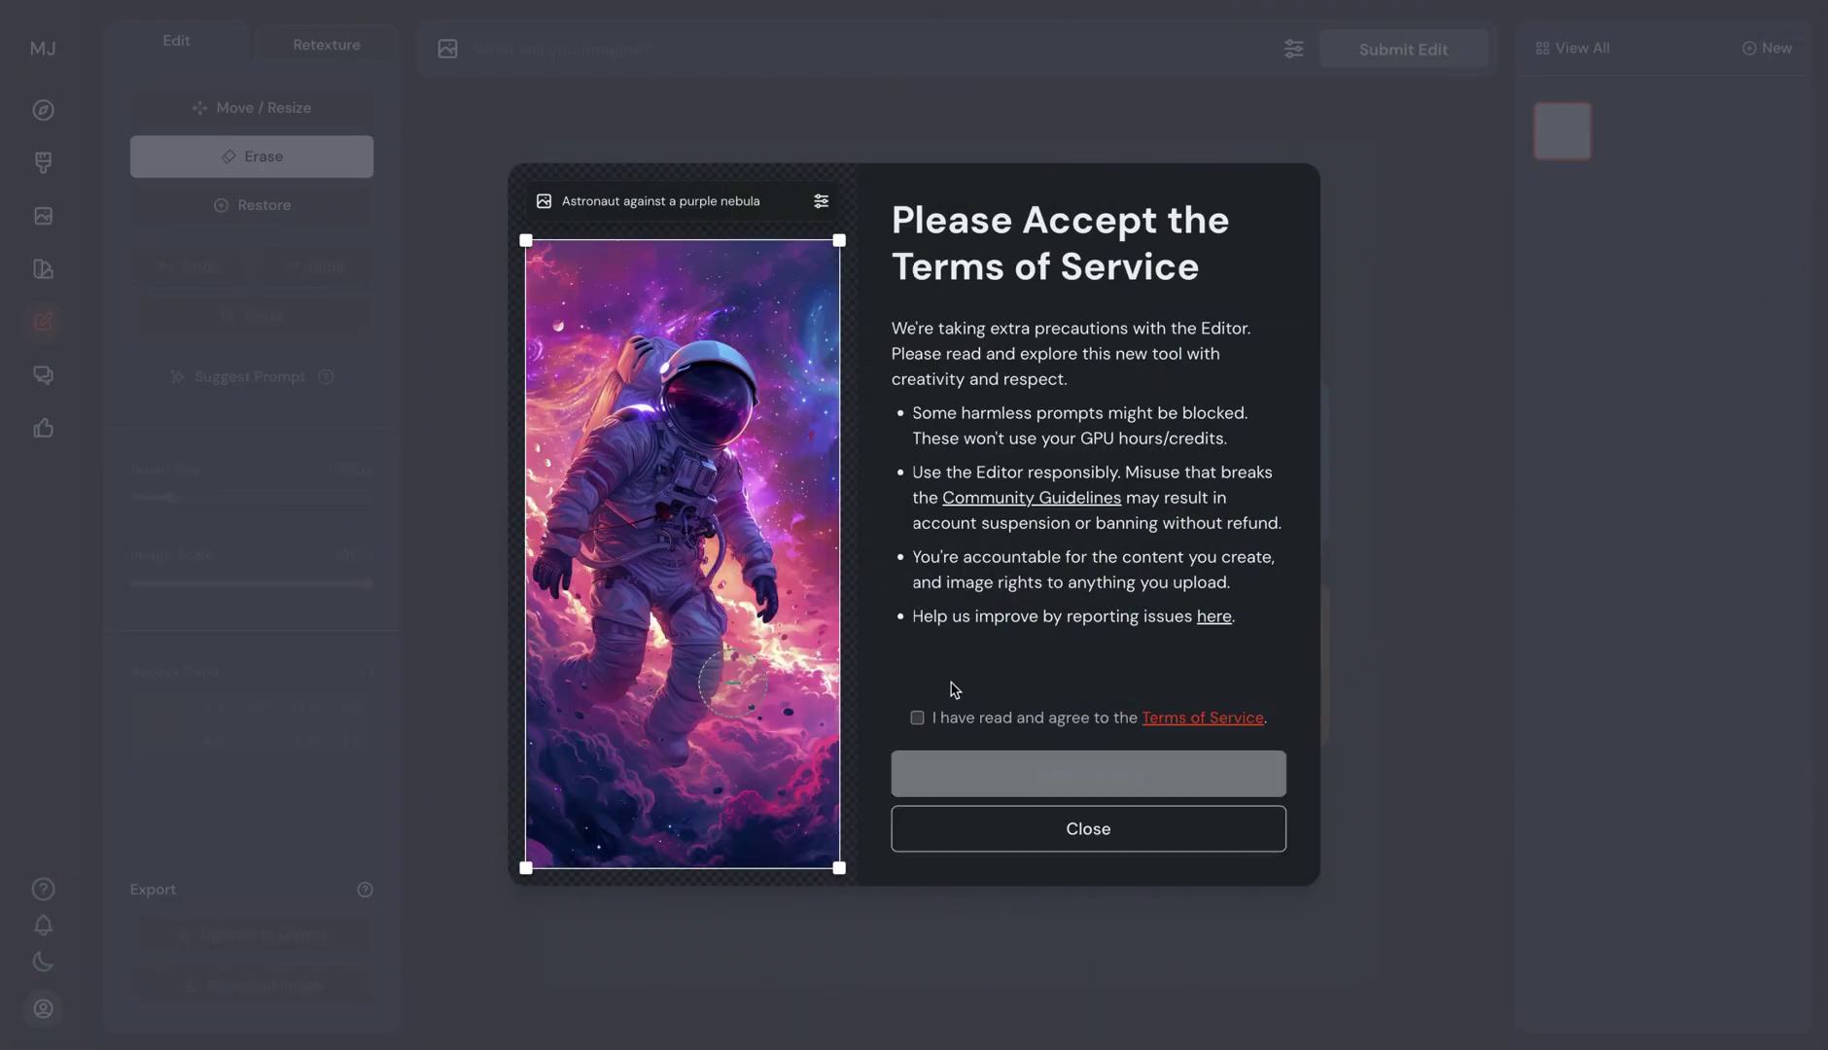
{"action": "left_click", "coordinate": [918, 717]}
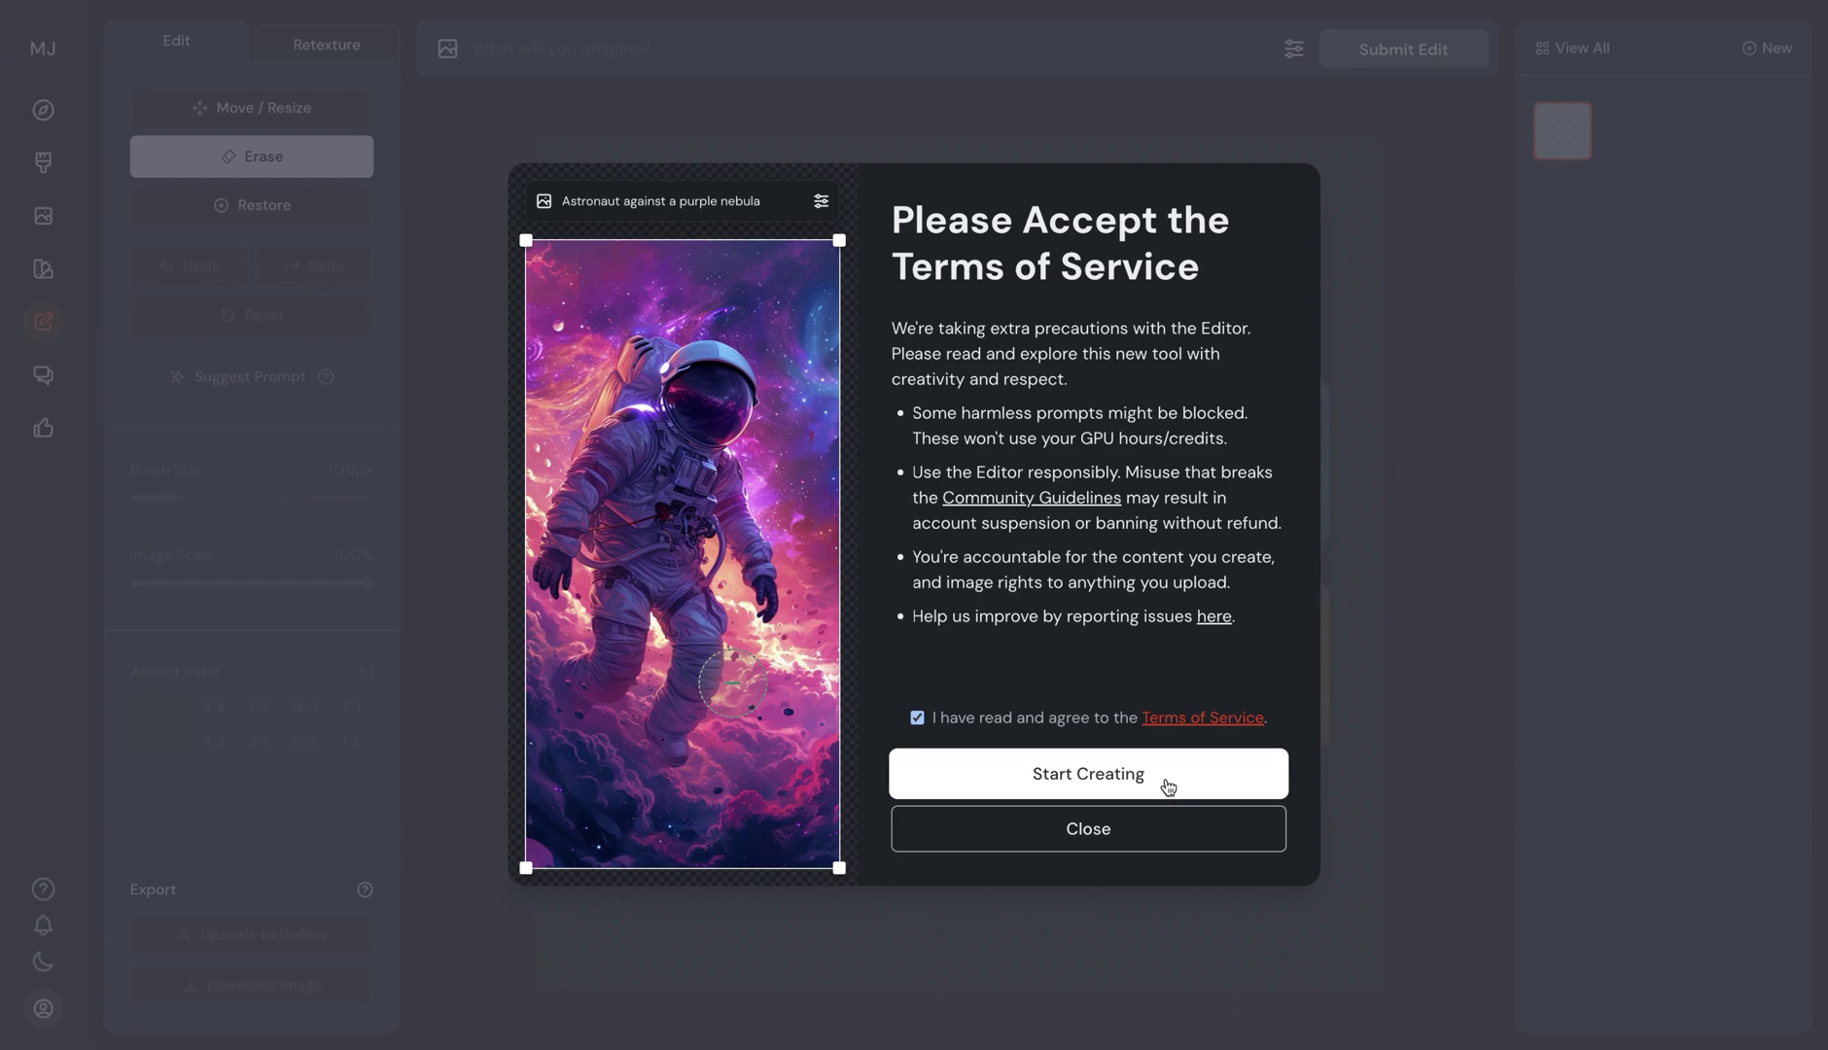
{"action": "left_click", "coordinate": [1167, 785]}
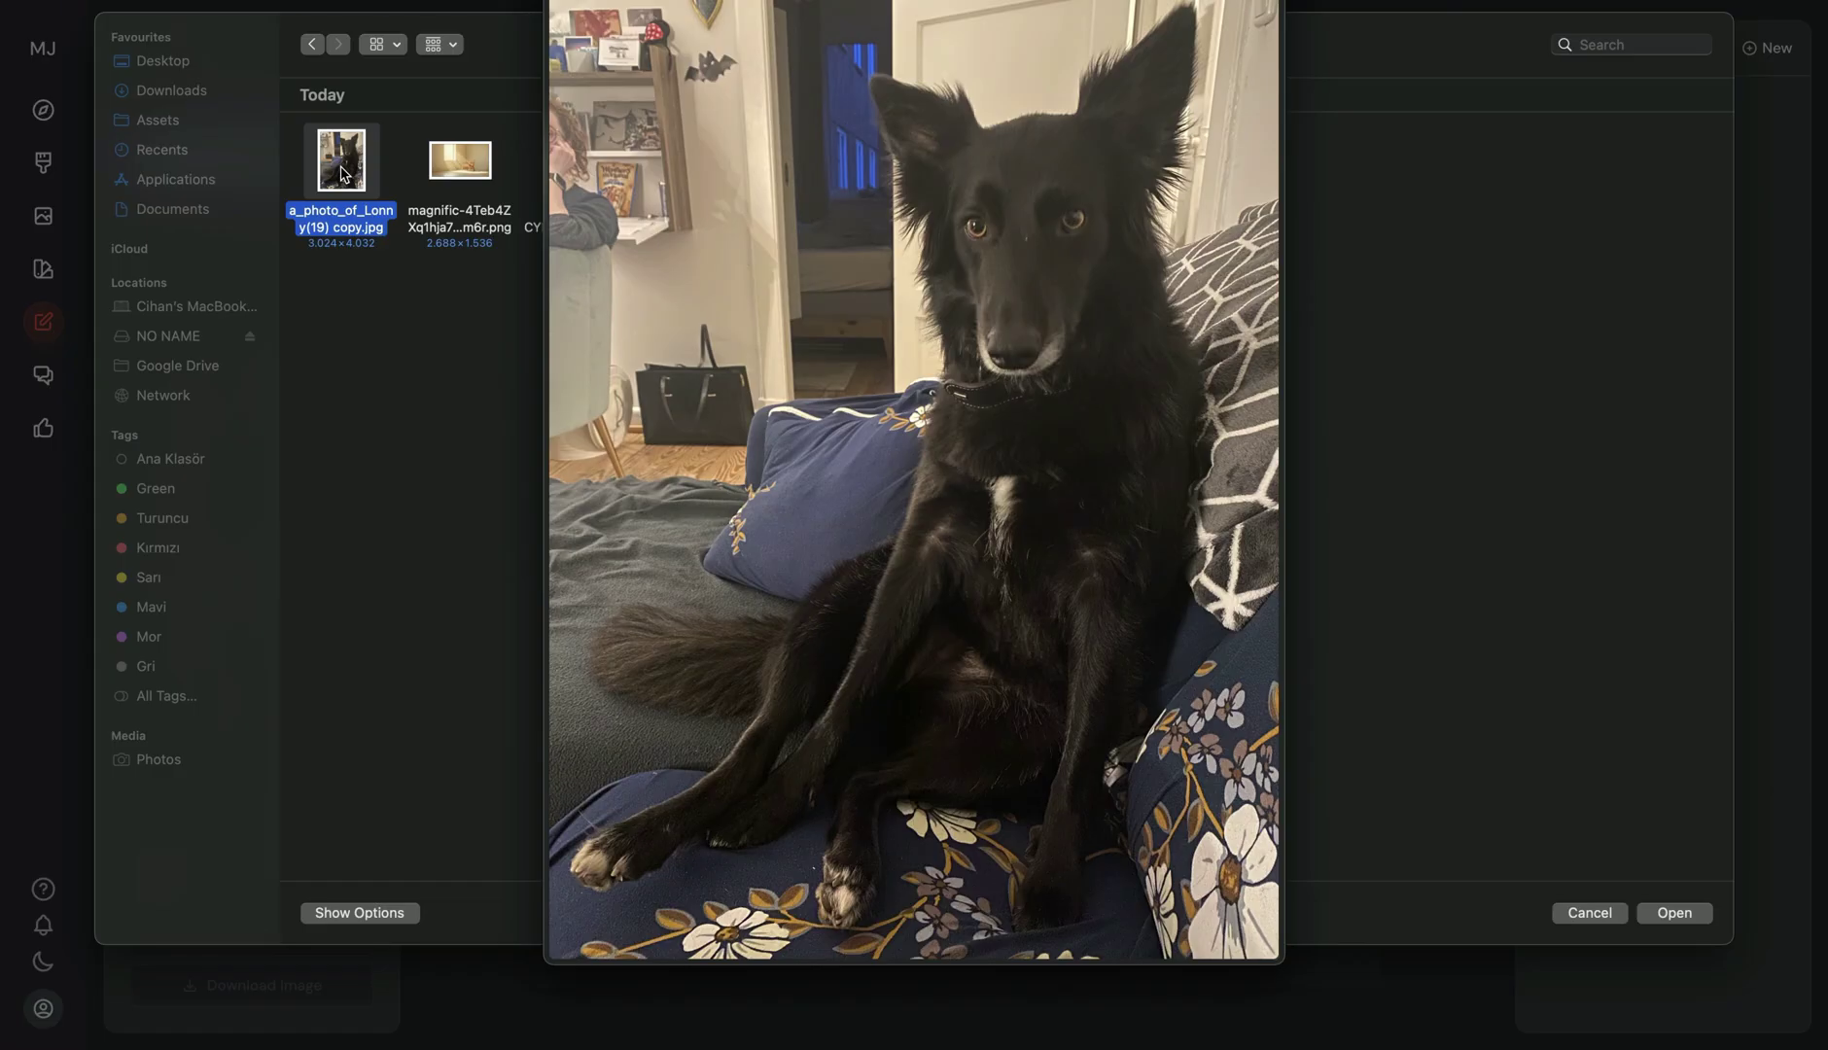
- Load the dog photo "a_photo_of_Lonny(19) copy.jpg" into the editor and look at the Retexture mode's description before returning to Edit mode
{"action": "double_click", "coordinate": [342, 175]}
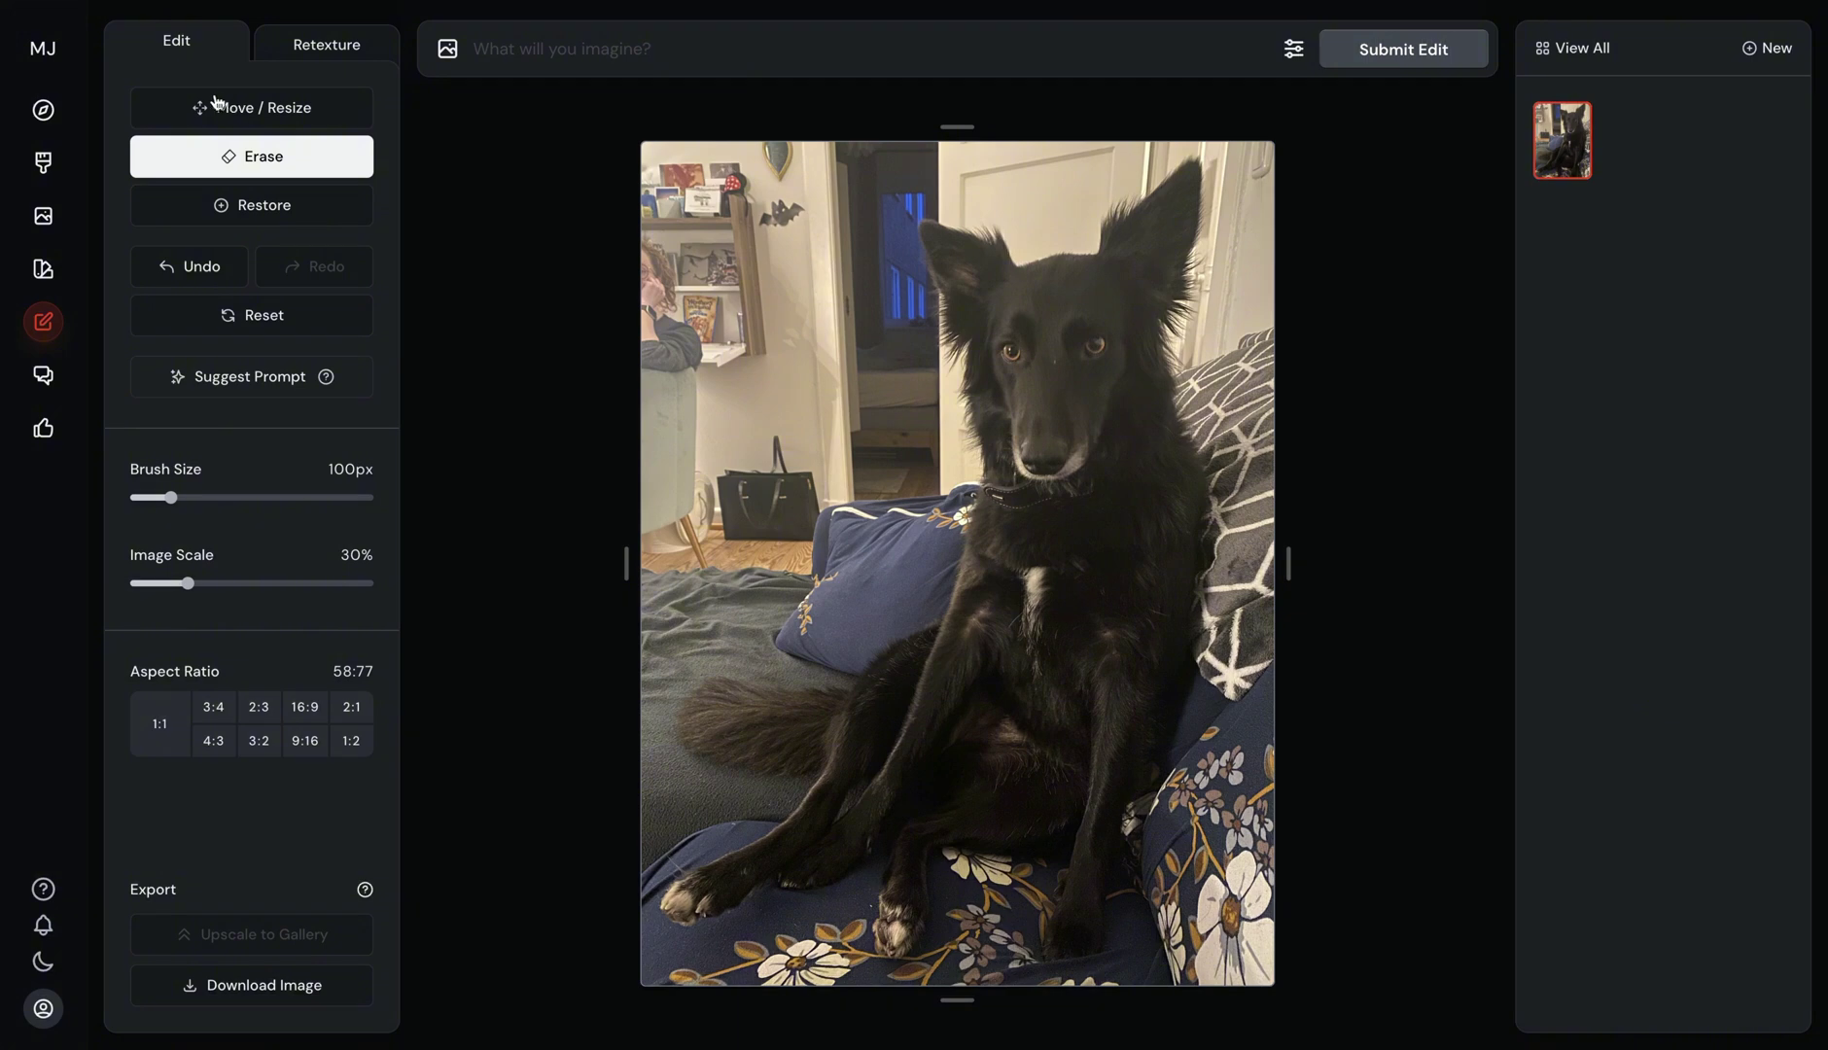
{"action": "left_click", "coordinate": [327, 43]}
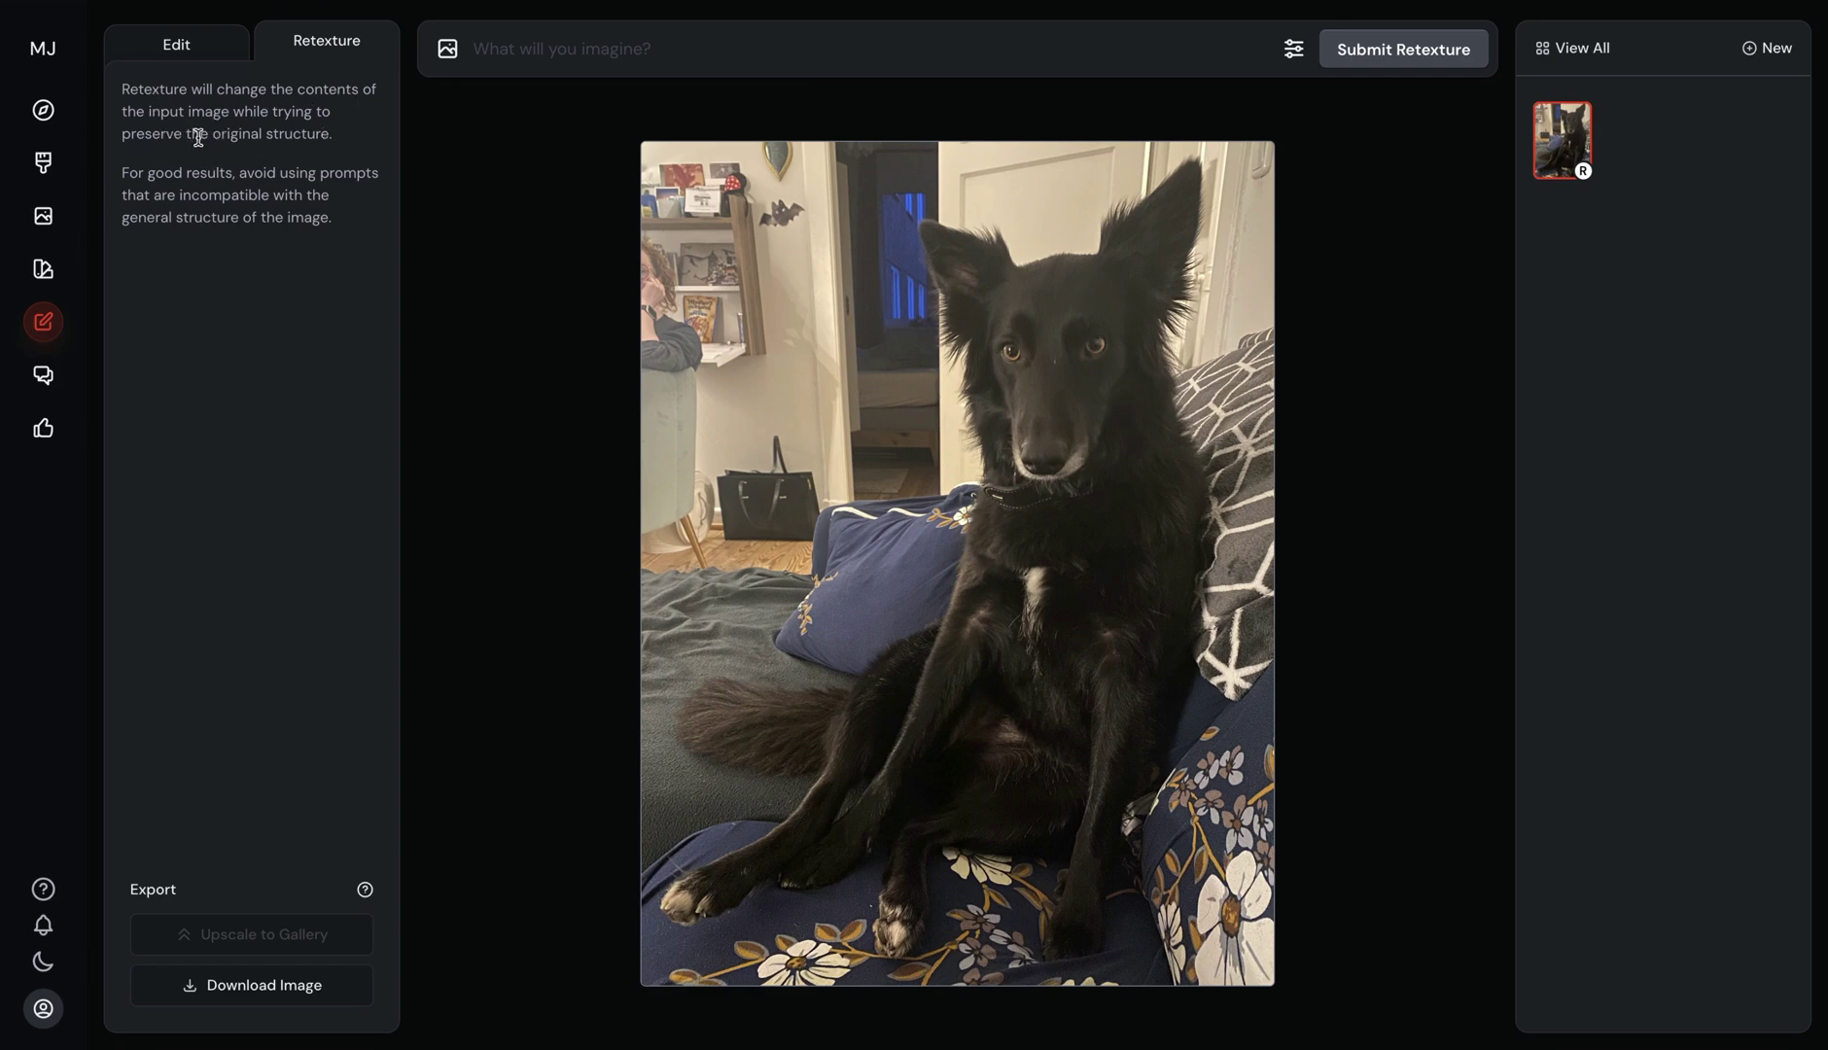
{"action": "left_click_drag", "start_coordinate": [208, 134], "coordinate": [331, 137]}
{"action": "left_click", "coordinate": [183, 51]}
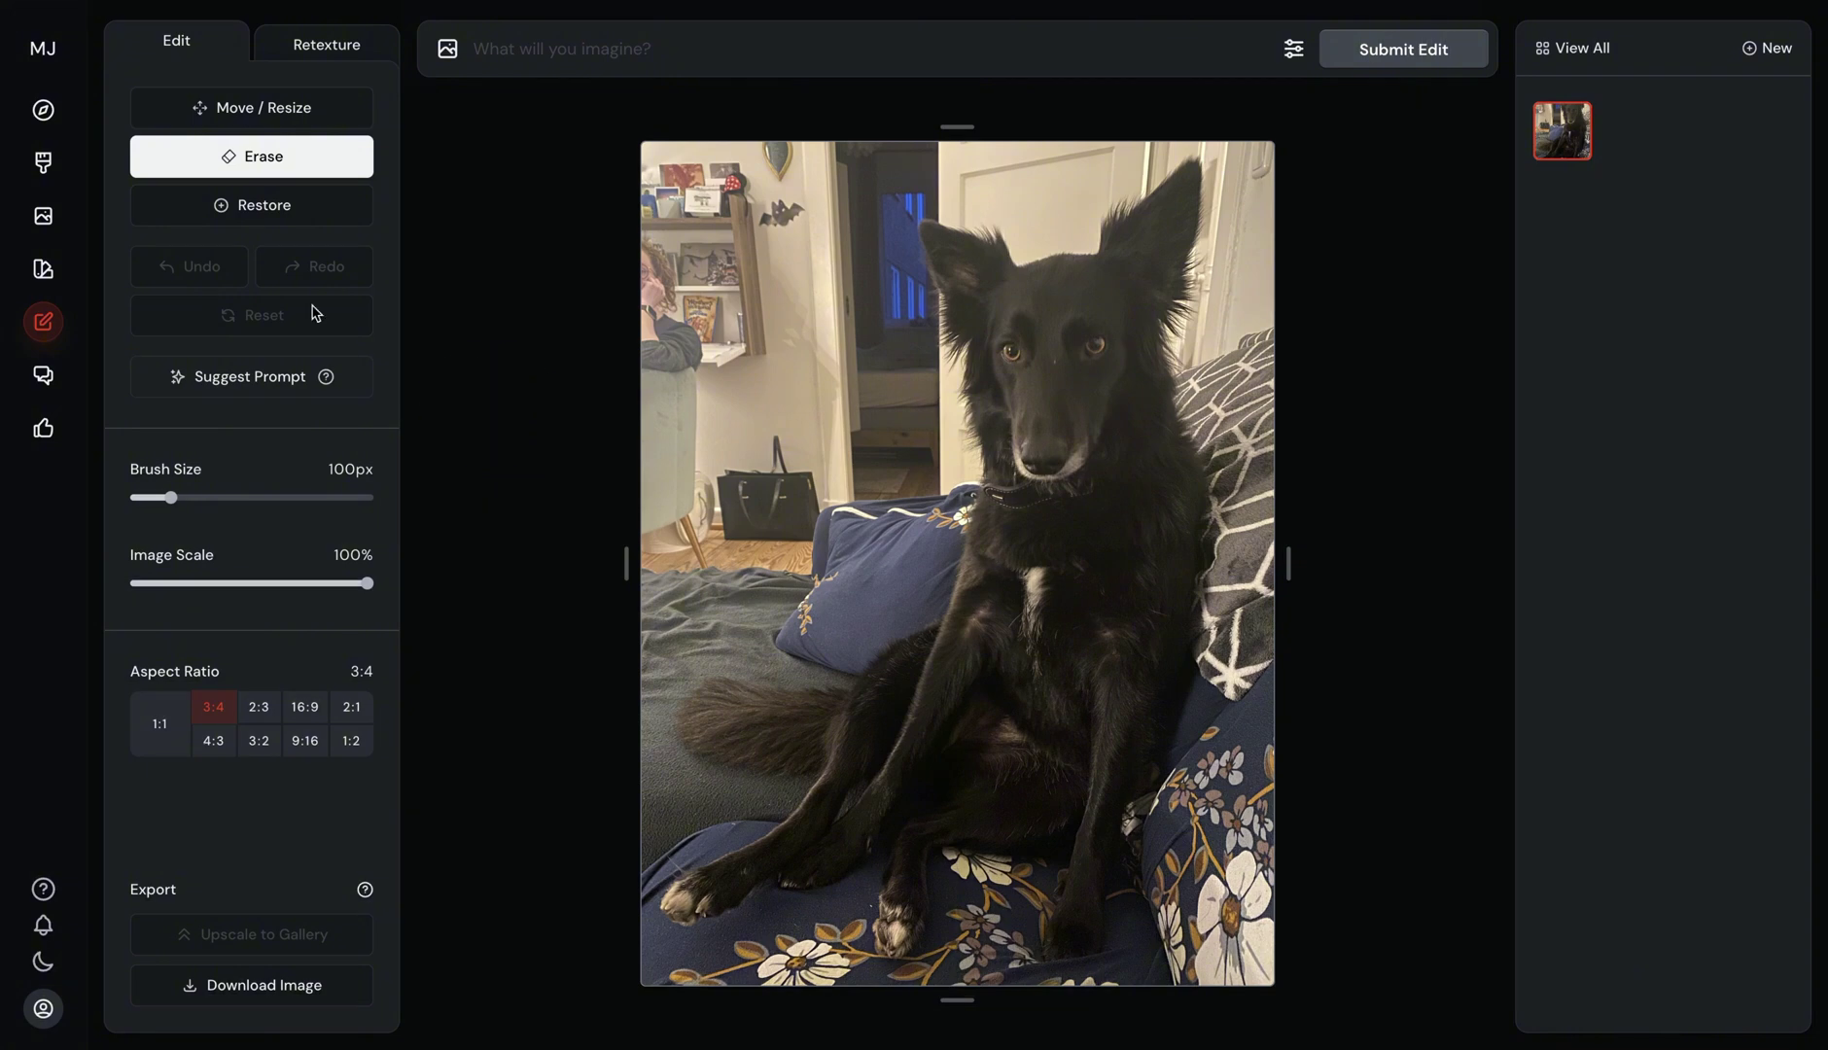
- Crop the dog photo's canvas inward from its left side to an aspect ratio of about 11:17
{"action": "left_click", "coordinate": [288, 113]}
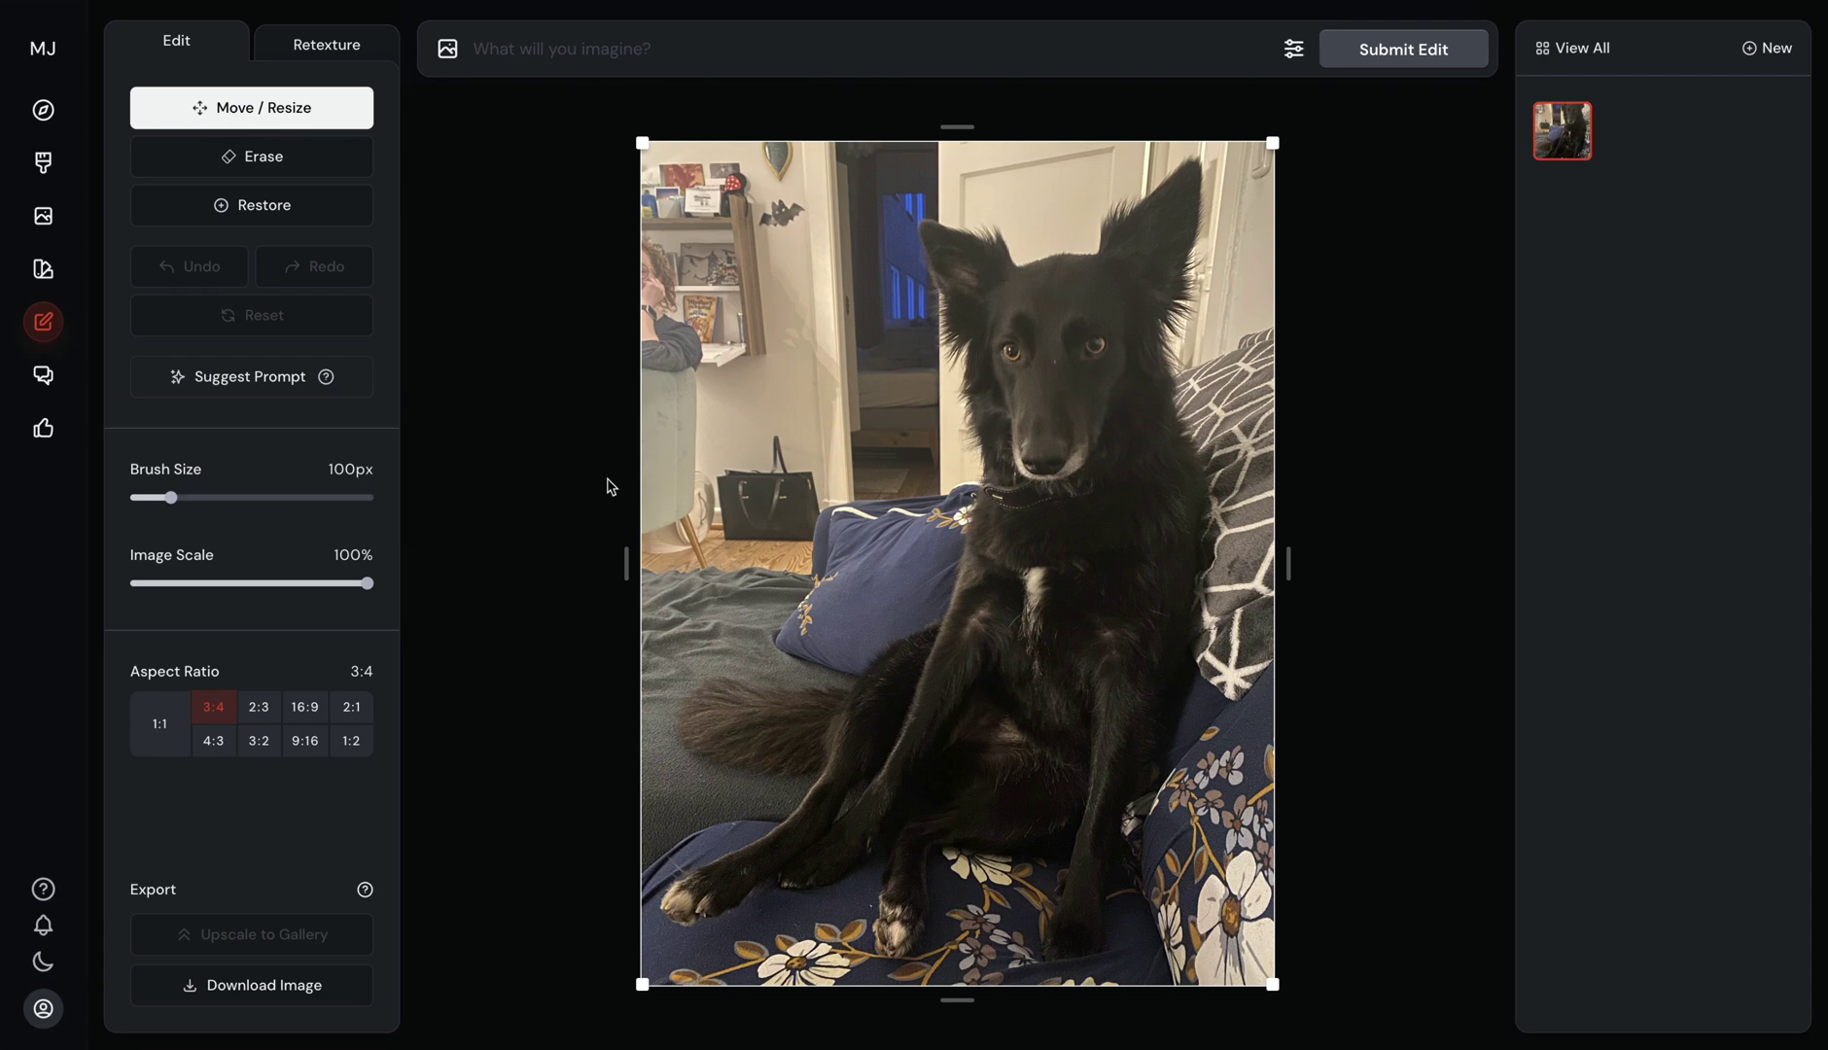
{"action": "left_click_drag", "start_coordinate": [622, 553], "coordinate": [669, 561]}
{"action": "left_click", "coordinate": [915, 53]}
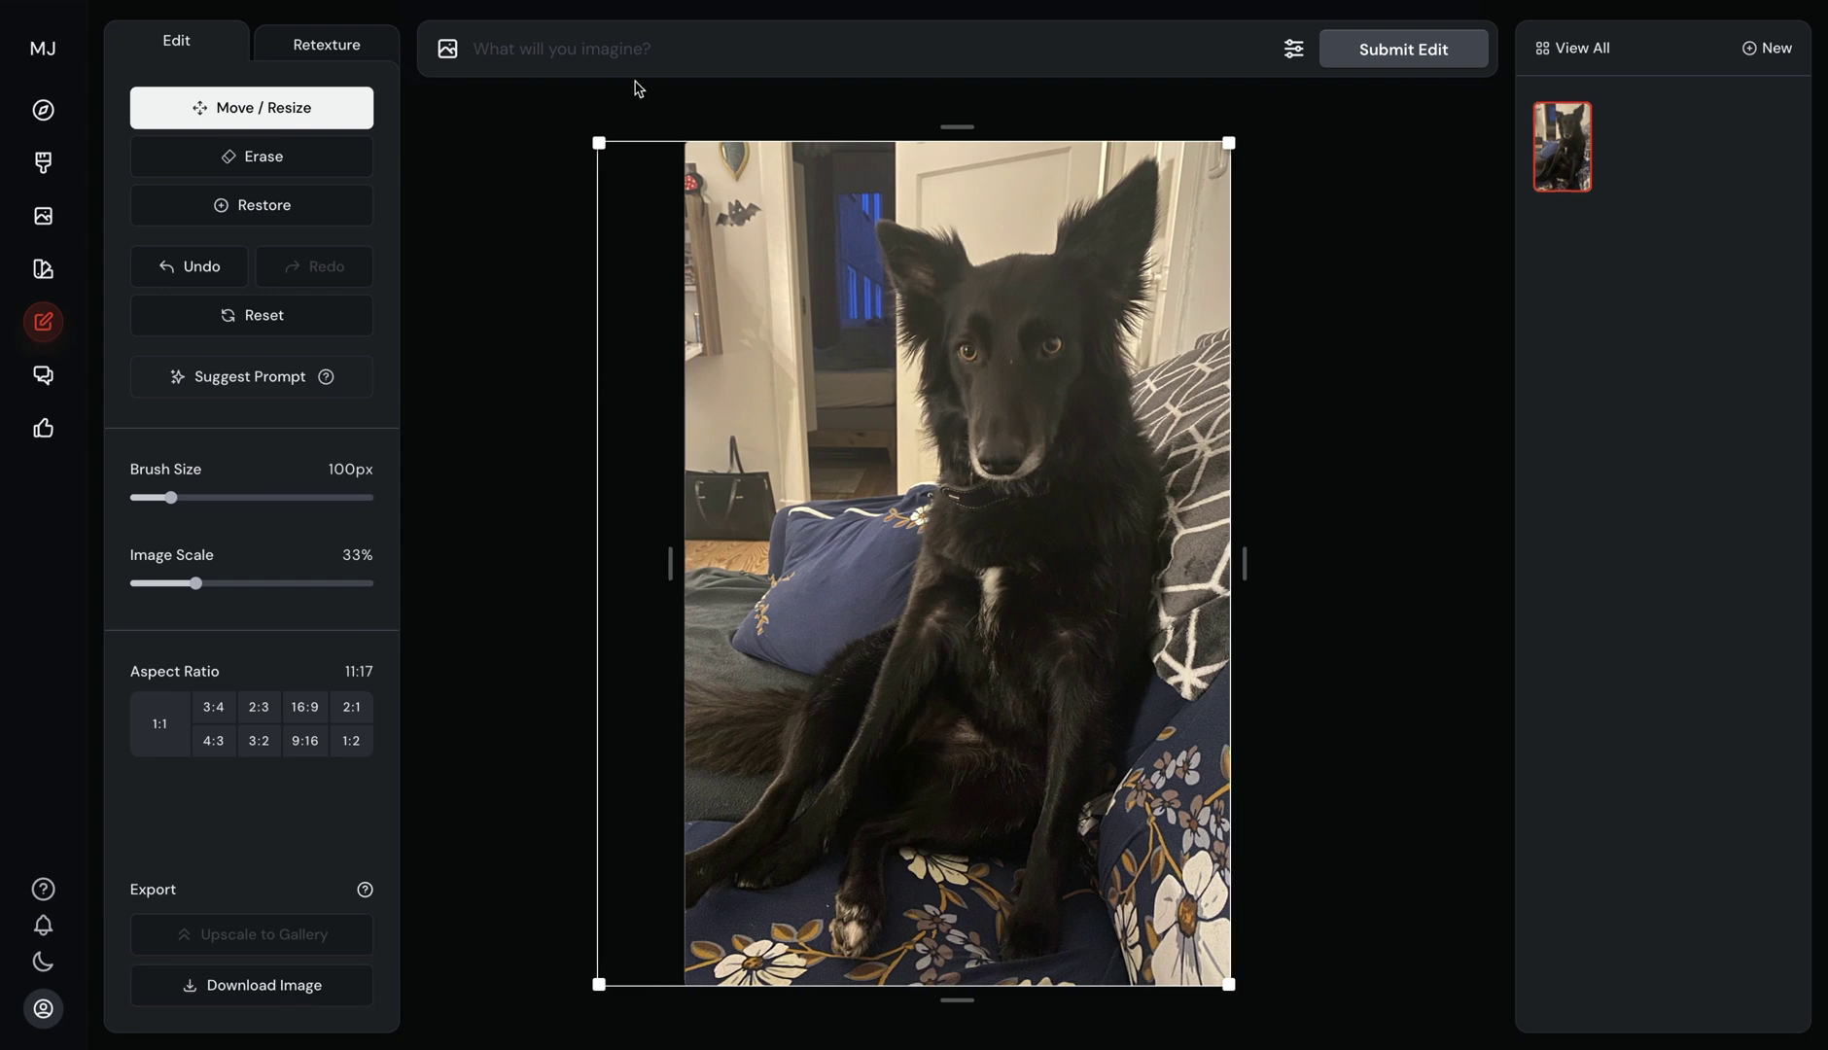
- Submit the edit with the prompt "a dog is sitting on a sofa" and select the first generated variation
{"action": "left_click", "coordinate": [629, 48]}
{"action": "type", "text": "a dog is sitting on a sofa"}
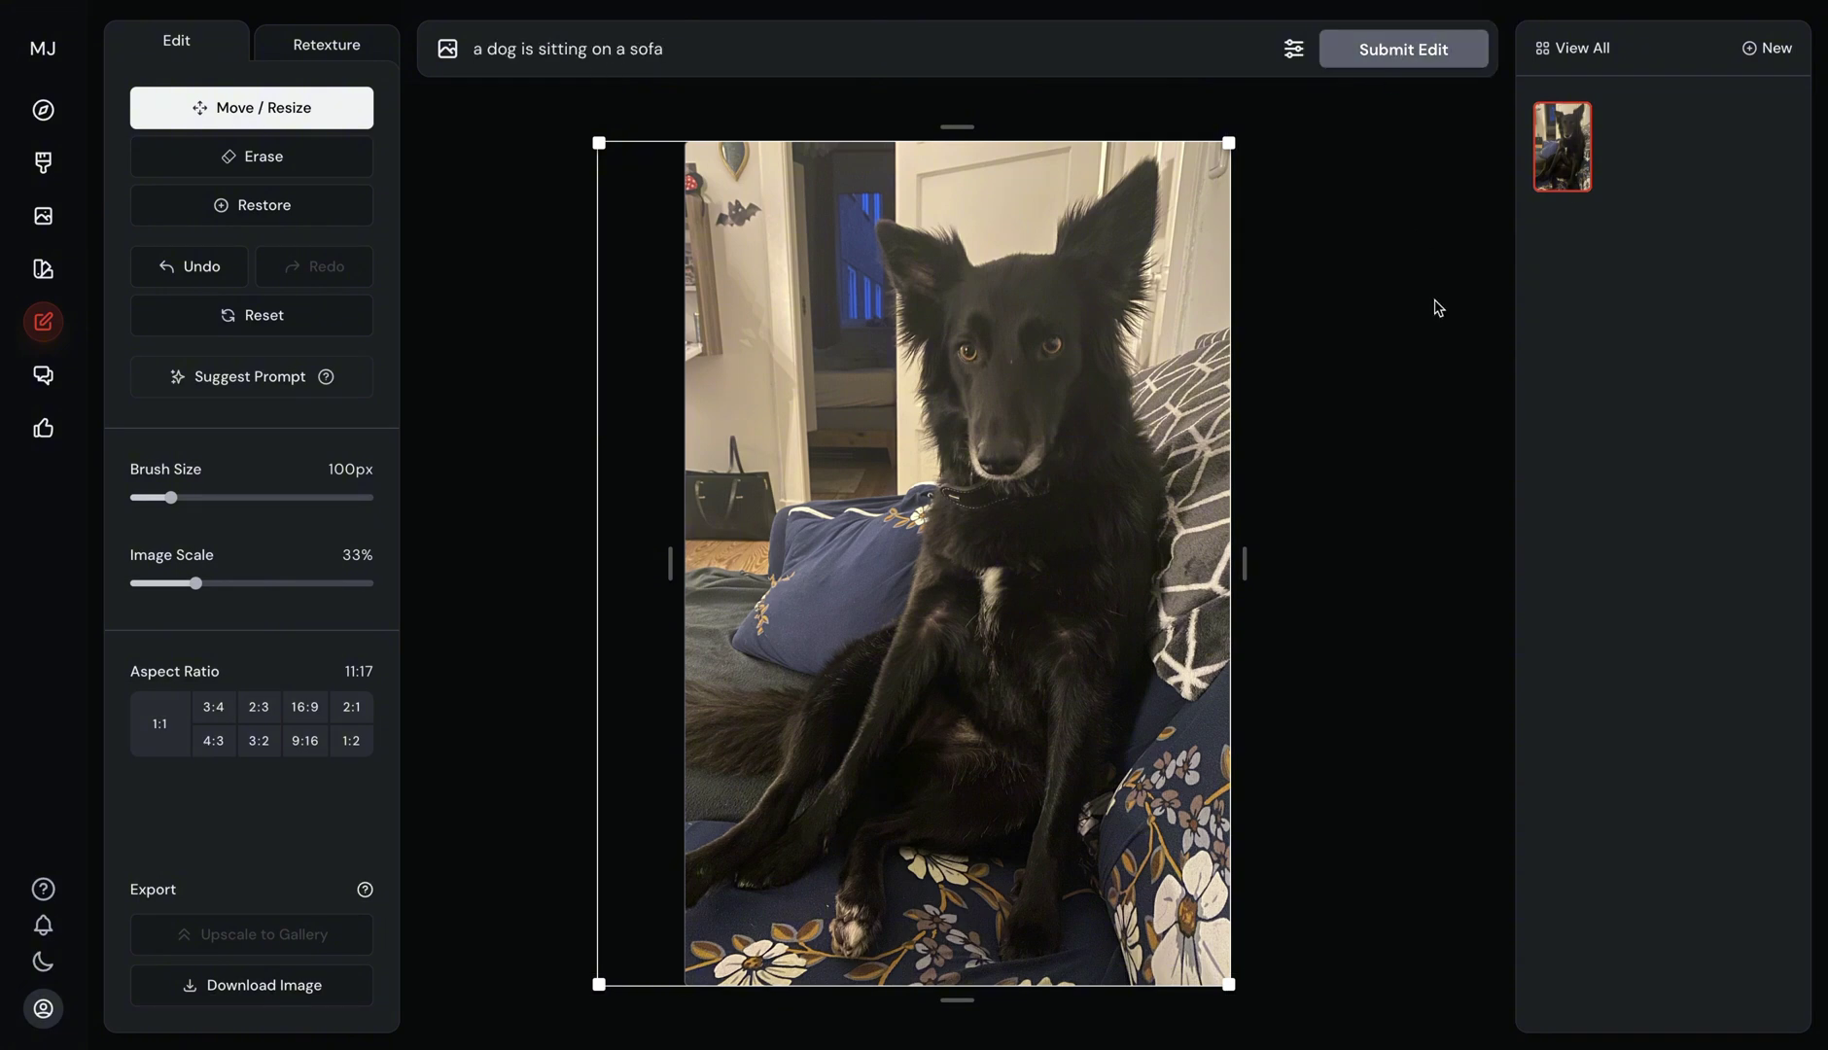
{"action": "key", "text": "Return"}
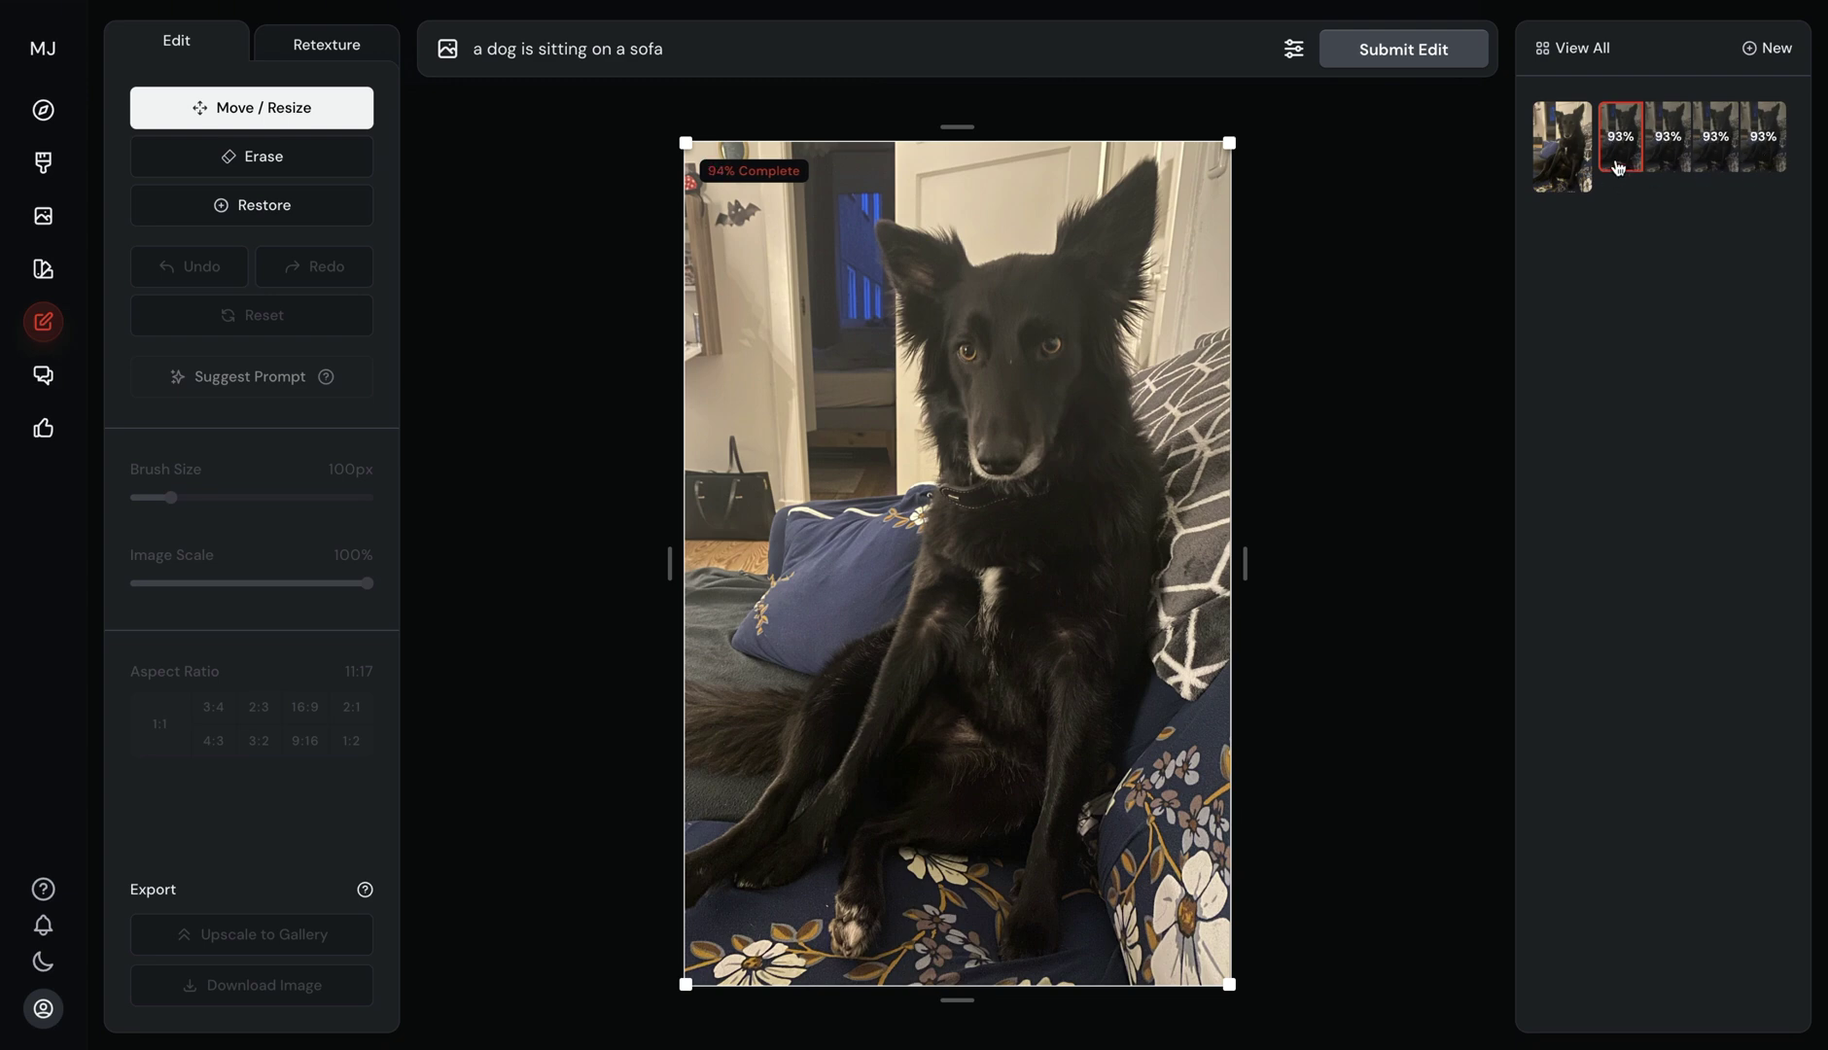
{"action": "left_click", "coordinate": [1630, 163]}
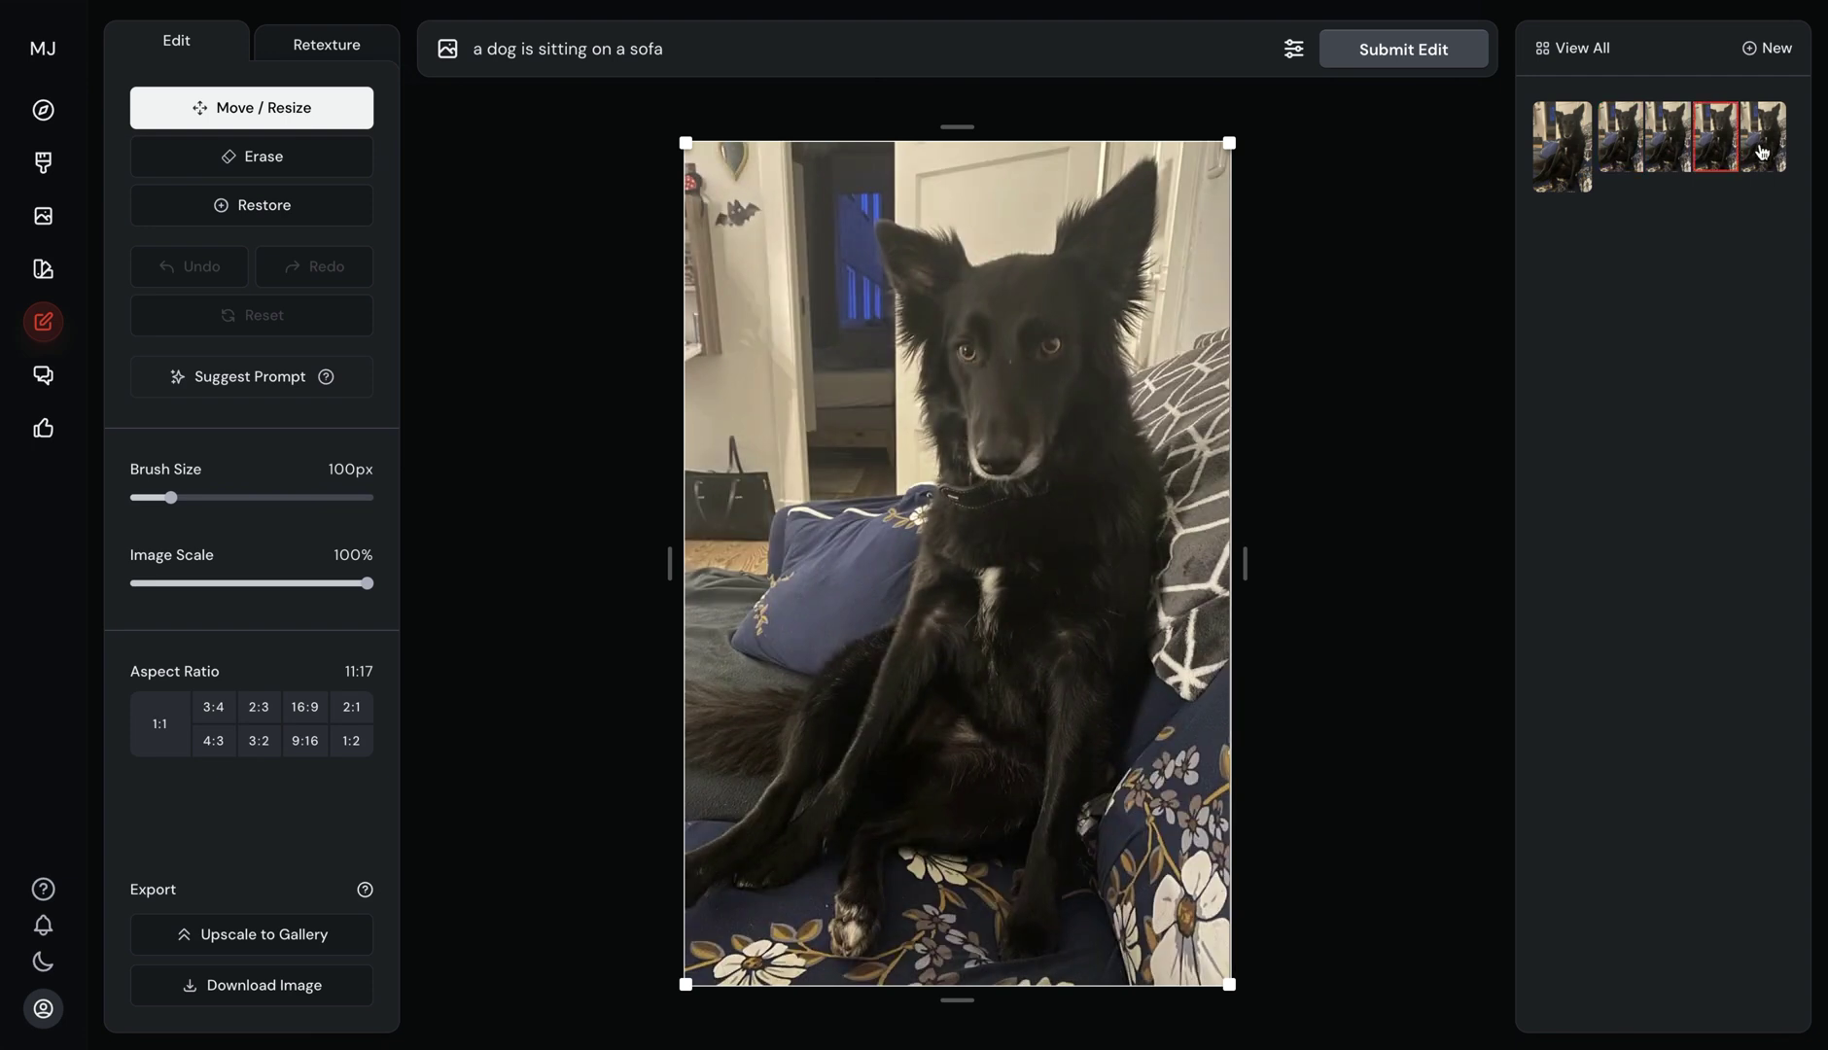
{"action": "left_click", "coordinate": [1628, 160]}
- Erase the handbag beside the blue pillow with a 50px brush and submit the edit with the existing prompt
{"action": "left_click", "coordinate": [256, 163]}
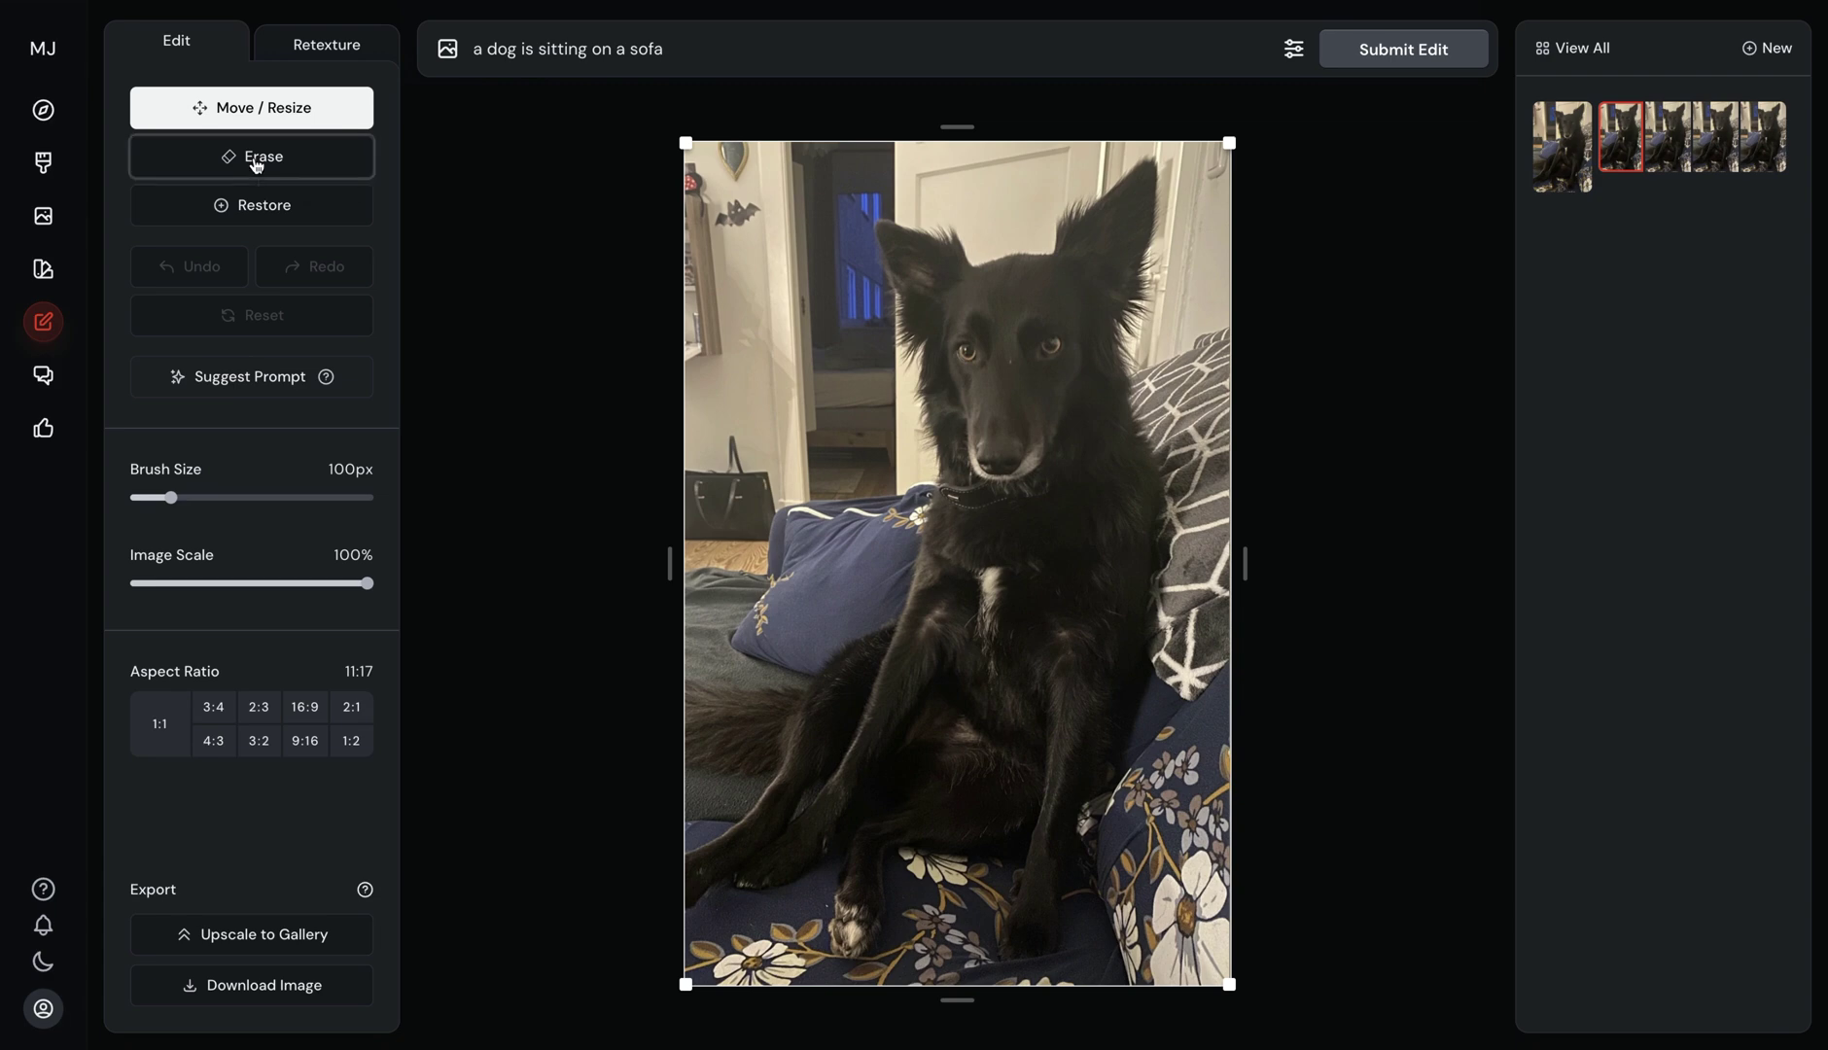
{"action": "left_click_drag", "start_coordinate": [171, 498], "coordinate": [146, 498]}
{"action": "left_click", "coordinate": [752, 492]}
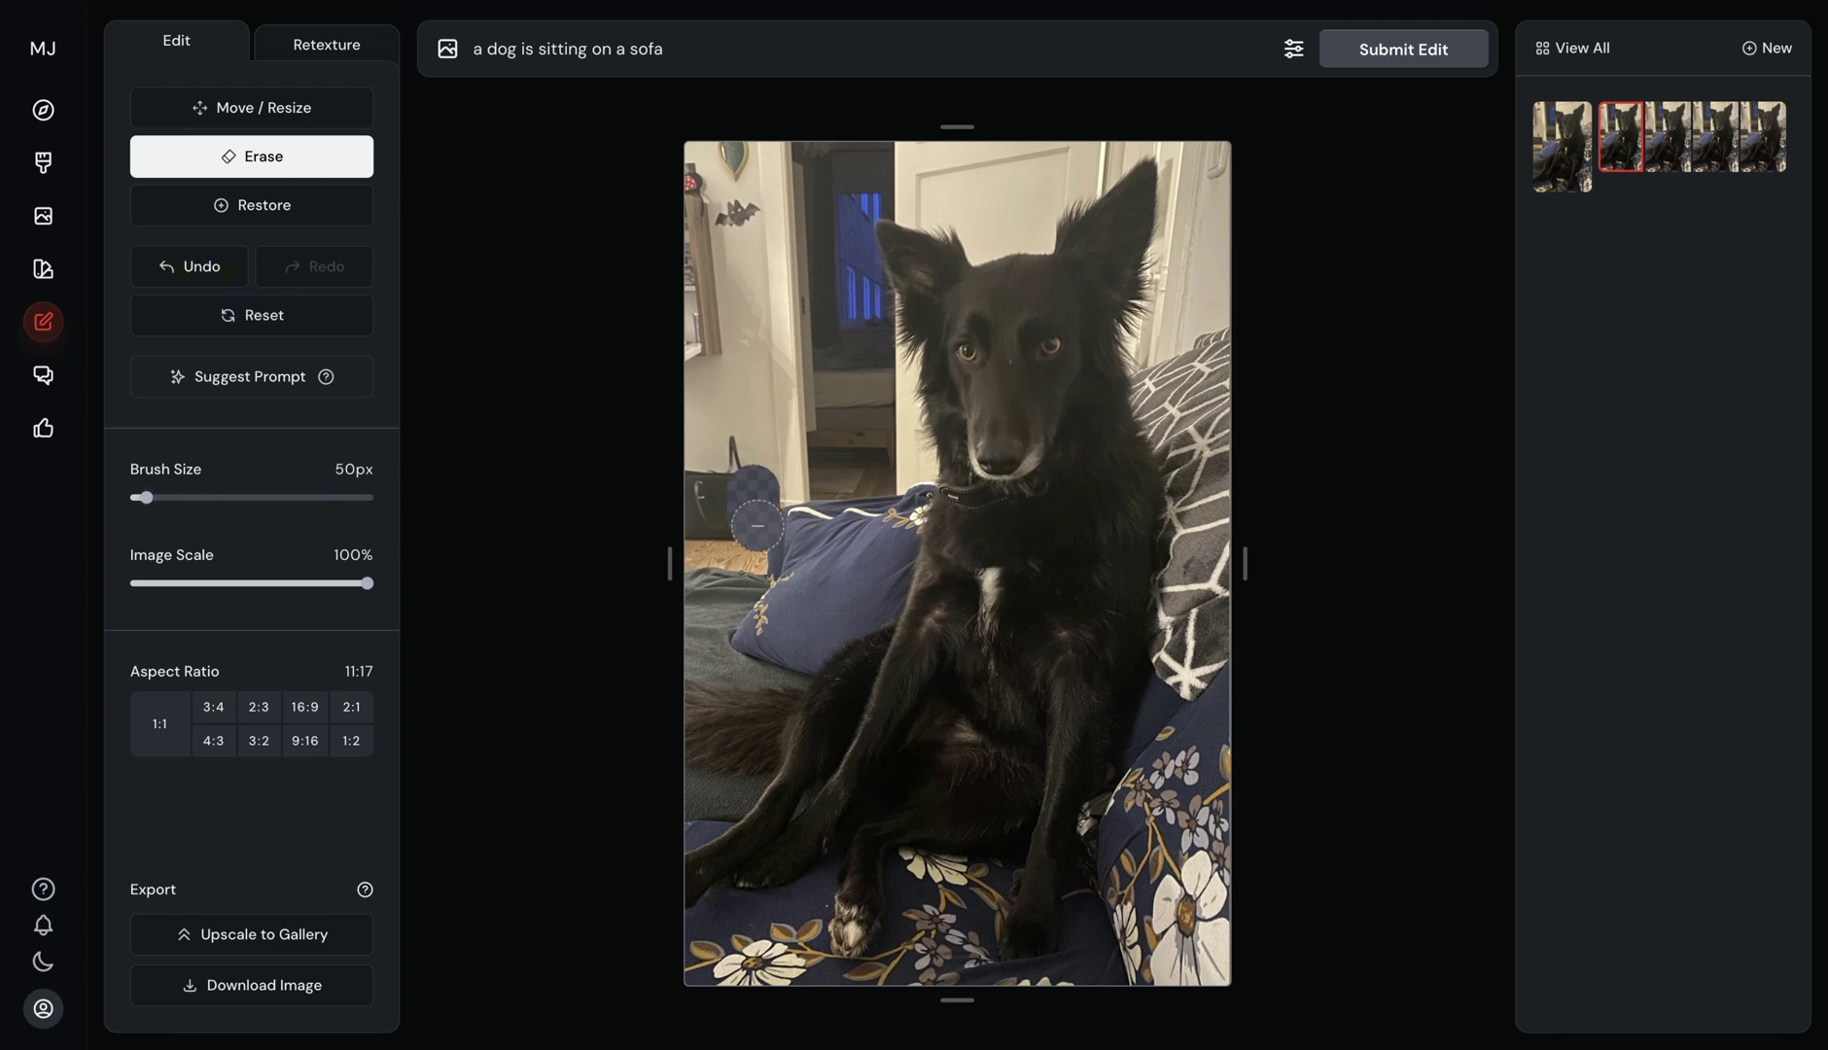
{"action": "mouse_move", "coordinate": [757, 526]}
{"action": "left_mouse_down"}
{"action": "mouse_move", "coordinate": [706, 525]}
{"action": "mouse_move", "coordinate": [704, 478]}
{"action": "mouse_move", "coordinate": [729, 452]}
{"action": "mouse_move", "coordinate": [699, 522]}
{"action": "mouse_move", "coordinate": [760, 520]}
{"action": "mouse_move", "coordinate": [744, 457]}
{"action": "mouse_move", "coordinate": [715, 453]}
{"action": "mouse_move", "coordinate": [755, 499]}
{"action": "left_mouse_up"}
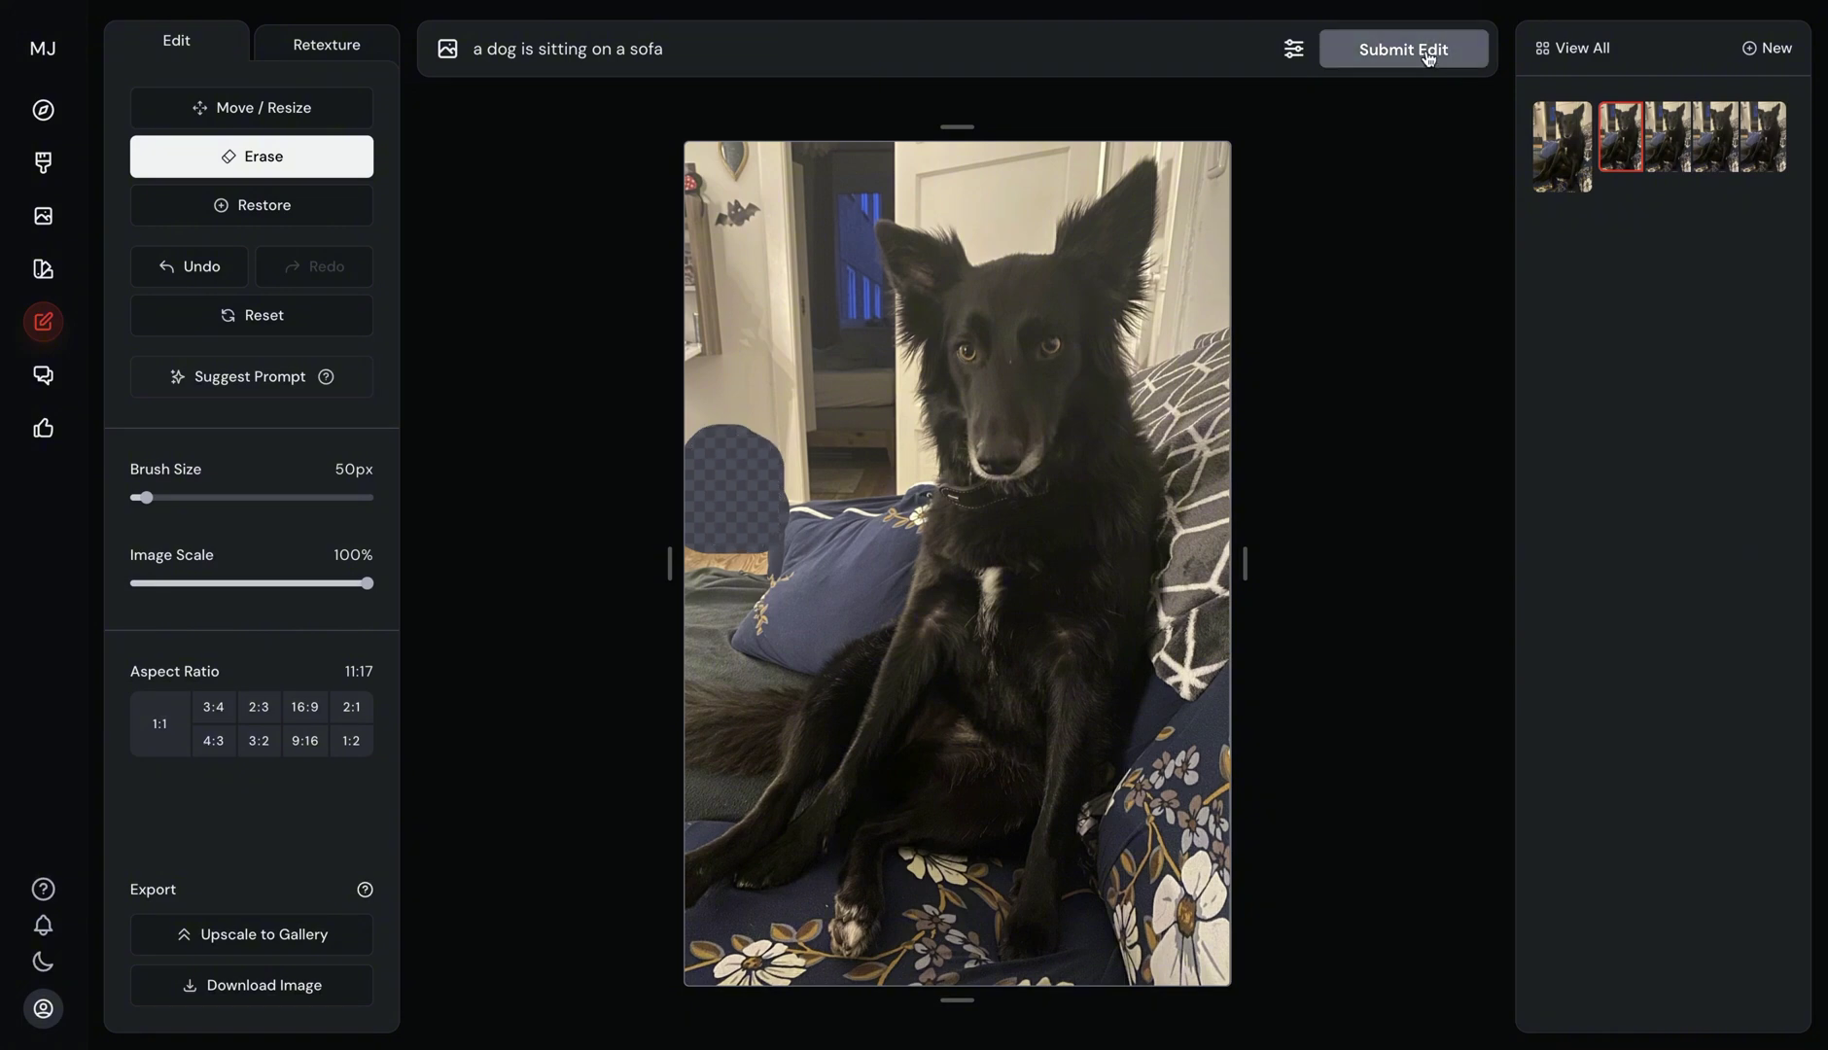
{"action": "left_click", "coordinate": [712, 54]}
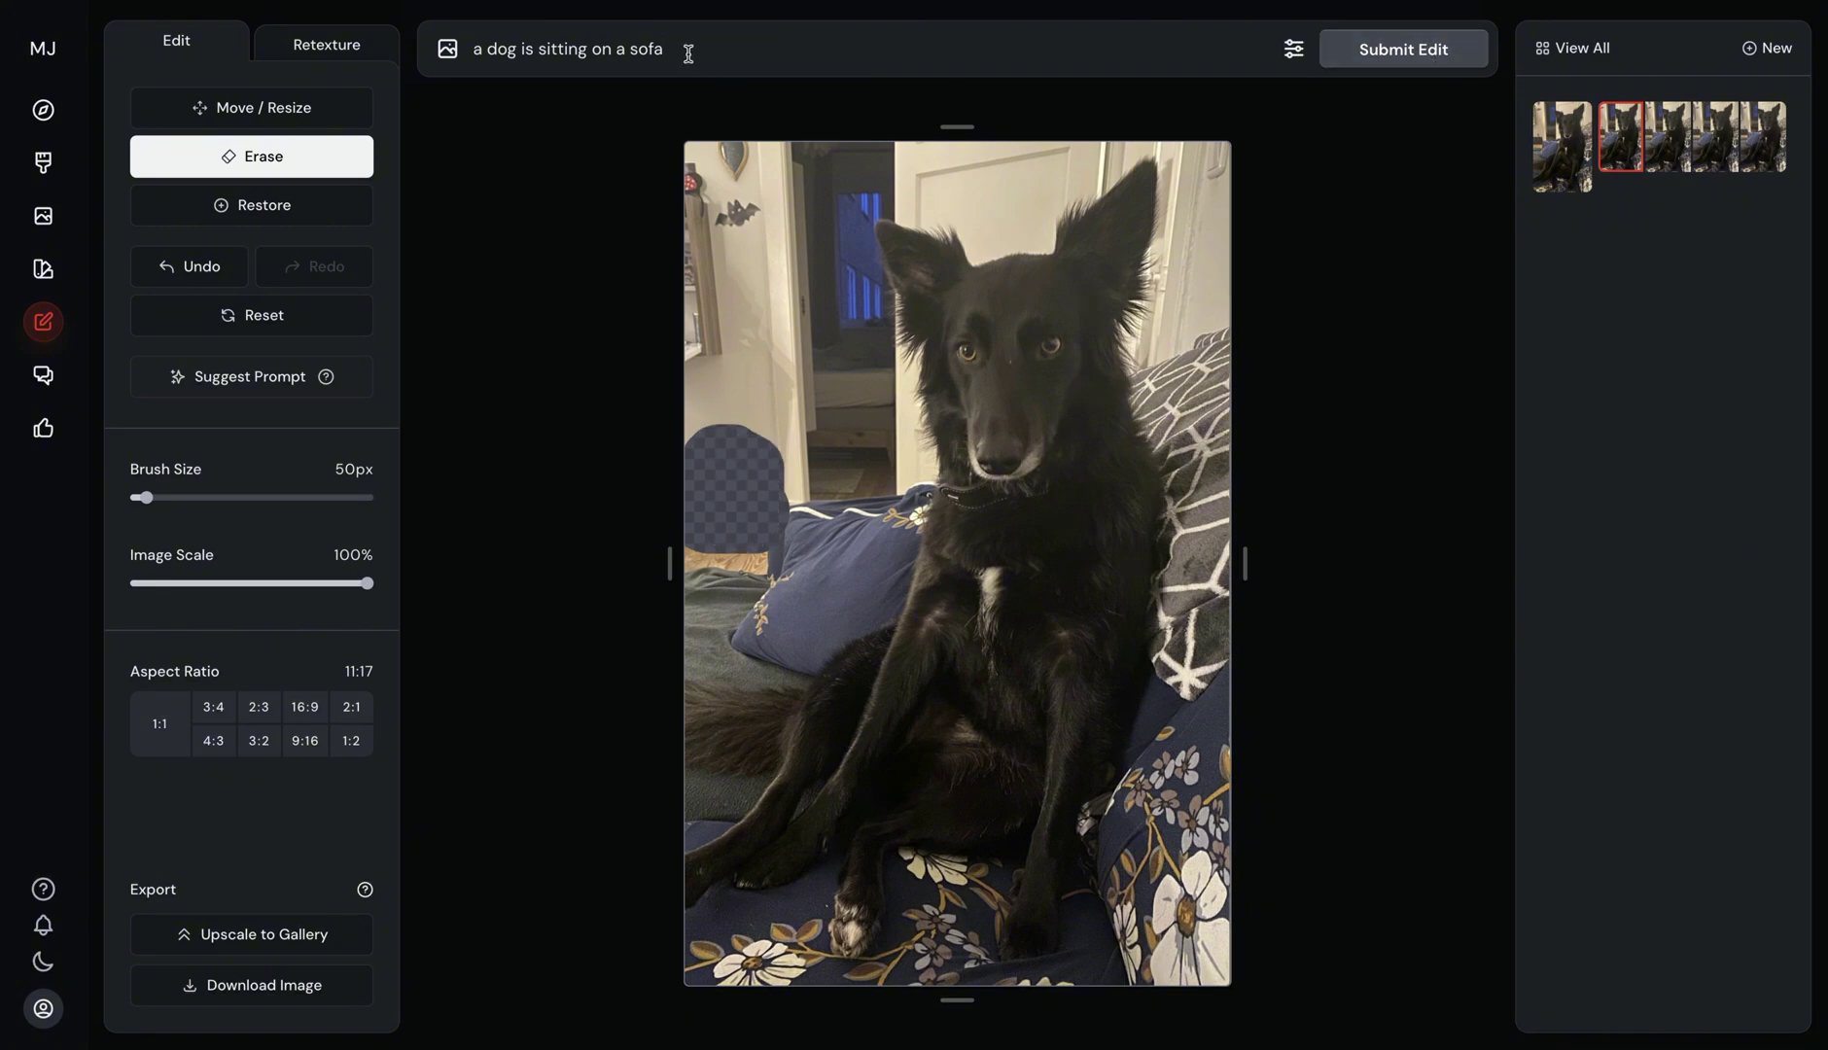
{"action": "left_click", "coordinate": [1403, 56]}
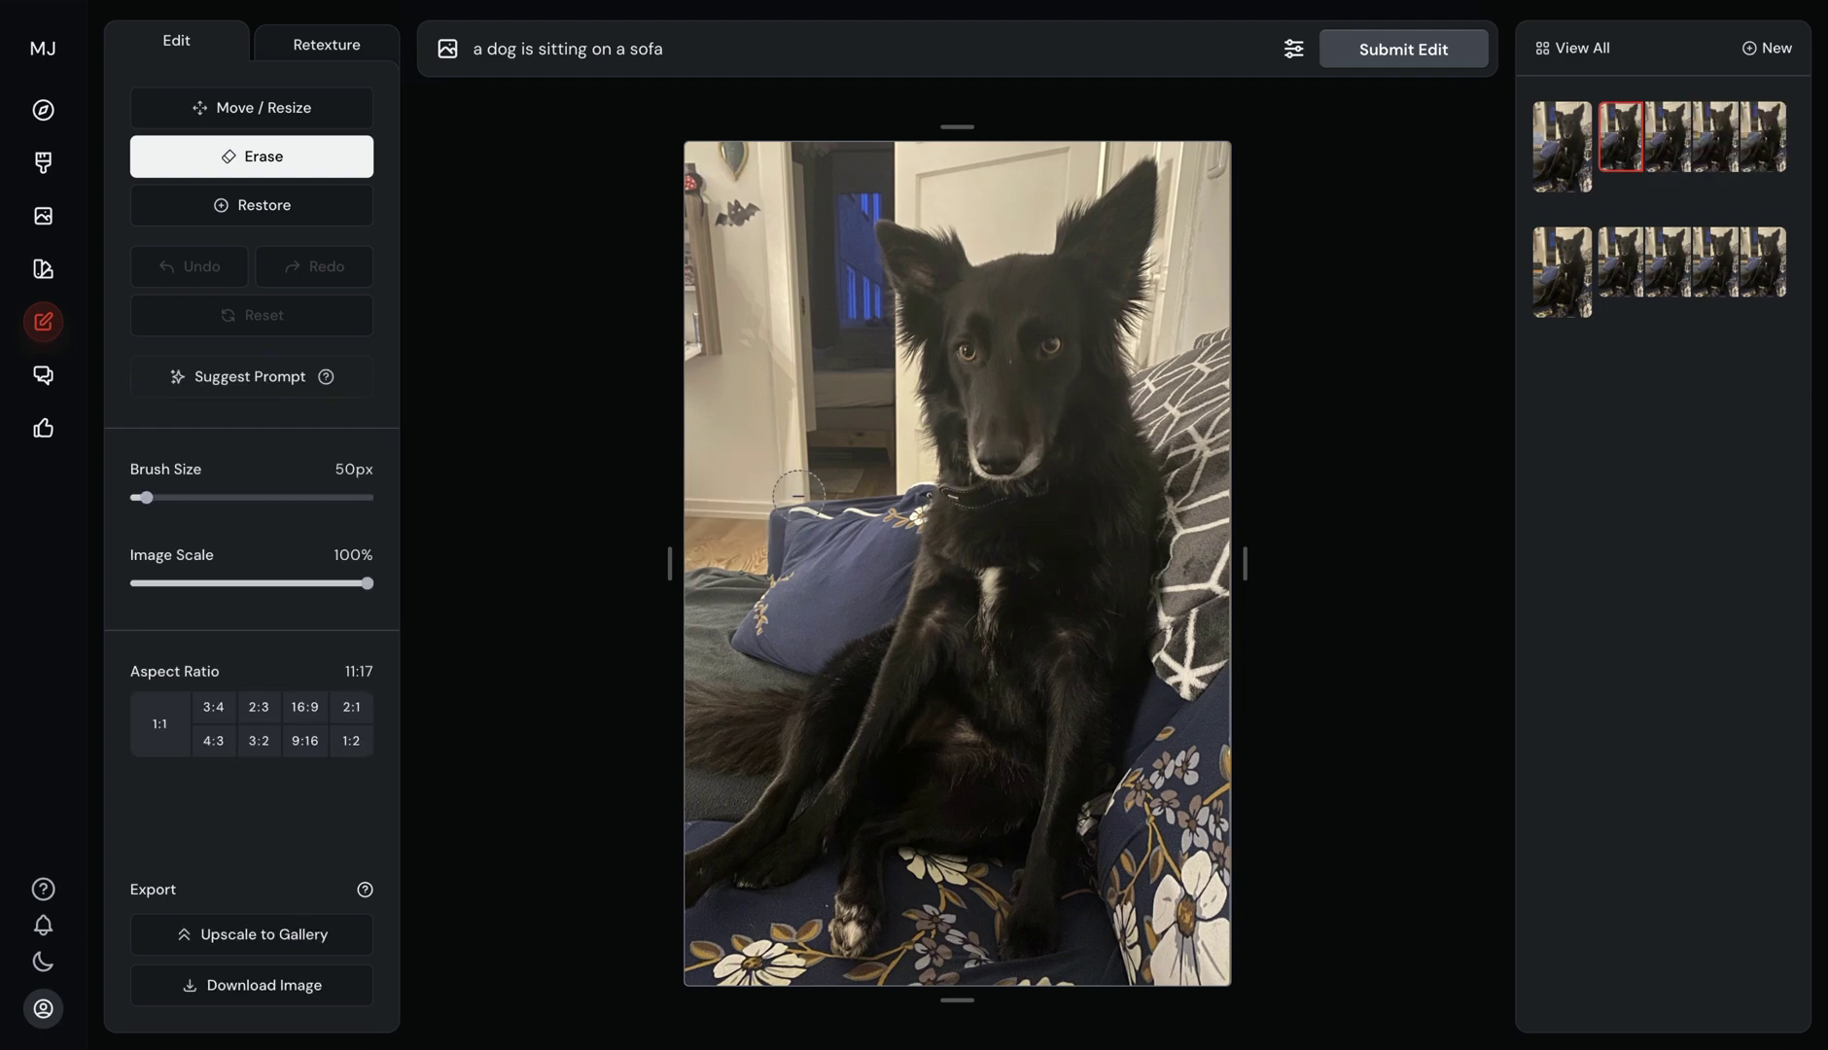
- Compare the variations generated for the erased handbag area and return to the first one
{"action": "left_click", "coordinate": [1666, 145]}
{"action": "left_click", "coordinate": [1722, 148]}
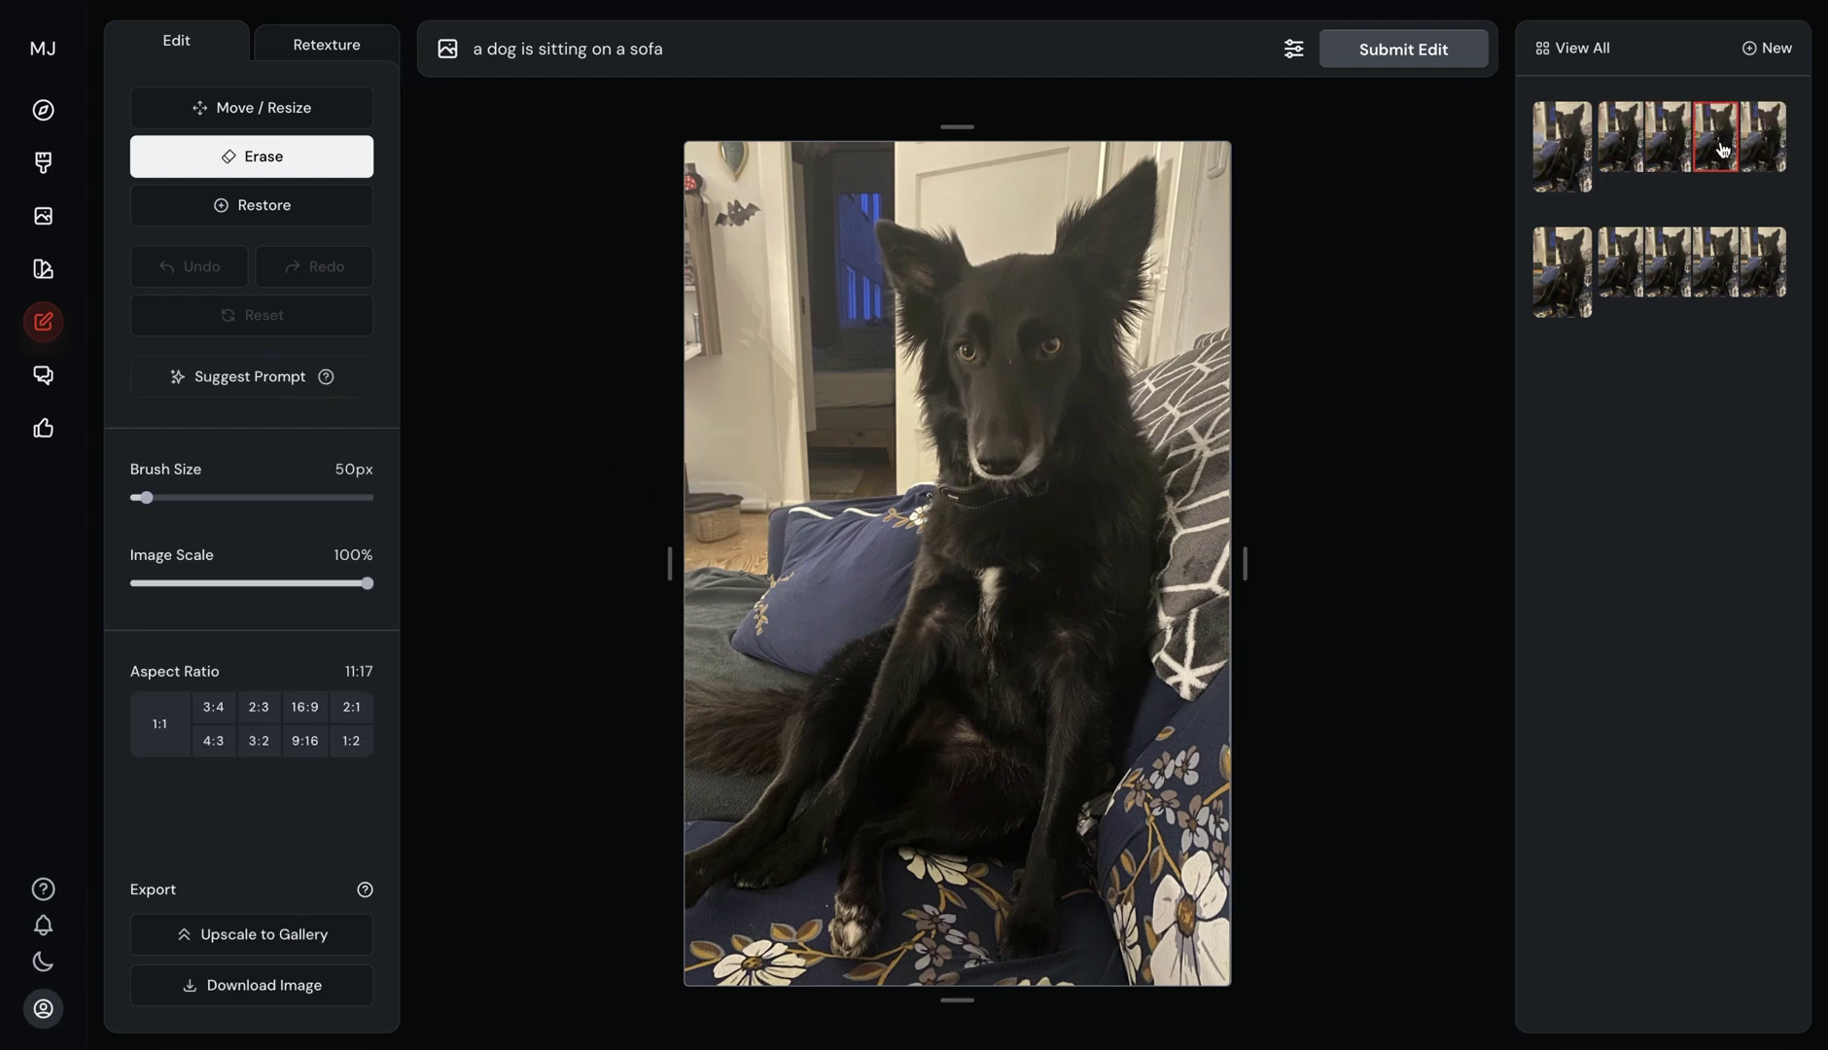
{"action": "left_click", "coordinate": [1760, 149]}
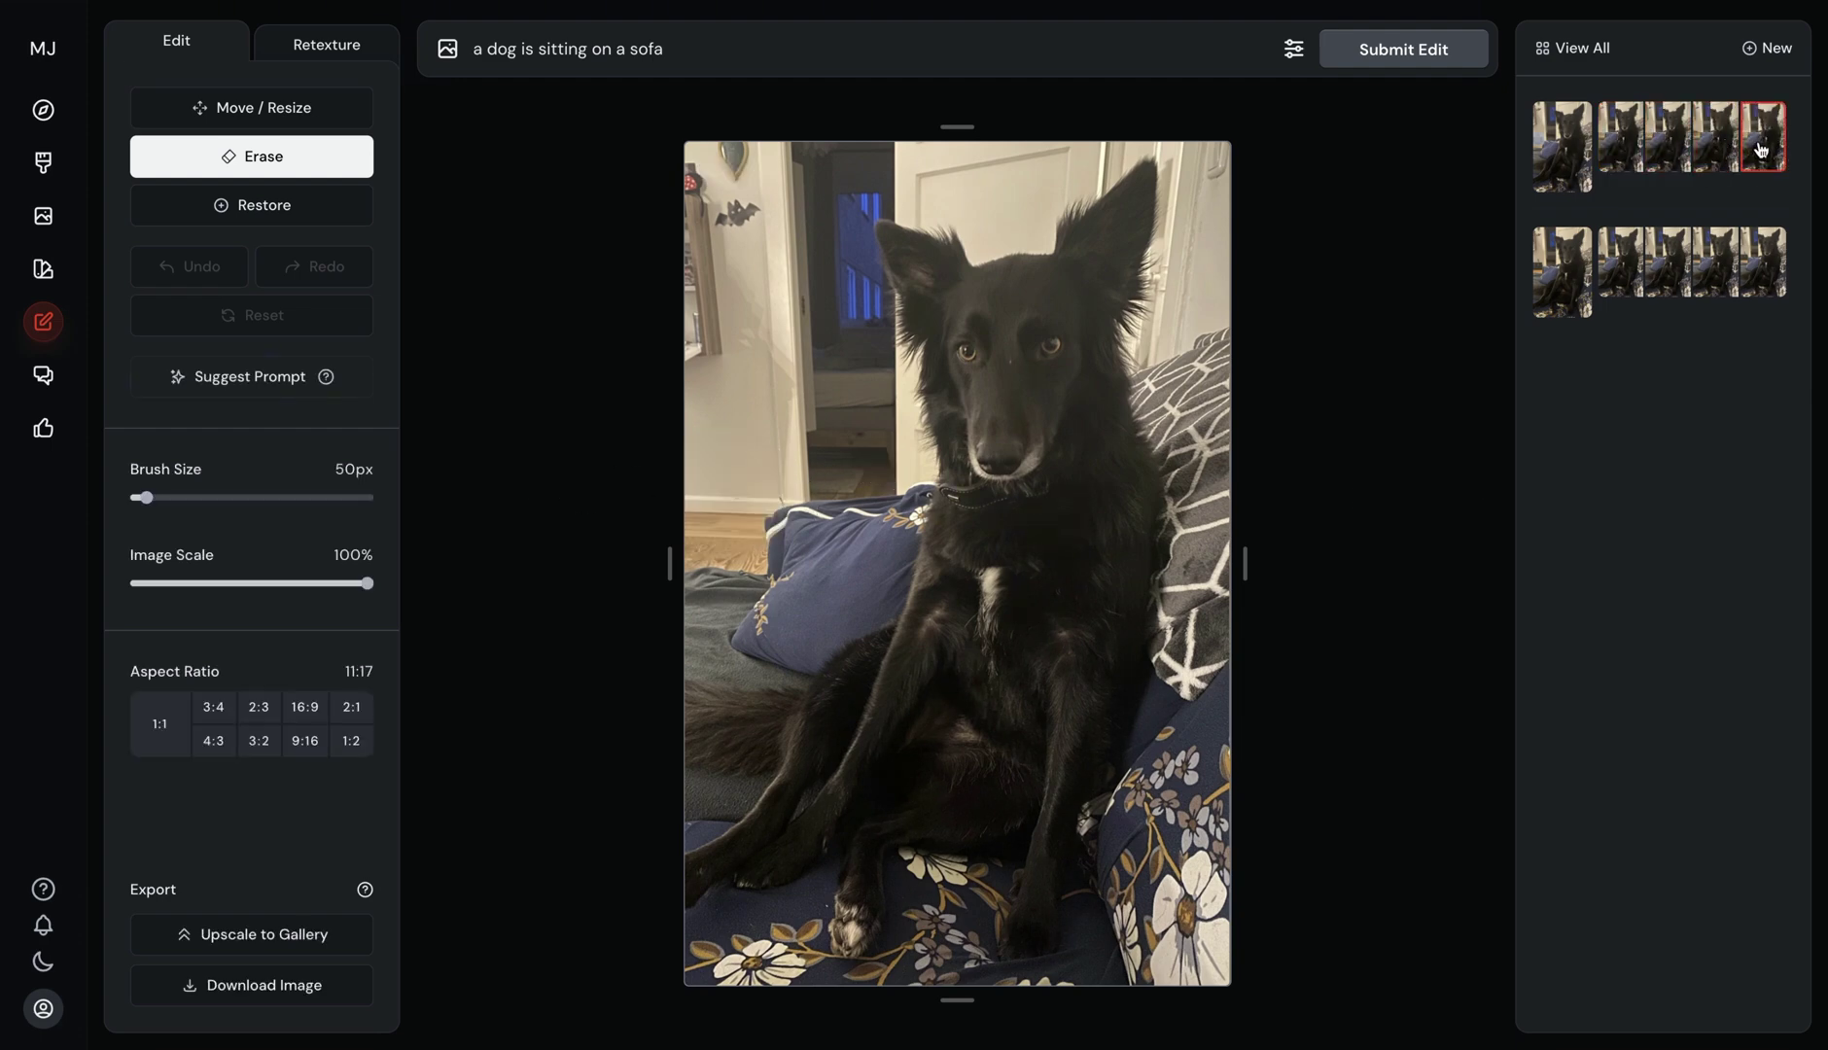
{"action": "left_click", "coordinate": [1621, 156]}
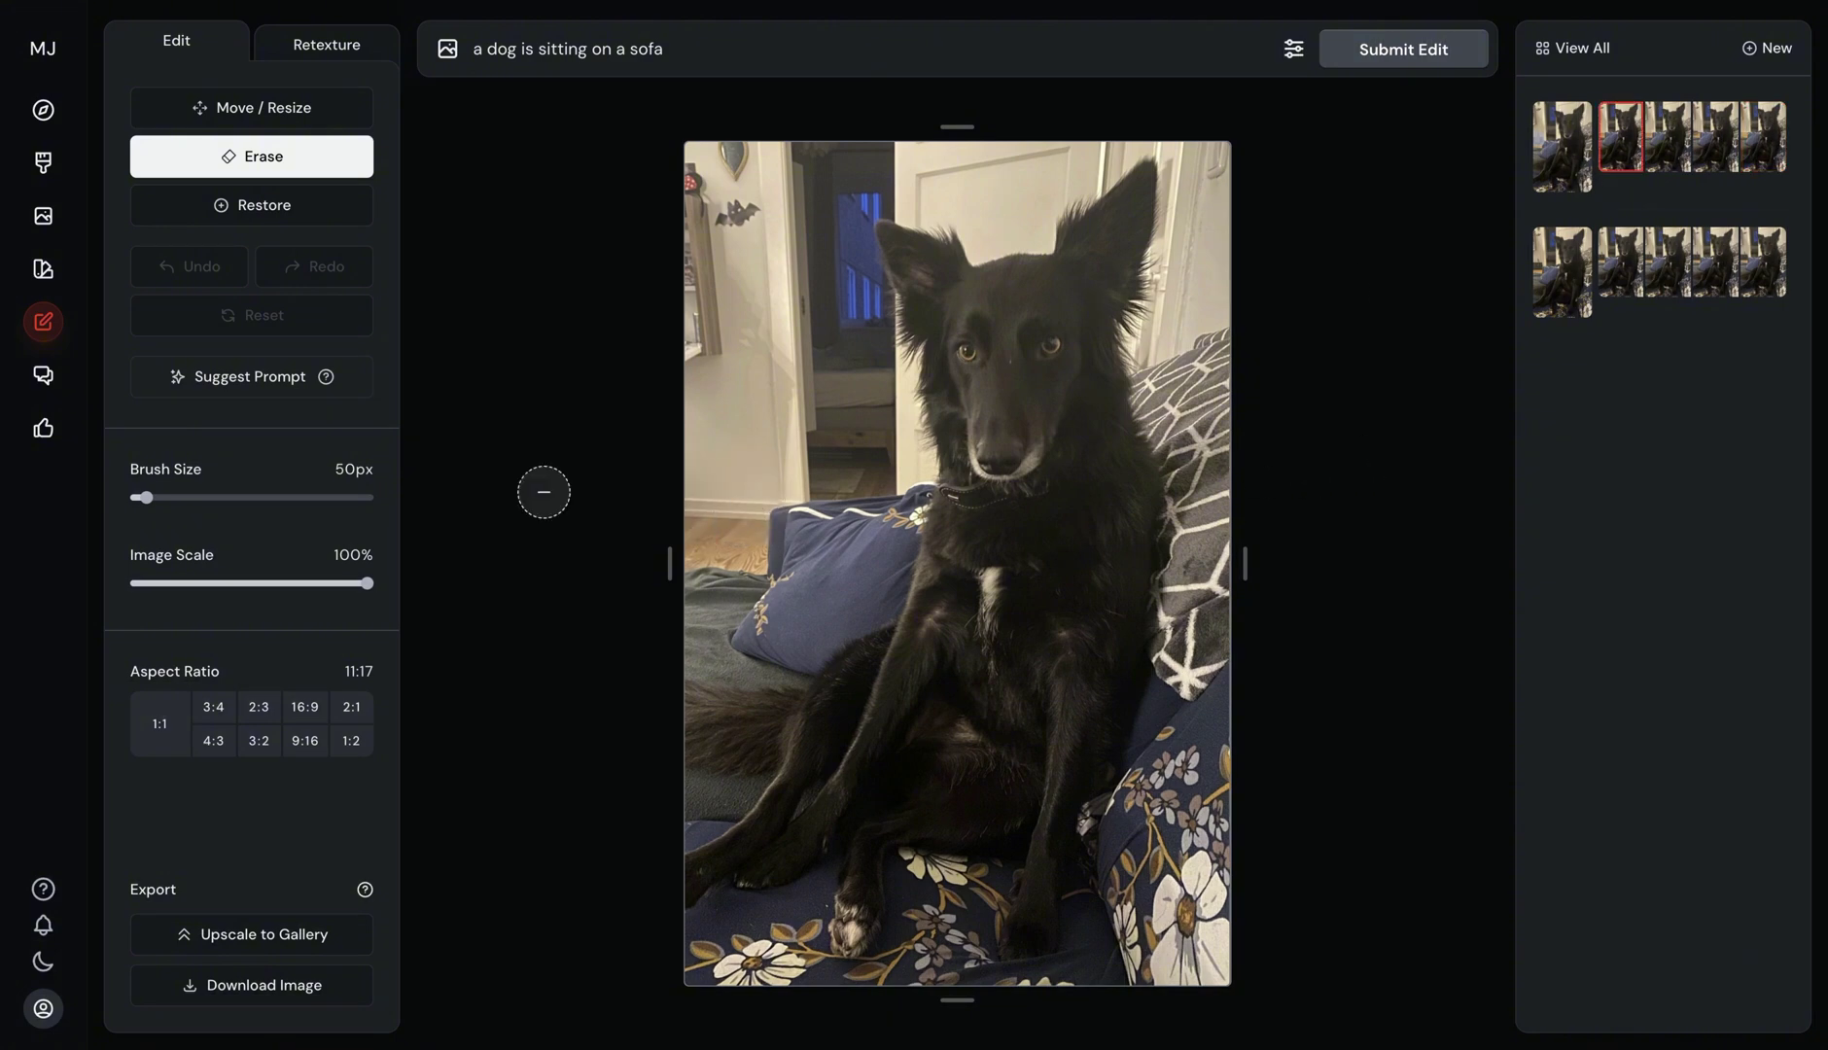
- Erase a band across both of the dog's eyes
{"action": "left_click", "coordinate": [946, 360]}
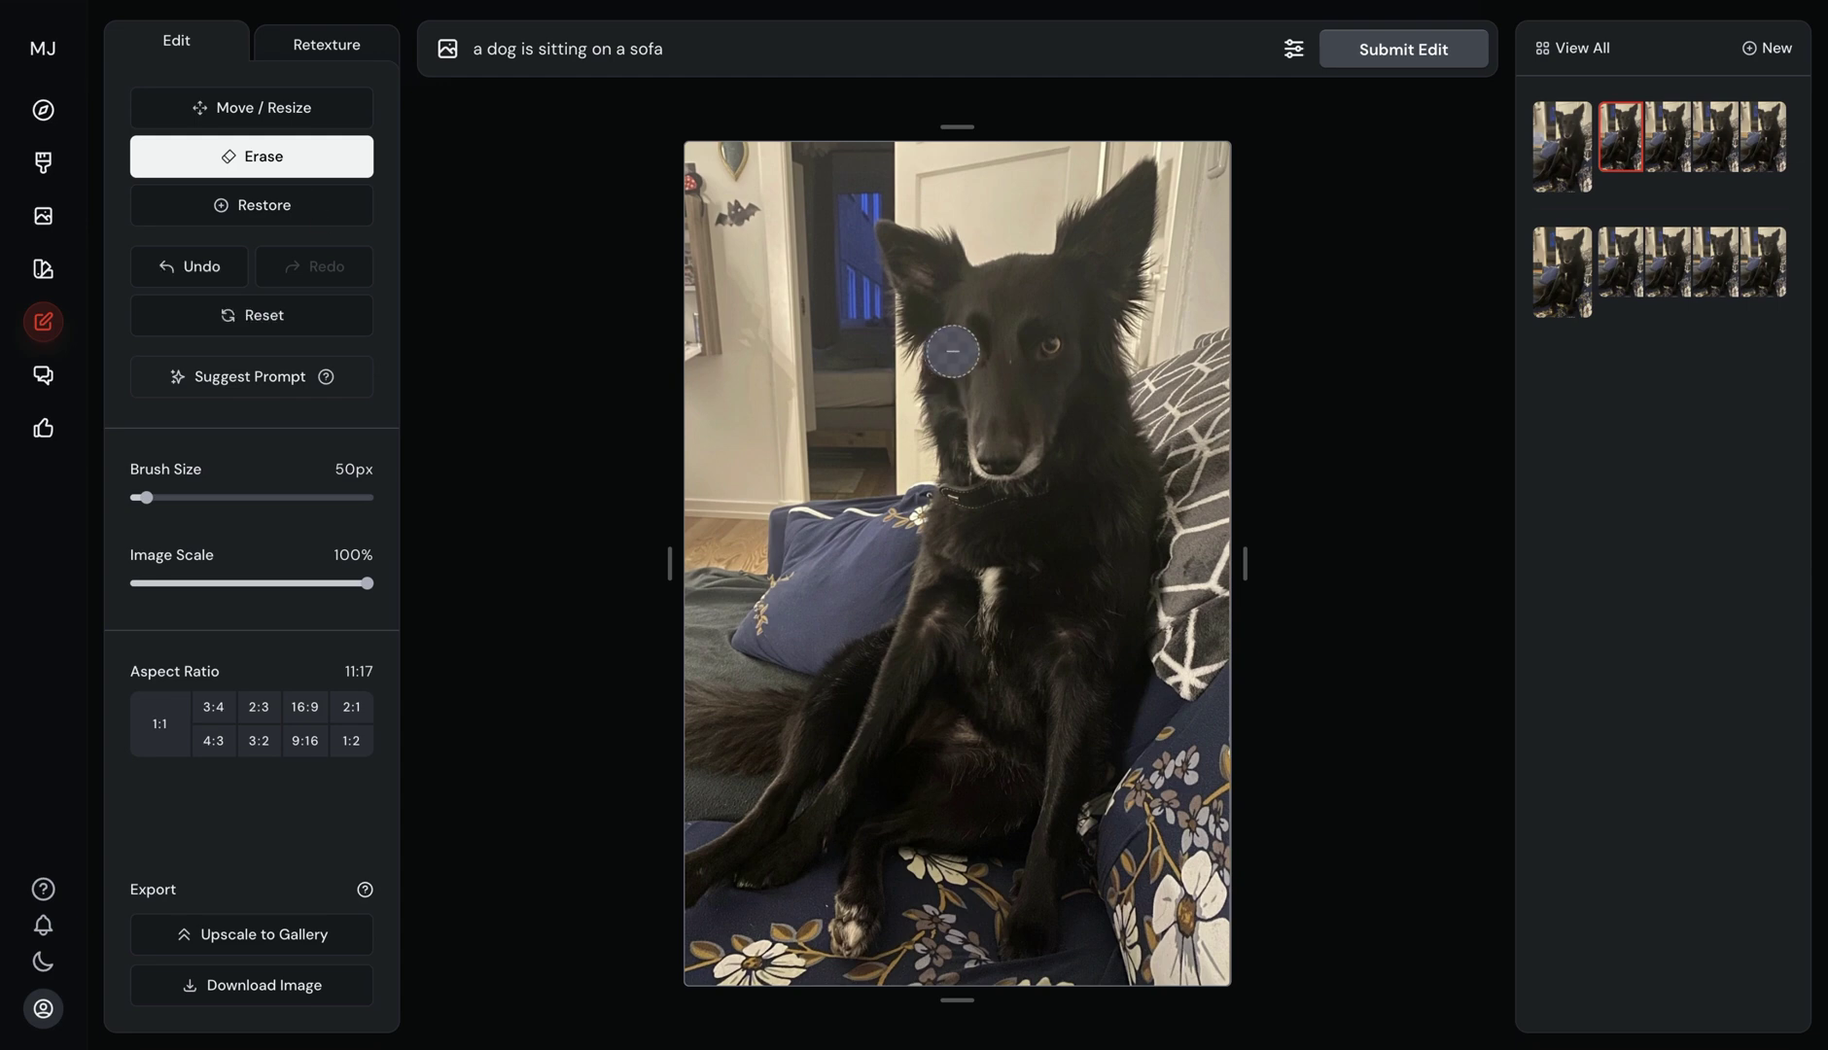
{"action": "left_click_drag", "start_coordinate": [952, 351], "coordinate": [1057, 346]}
{"action": "left_click_drag", "start_coordinate": [962, 360], "coordinate": [1079, 336]}
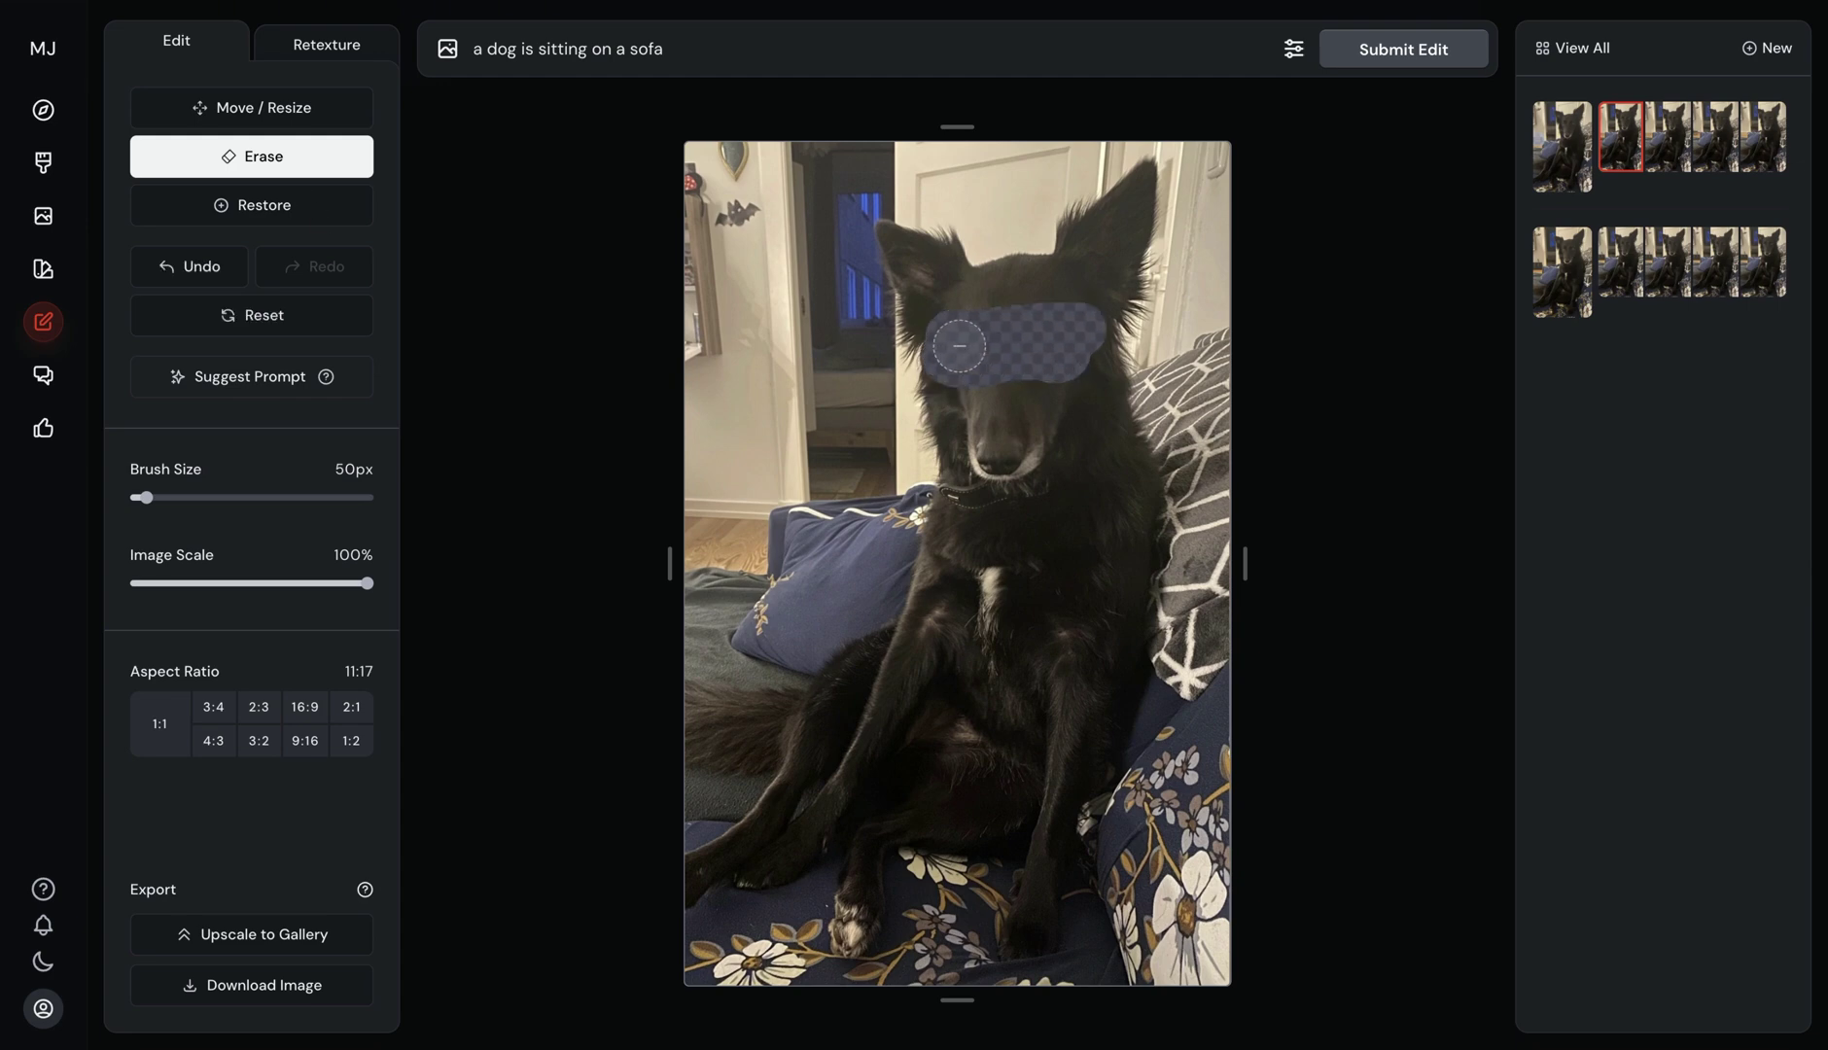
- Extend the prompt to "a dog with a cool sunglasses is sitting on a sofa --p" and submit the edit
{"action": "left_click", "coordinate": [516, 49]}
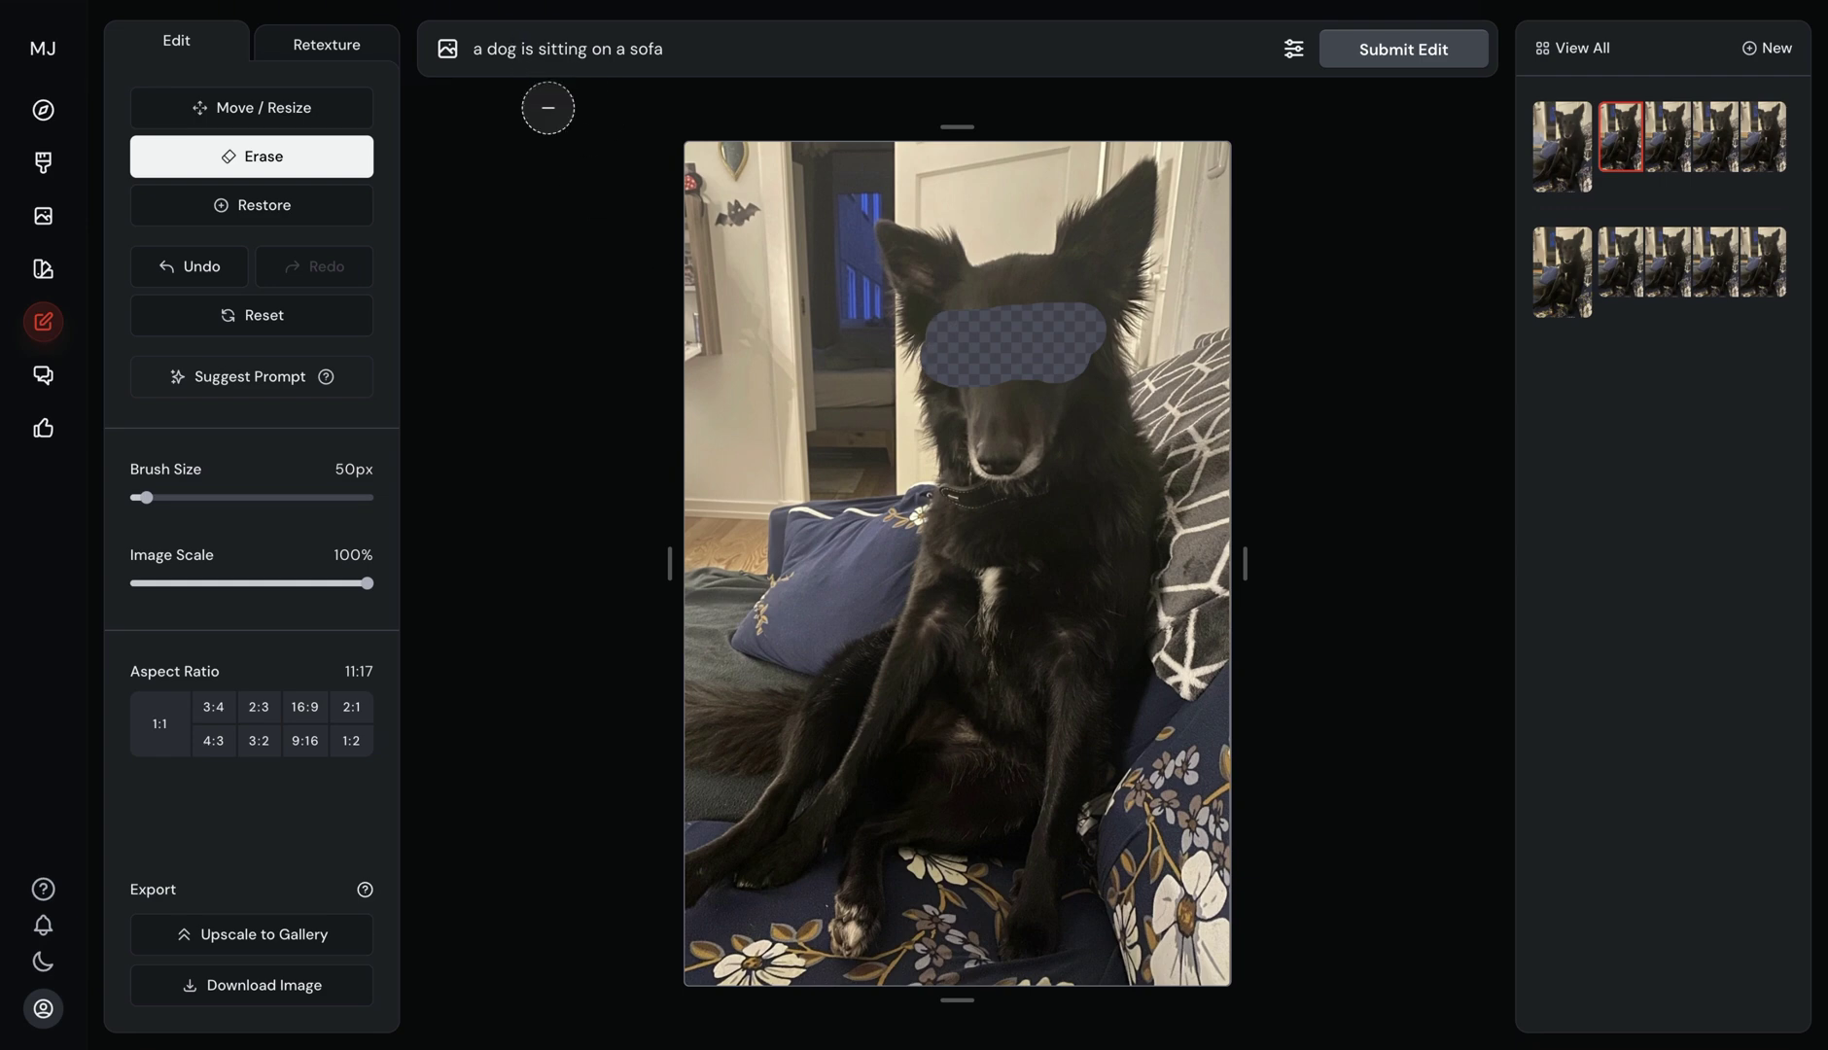
{"action": "type", "text": "with a cool su"}
{"action": "type", "text": "nglasses"}
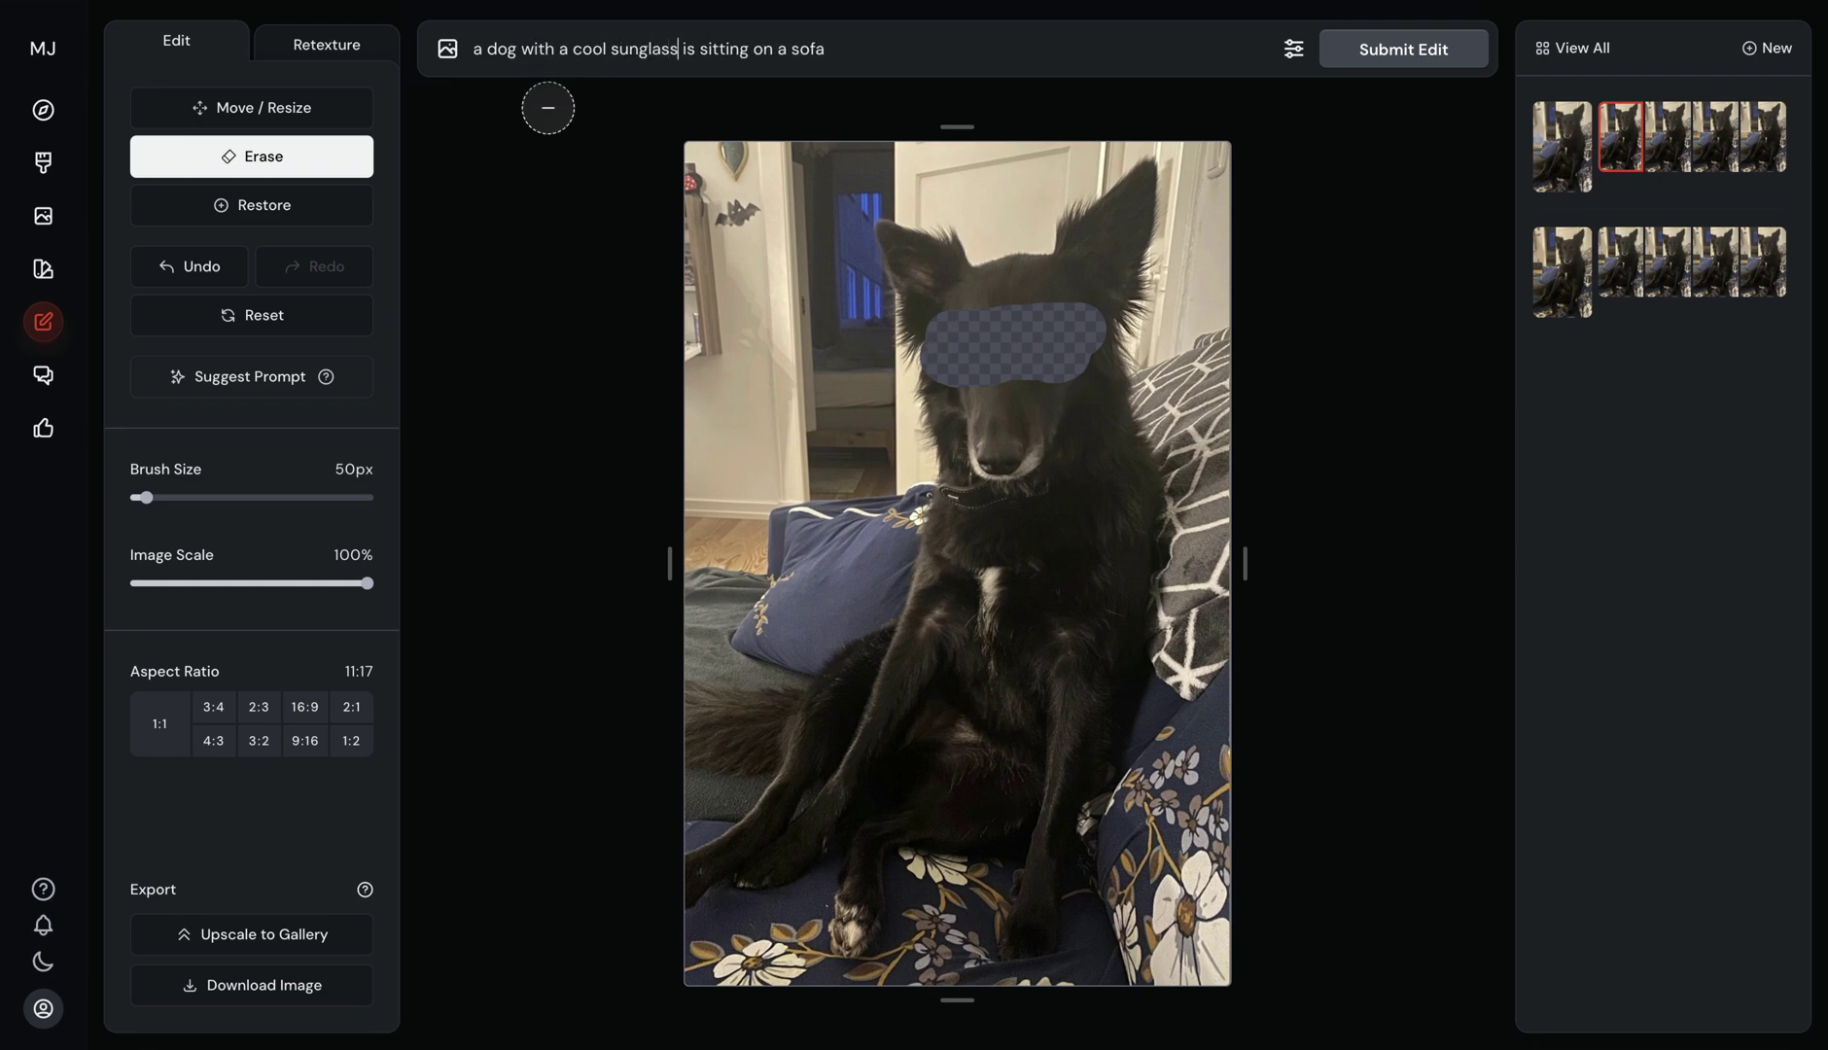
{"action": "left_click", "coordinate": [858, 48]}
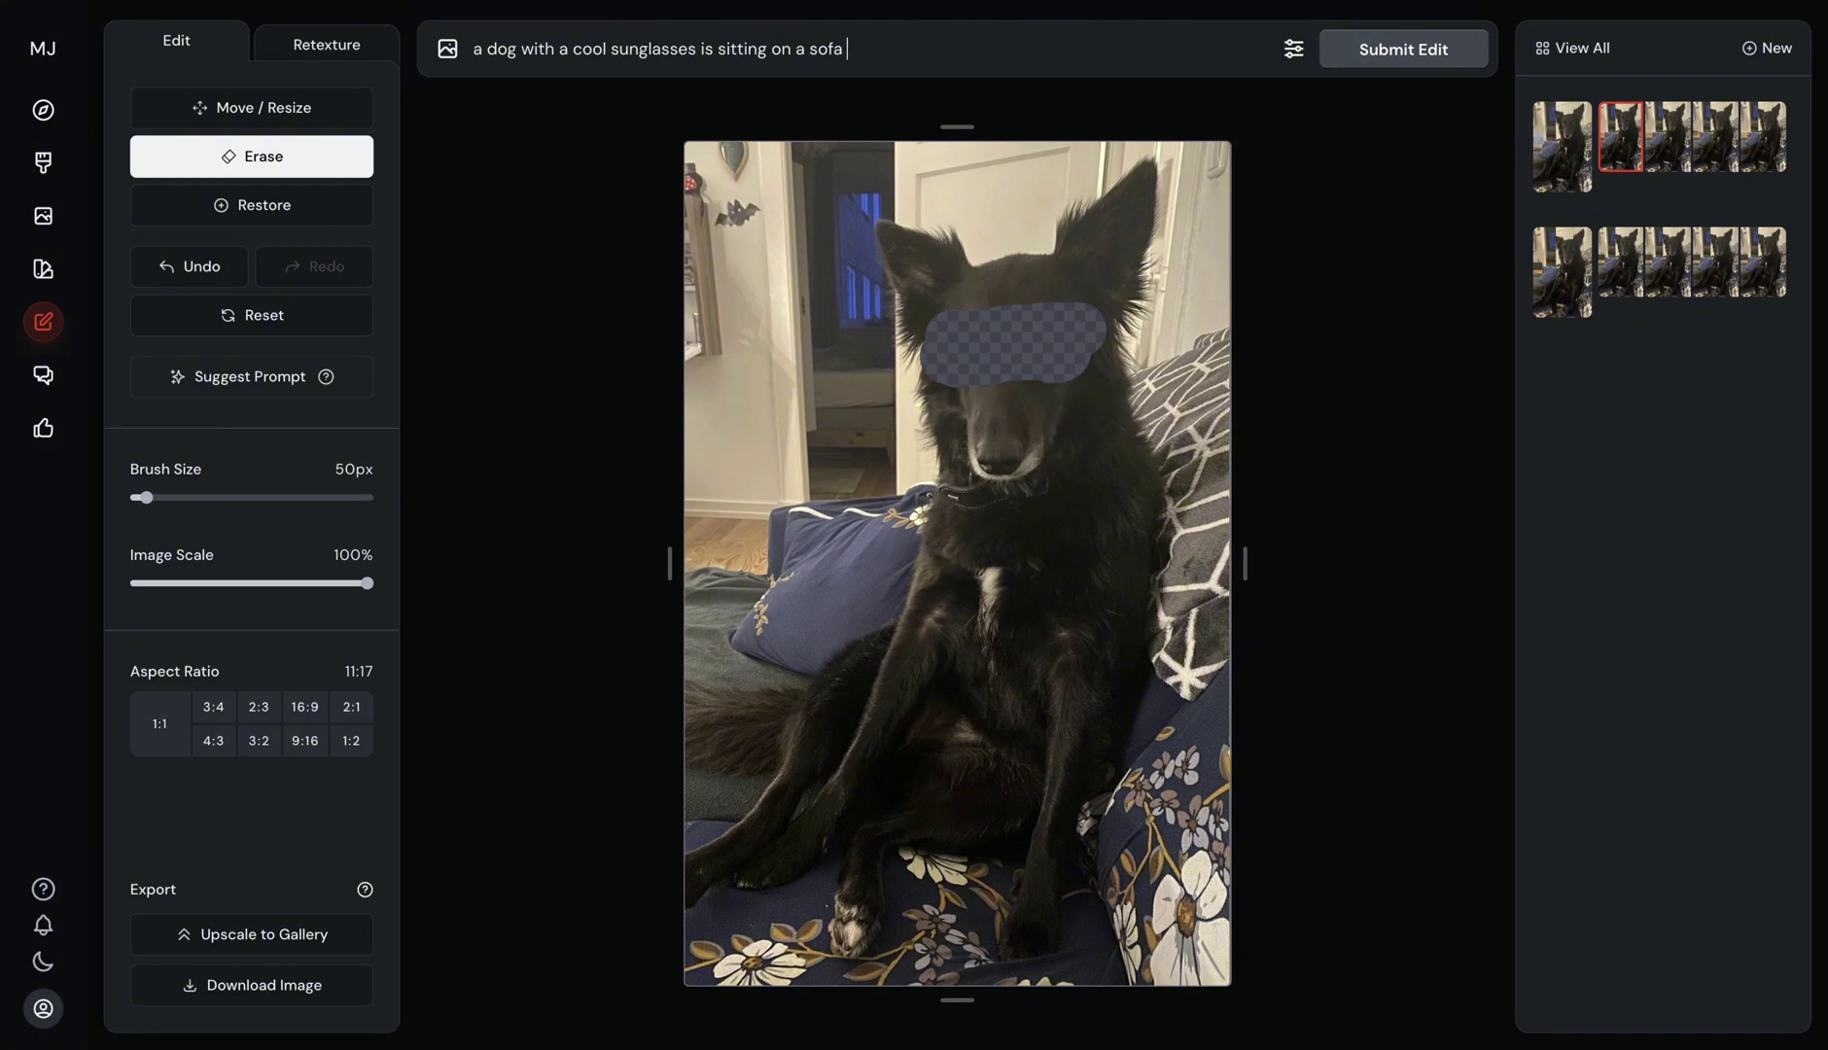
{"action": "type", "text": "--p"}
{"action": "key", "text": "shift+Left"}
{"action": "key", "text": "shift+Left"}
{"action": "key", "text": "shift+Left"}
{"action": "left_click", "coordinate": [893, 53]}
{"action": "left_click", "coordinate": [1421, 55]}
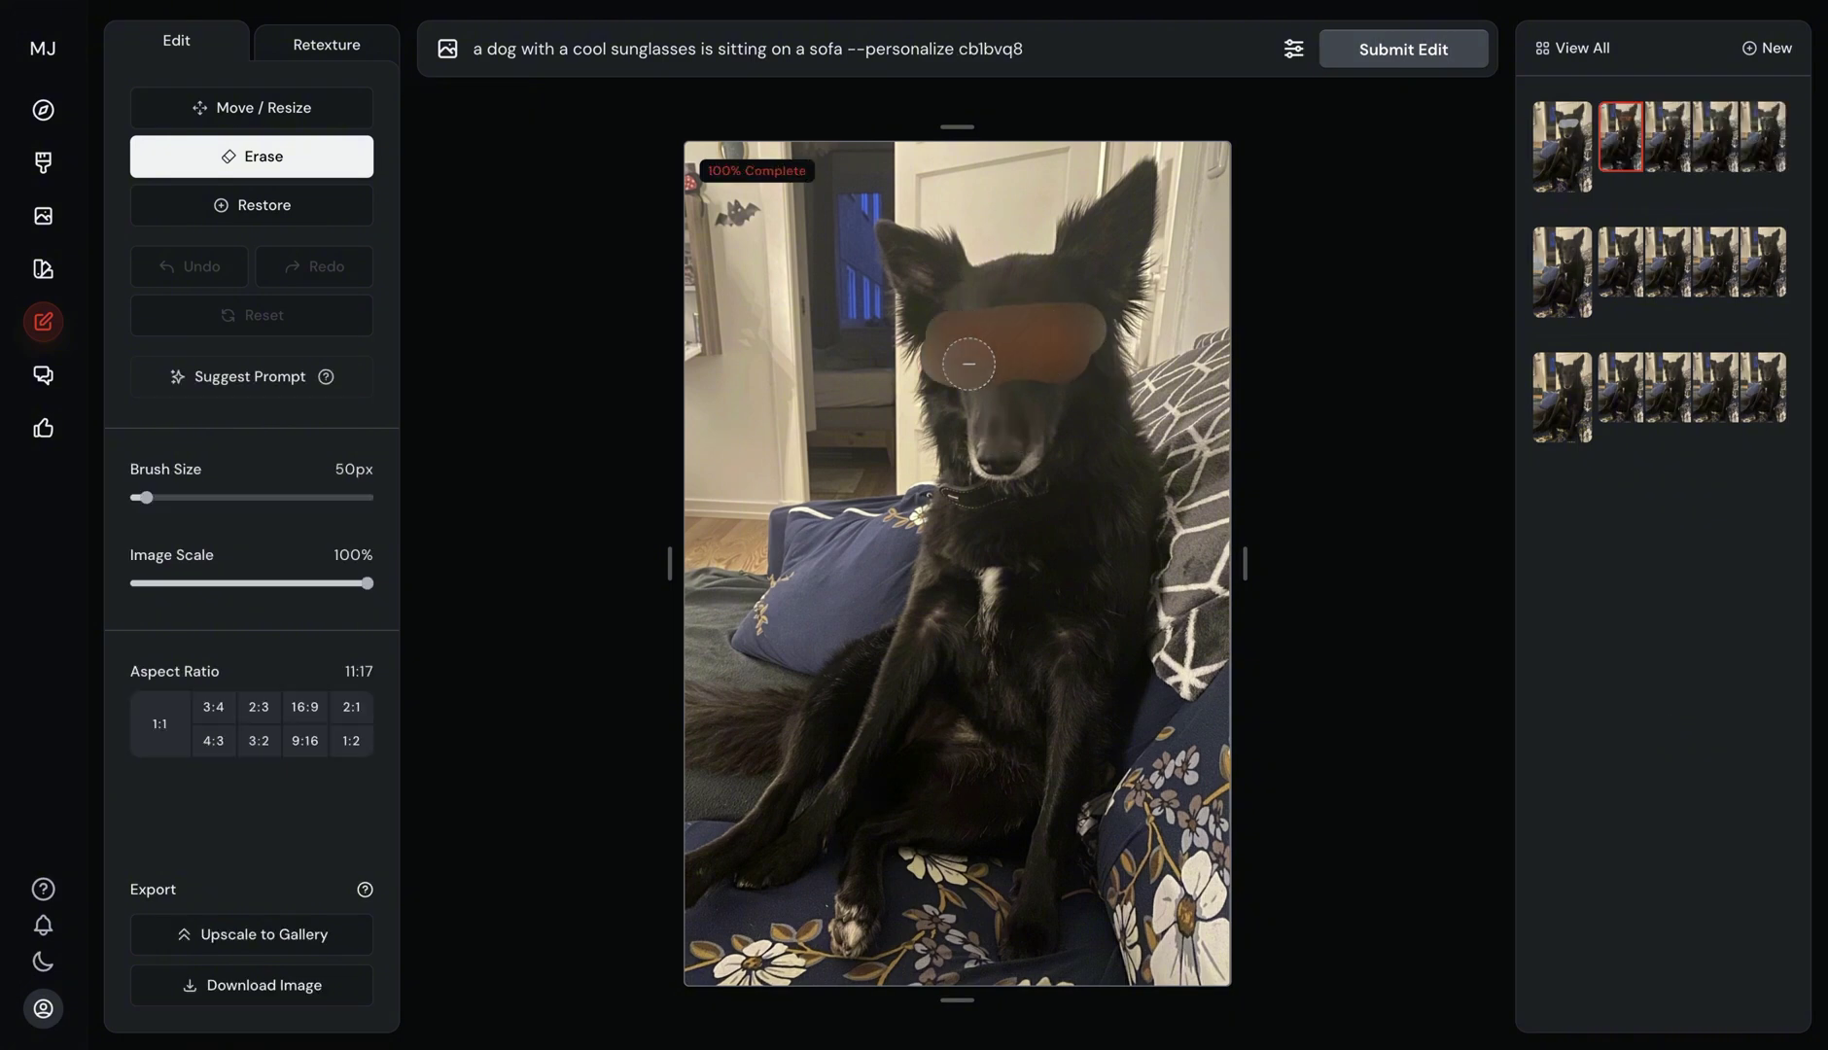
- Compare the generated sunglasses variations and select the third one
{"action": "left_click", "coordinate": [1669, 142]}
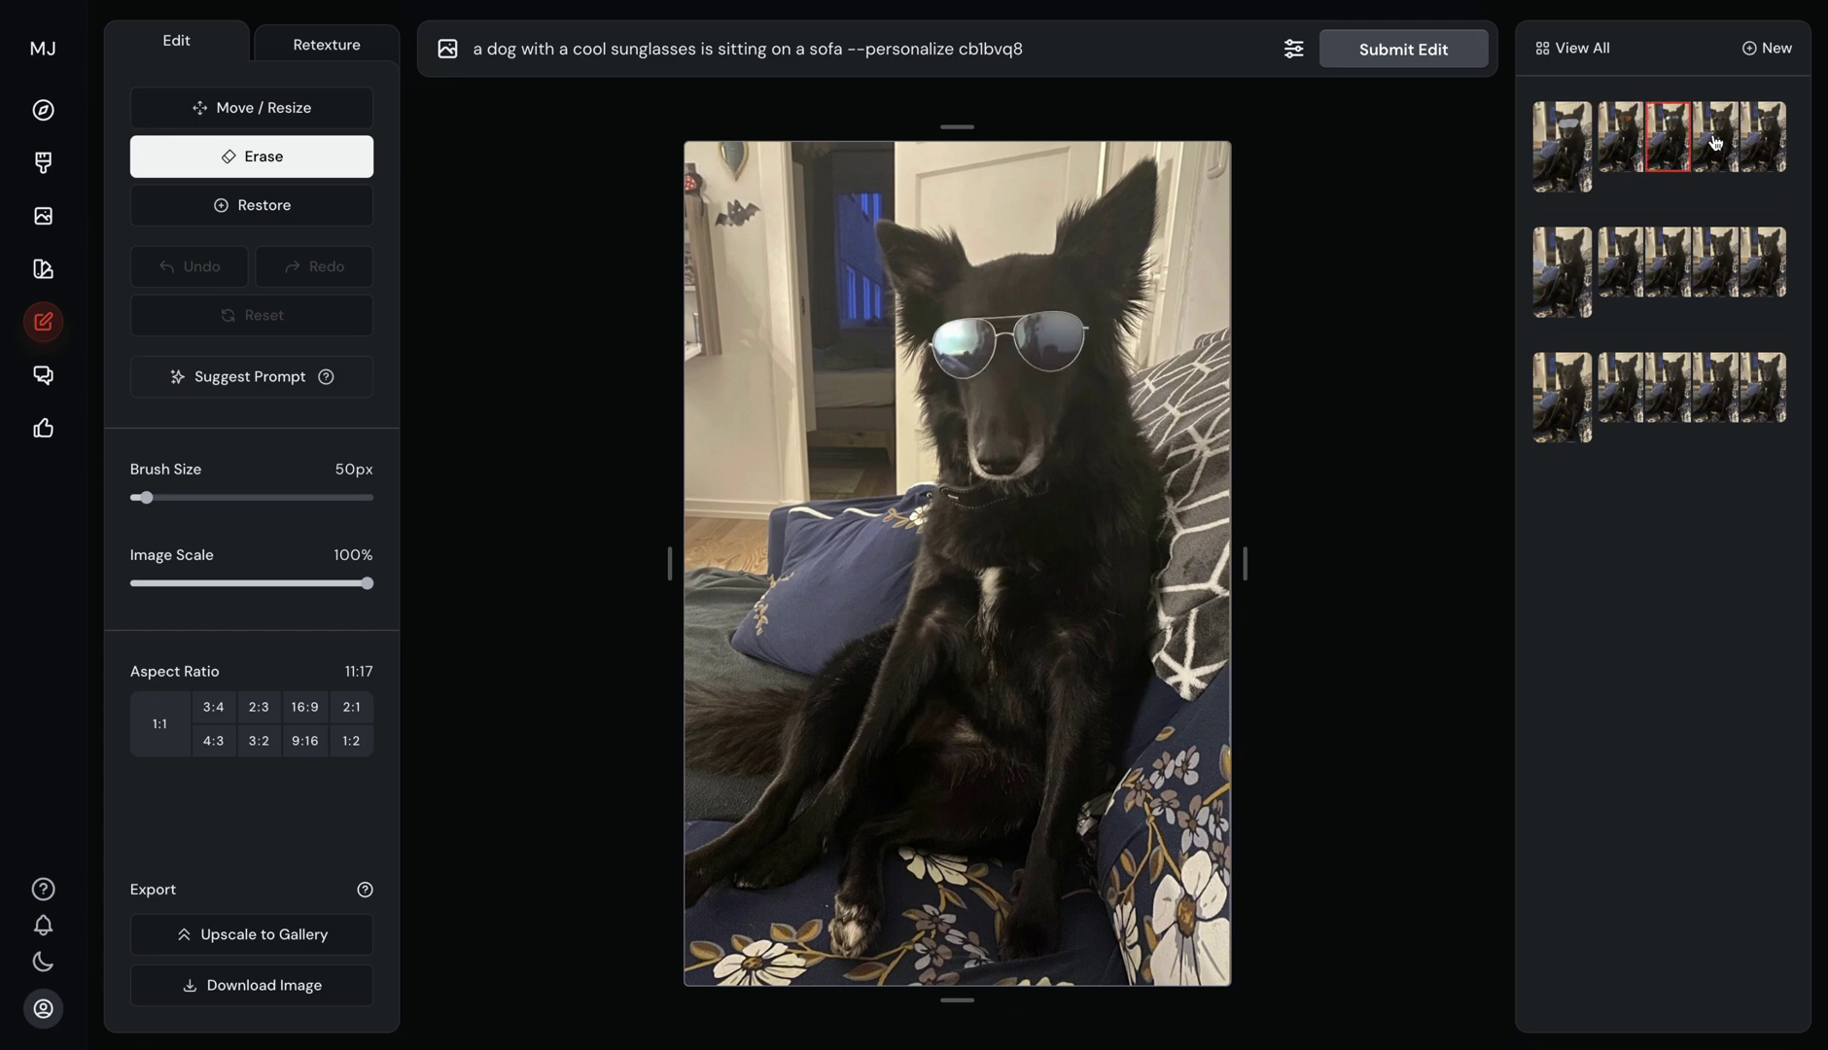
{"action": "left_click", "coordinate": [1715, 143]}
{"action": "left_click", "coordinate": [1758, 144]}
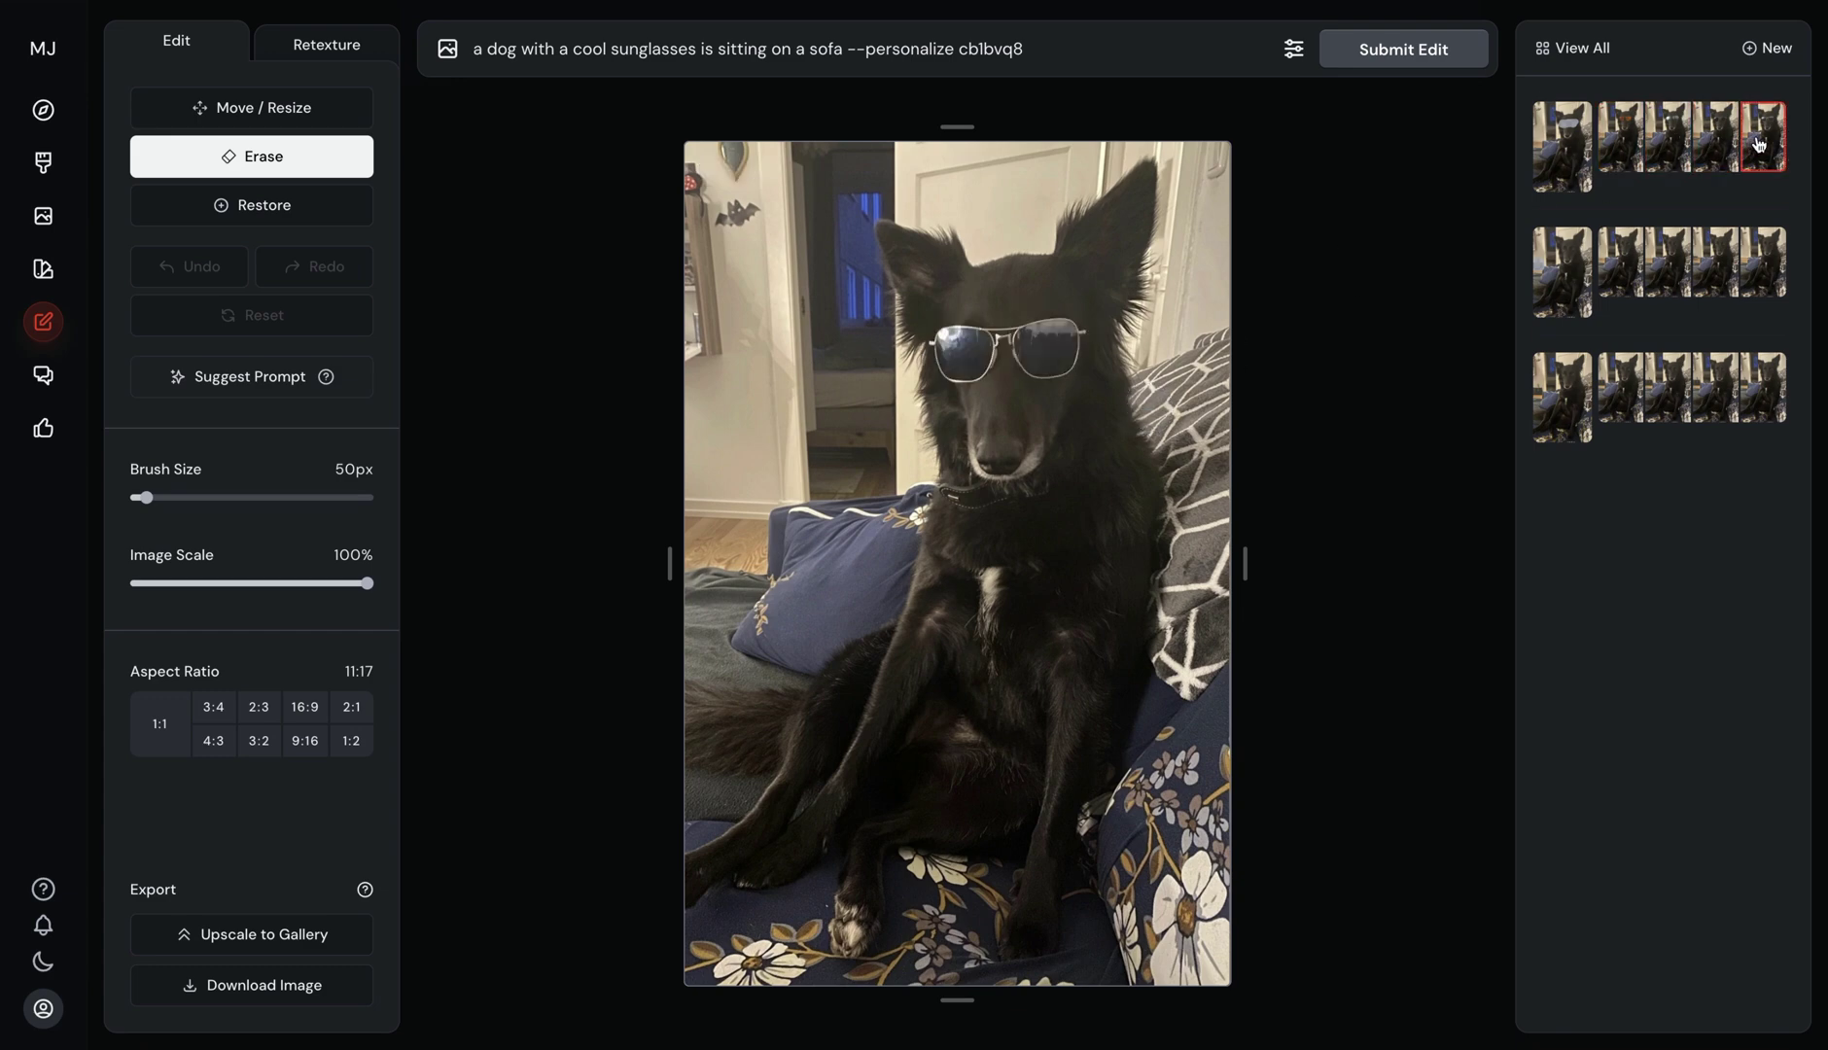
{"action": "left_click", "coordinate": [1718, 144]}
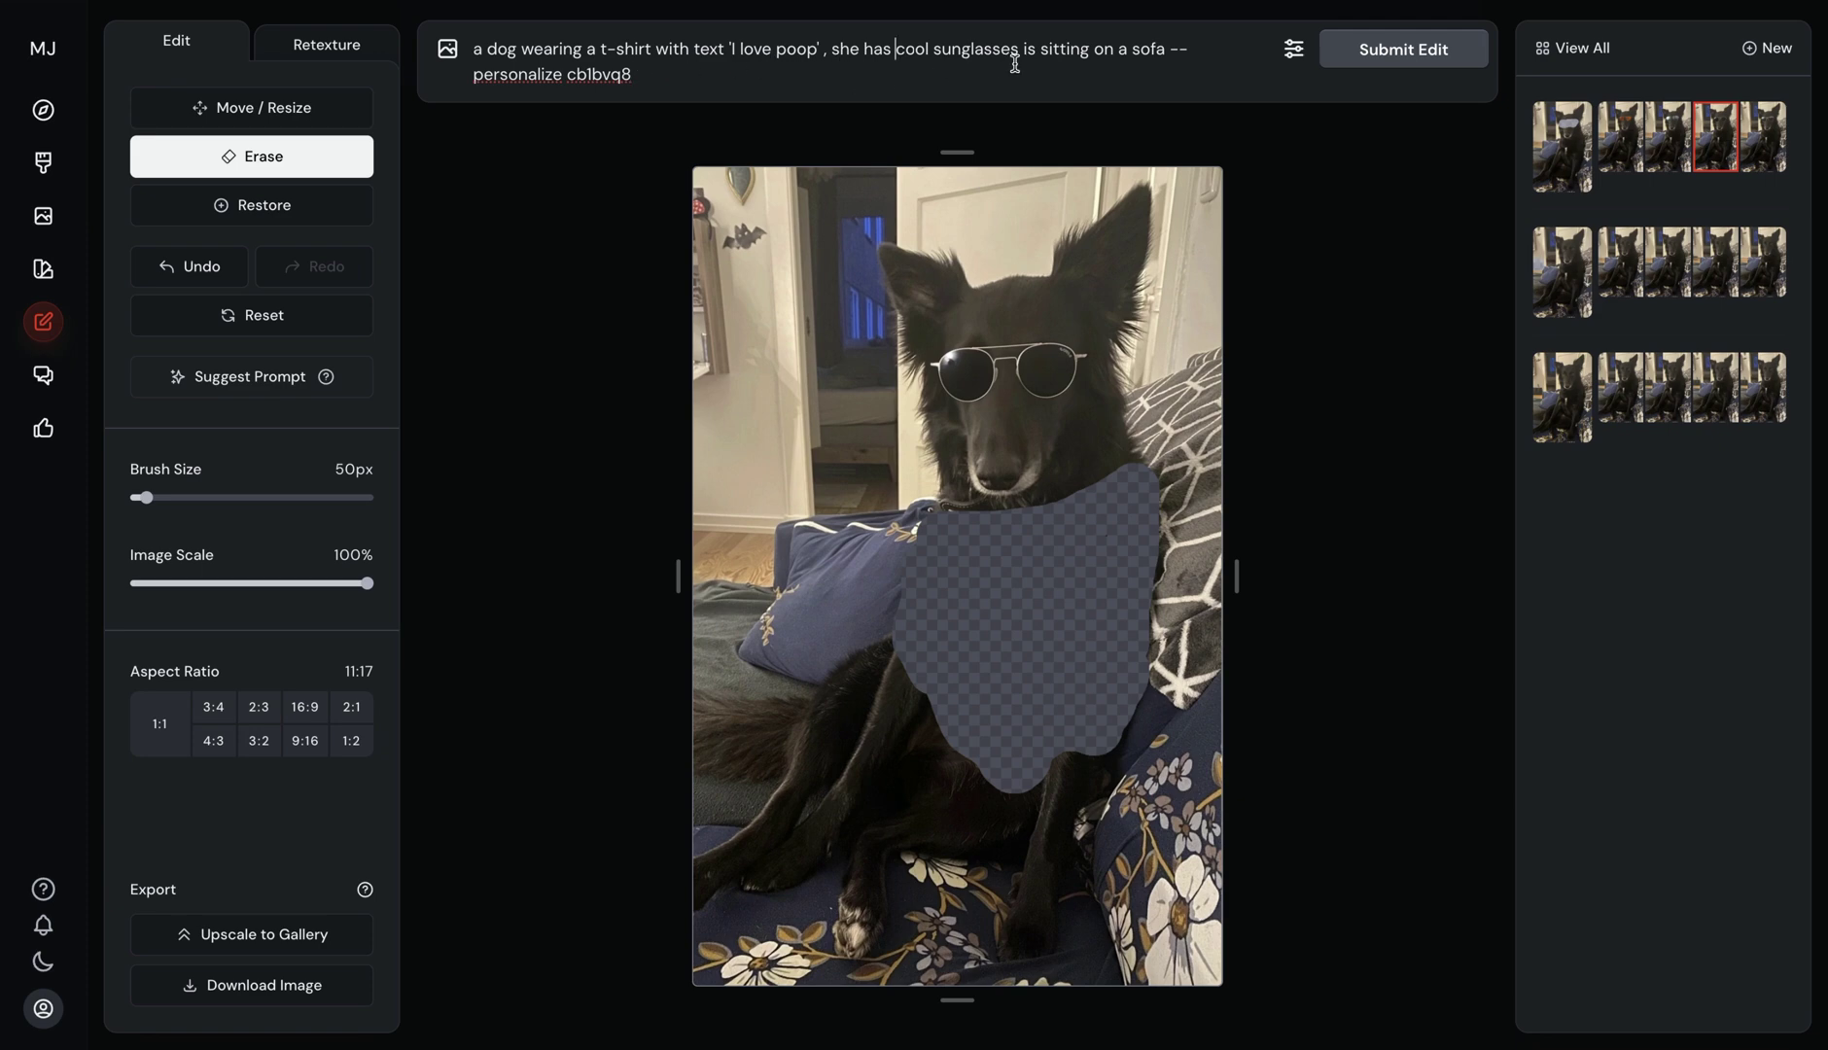
- Insert "and she" before "is sitting on a sofa" in the t-shirt prompt and submit the edit
{"action": "left_click", "coordinate": [1049, 49]}
{"action": "type", "text": "and she"}
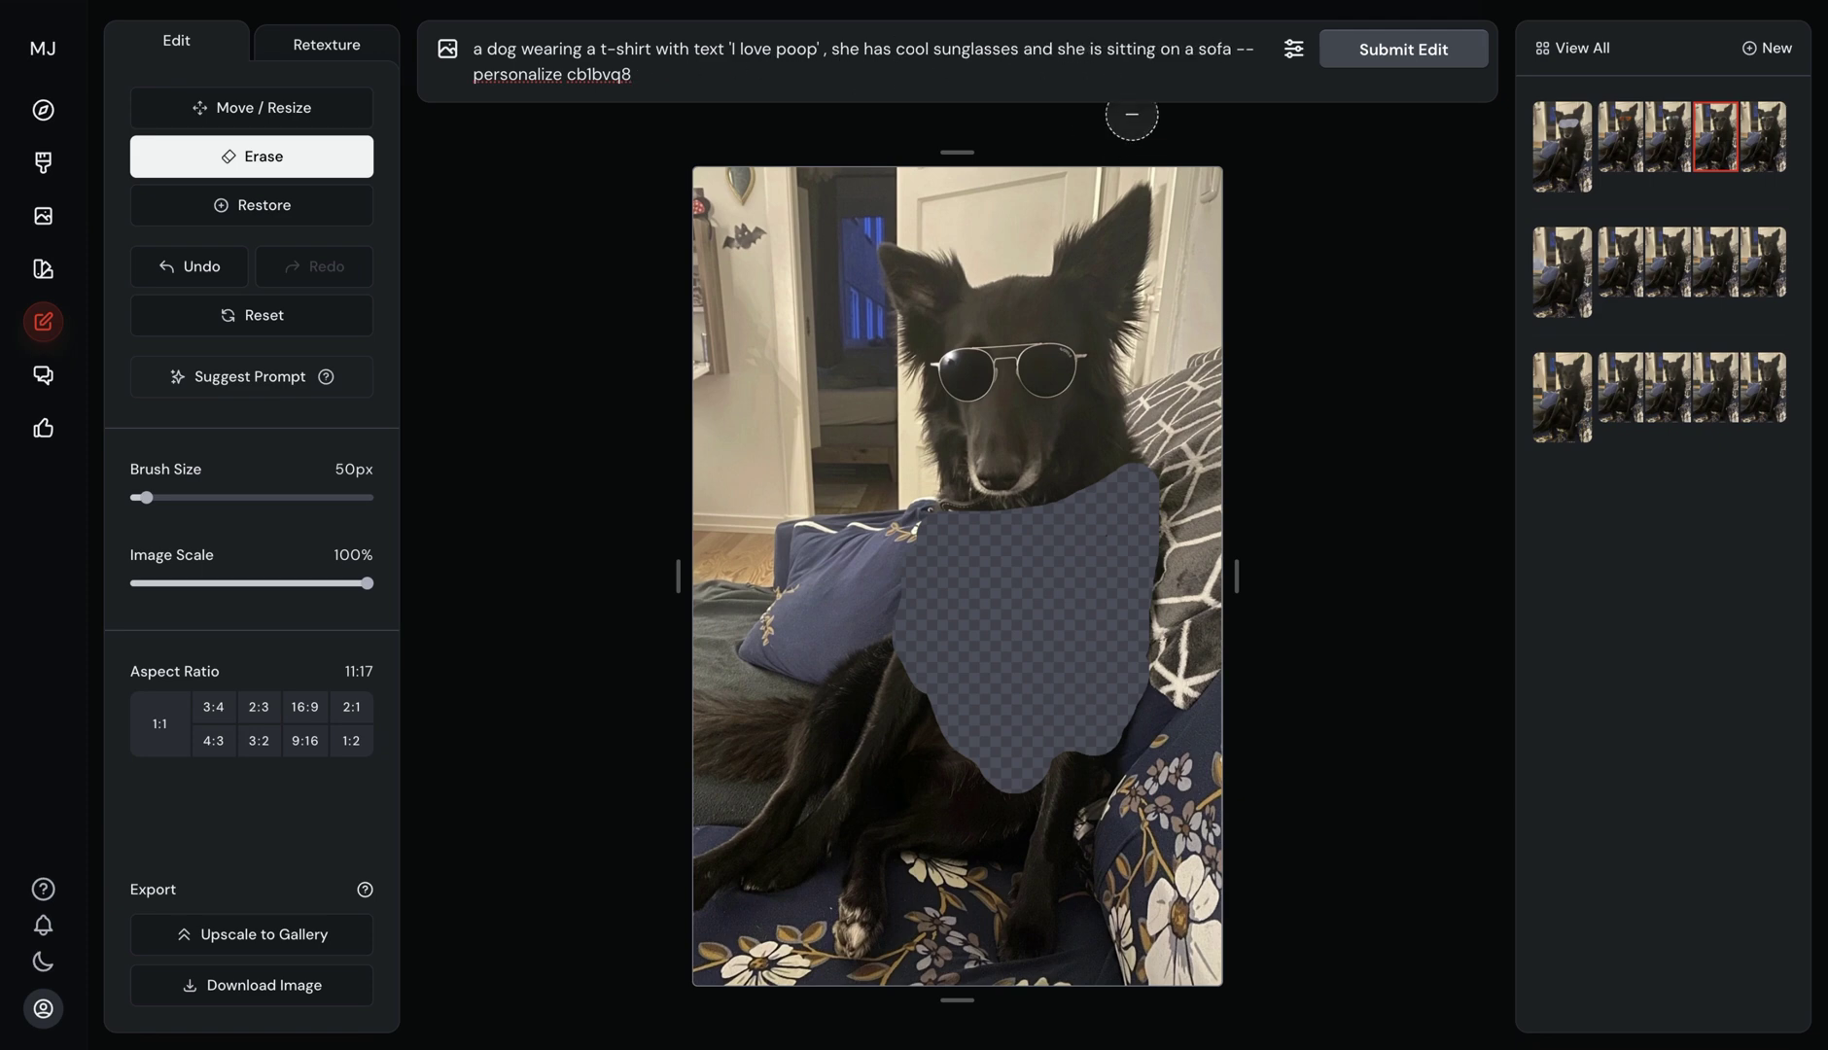
{"action": "left_click", "coordinate": [1403, 48]}
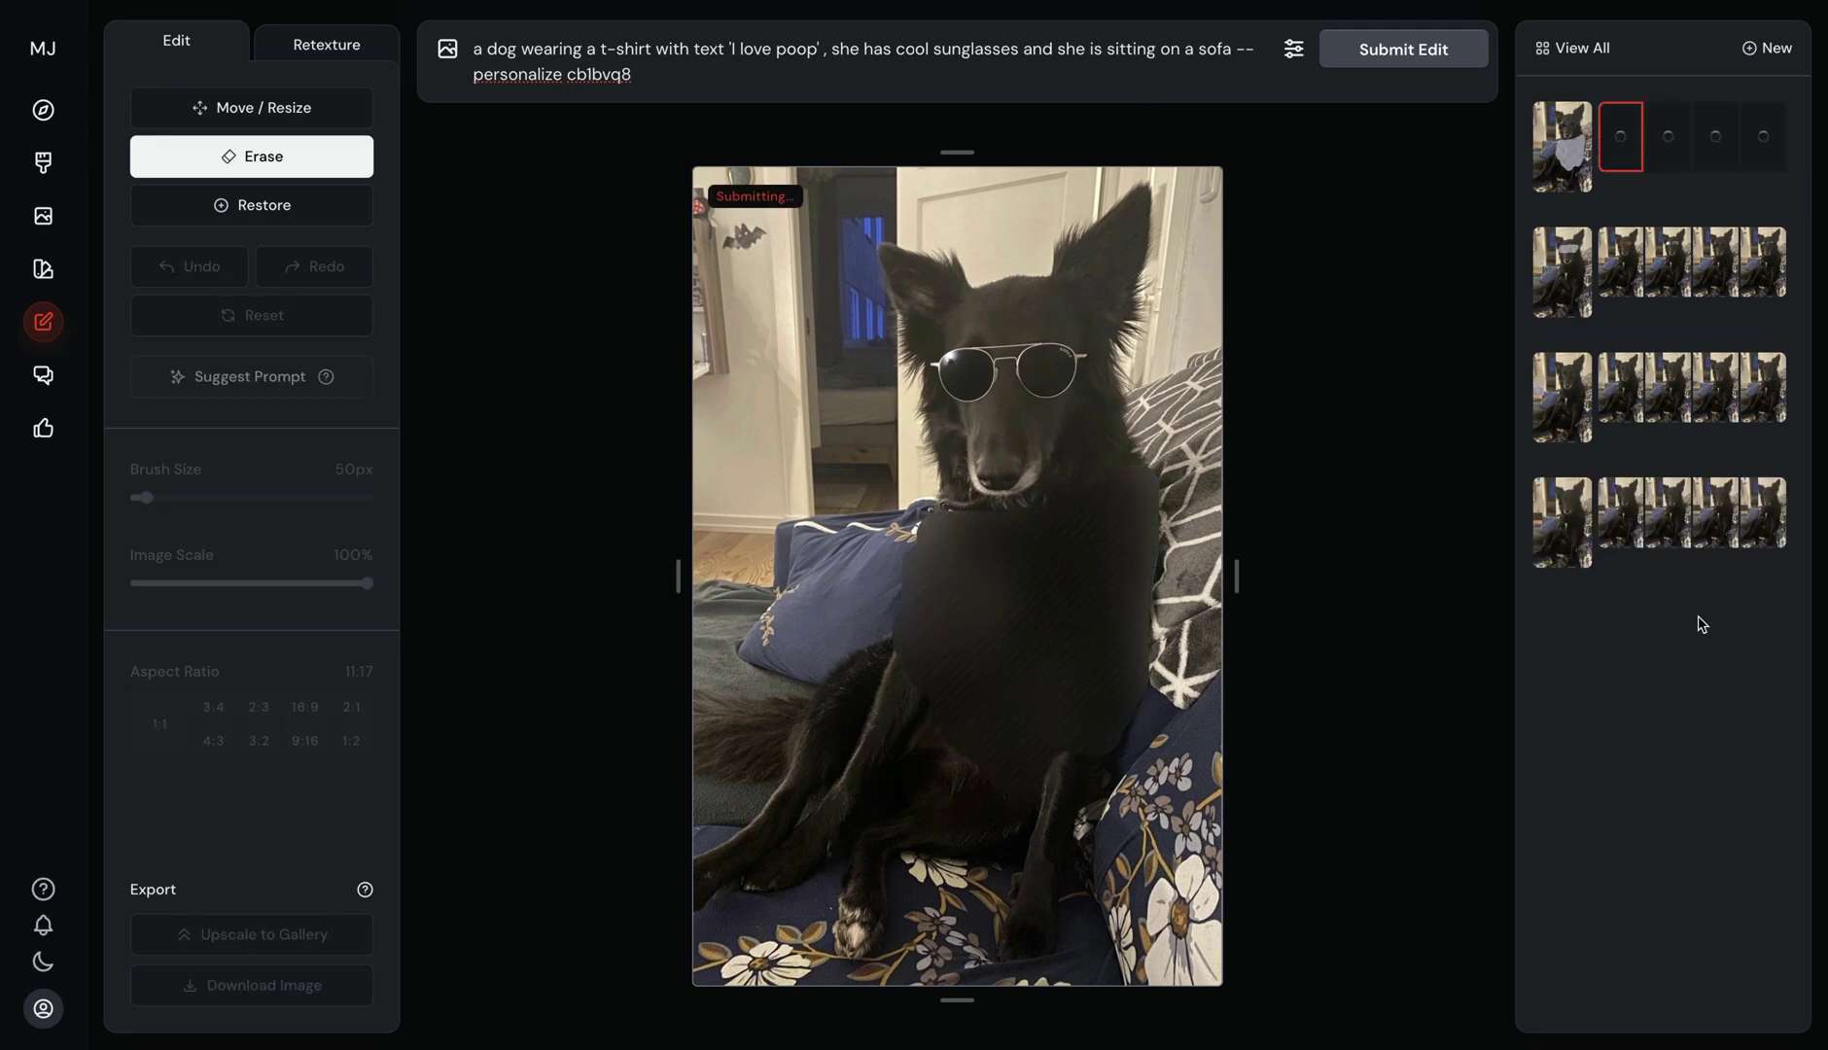
- Compare the second, third and fourth t-shirt variations generated for the dog
{"action": "left_click", "coordinate": [1666, 139]}
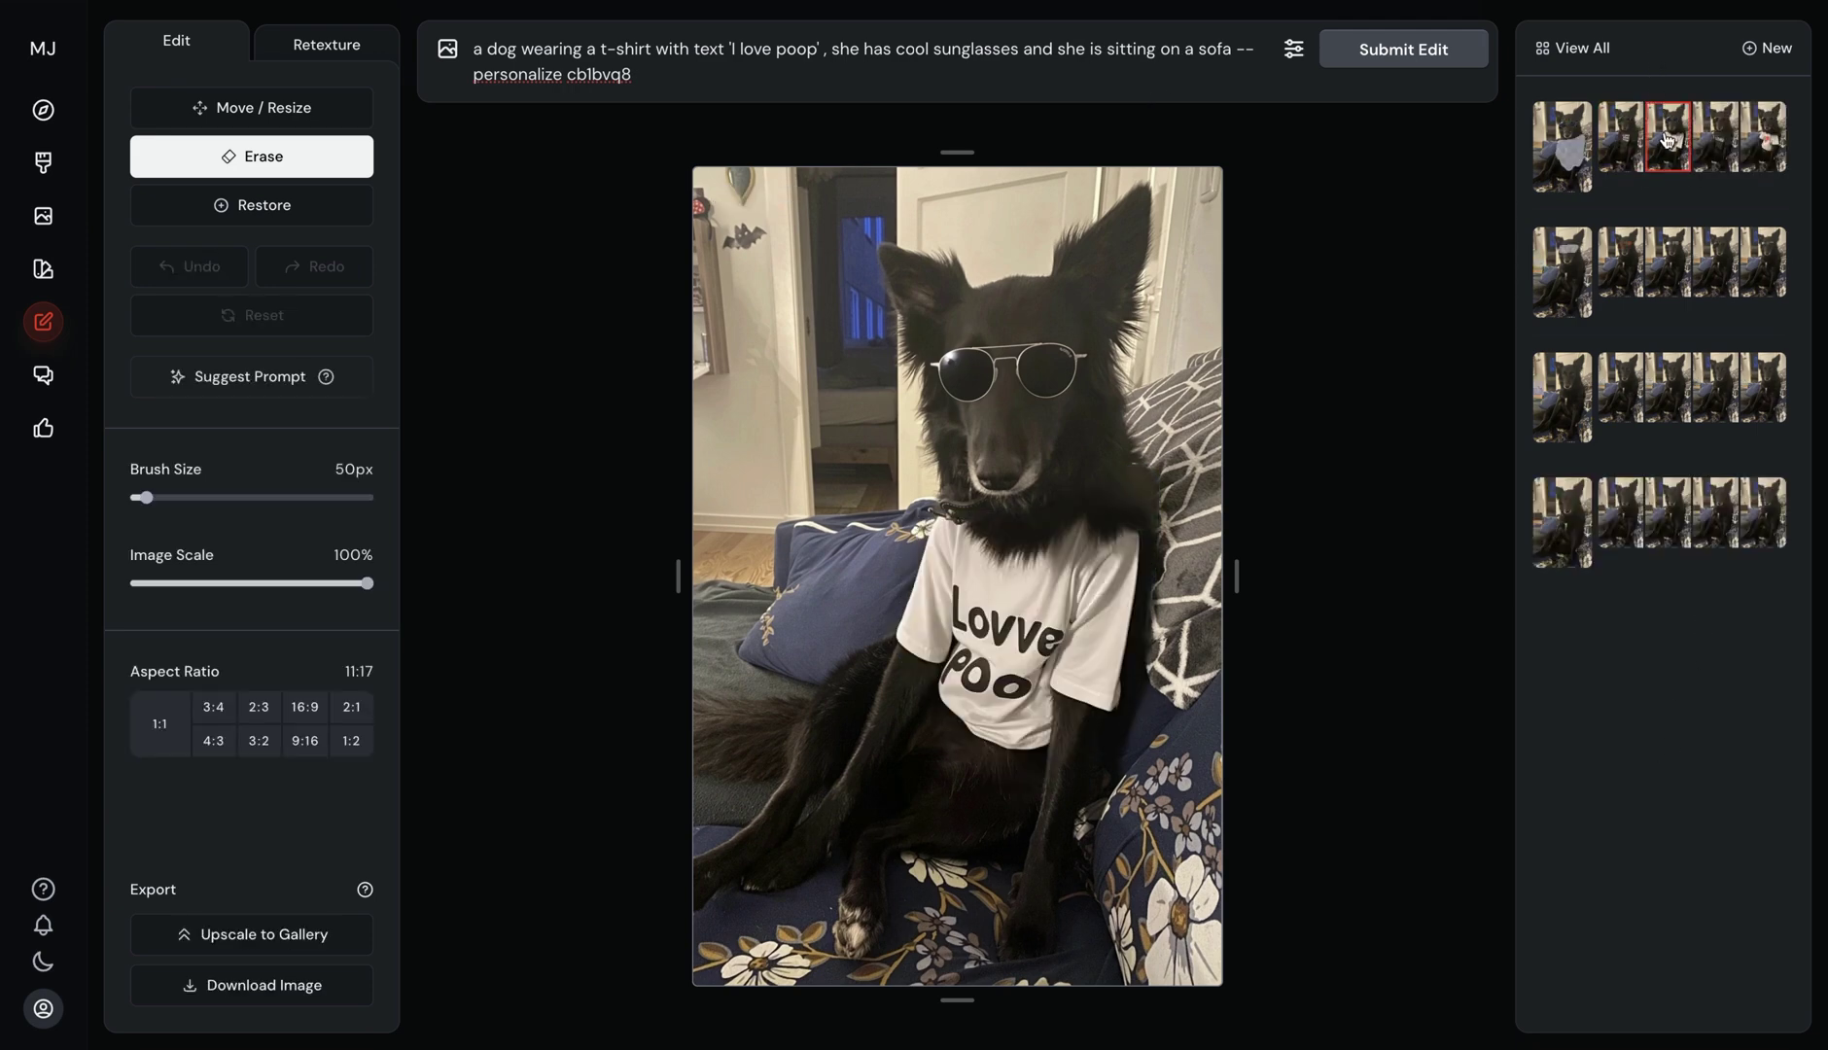
{"action": "left_click", "coordinate": [1733, 153]}
{"action": "left_click", "coordinate": [1757, 151]}
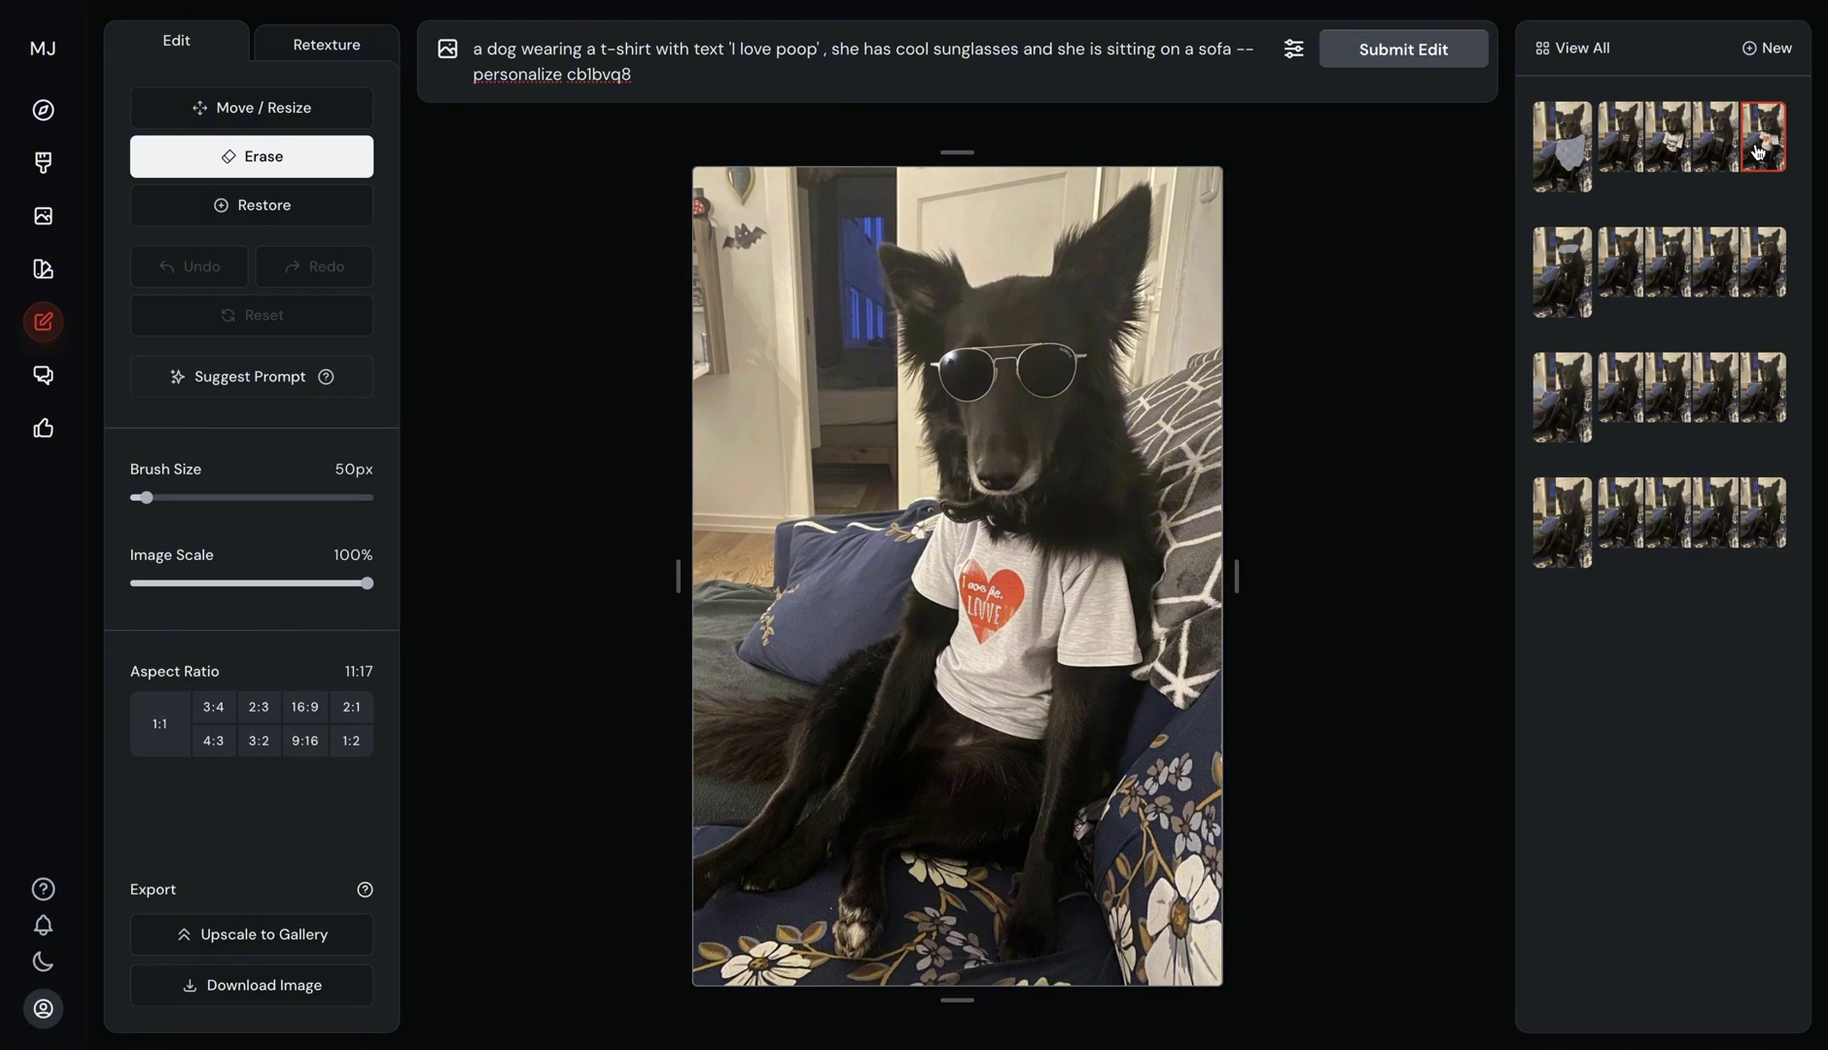
{"action": "left_click", "coordinate": [1667, 146]}
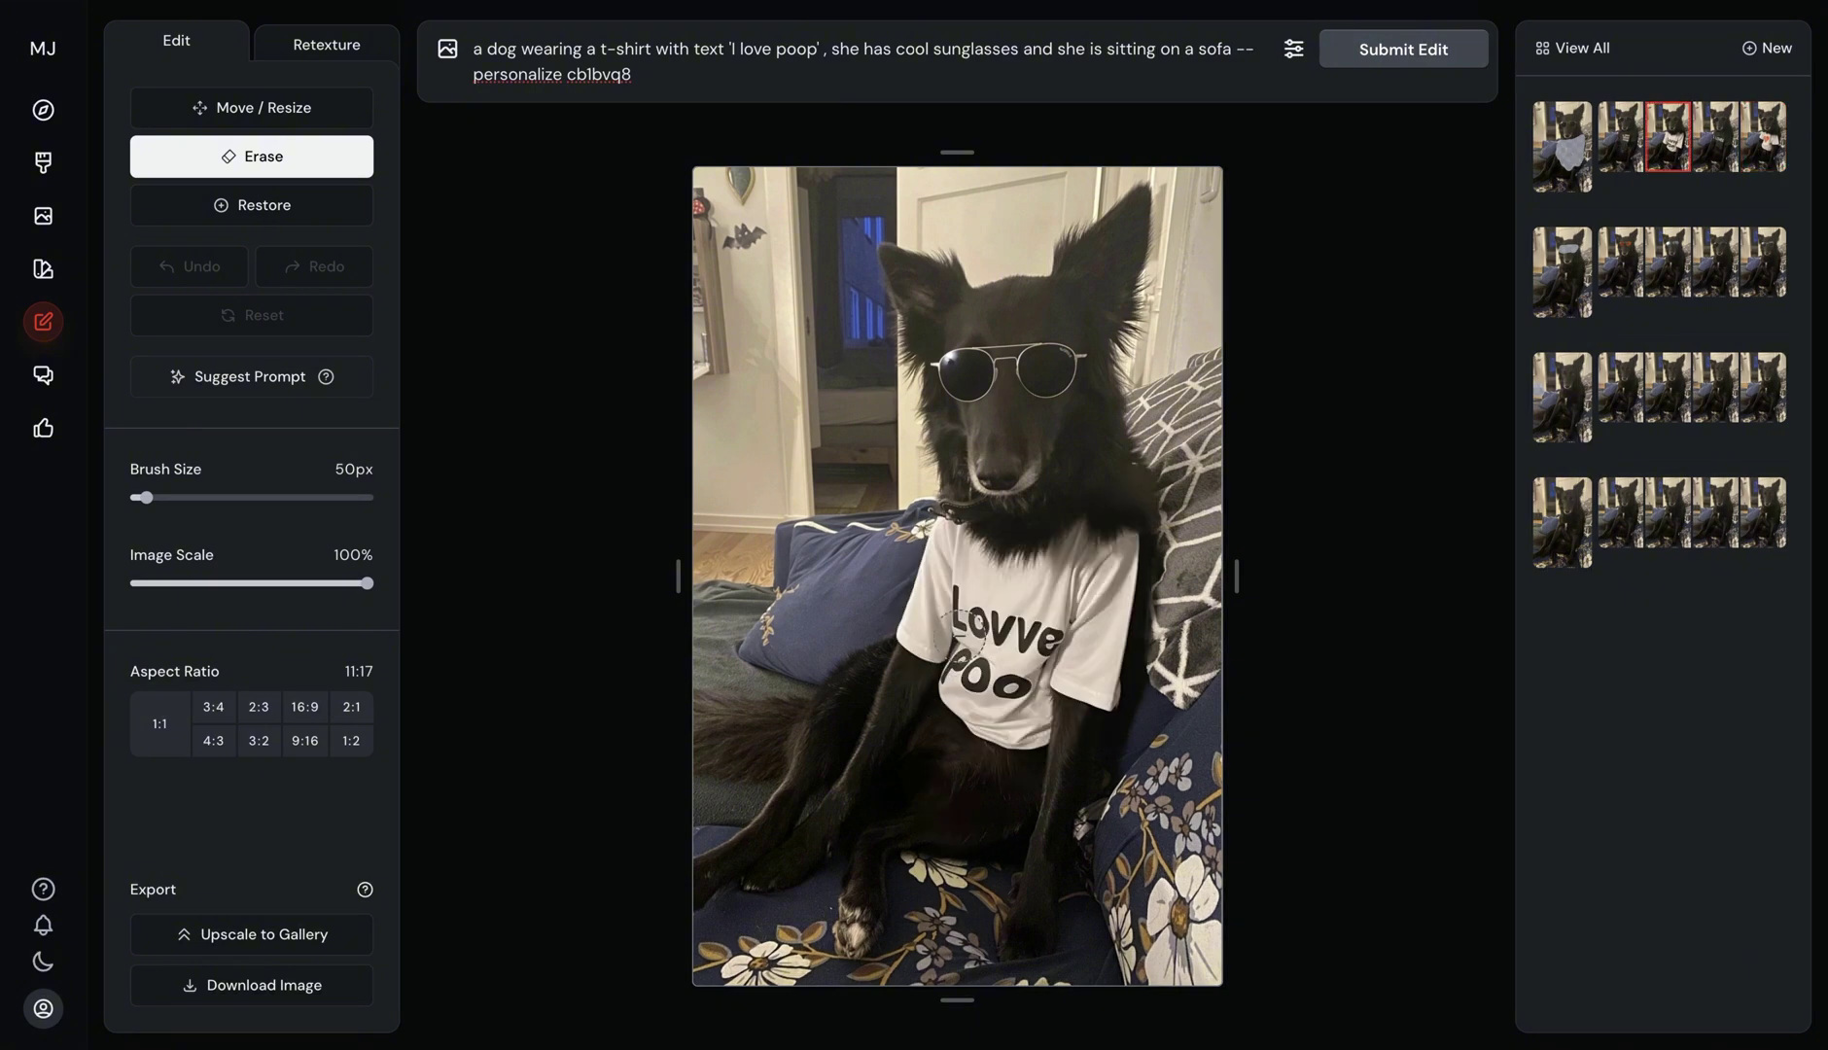
{"action": "left_click", "coordinate": [1723, 149]}
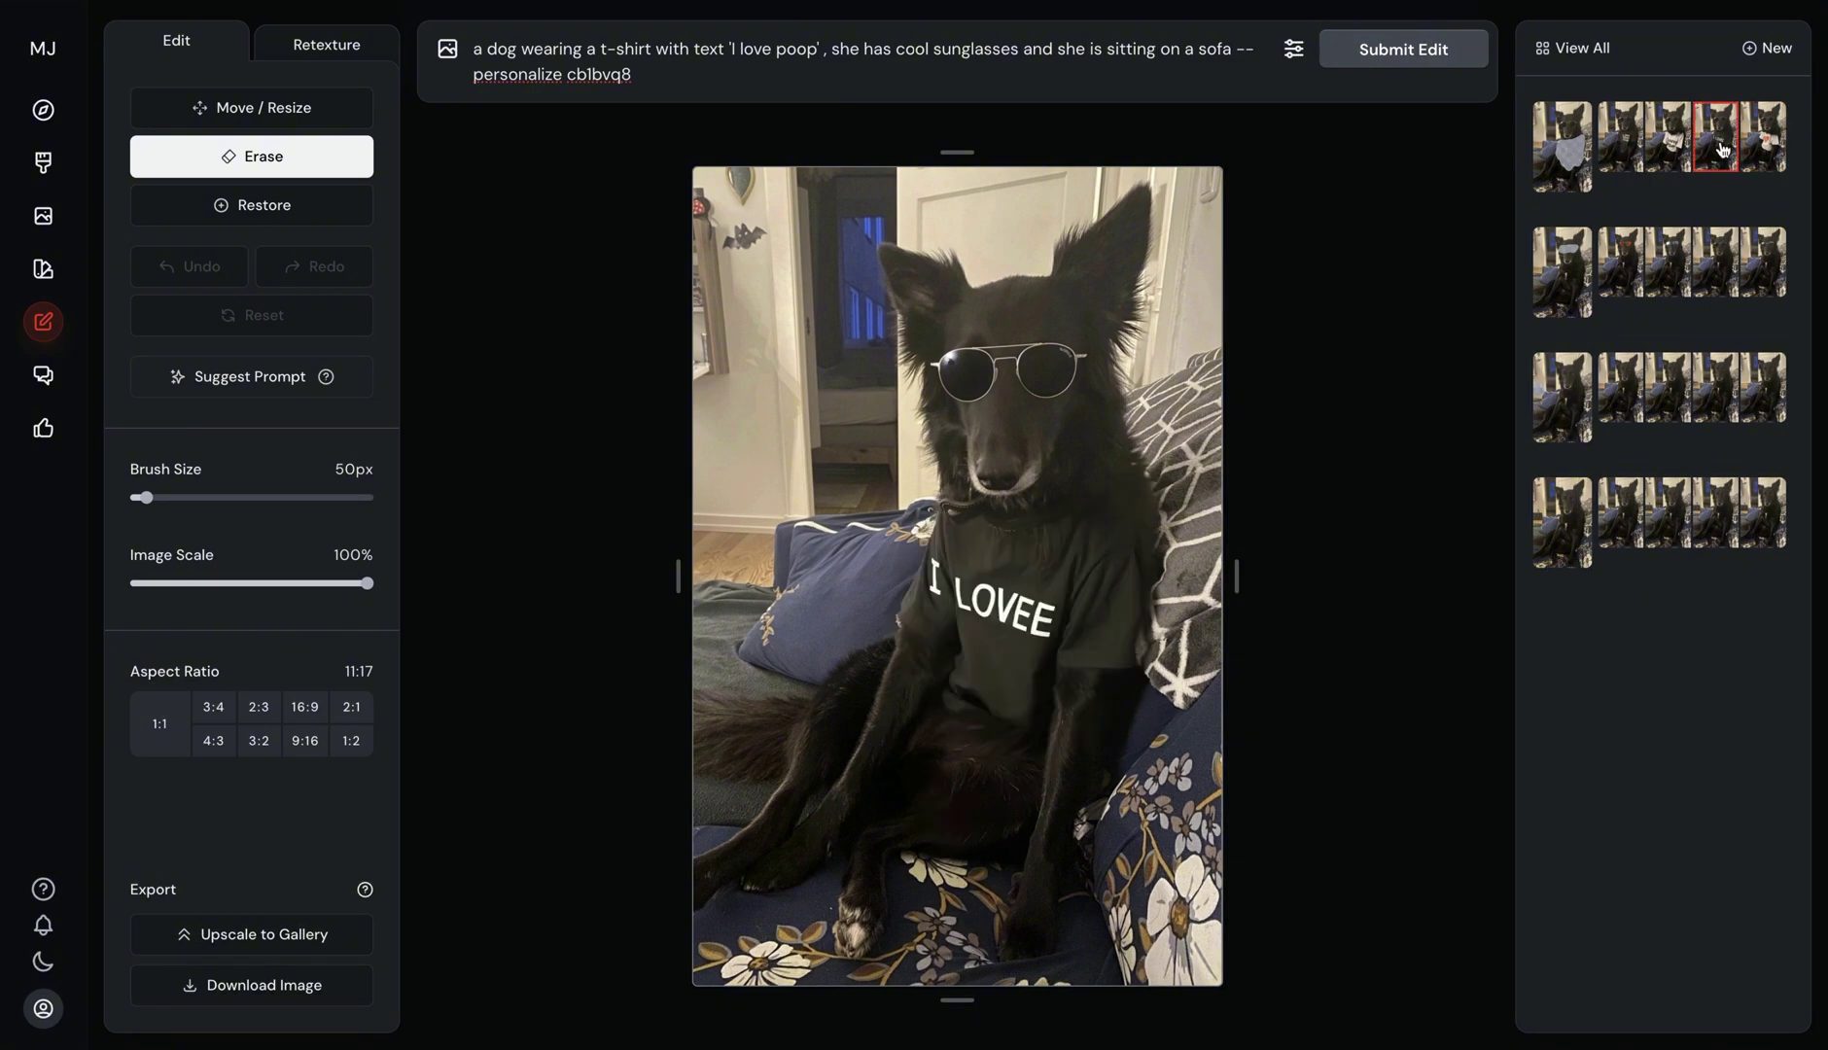
- Erase the lettering on the first t-shirt variation, regenerate it with the same prompt and check the second new variation
{"action": "left_click", "coordinate": [1622, 149]}
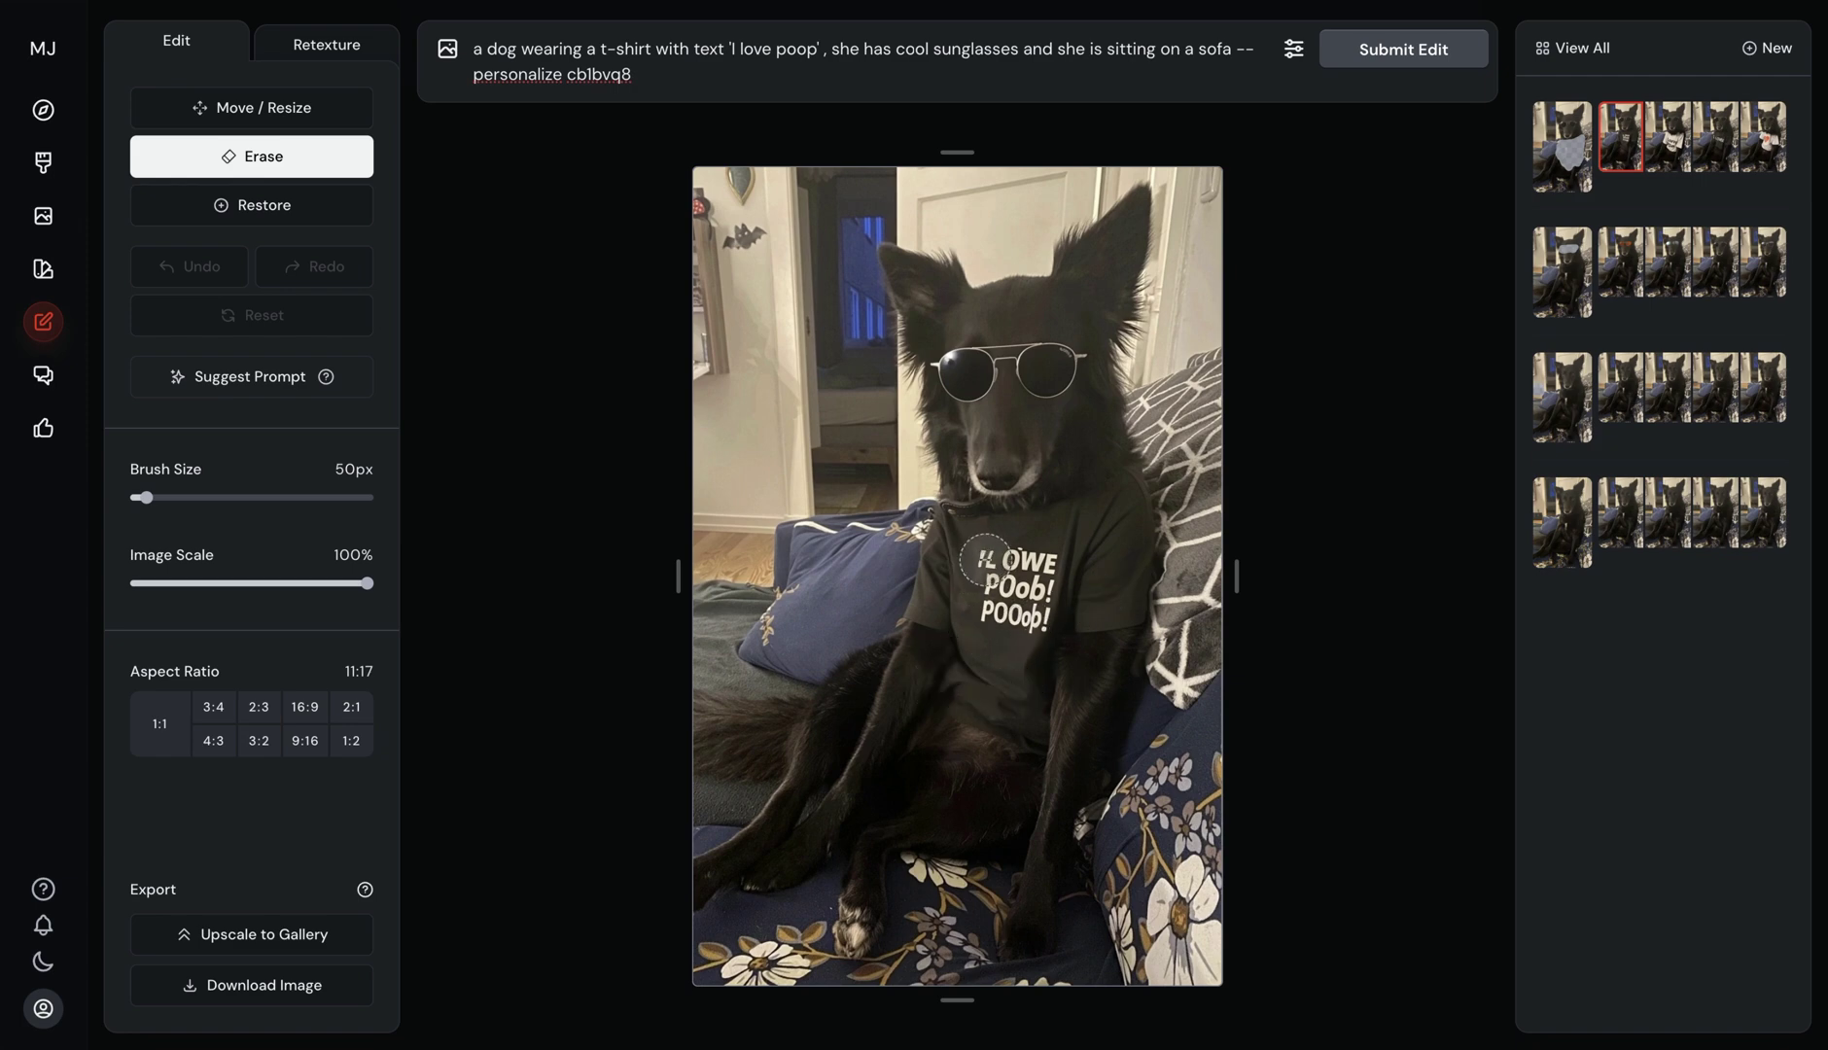
{"action": "mouse_move", "coordinate": [985, 560]}
{"action": "left_mouse_down"}
{"action": "mouse_move", "coordinate": [1021, 560]}
{"action": "mouse_move", "coordinate": [1040, 594]}
{"action": "mouse_move", "coordinate": [1020, 623]}
{"action": "mouse_move", "coordinate": [1001, 612]}
{"action": "left_mouse_up"}
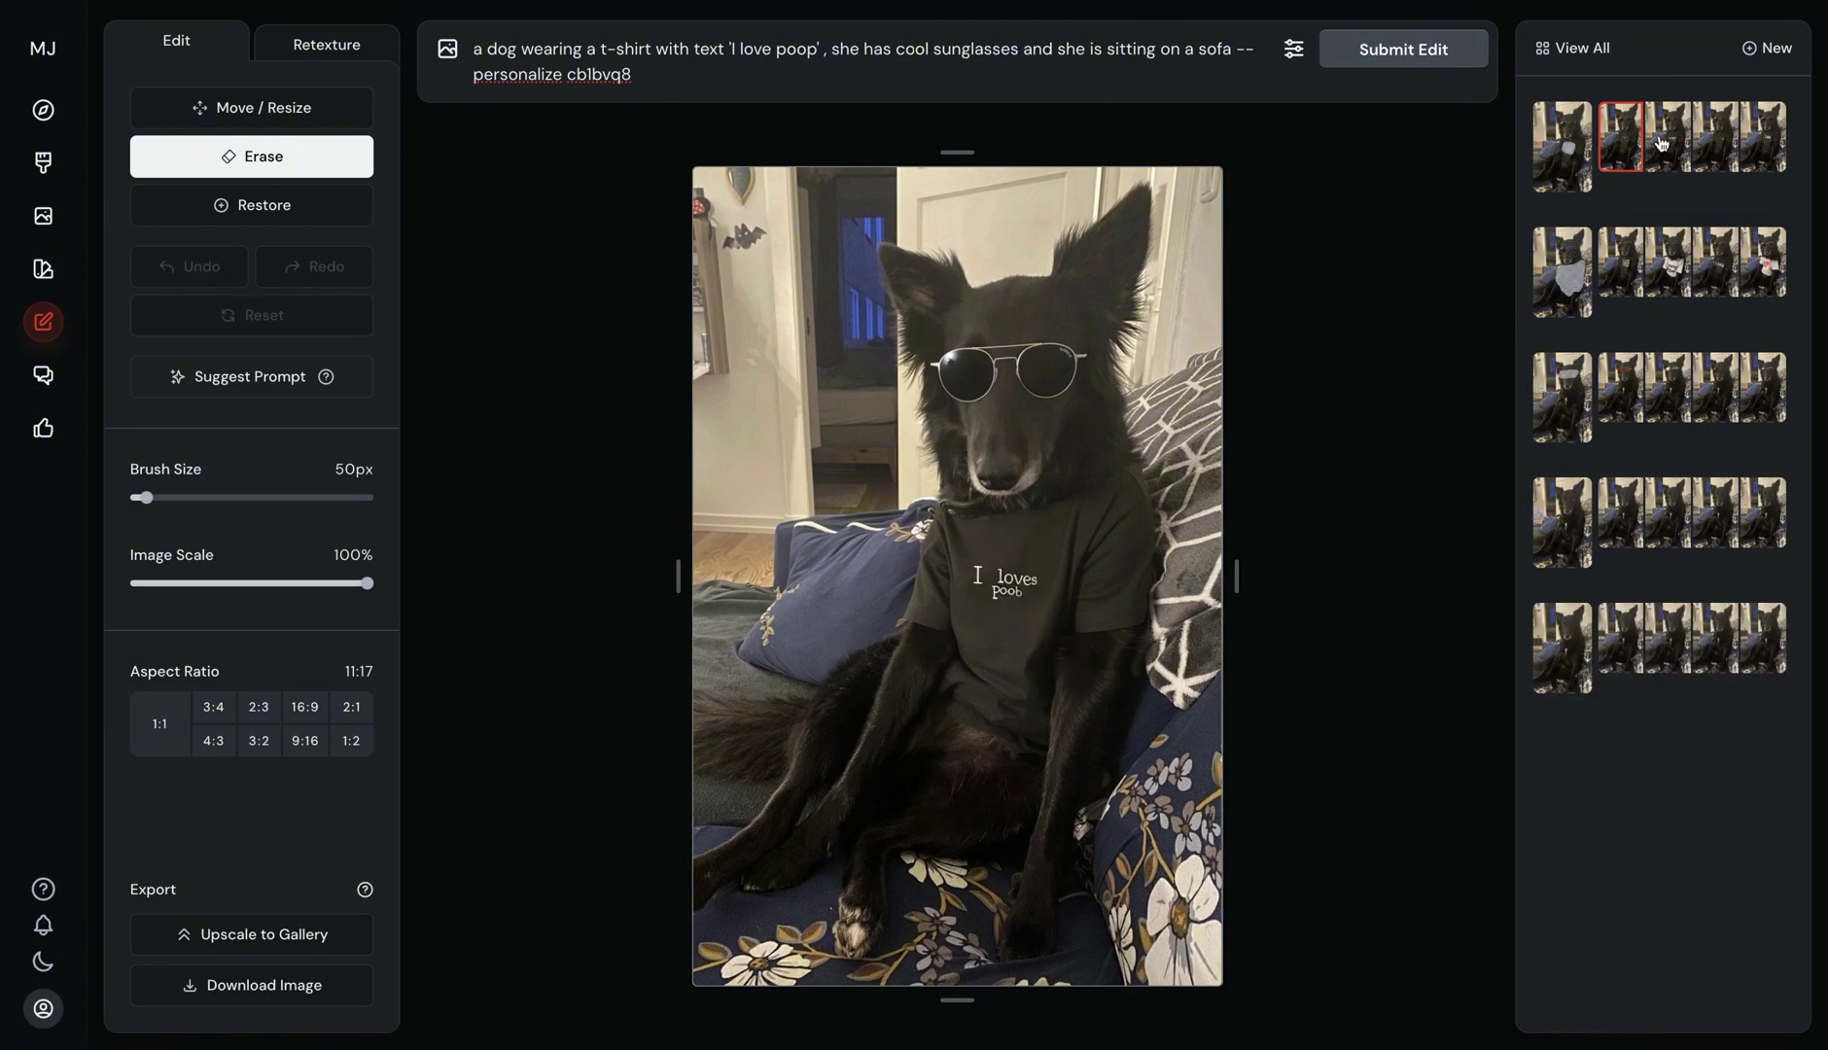
{"action": "left_click", "coordinate": [1665, 139]}
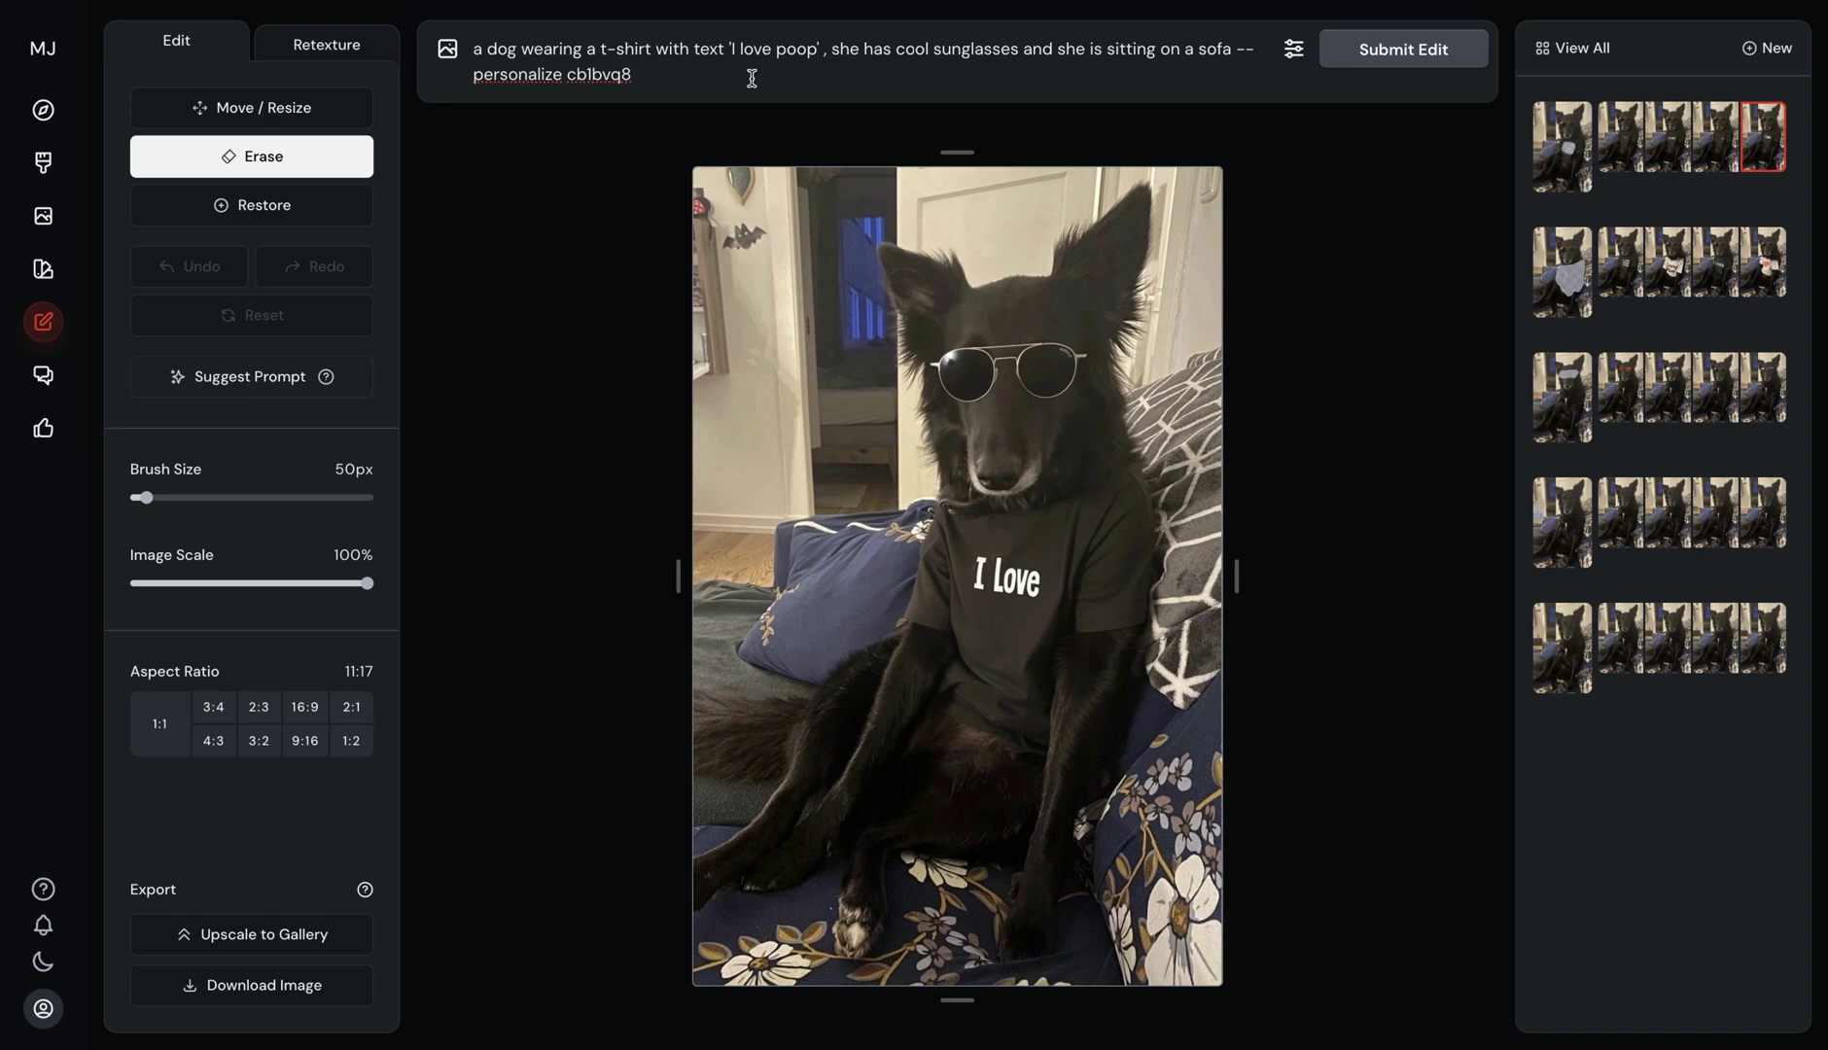
- Extend the fourth lettering variation to a 1:1 aspect ratio and submit the edit
{"action": "left_click", "coordinate": [161, 735]}
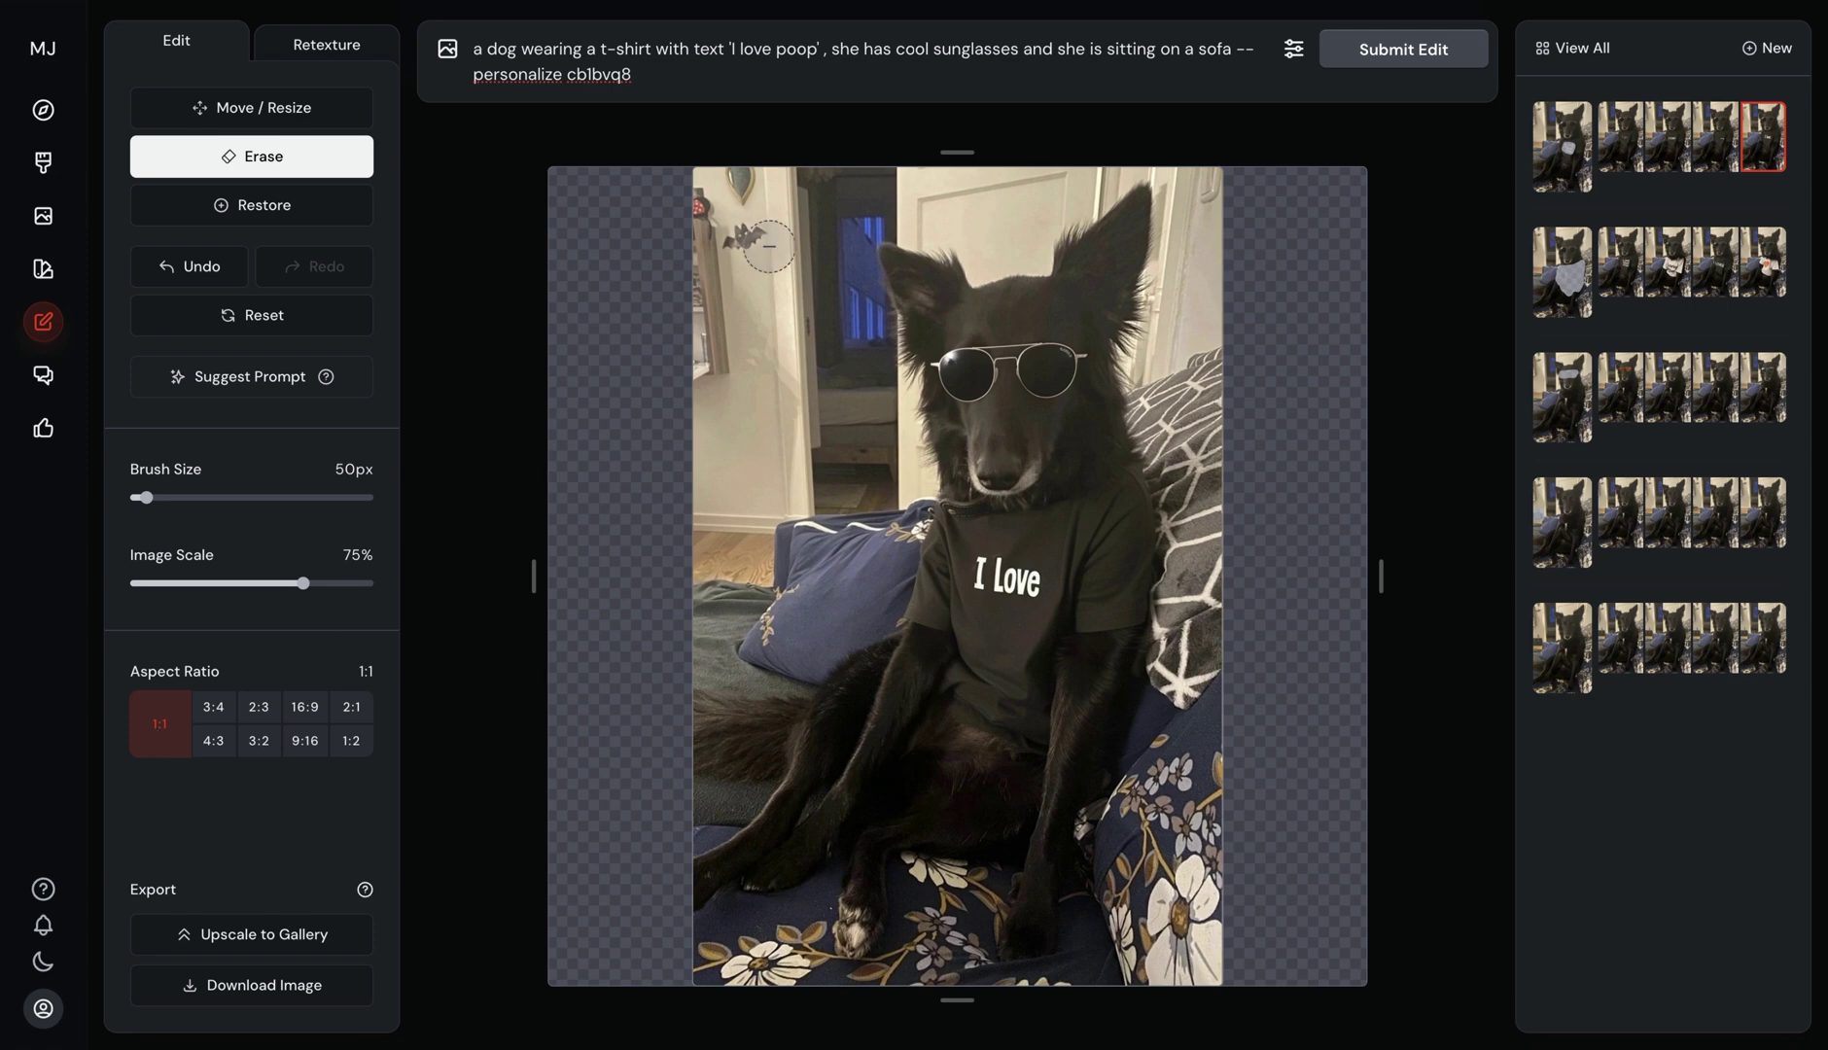
{"action": "left_click", "coordinate": [1382, 56]}
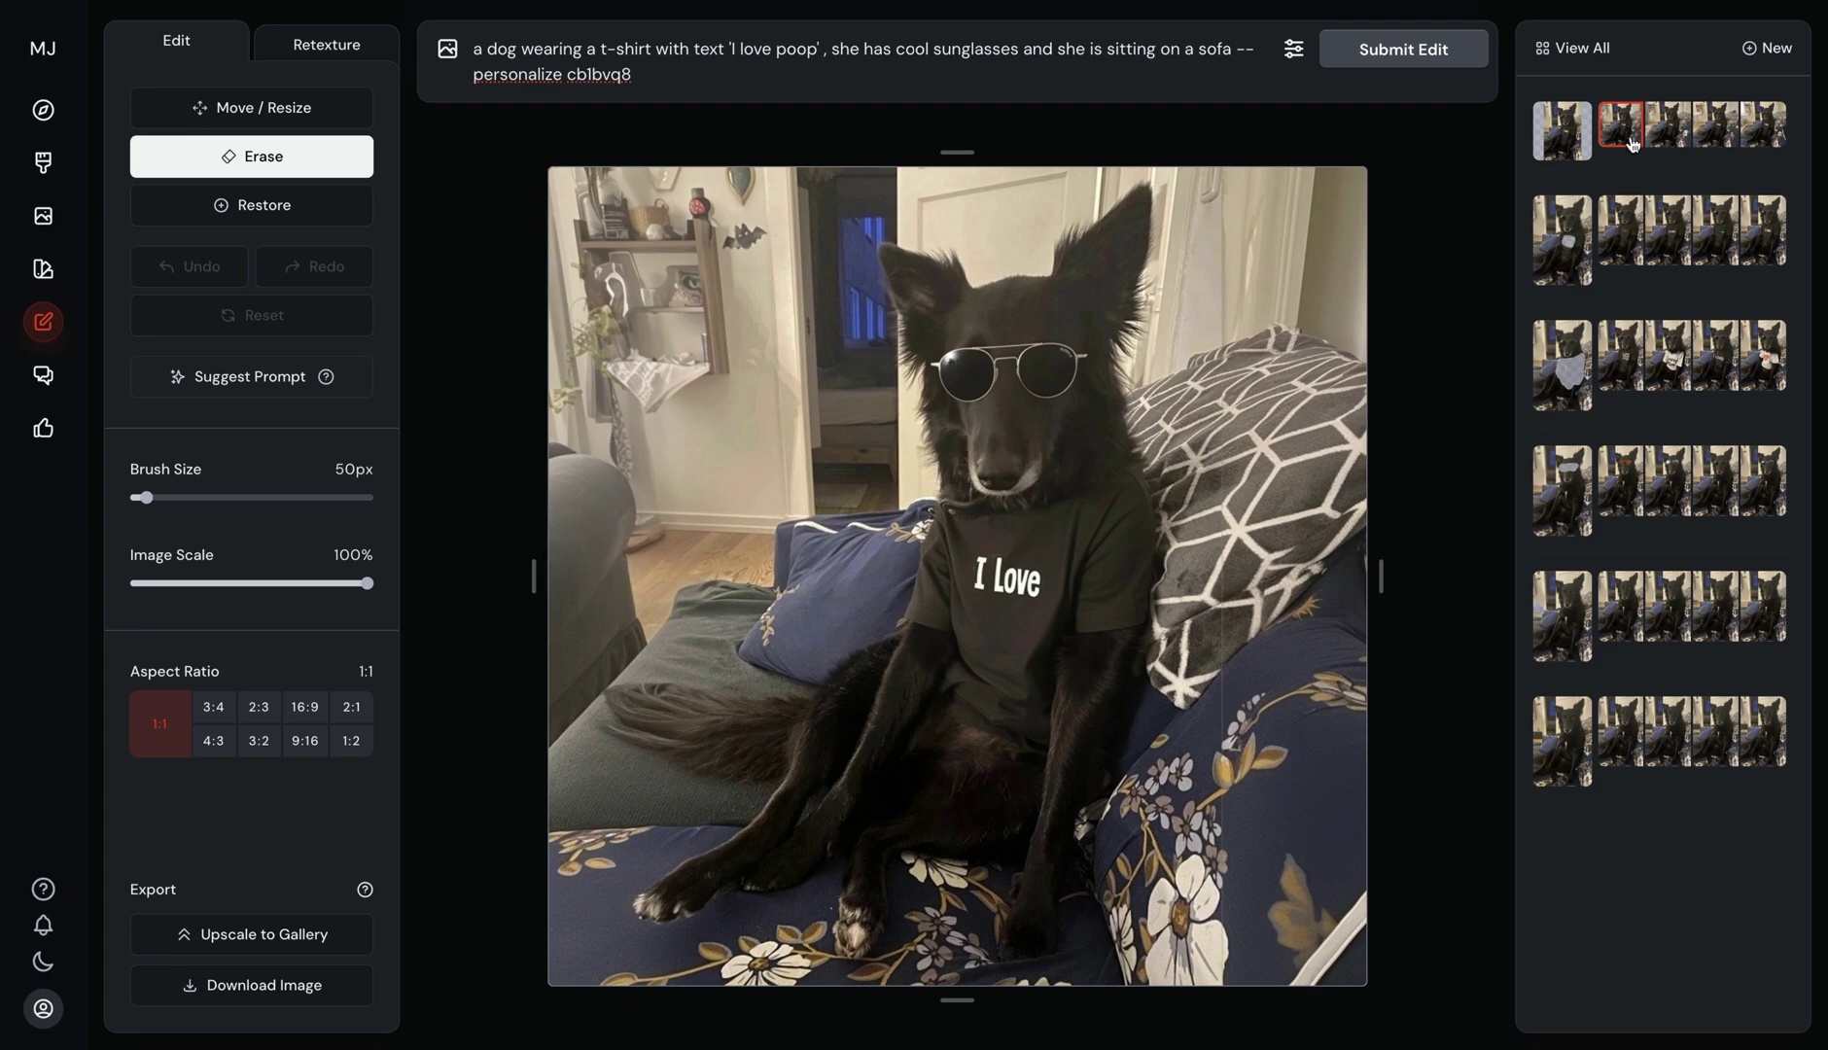
- Select the second square variation and download it to the computer
{"action": "left_click", "coordinate": [1674, 132]}
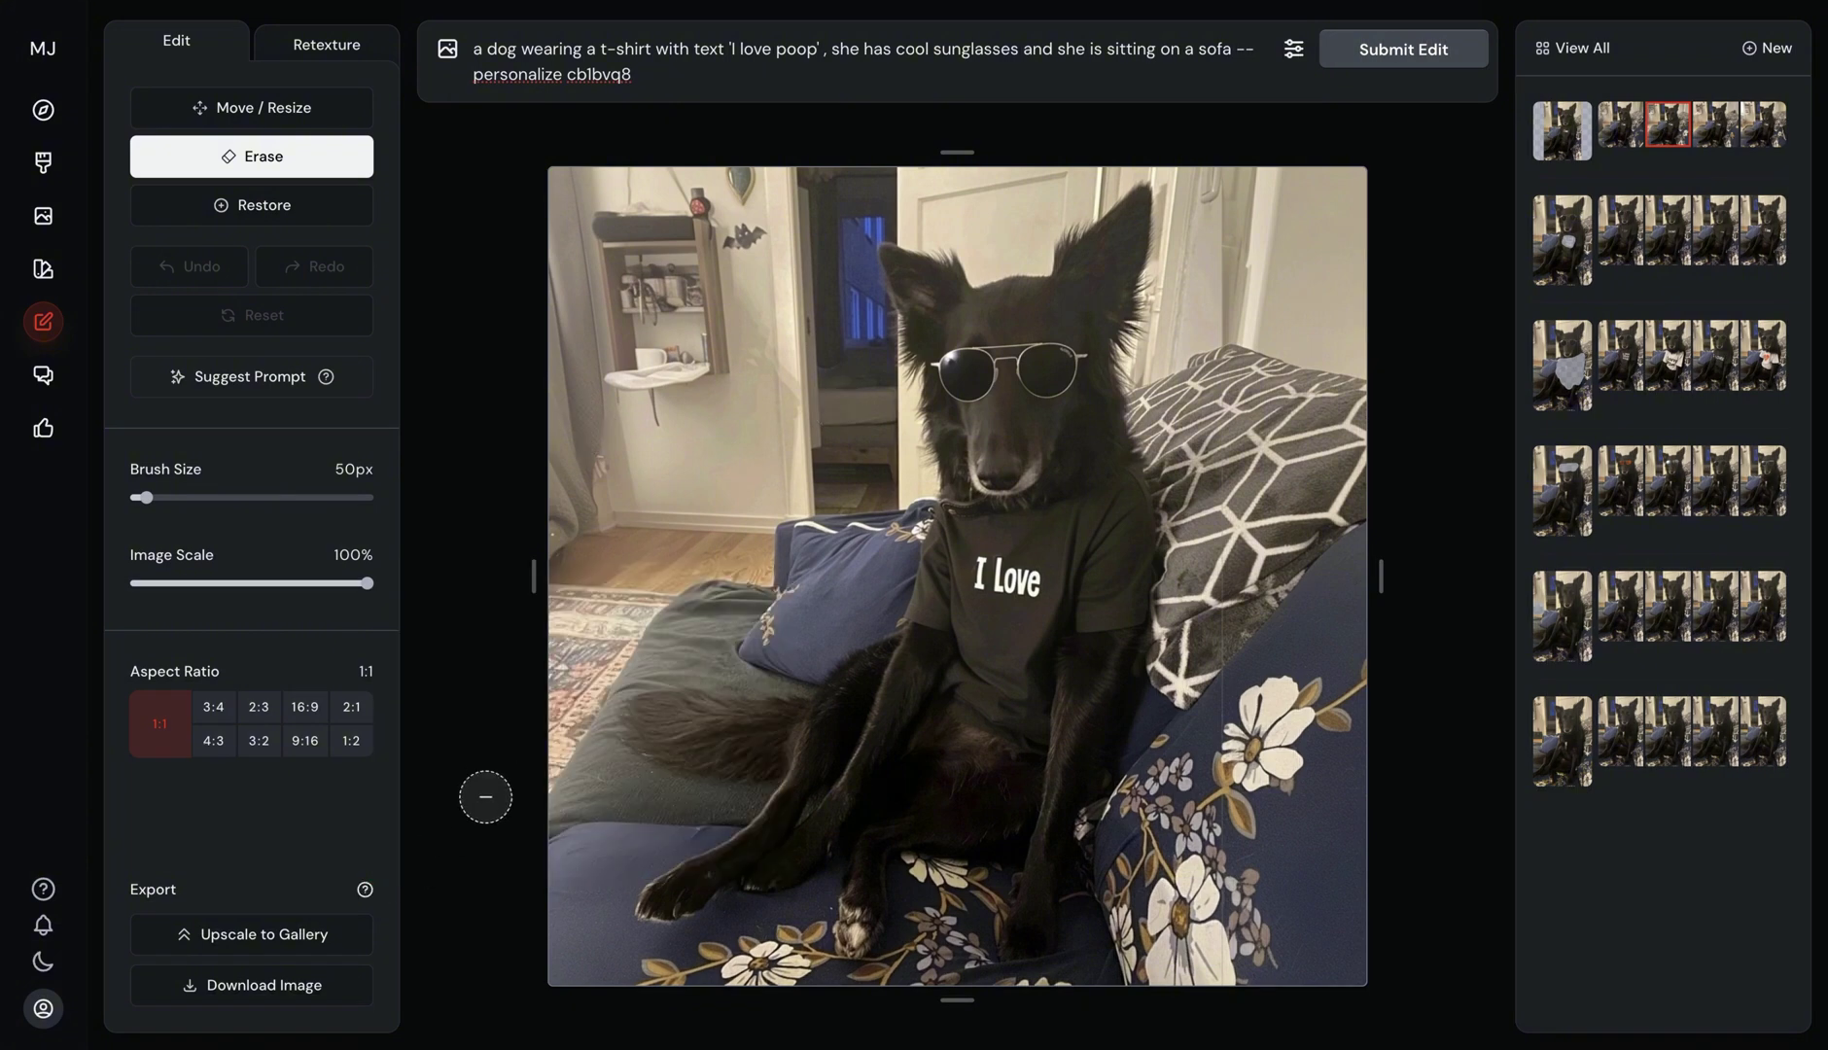
{"action": "mouse_move", "coordinate": [363, 891]}
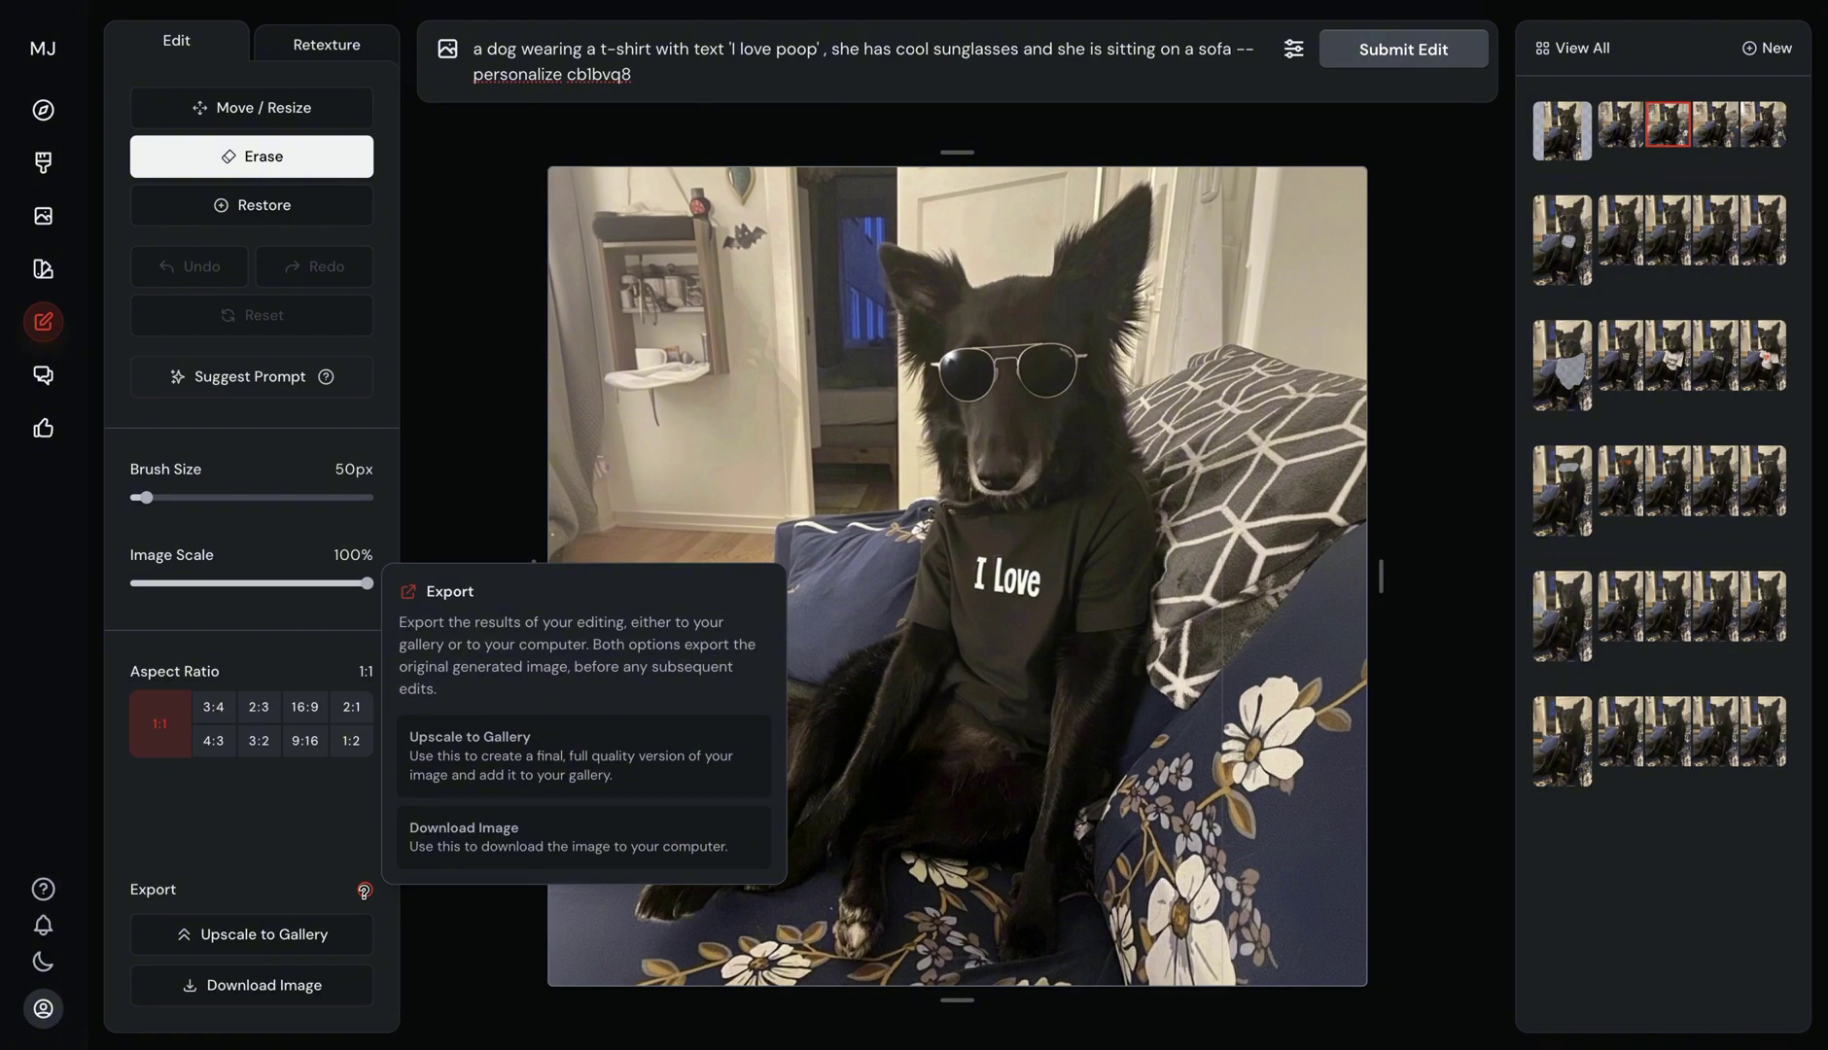
{"action": "left_click", "coordinate": [286, 989]}
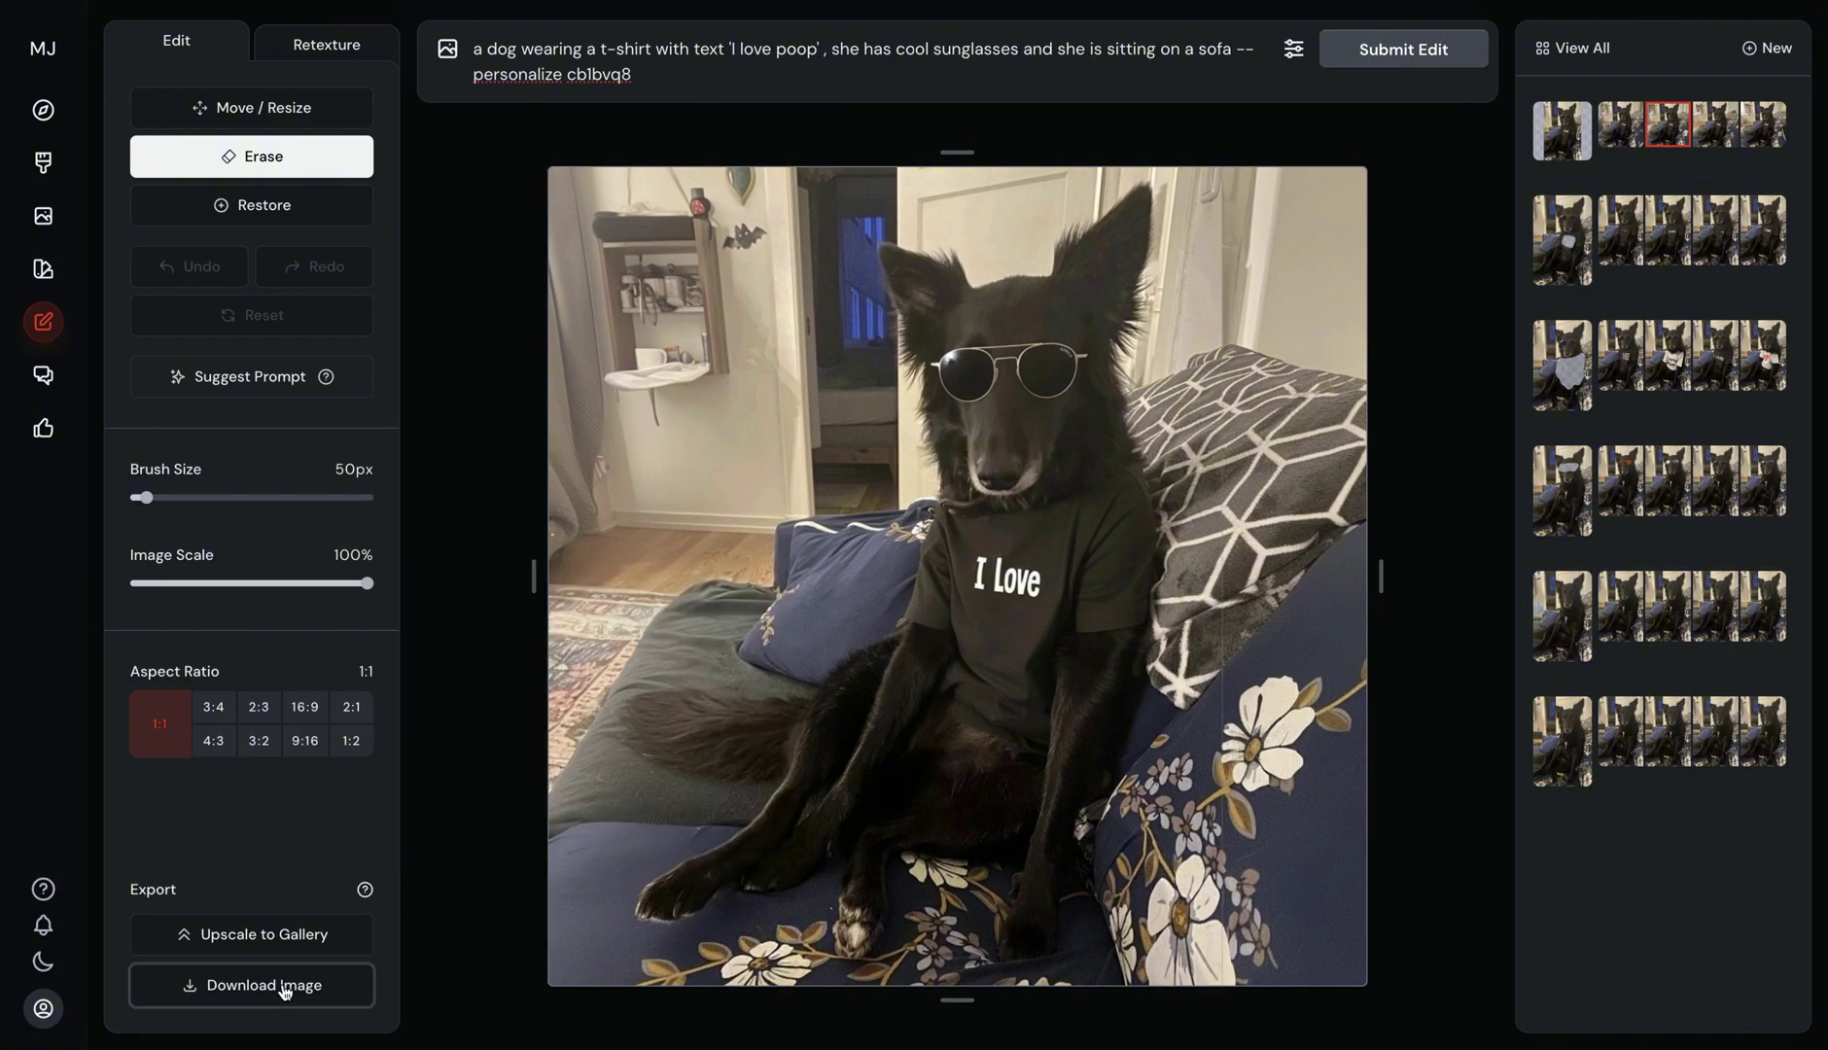
- Switch to Retexture, put "steampunk style photo of" in front of the dog prompt and submit the retexture
{"action": "left_click", "coordinate": [327, 43]}
{"action": "left_click", "coordinate": [473, 49]}
{"action": "type", "text": "steampunk style,"}
{"action": "left_click_drag", "start_coordinate": [474, 48], "coordinate": [618, 51]}
{"action": "left_click", "coordinate": [618, 51]}
{"action": "key", "text": "BackSpace"}
{"action": "key", "text": "BackSpace"}
{"action": "type", "text": "photo of"}
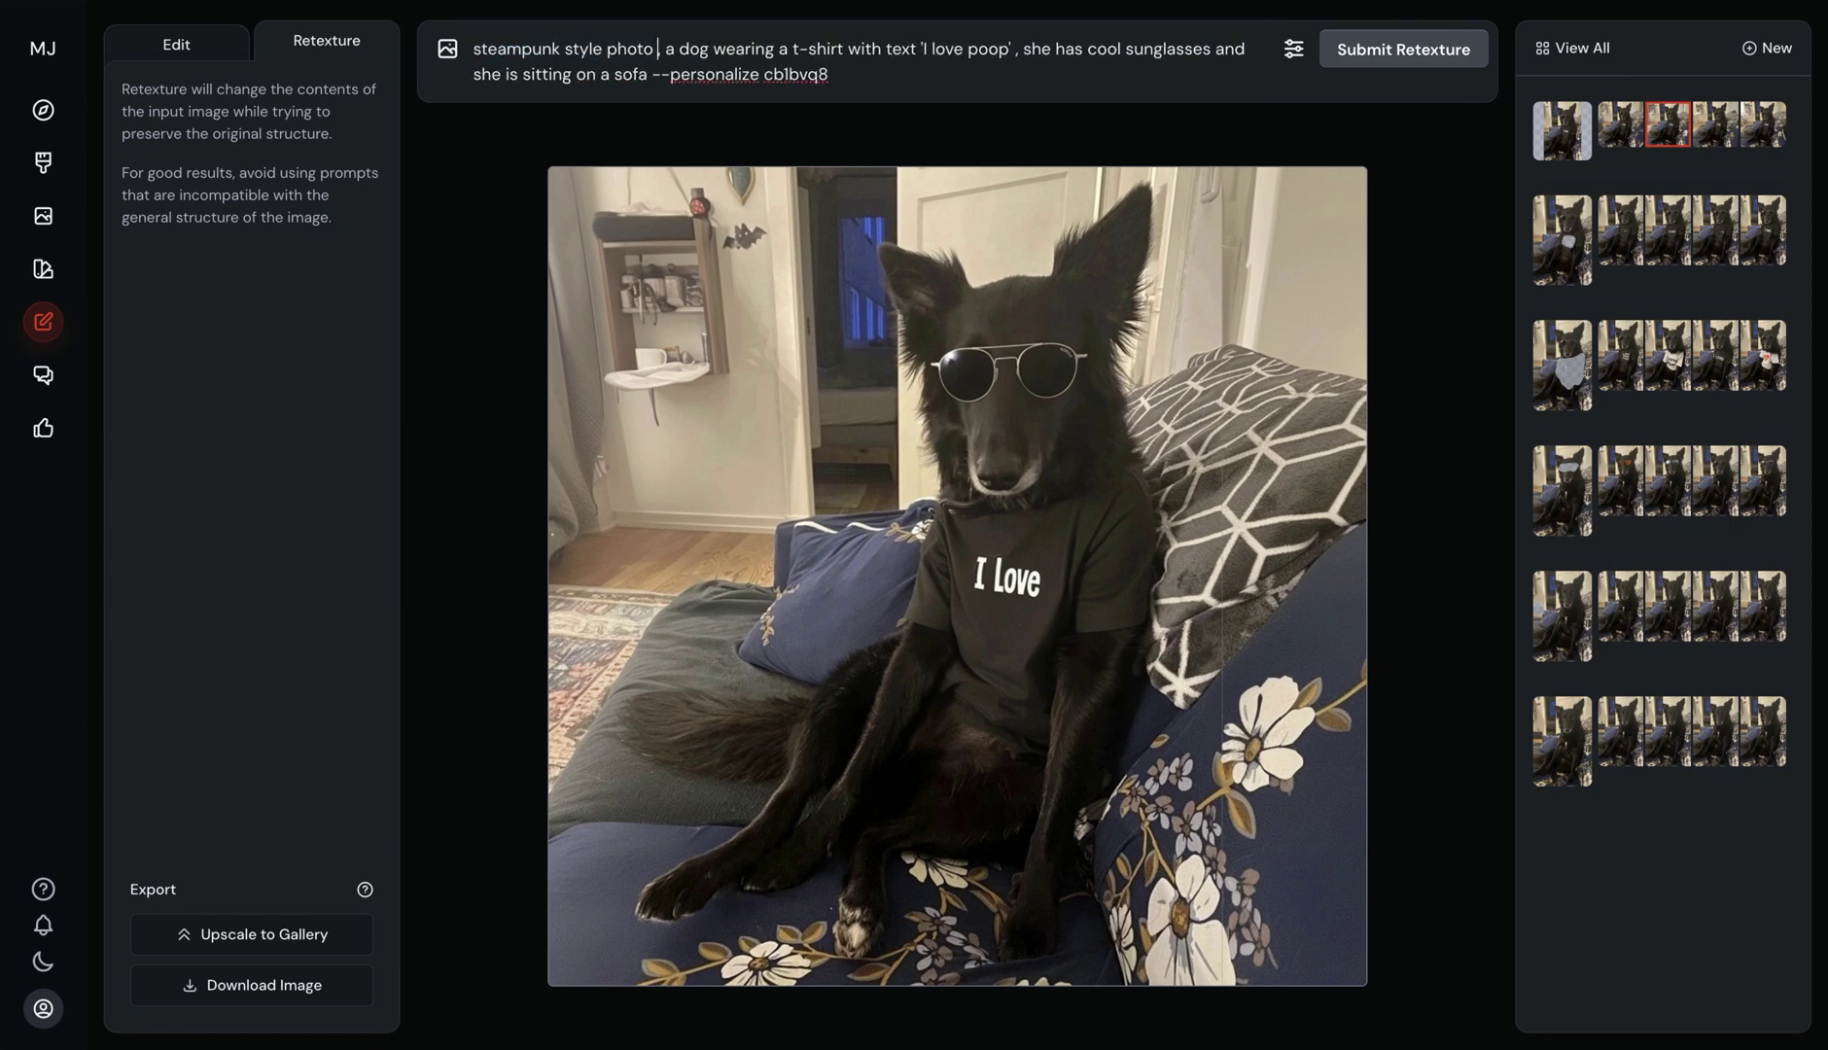
{"action": "left_click_drag", "start_coordinate": [476, 49], "coordinate": [694, 51]}
{"action": "left_click", "coordinate": [1394, 60]}
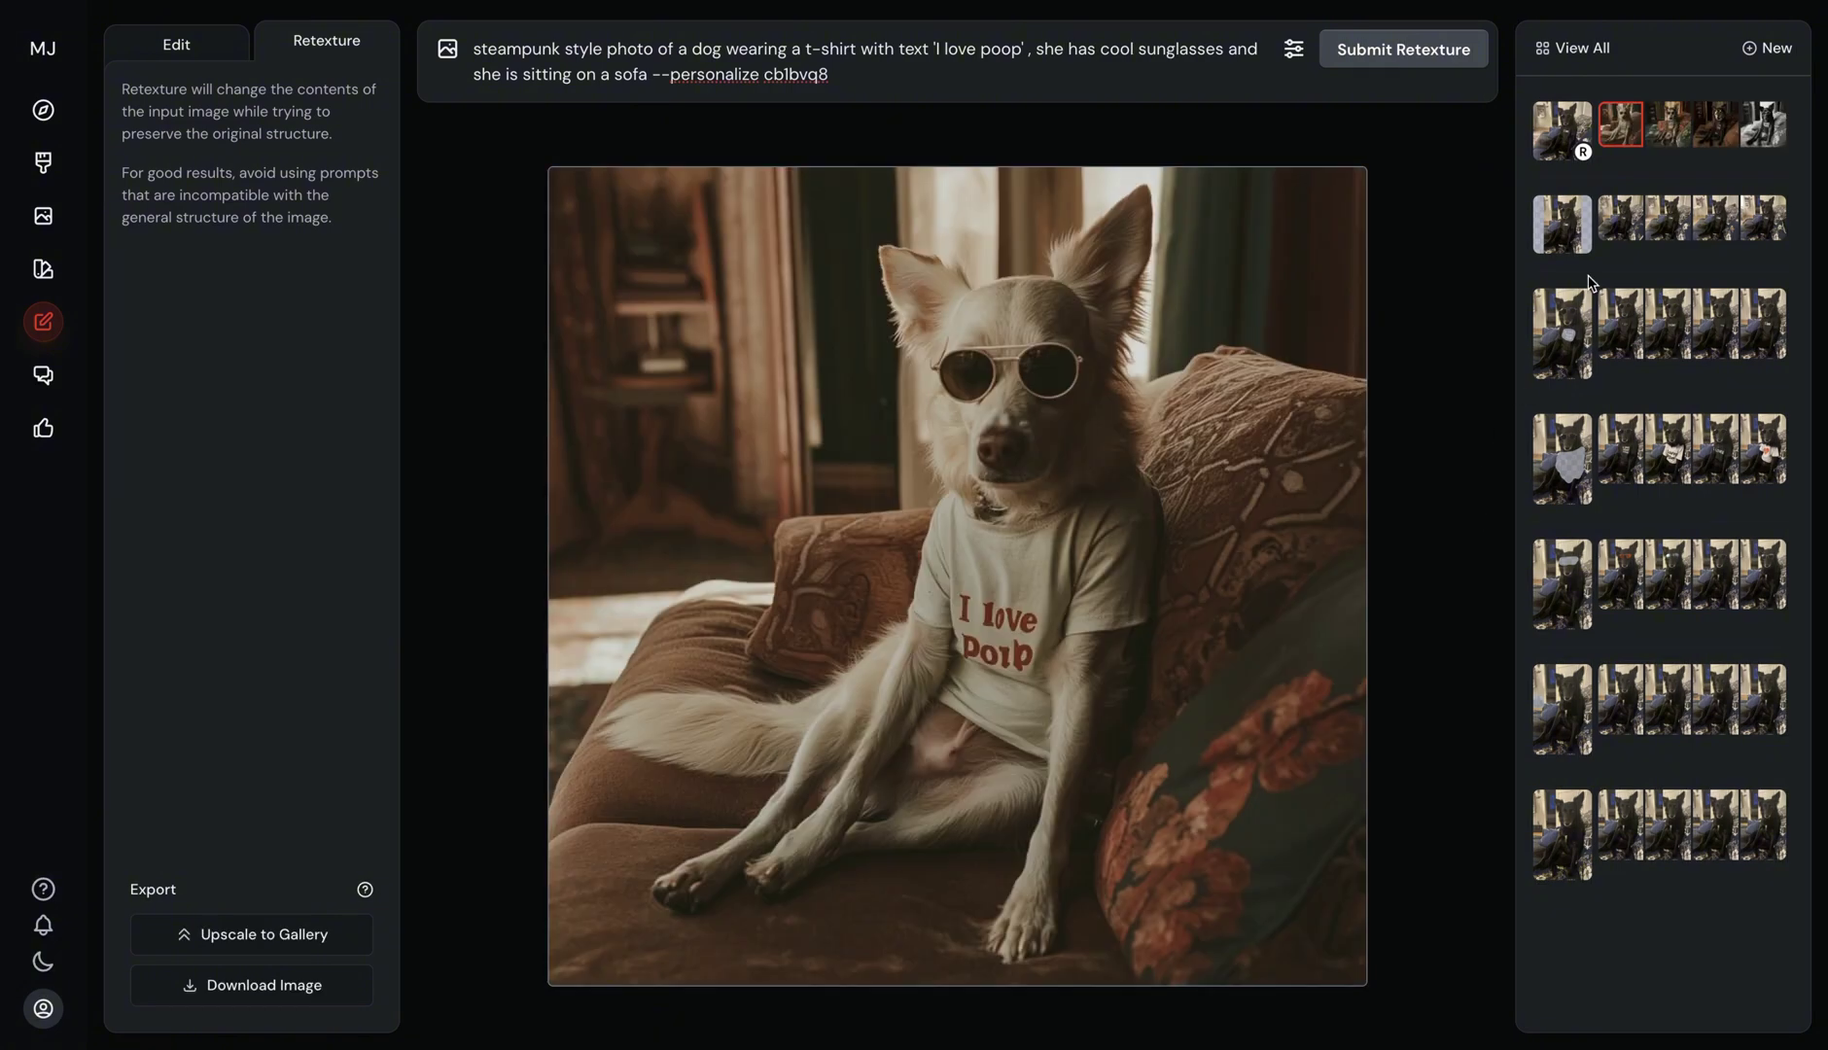
- Compare the four steampunk retexture variations of the dog
{"action": "left_click", "coordinate": [1672, 136]}
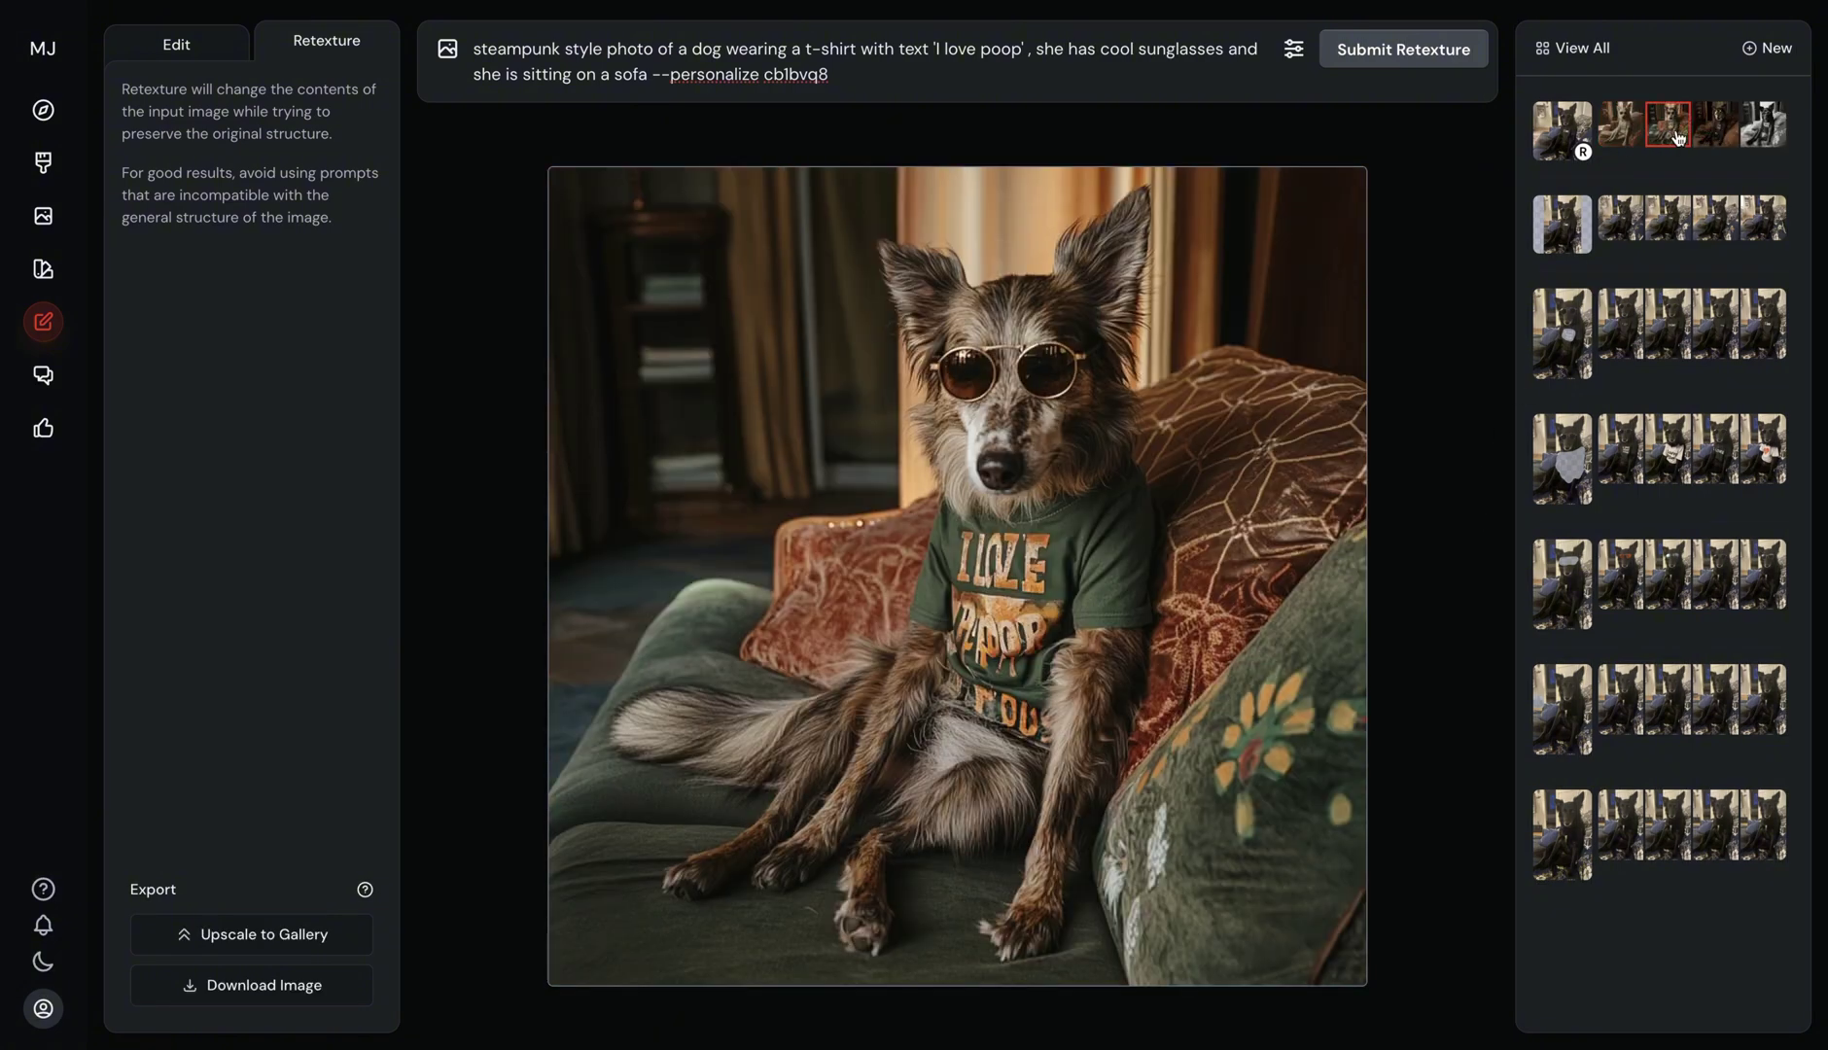
{"action": "left_click", "coordinate": [1721, 136]}
{"action": "left_click", "coordinate": [1769, 136]}
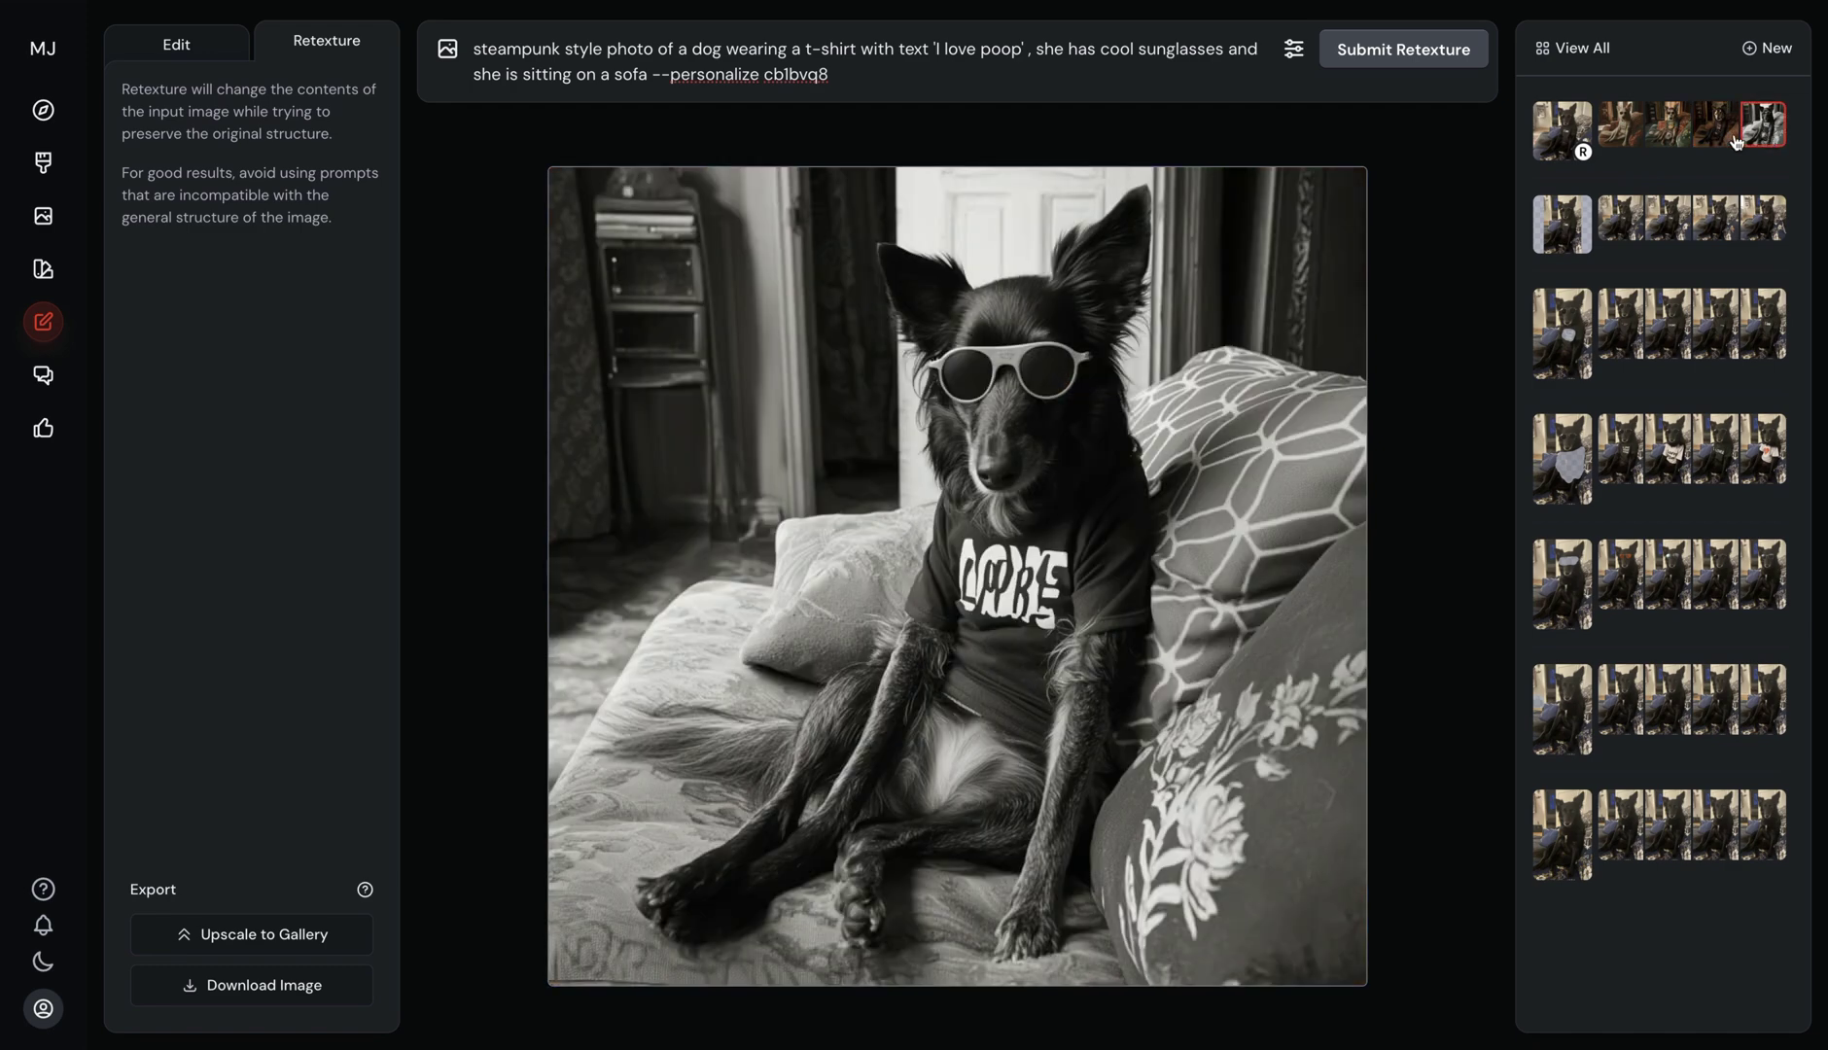
{"action": "left_click", "coordinate": [1628, 136]}
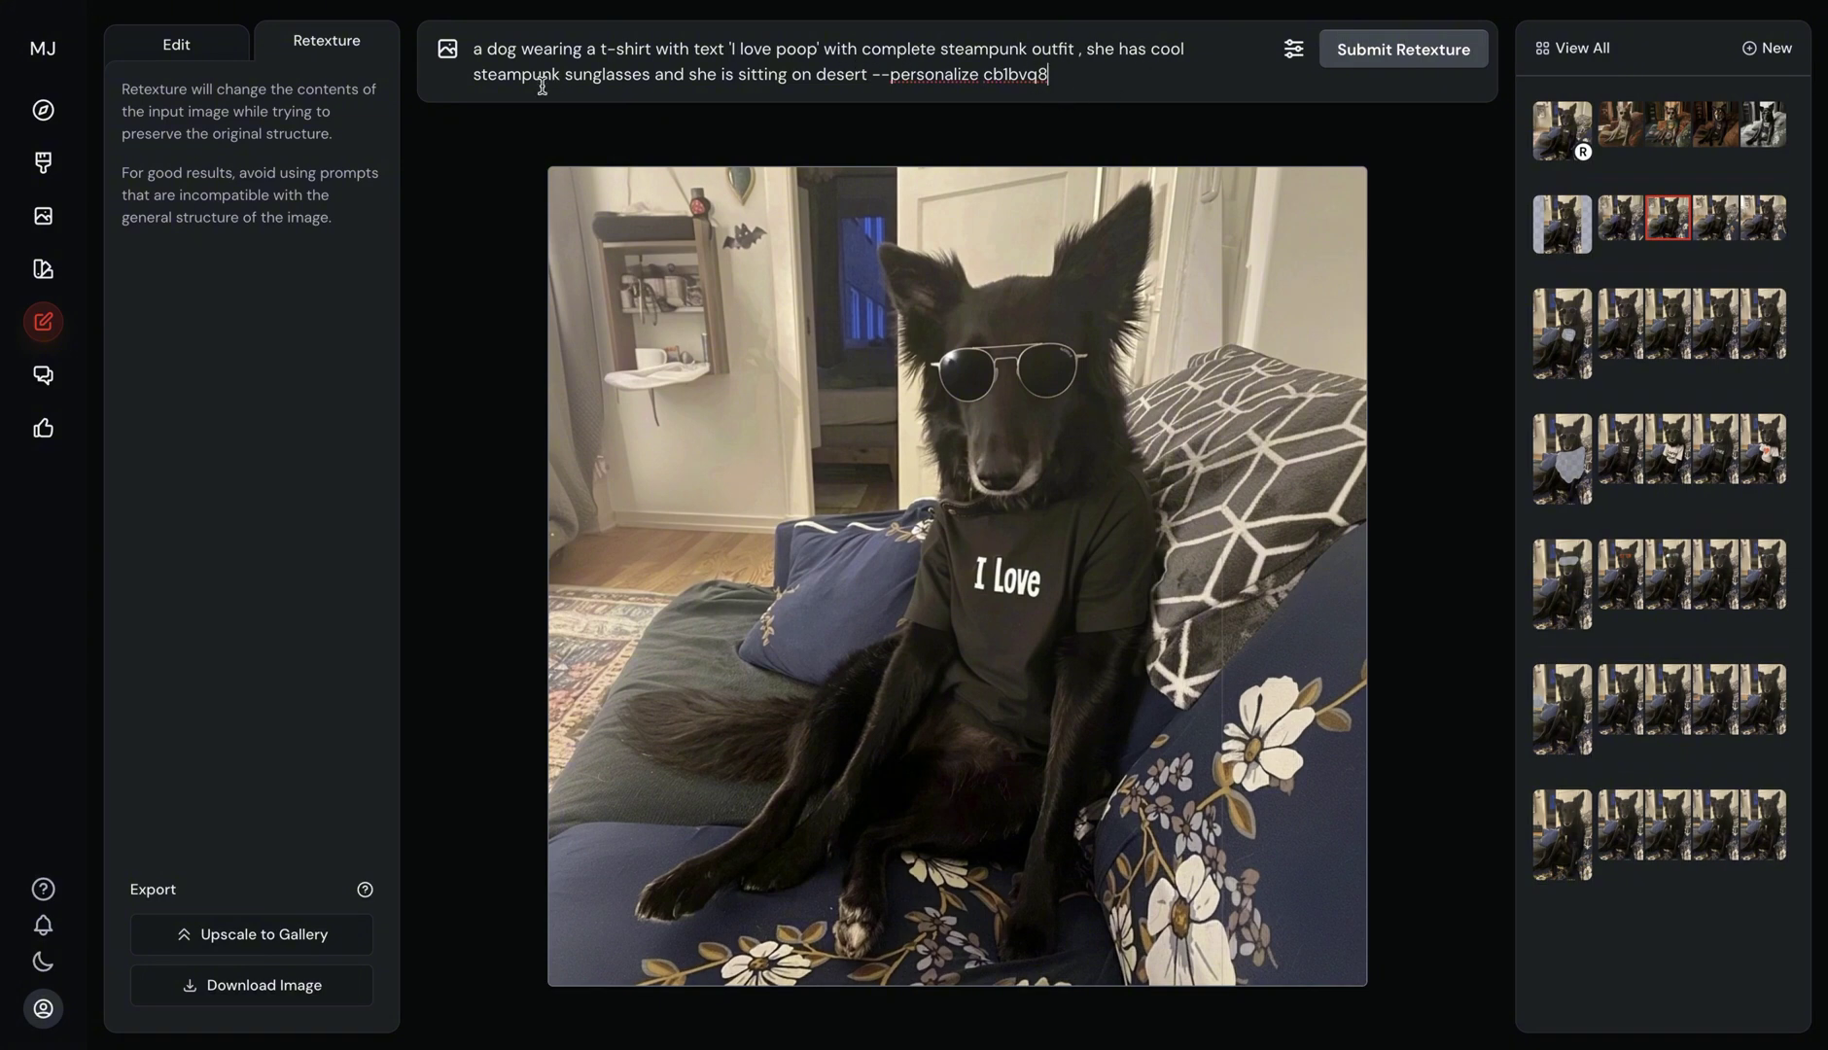
- Retexture the square dog image with the complete steampunk outfit, steampunk sunglasses and desert prompt, and compare the variations
{"action": "left_click", "coordinate": [1336, 56]}
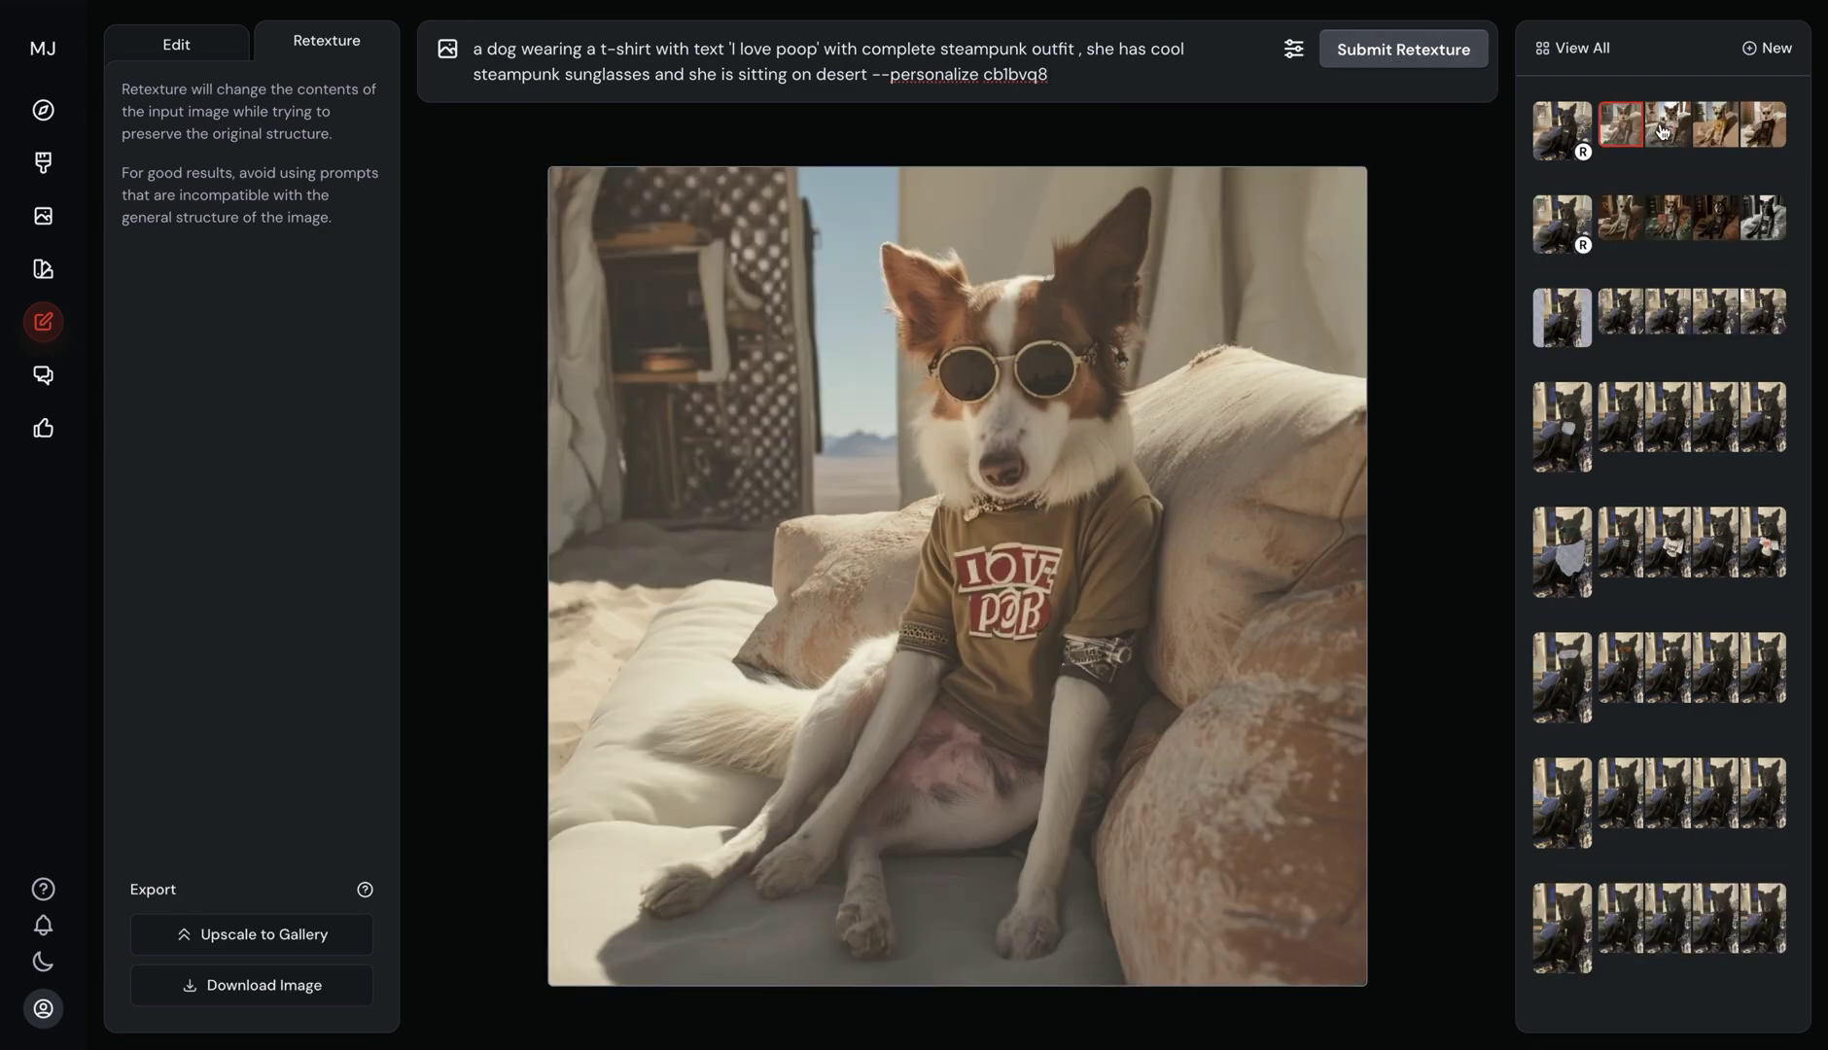
{"action": "left_click", "coordinate": [1666, 125]}
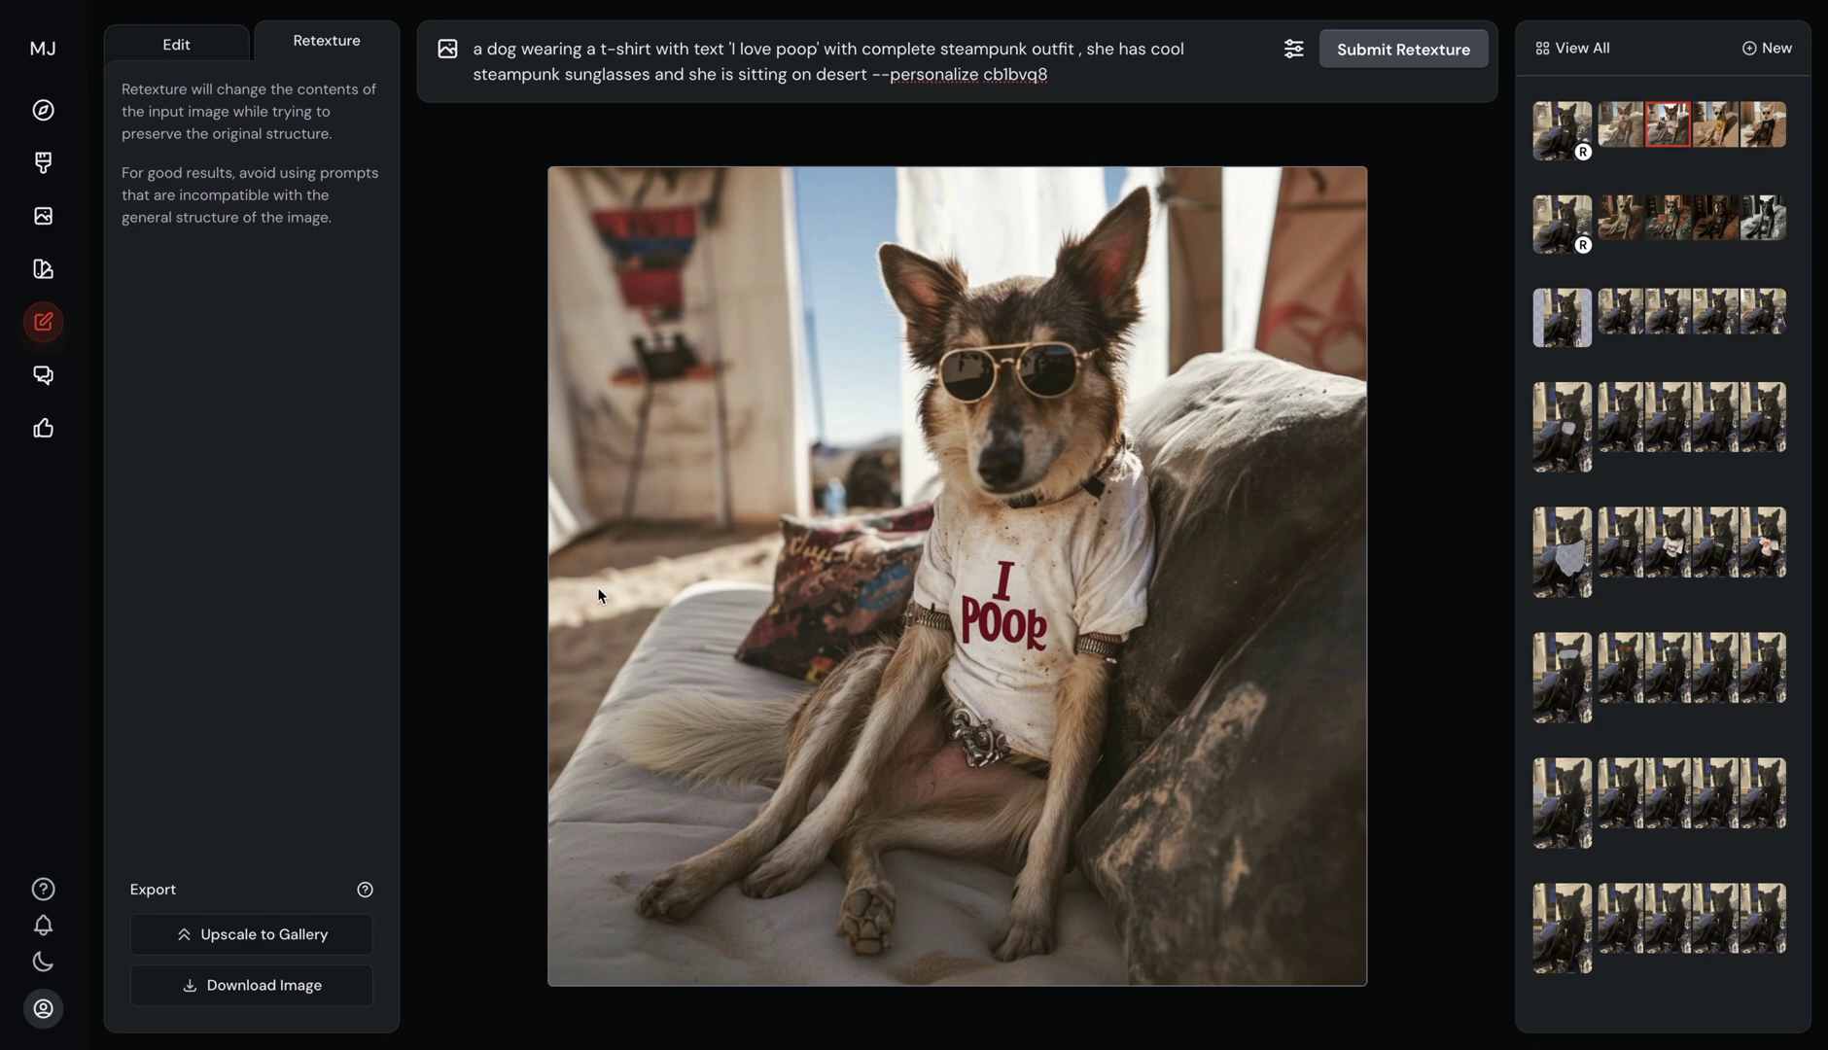
{"action": "key", "text": "Right"}
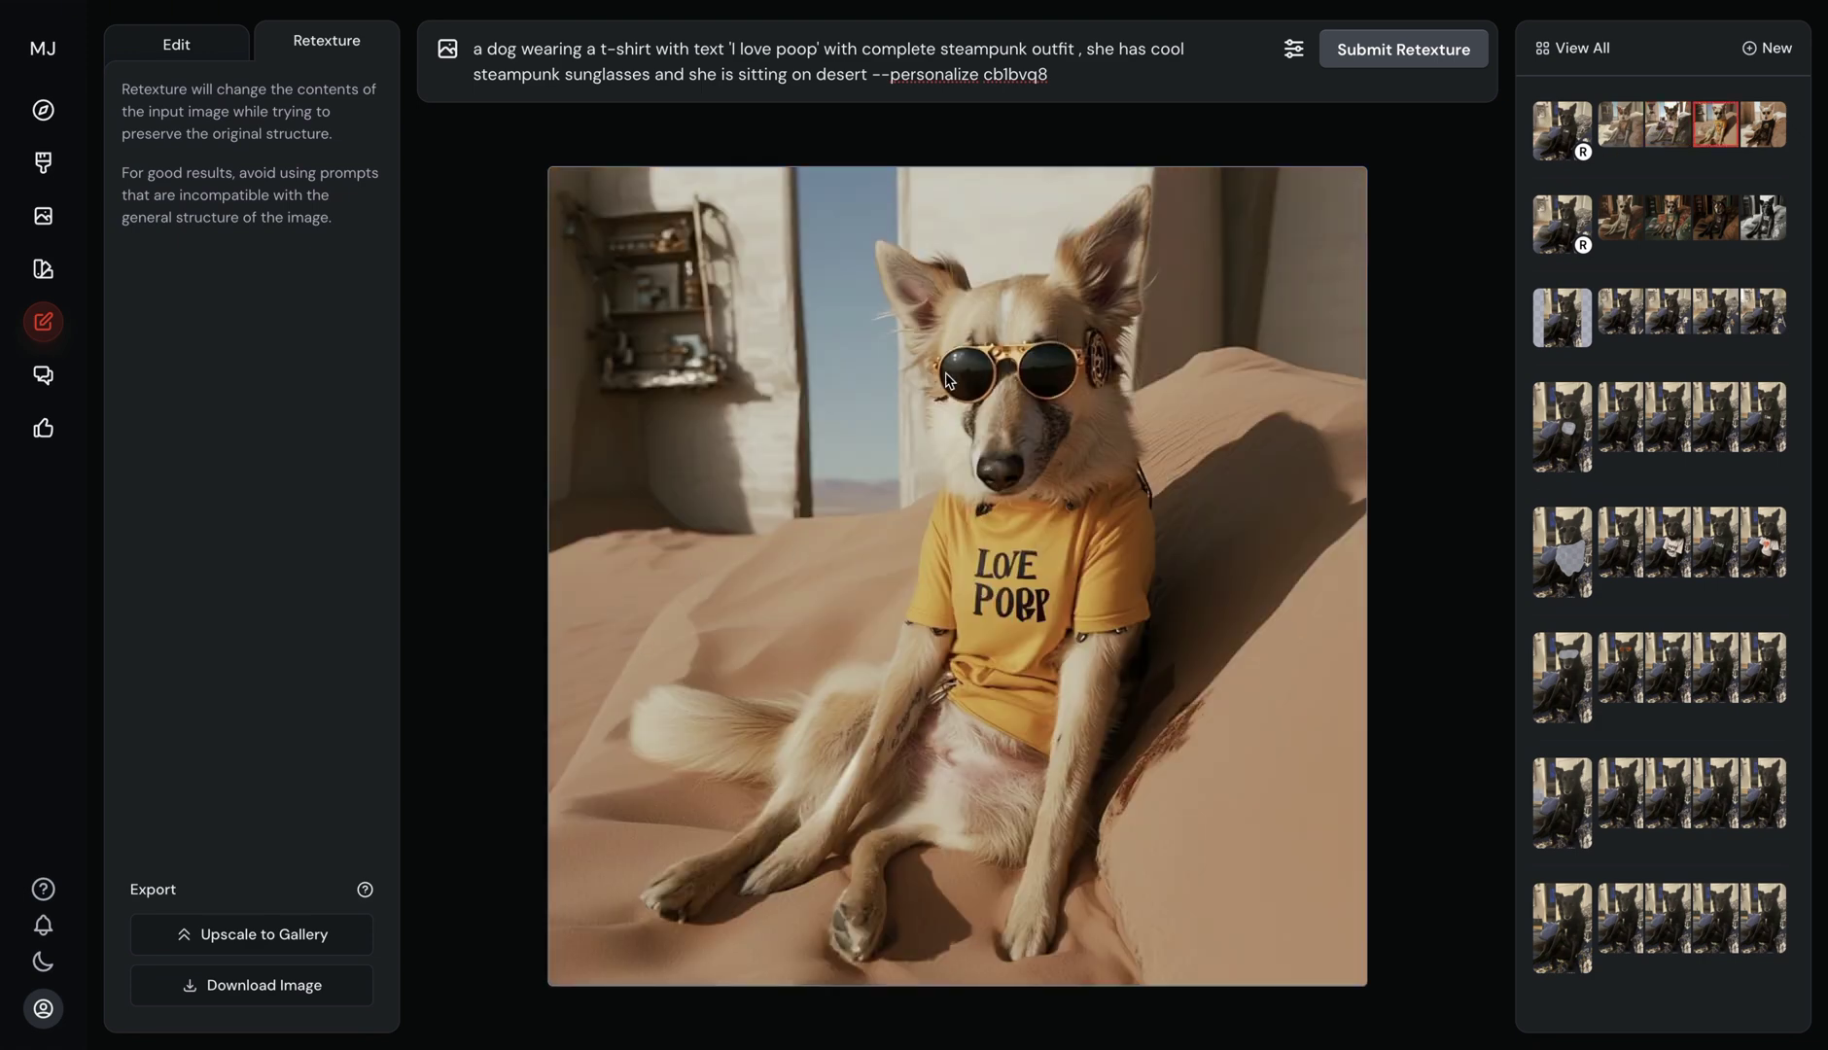
{"action": "left_click", "coordinate": [1764, 137]}
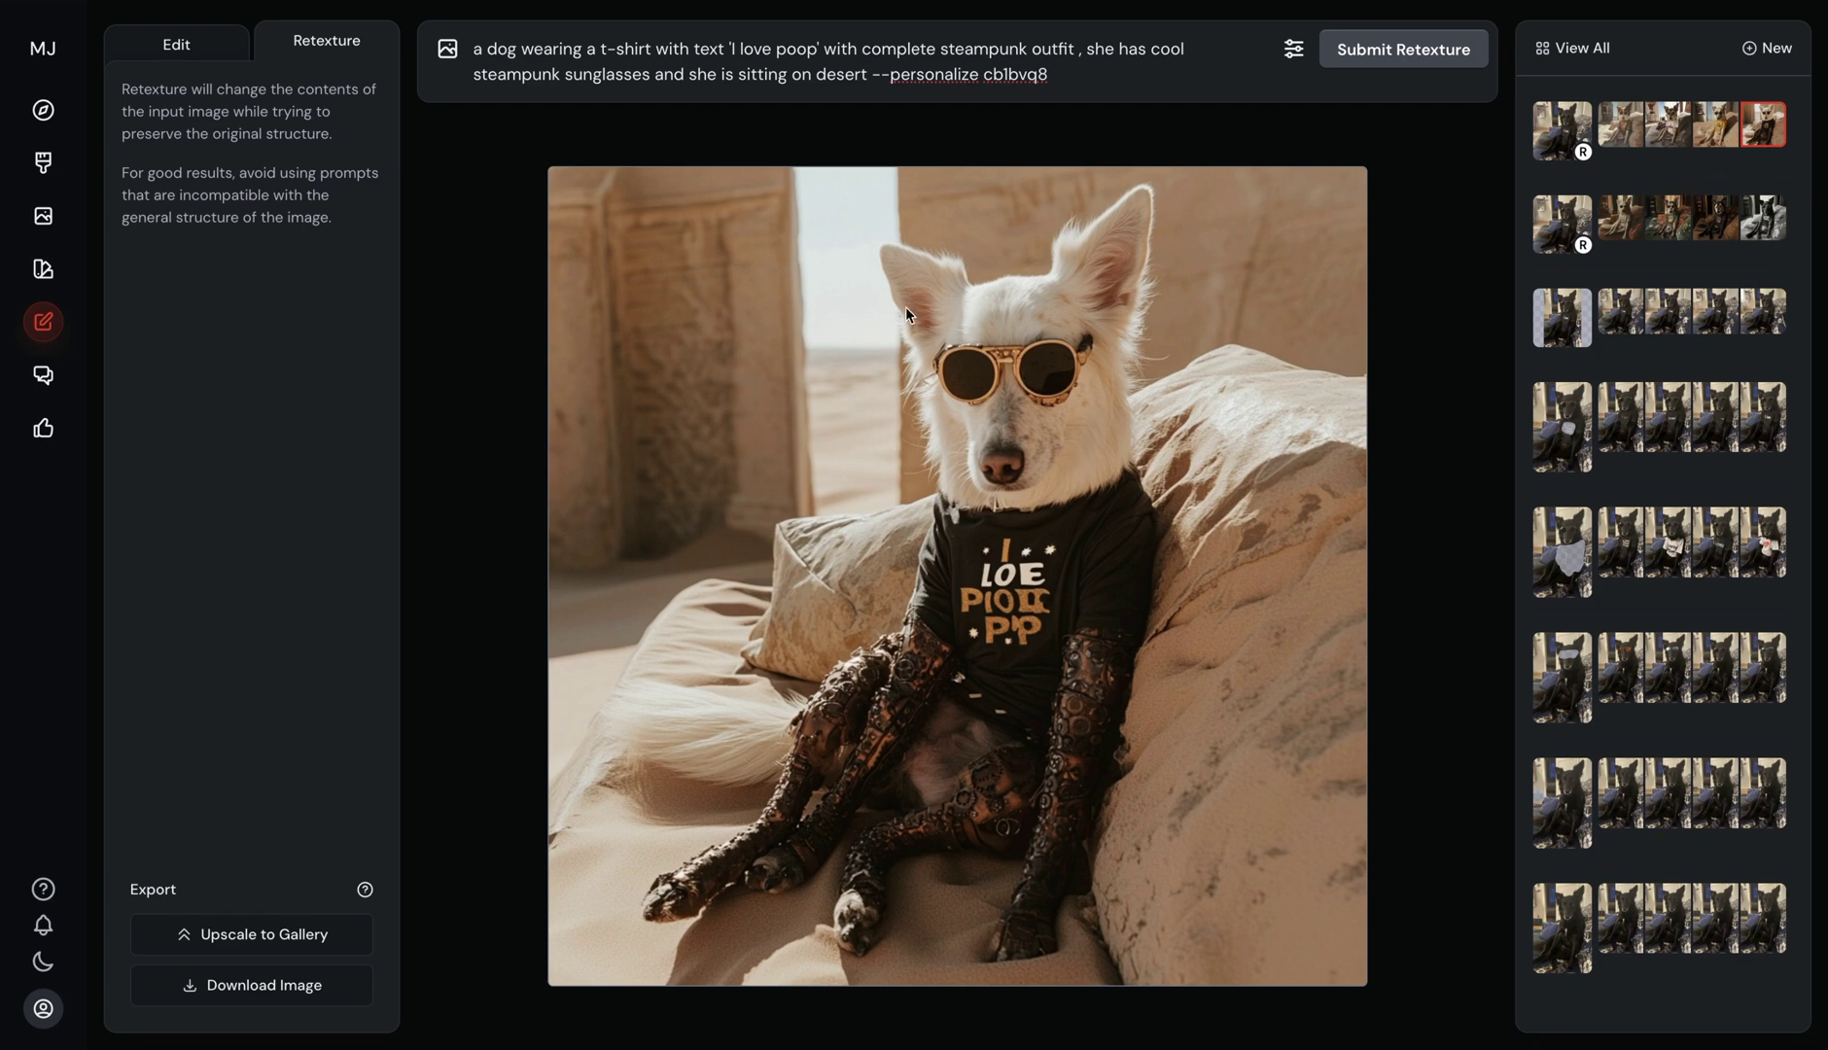
- Change the start of the retexture prompt to "a black dog" and submit it again
{"action": "key", "text": "Return"}
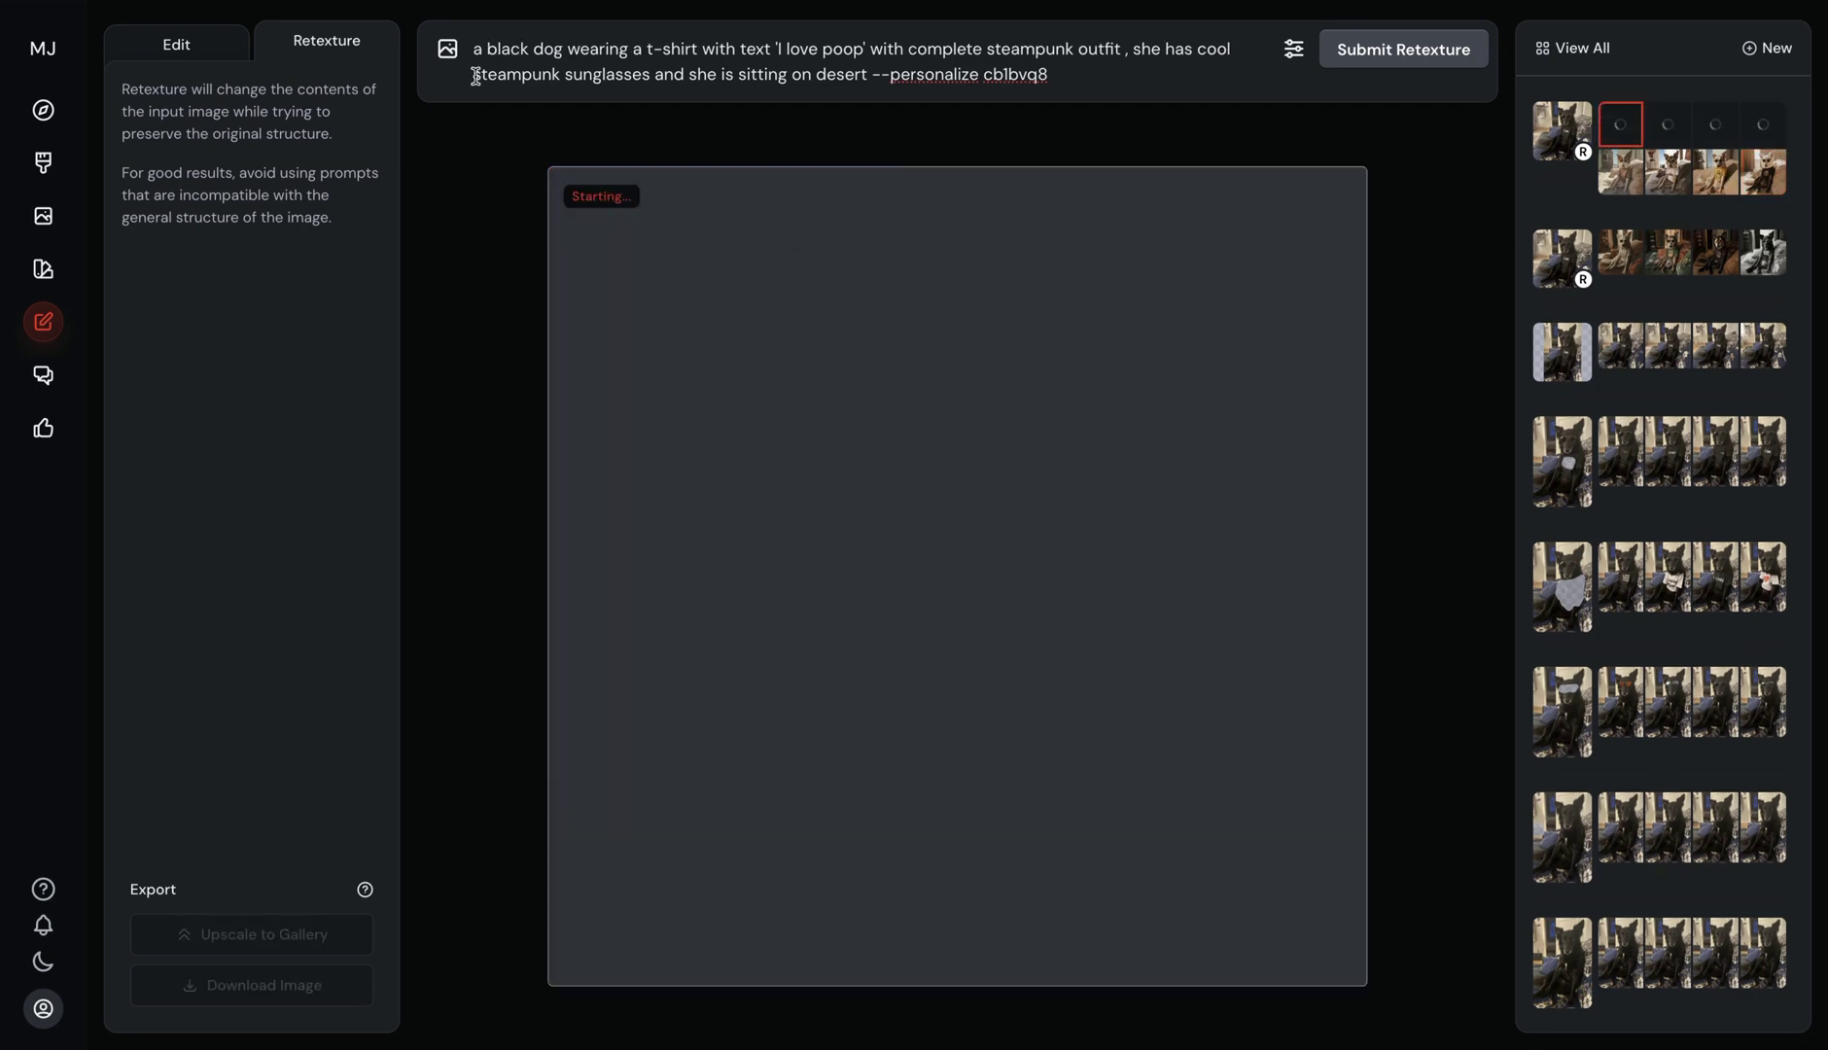
{"action": "left_click_drag", "start_coordinate": [475, 51], "coordinate": [610, 50]}
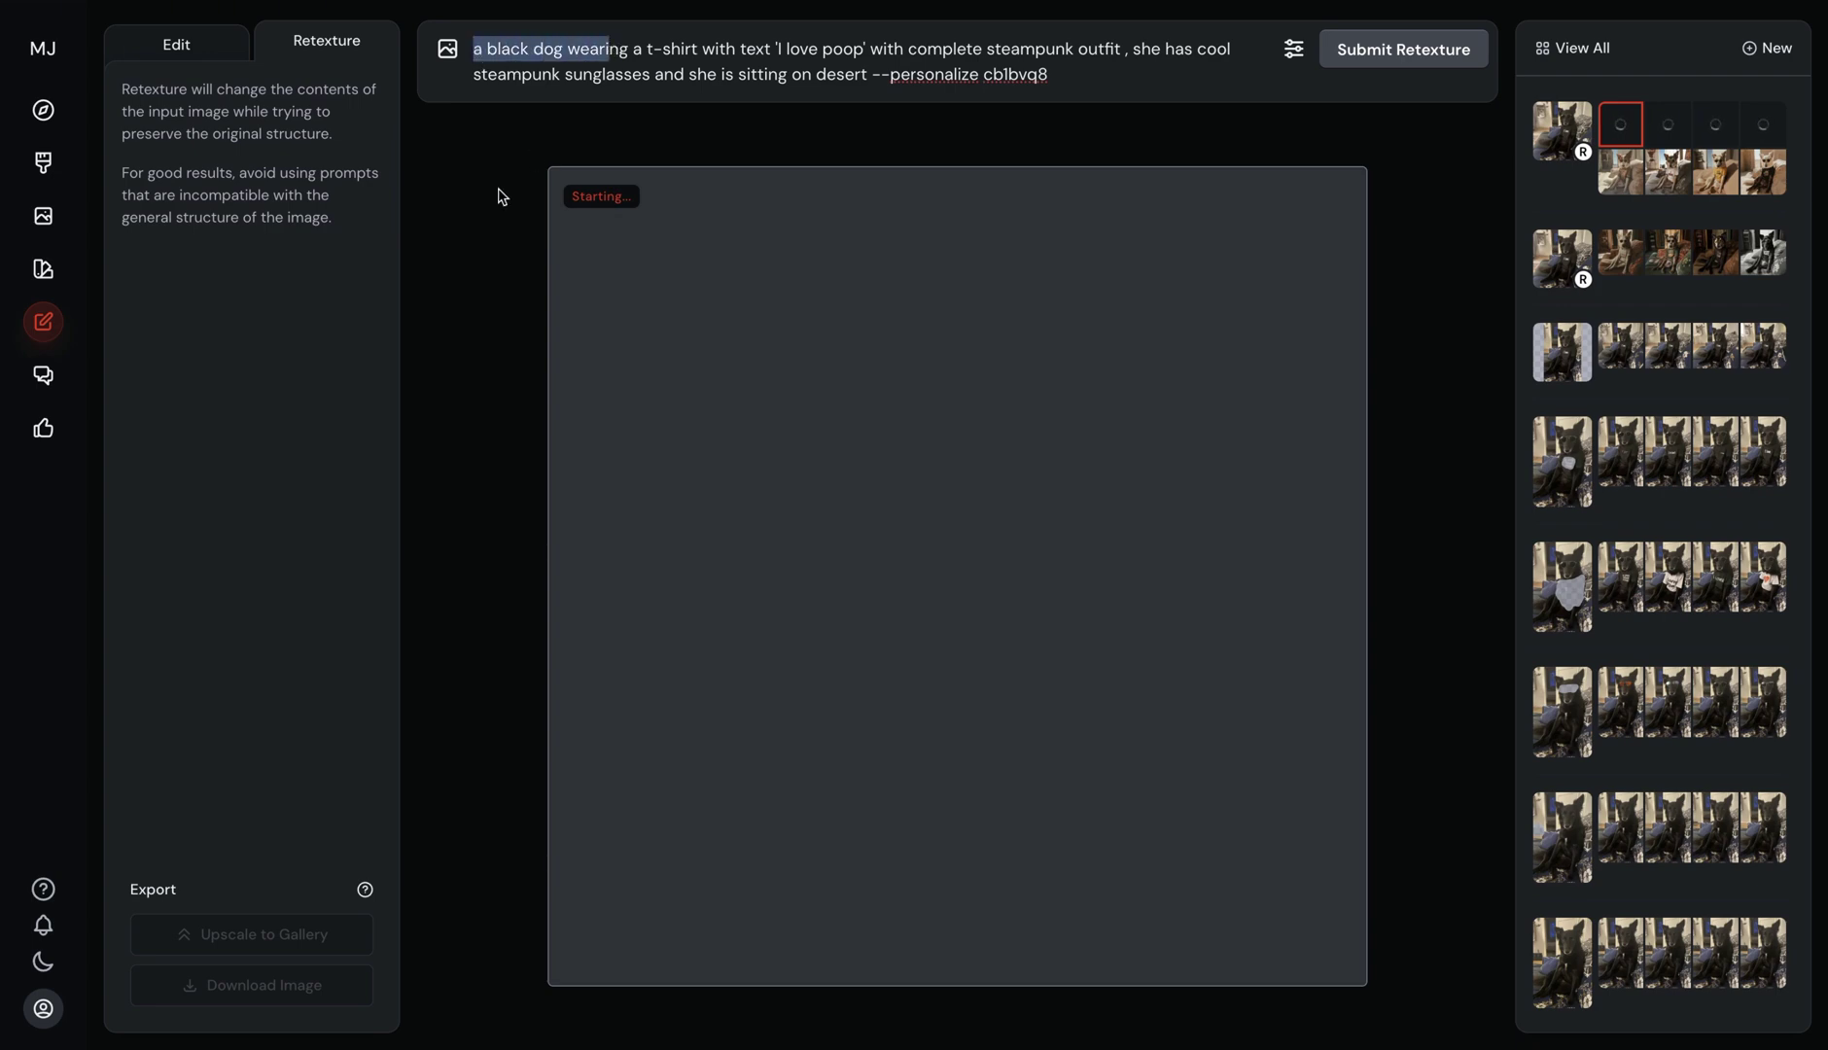
- Compare the third and fourth black-dog variations and download the third one
{"action": "left_click", "coordinate": [1717, 124]}
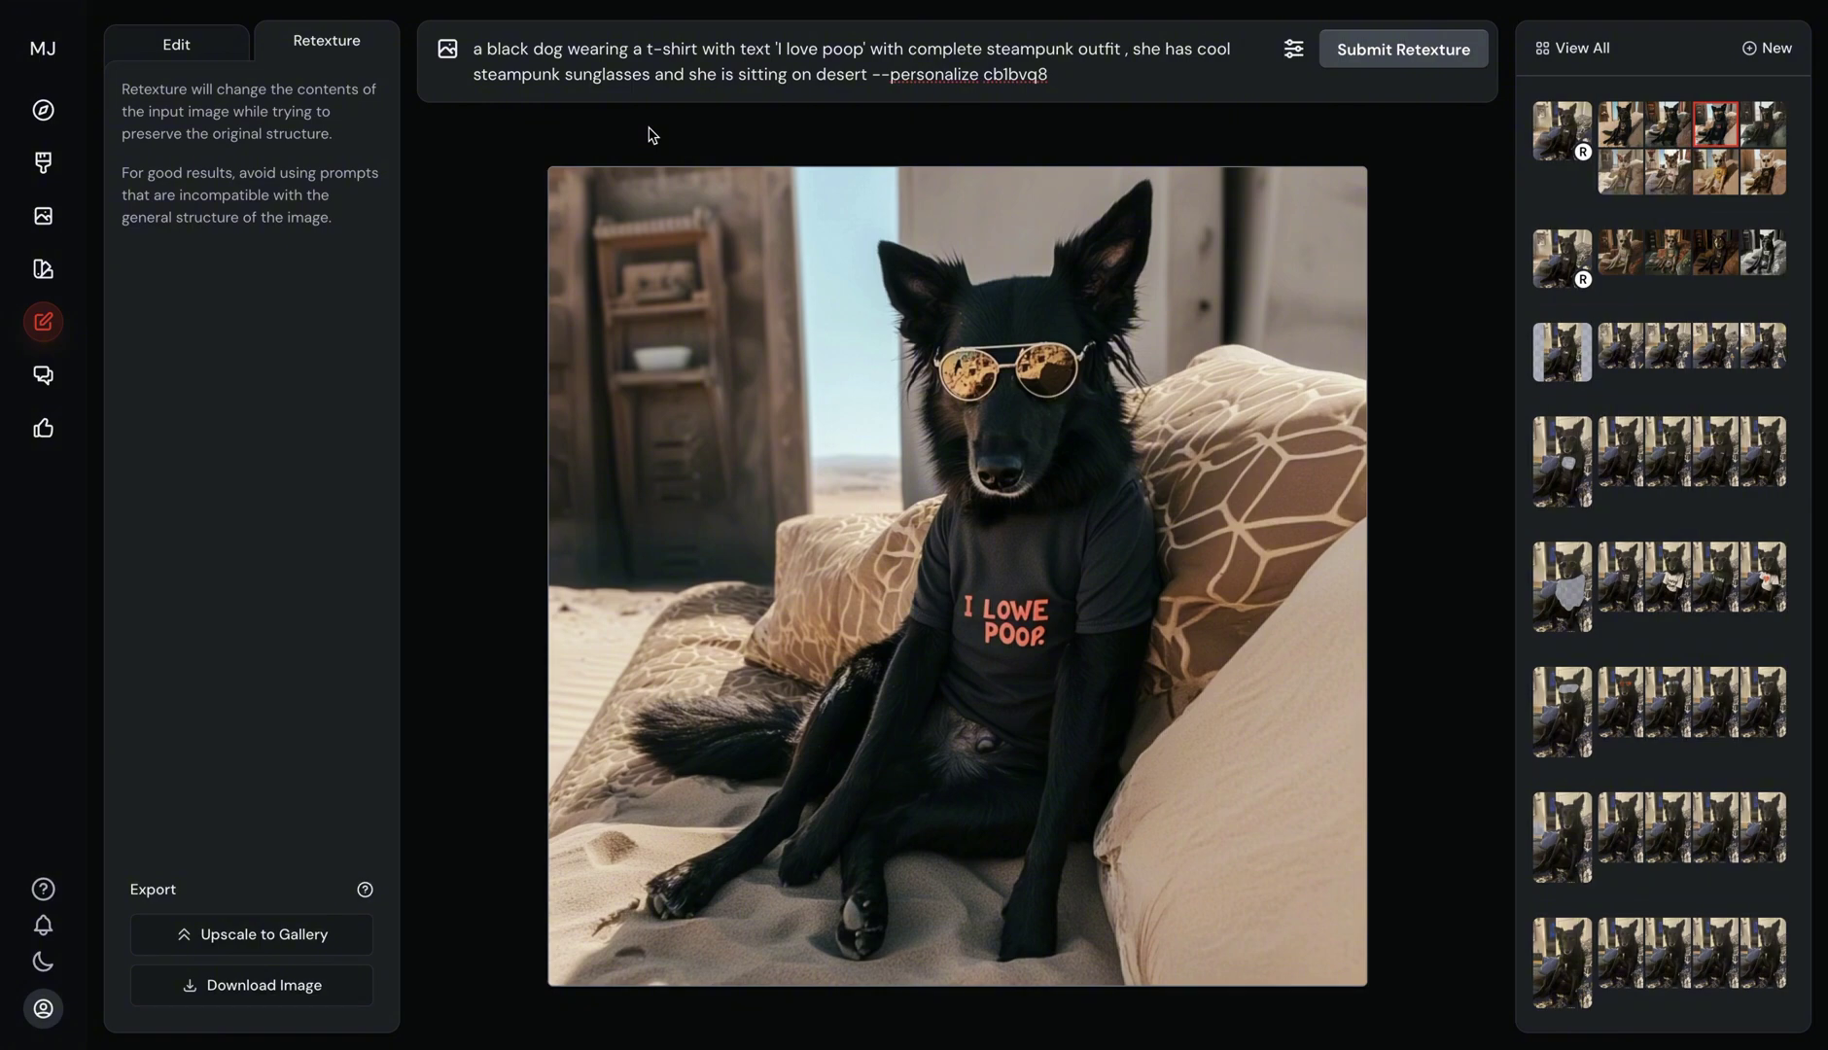
{"action": "left_click", "coordinate": [1764, 129]}
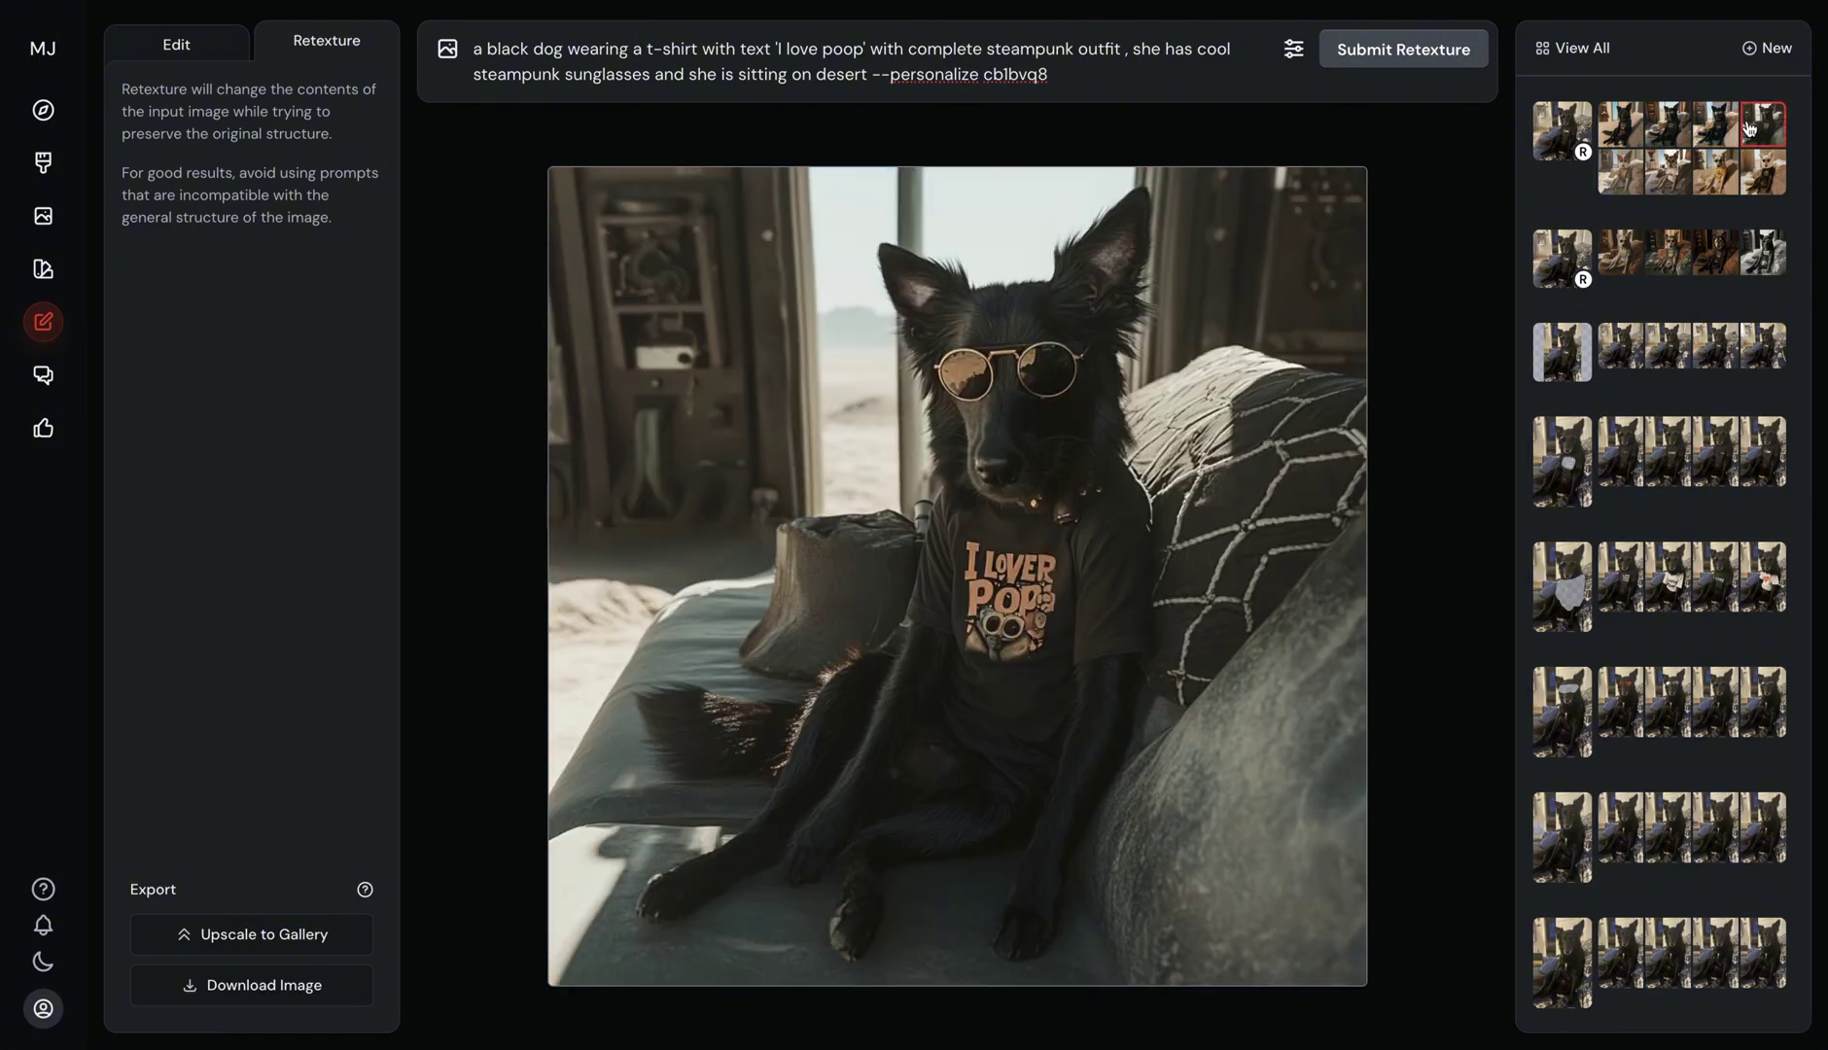
{"action": "left_click", "coordinate": [1708, 133]}
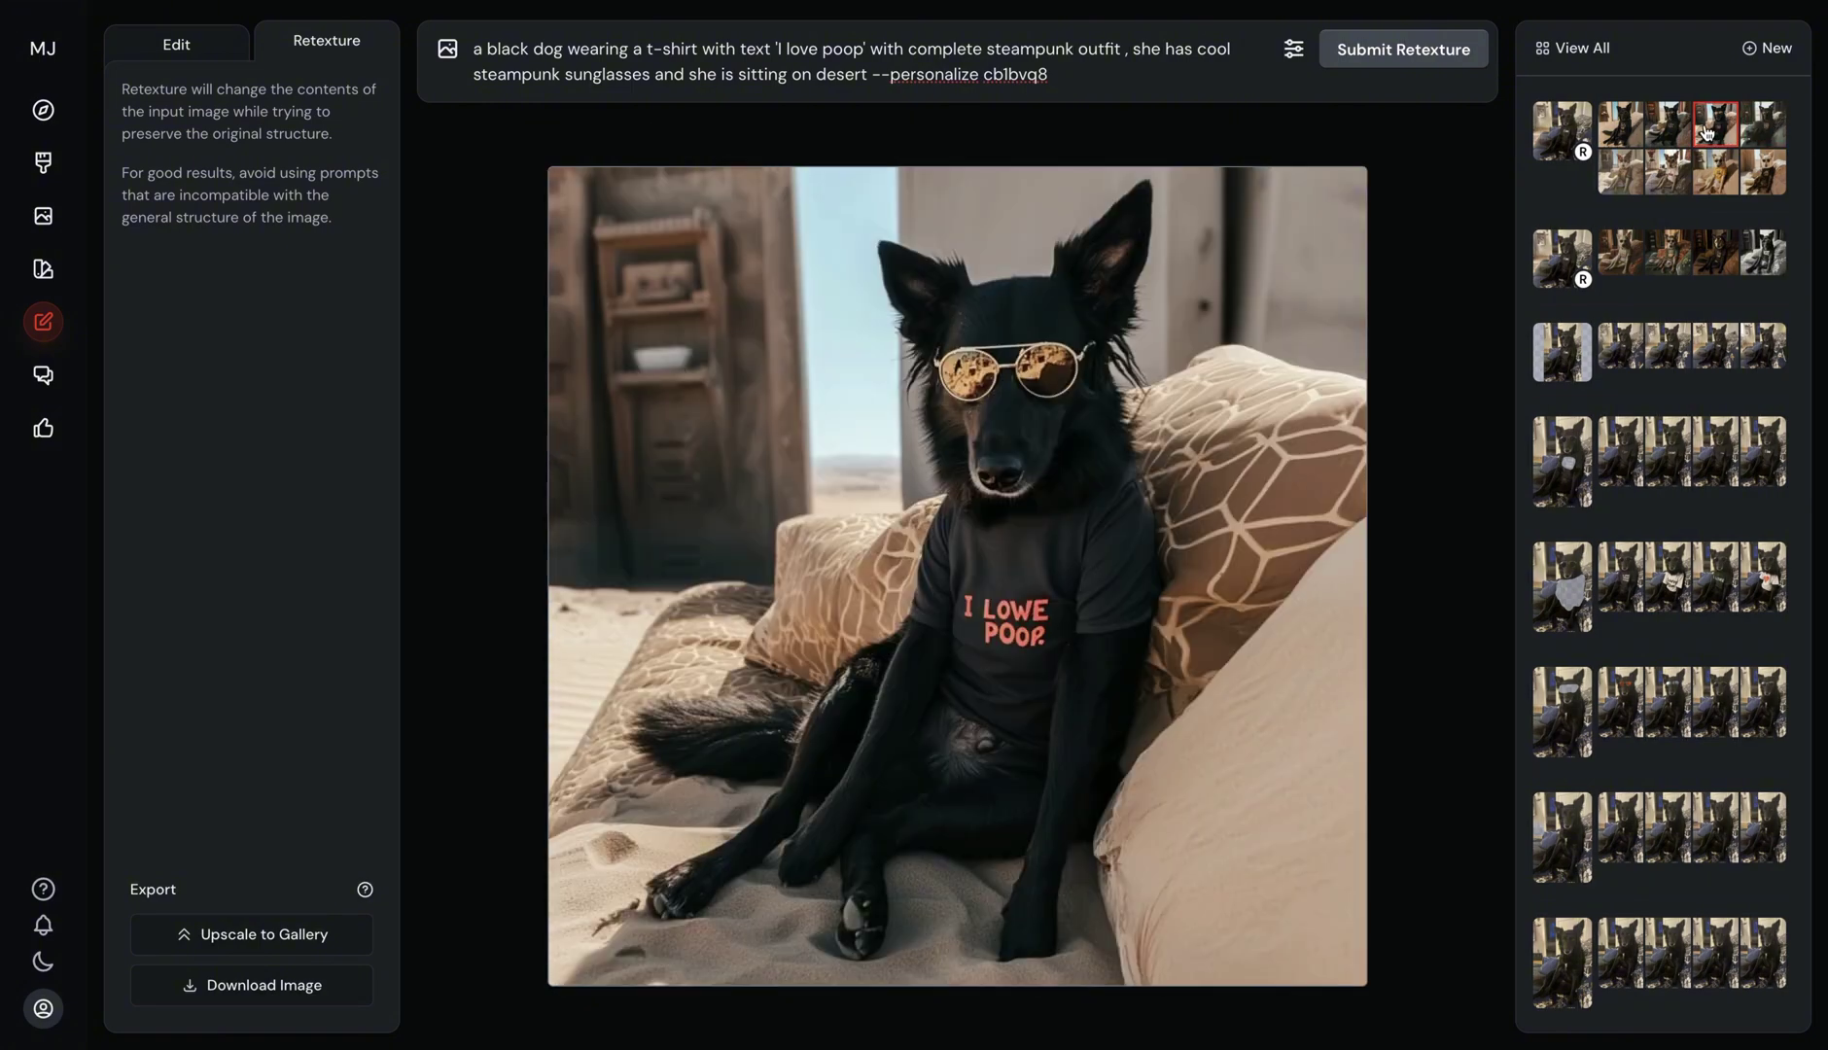
{"action": "left_click", "coordinate": [233, 993]}
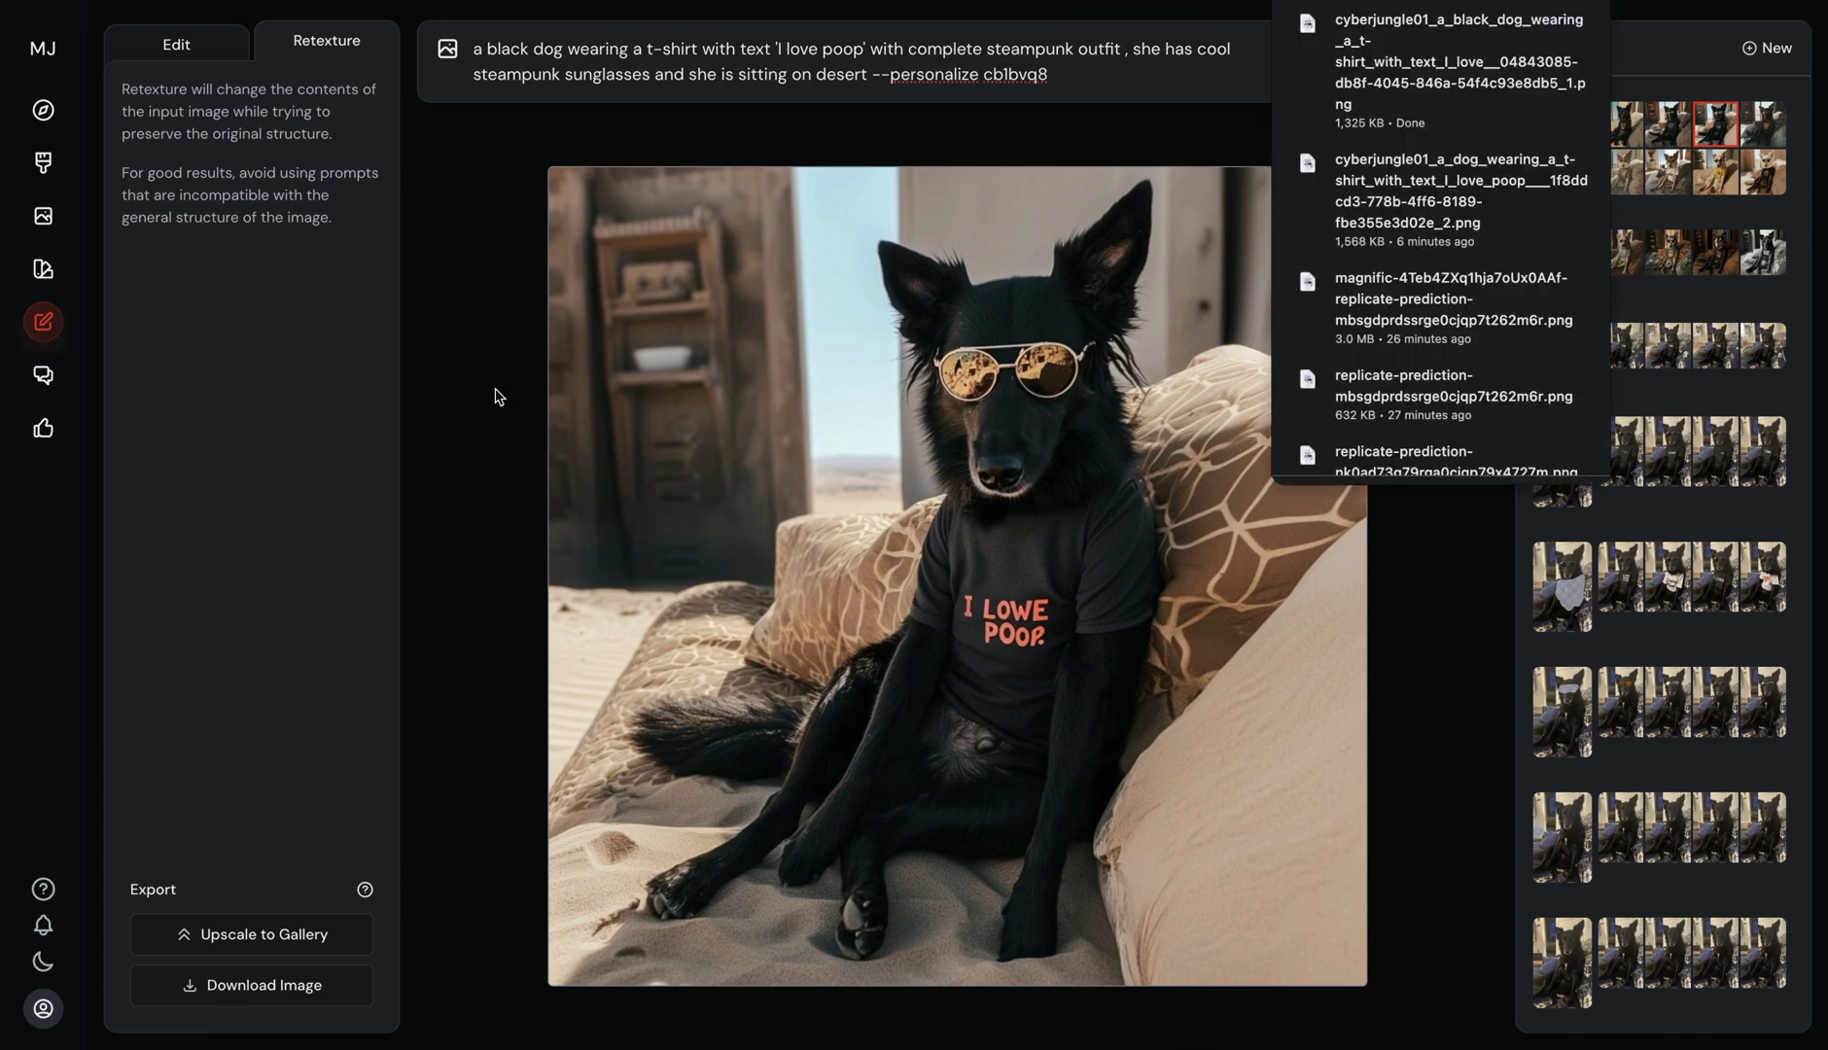
{"action": "key", "text": "Escape"}
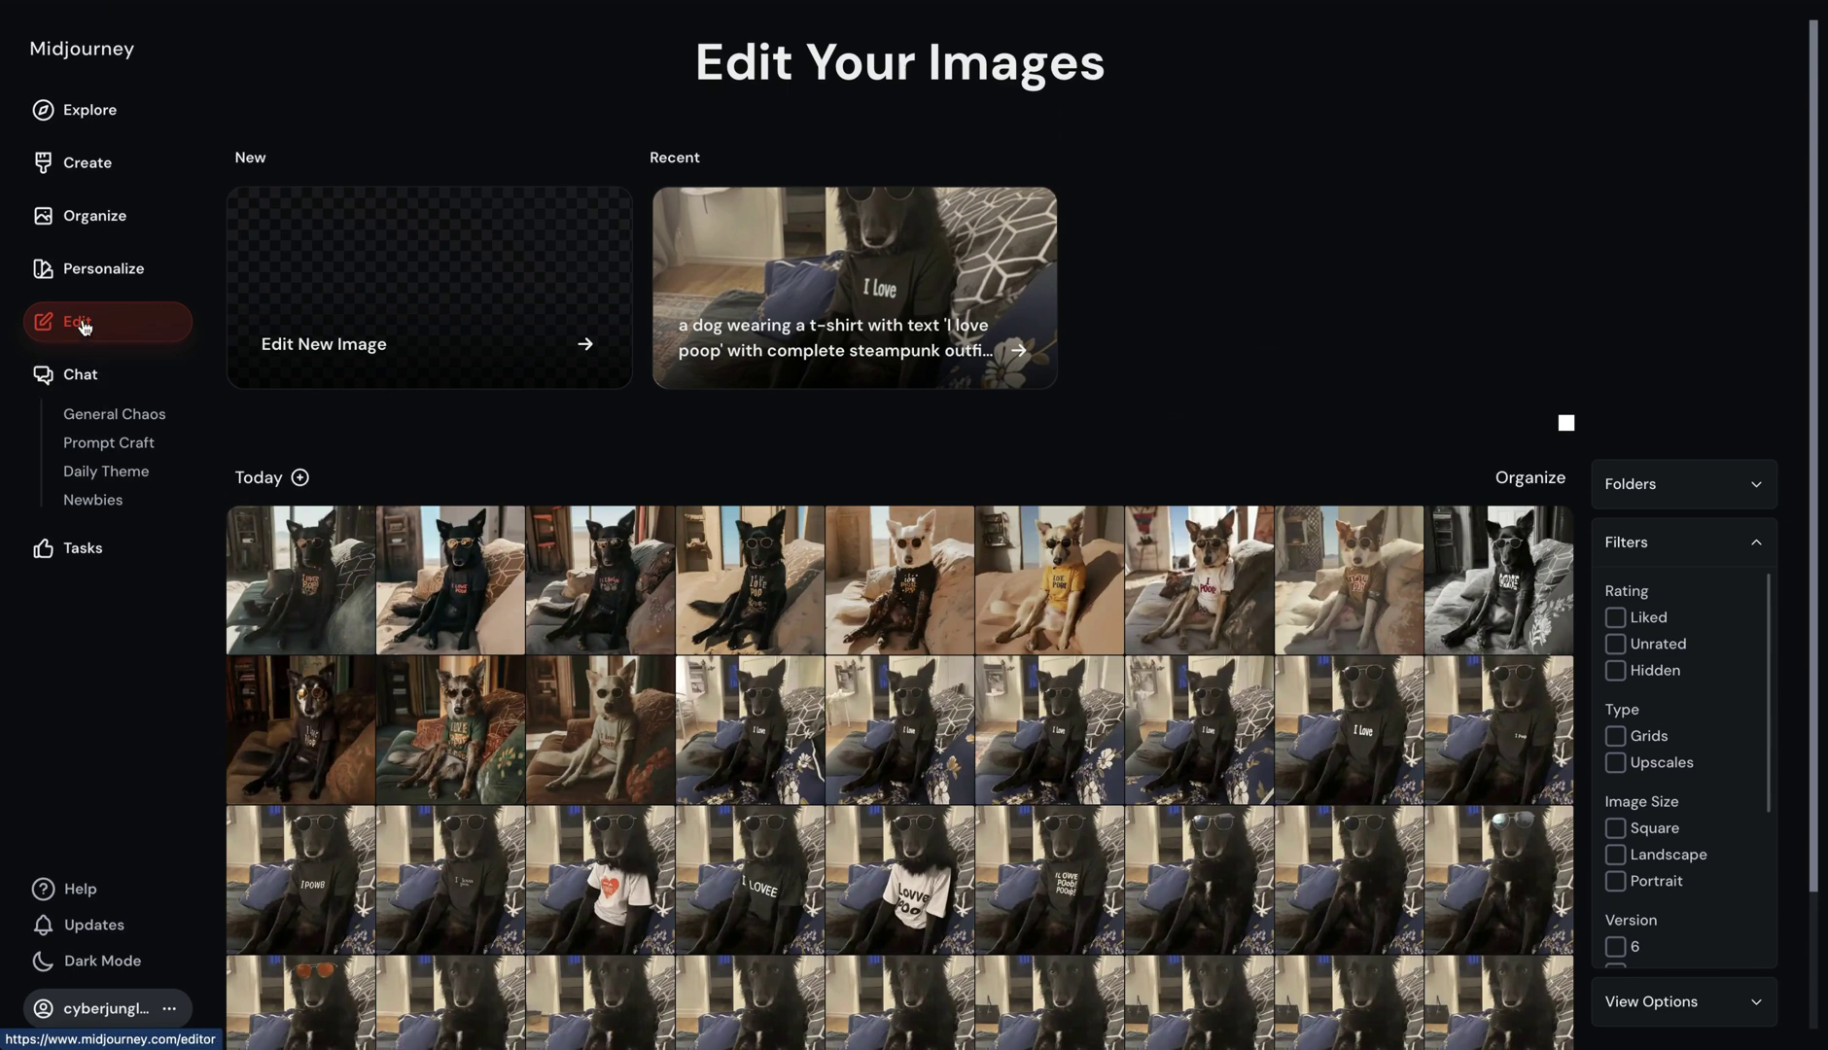
- Reopen the recent dog edit from the image editing overview, return to the overview and look through today's edited images
{"action": "left_click", "coordinate": [908, 305]}
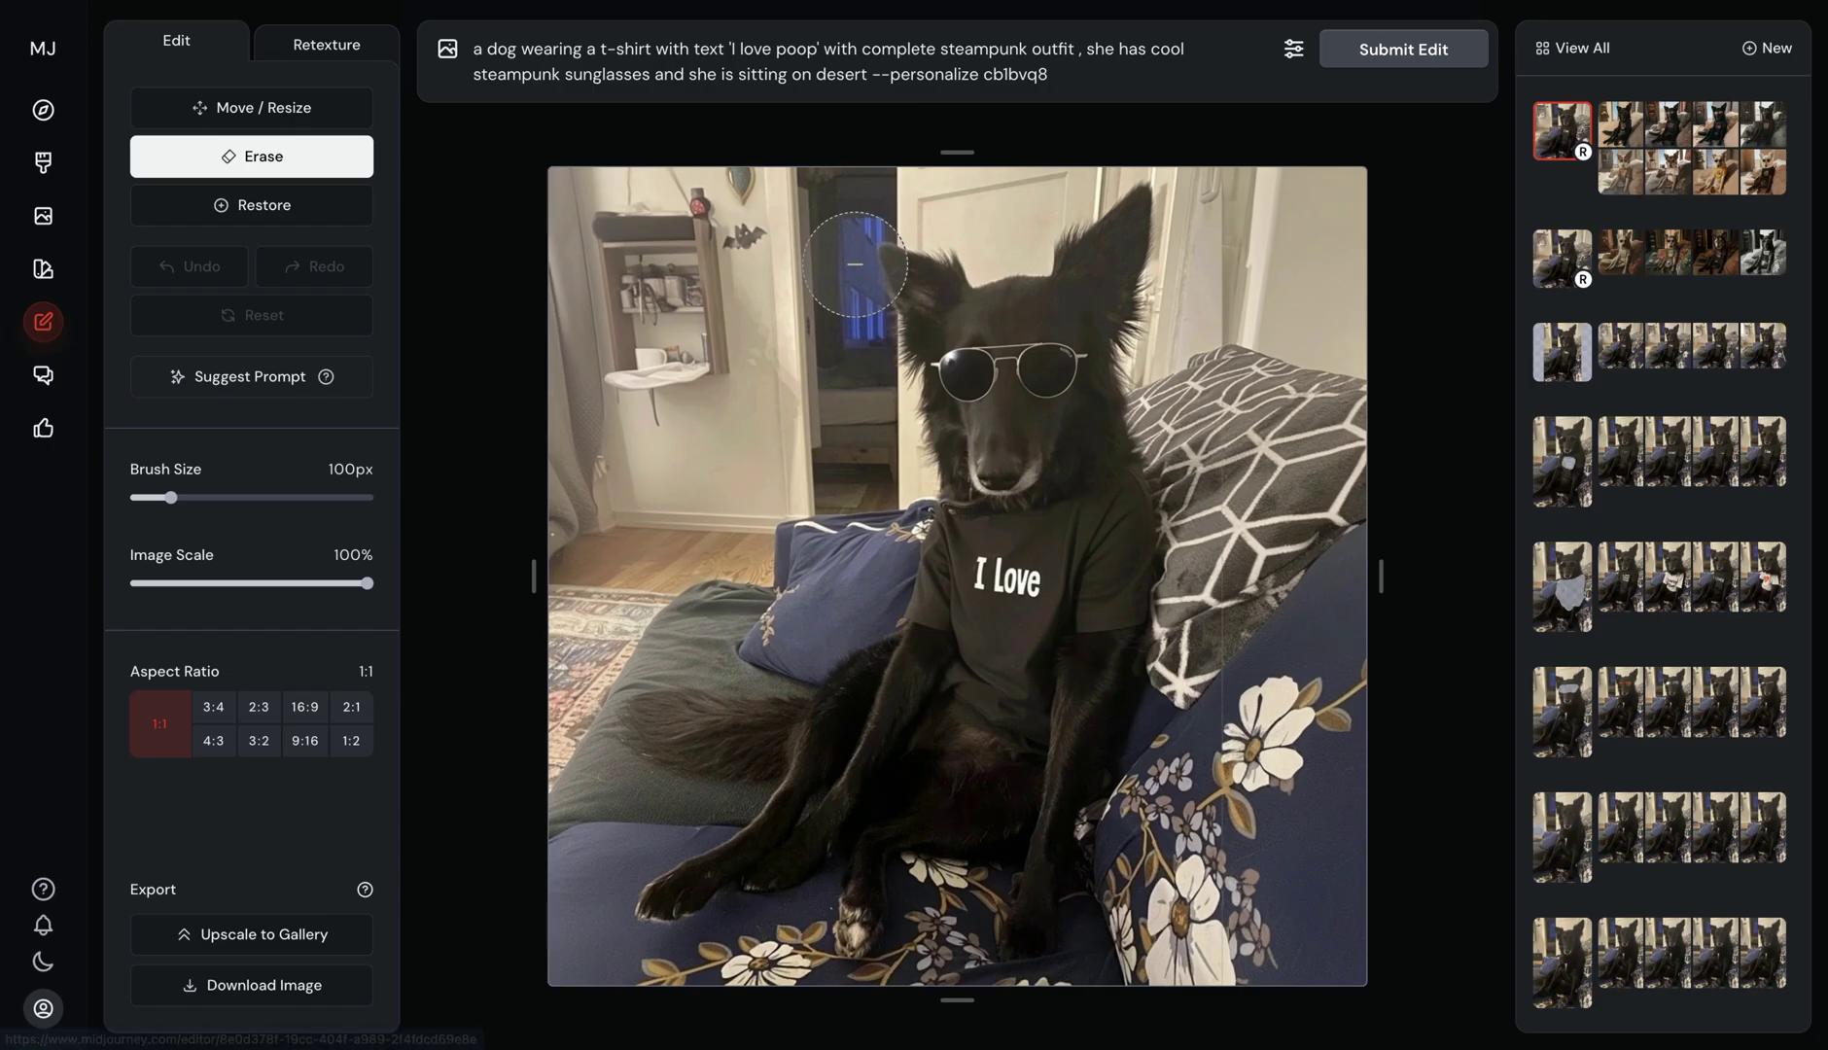
{"action": "left_click", "coordinate": [43, 322]}
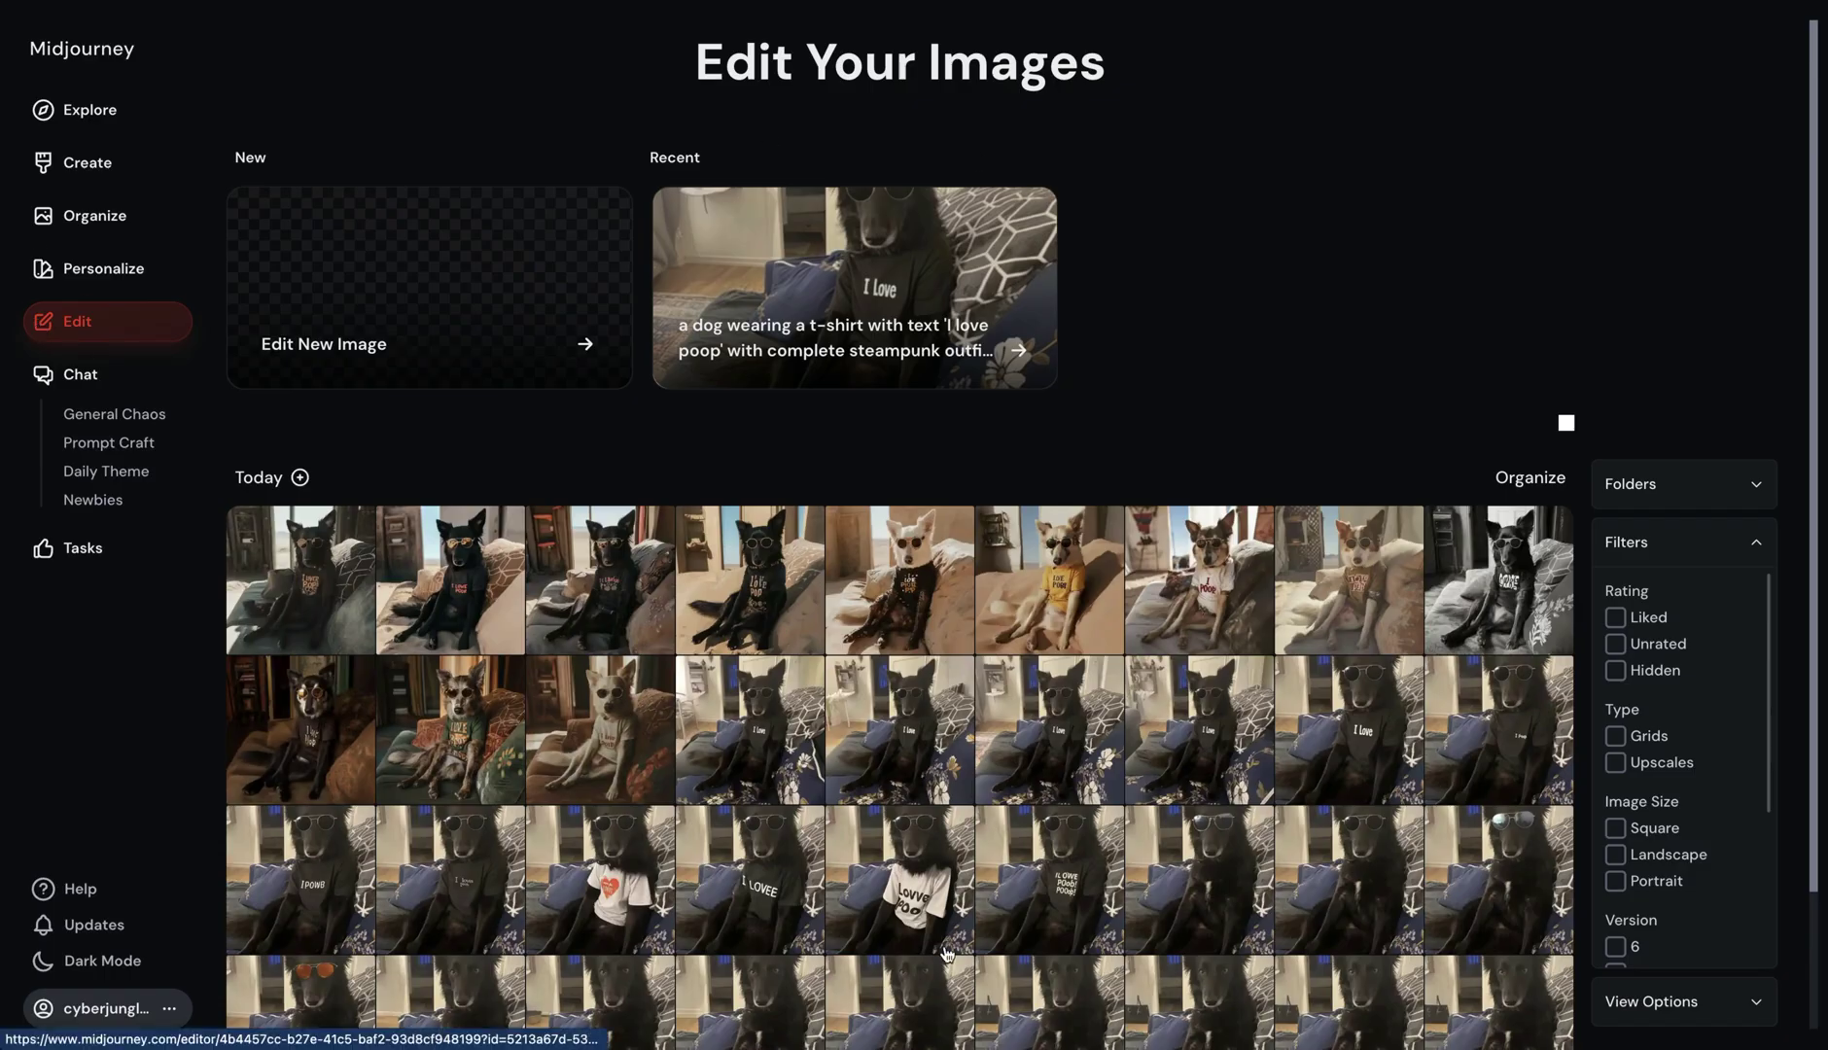
{"action": "scroll", "coordinate": [948, 952], "scroll_direction": "down", "scroll_amount": 2}
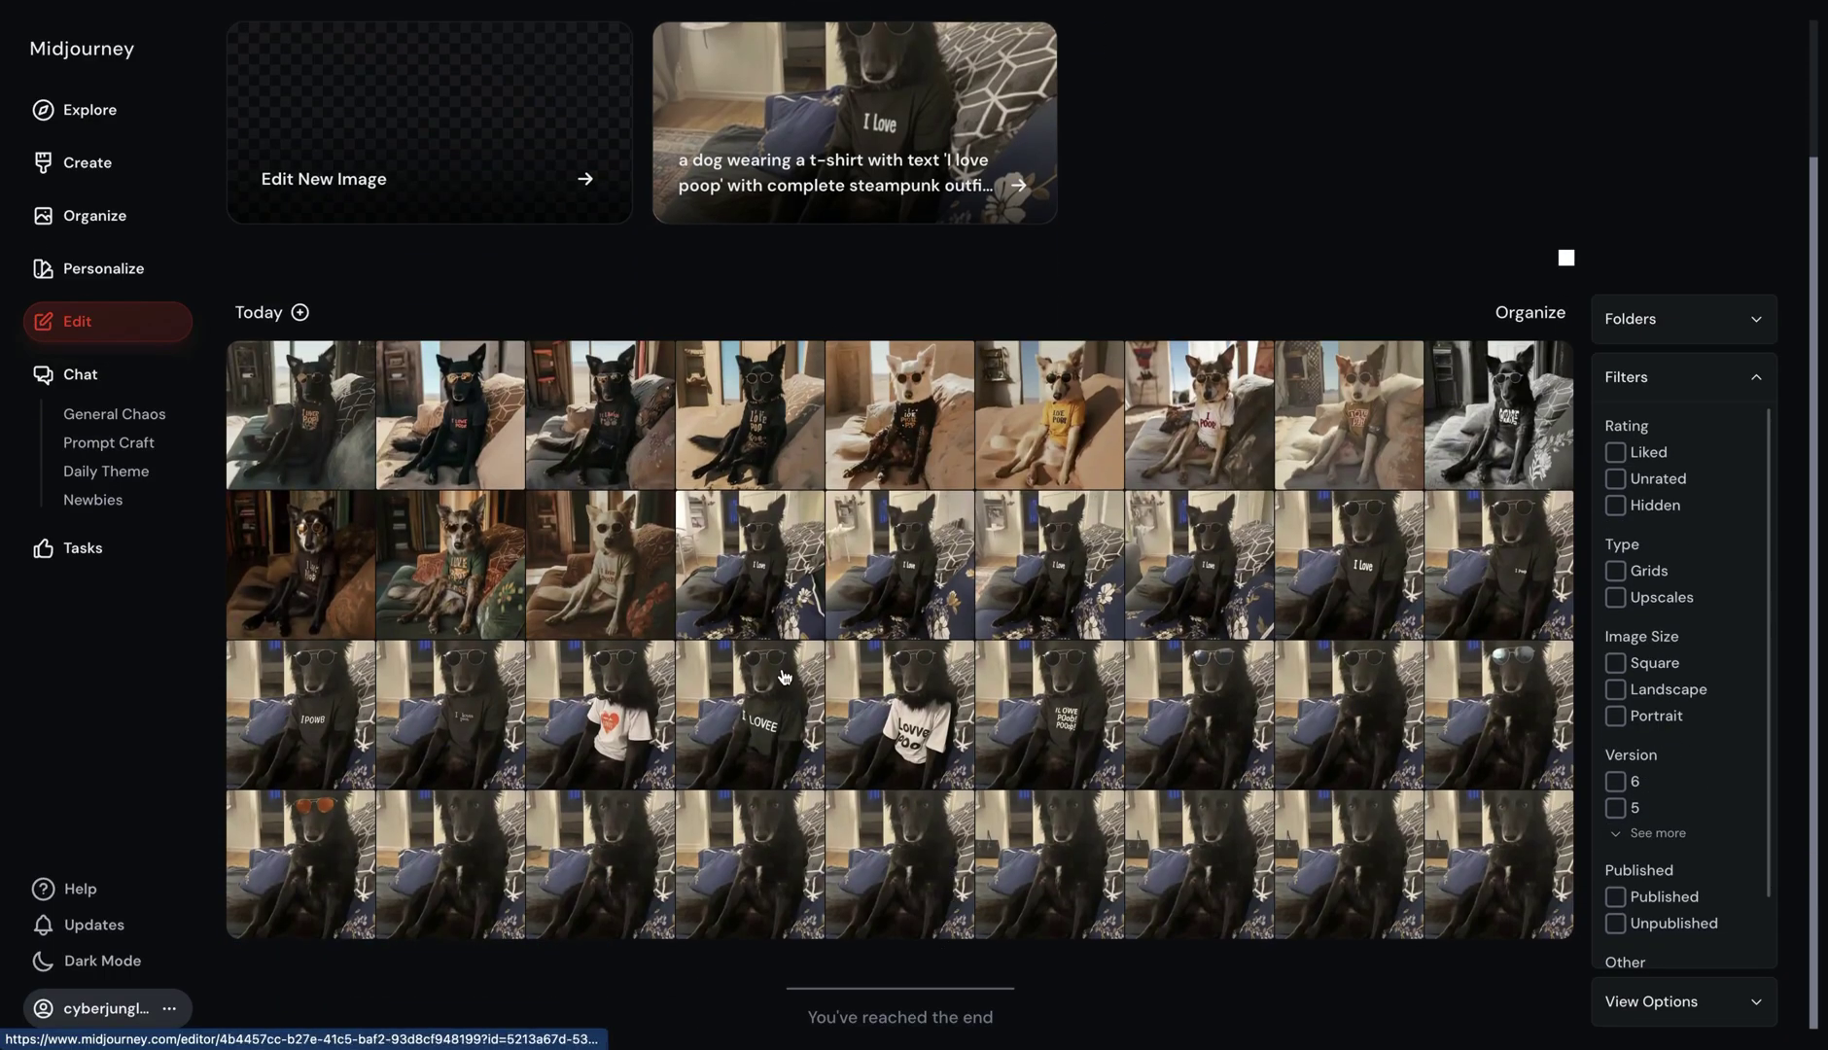
{"action": "scroll", "coordinate": [533, 326], "scroll_direction": "up", "scroll_amount": 2}
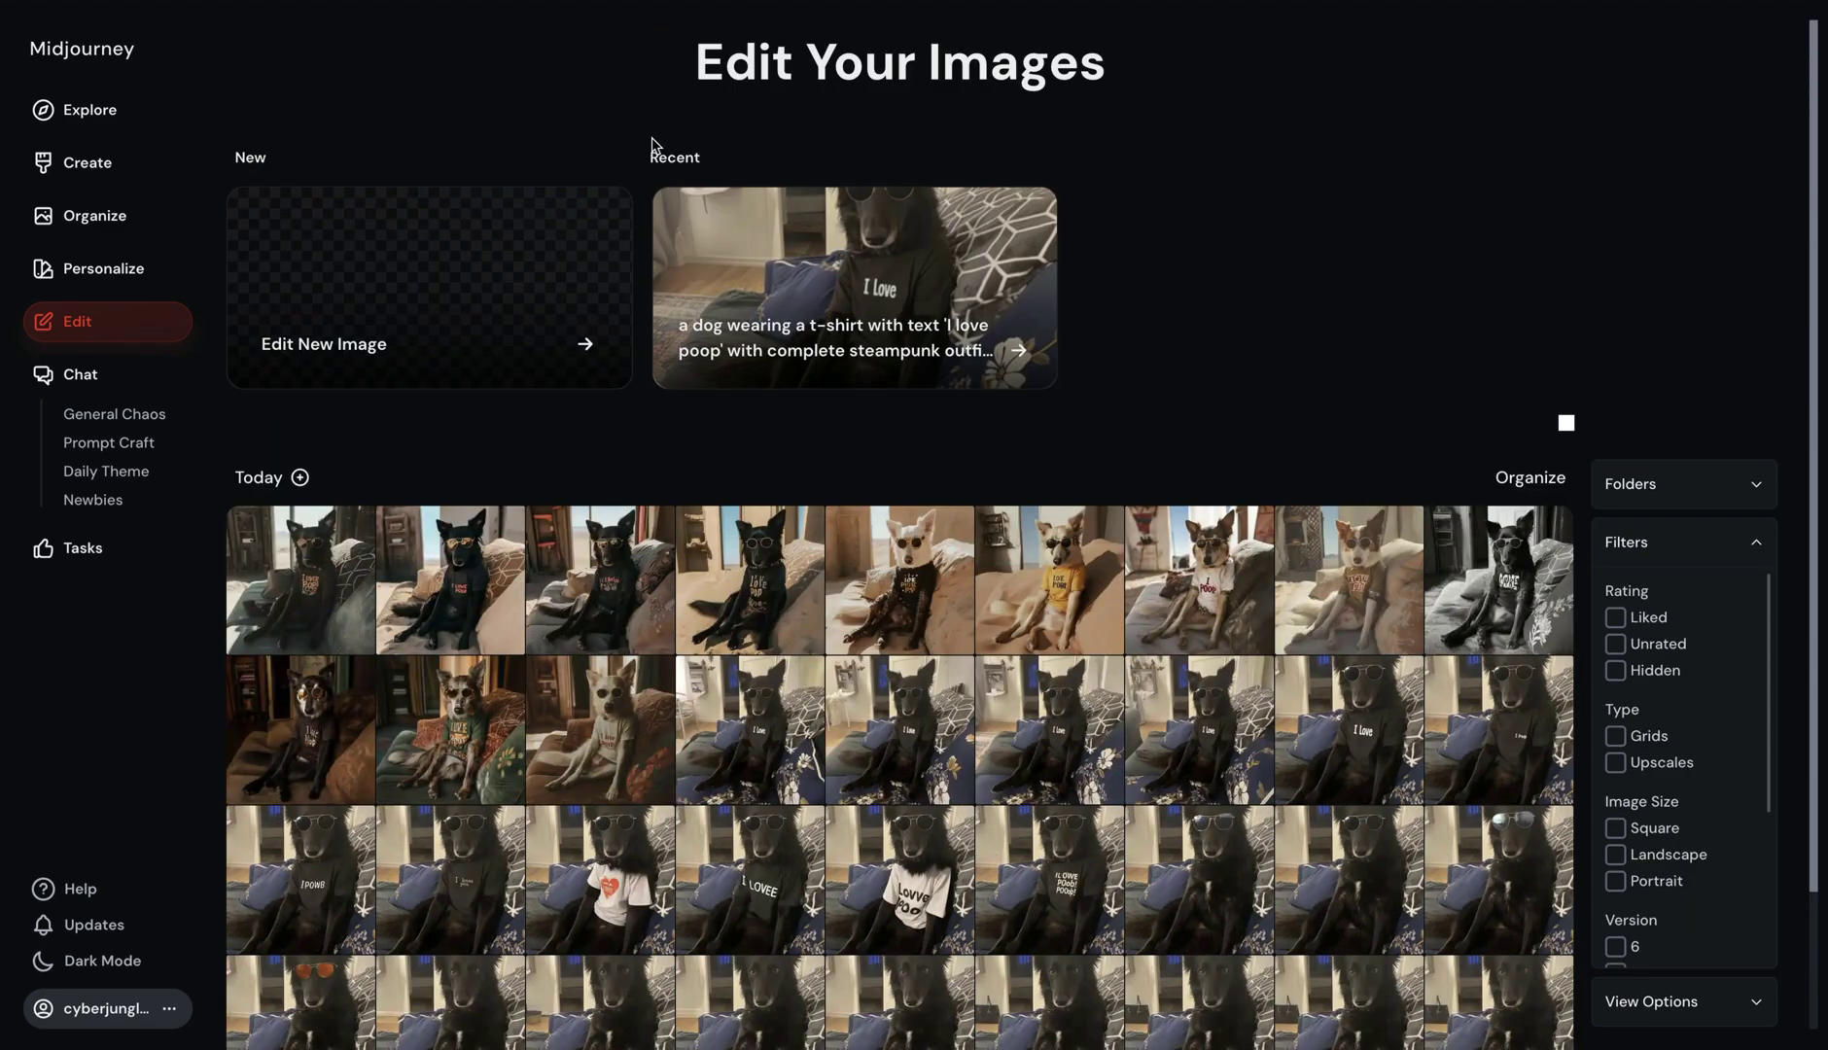
- Start a new edit for the Cyber Jungle logo and submit it with the prompt "printed on a black mug"
{"action": "left_click", "coordinate": [397, 293]}
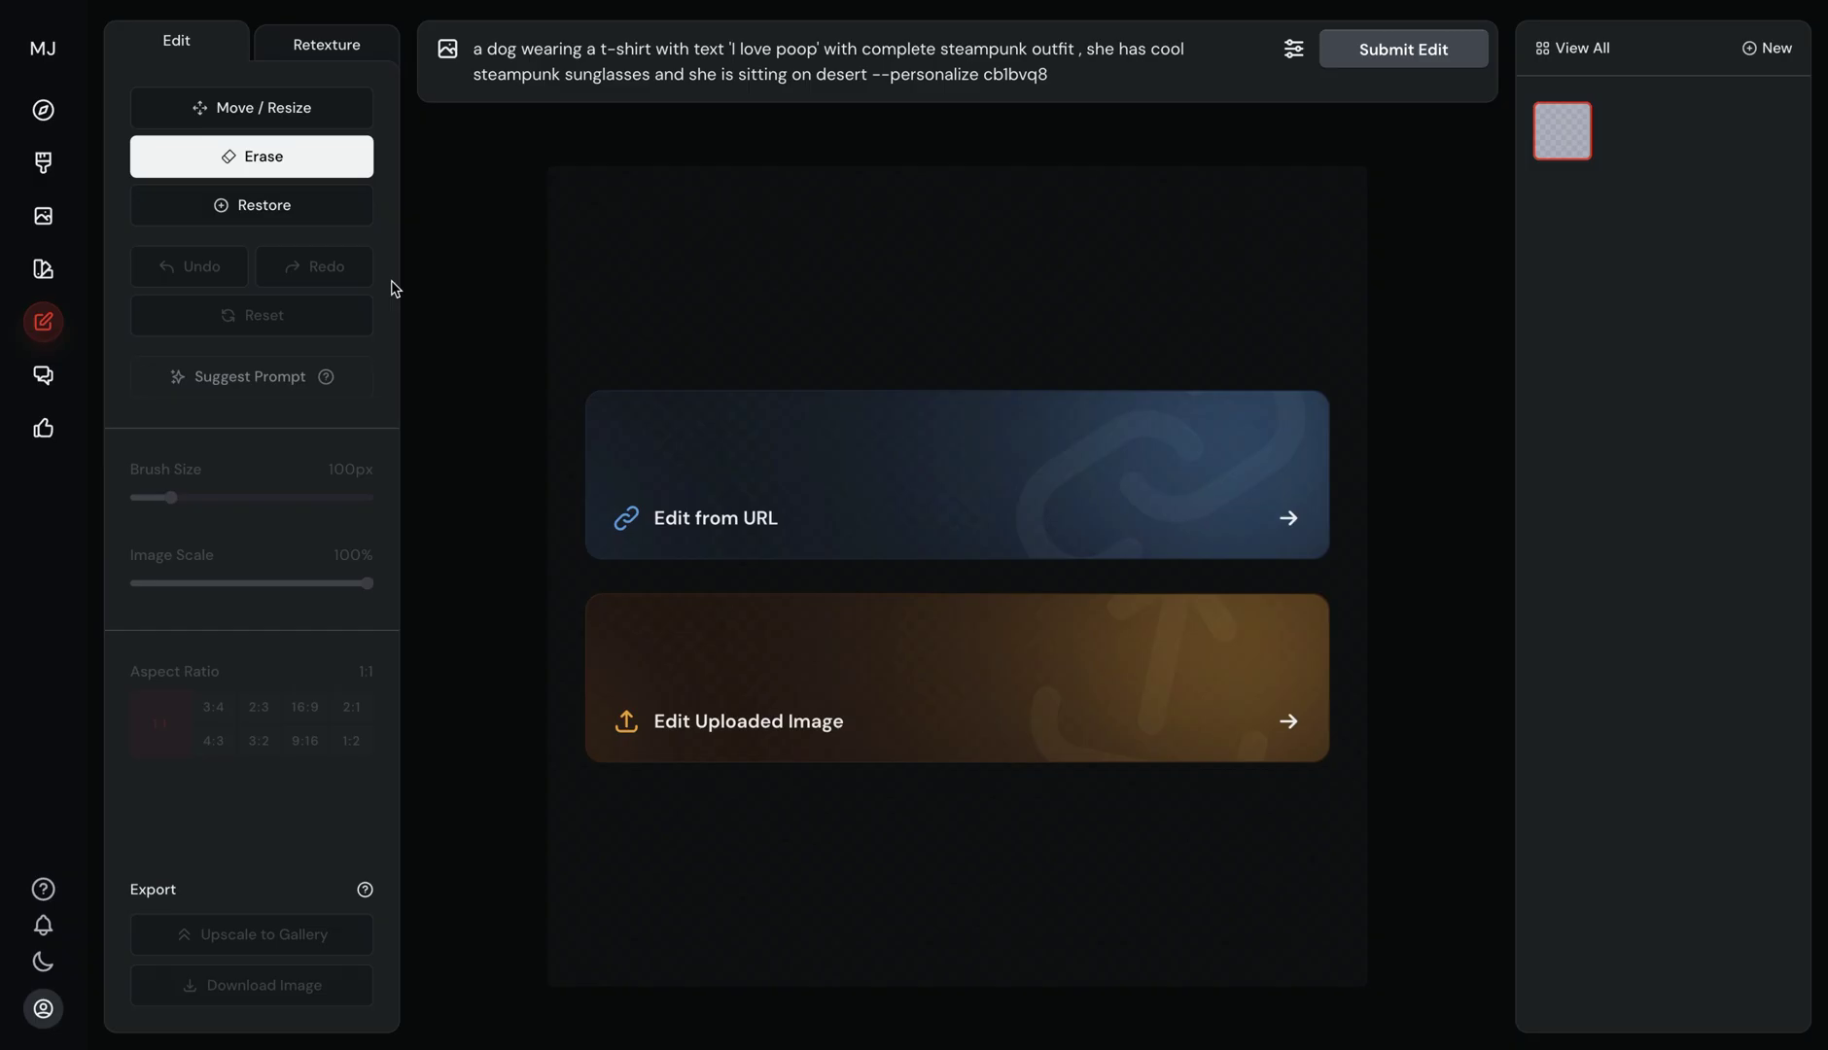
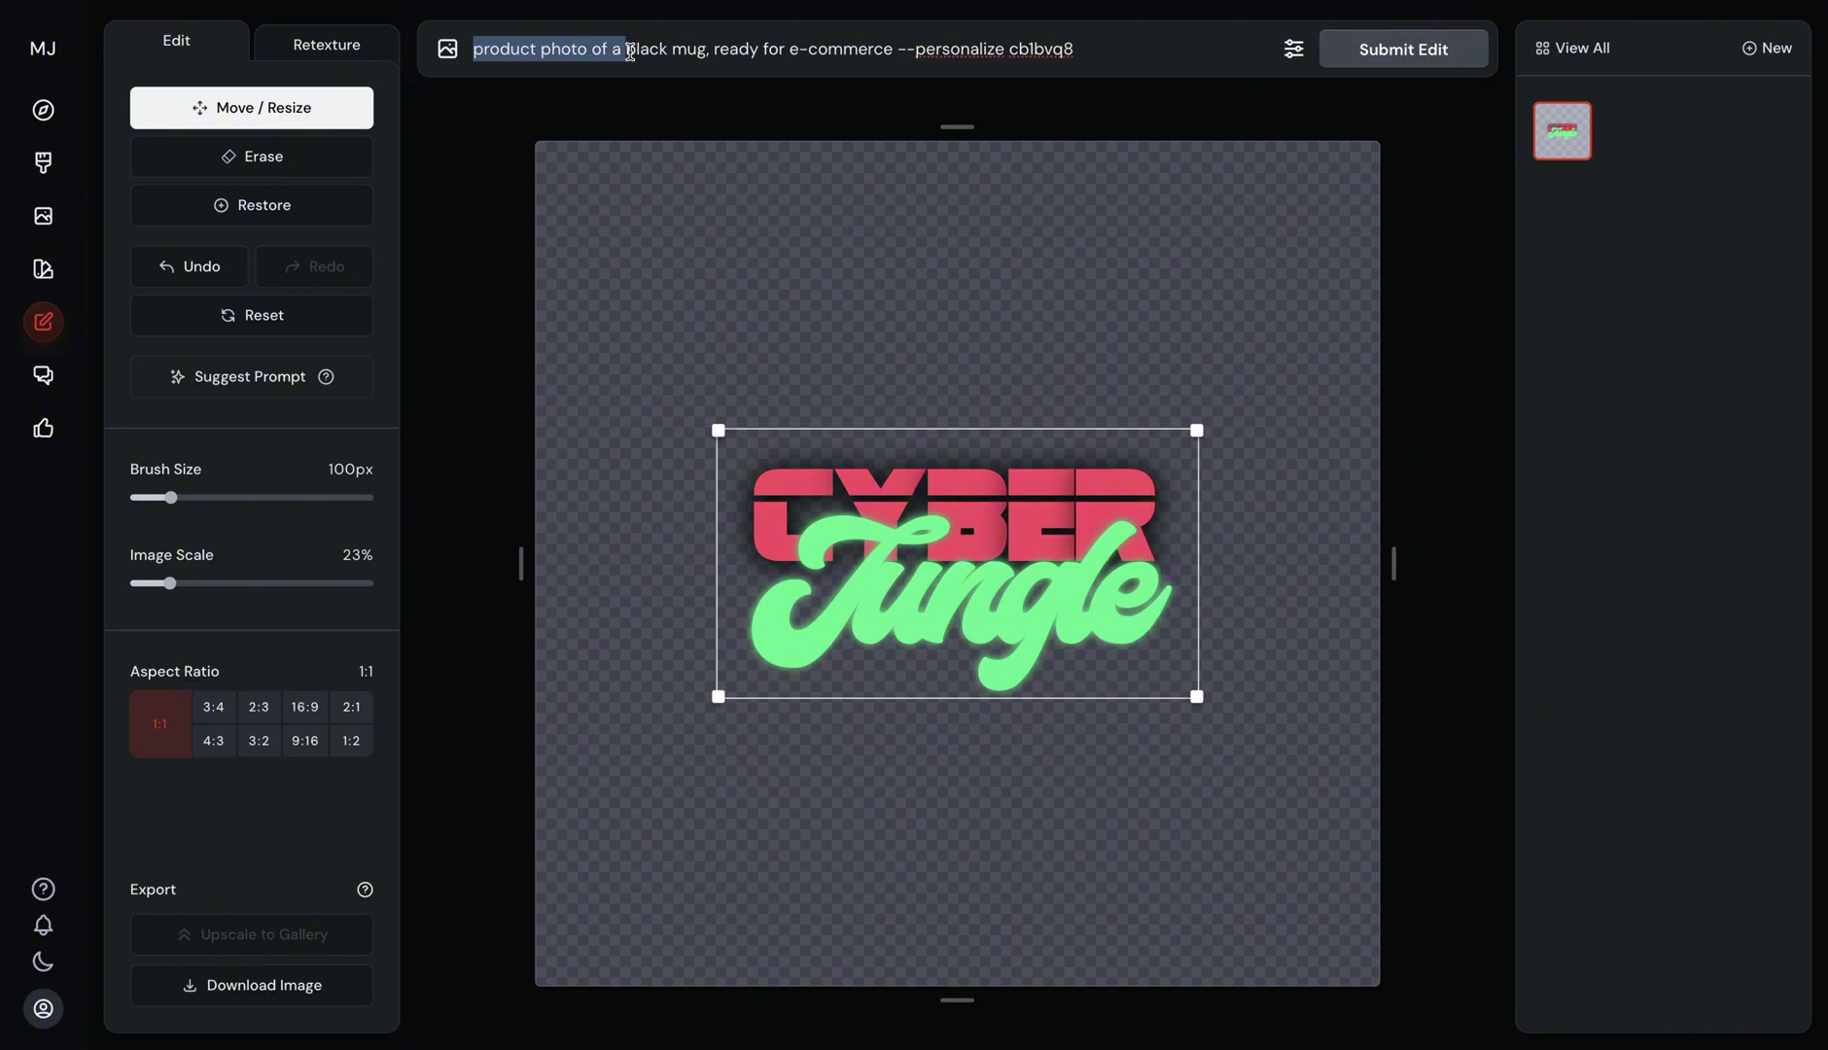
{"action": "type", "text": "printed on a black mug"}
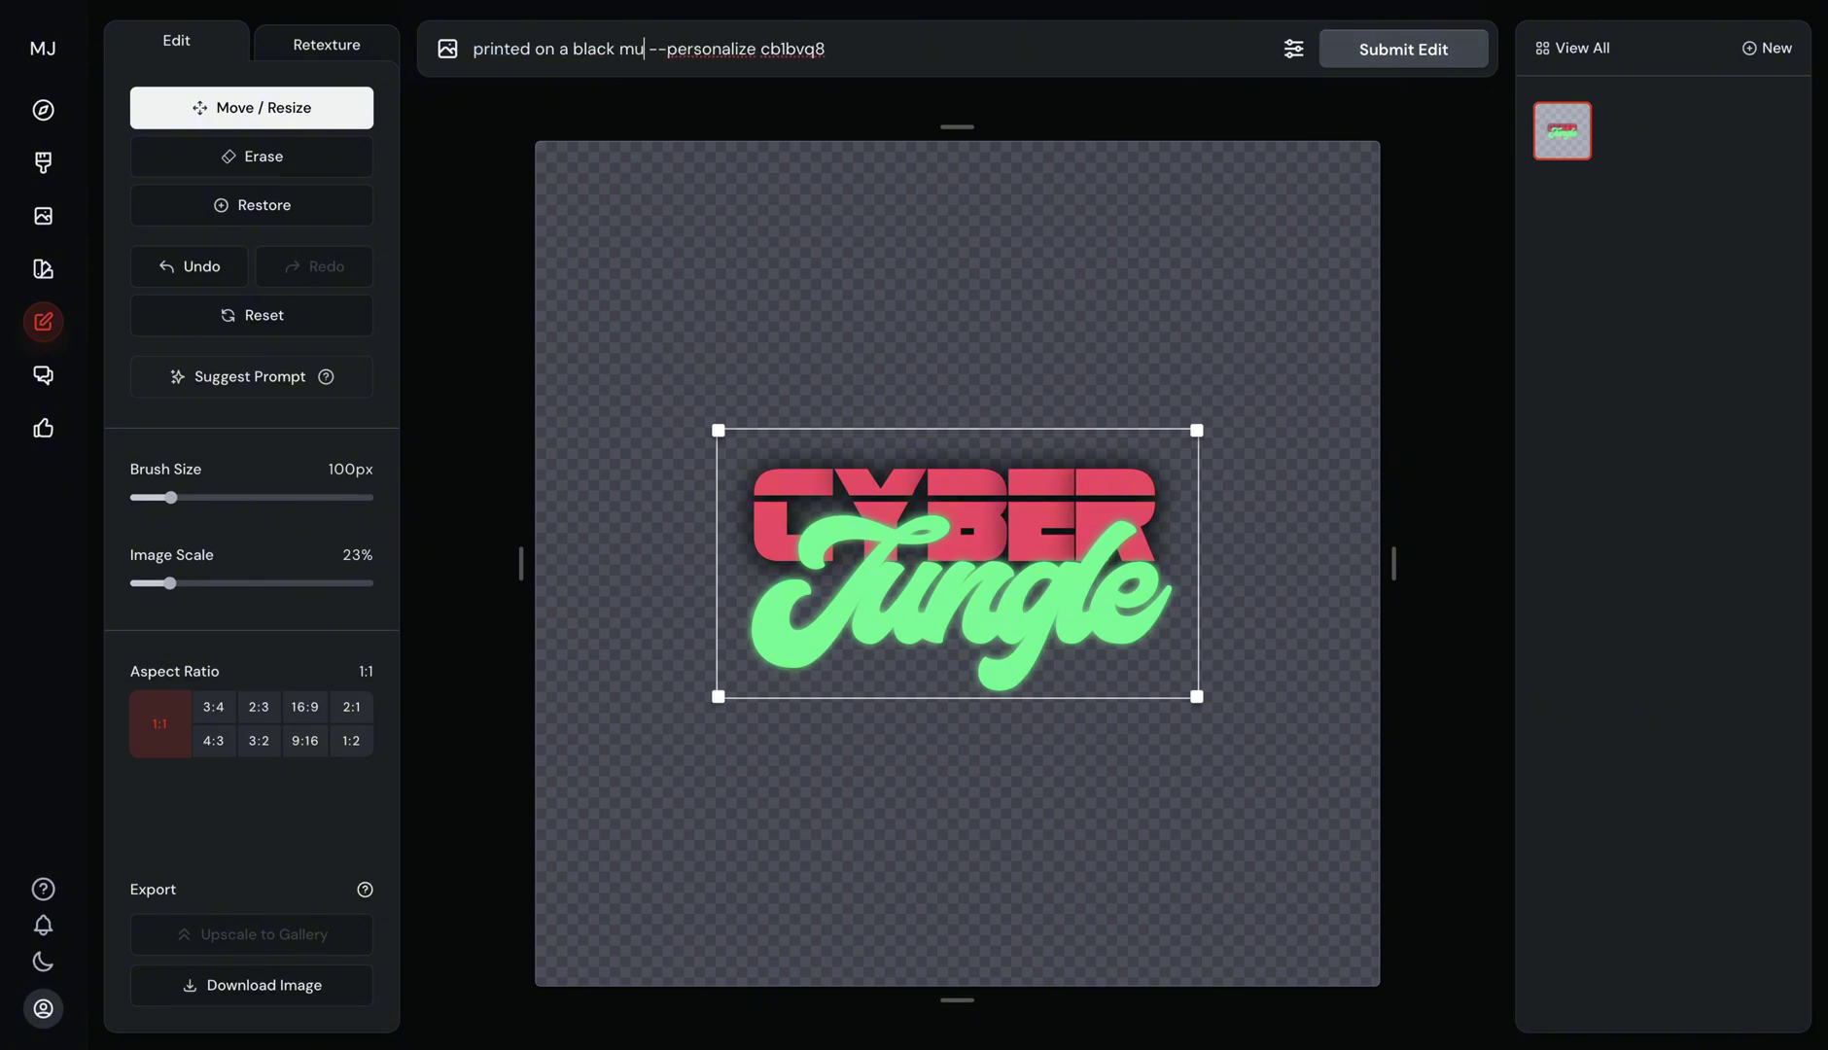
{"action": "left_click", "coordinate": [1422, 59]}
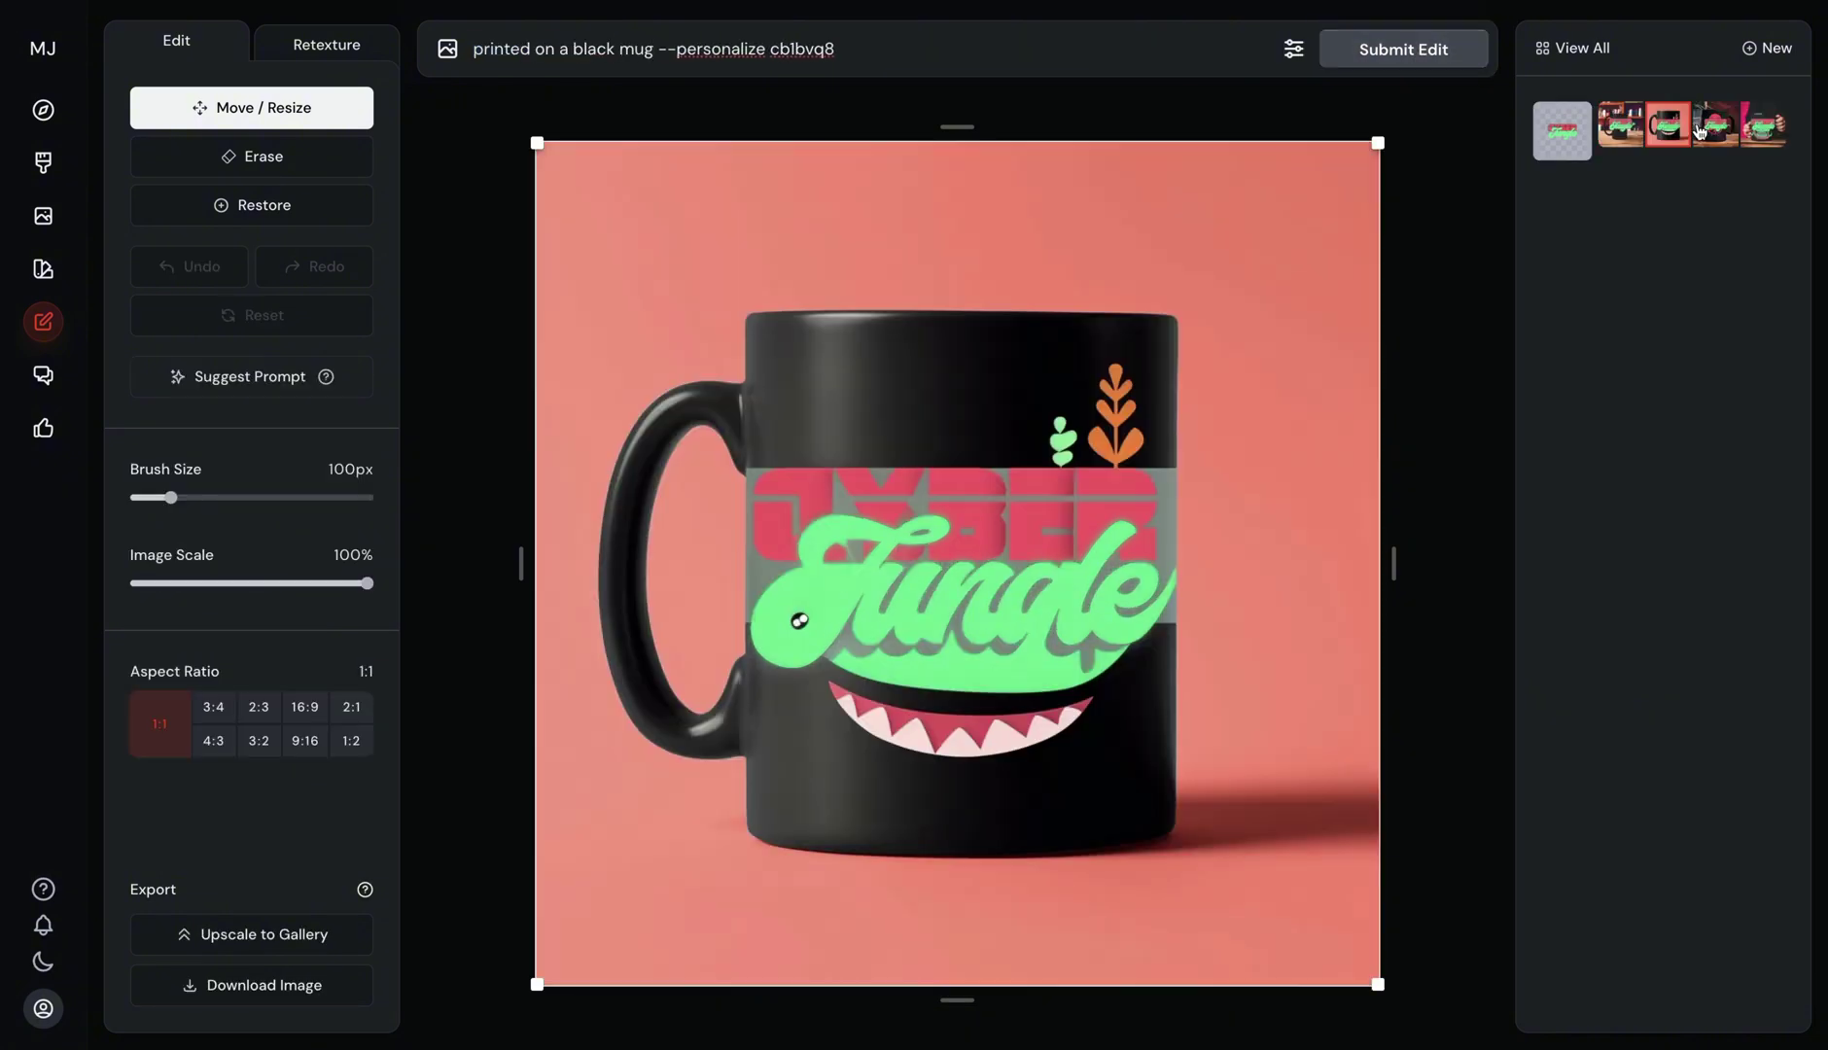
- Compare the four generated mug variations and select the second one with the plain coral background
{"action": "left_click", "coordinate": [1711, 127]}
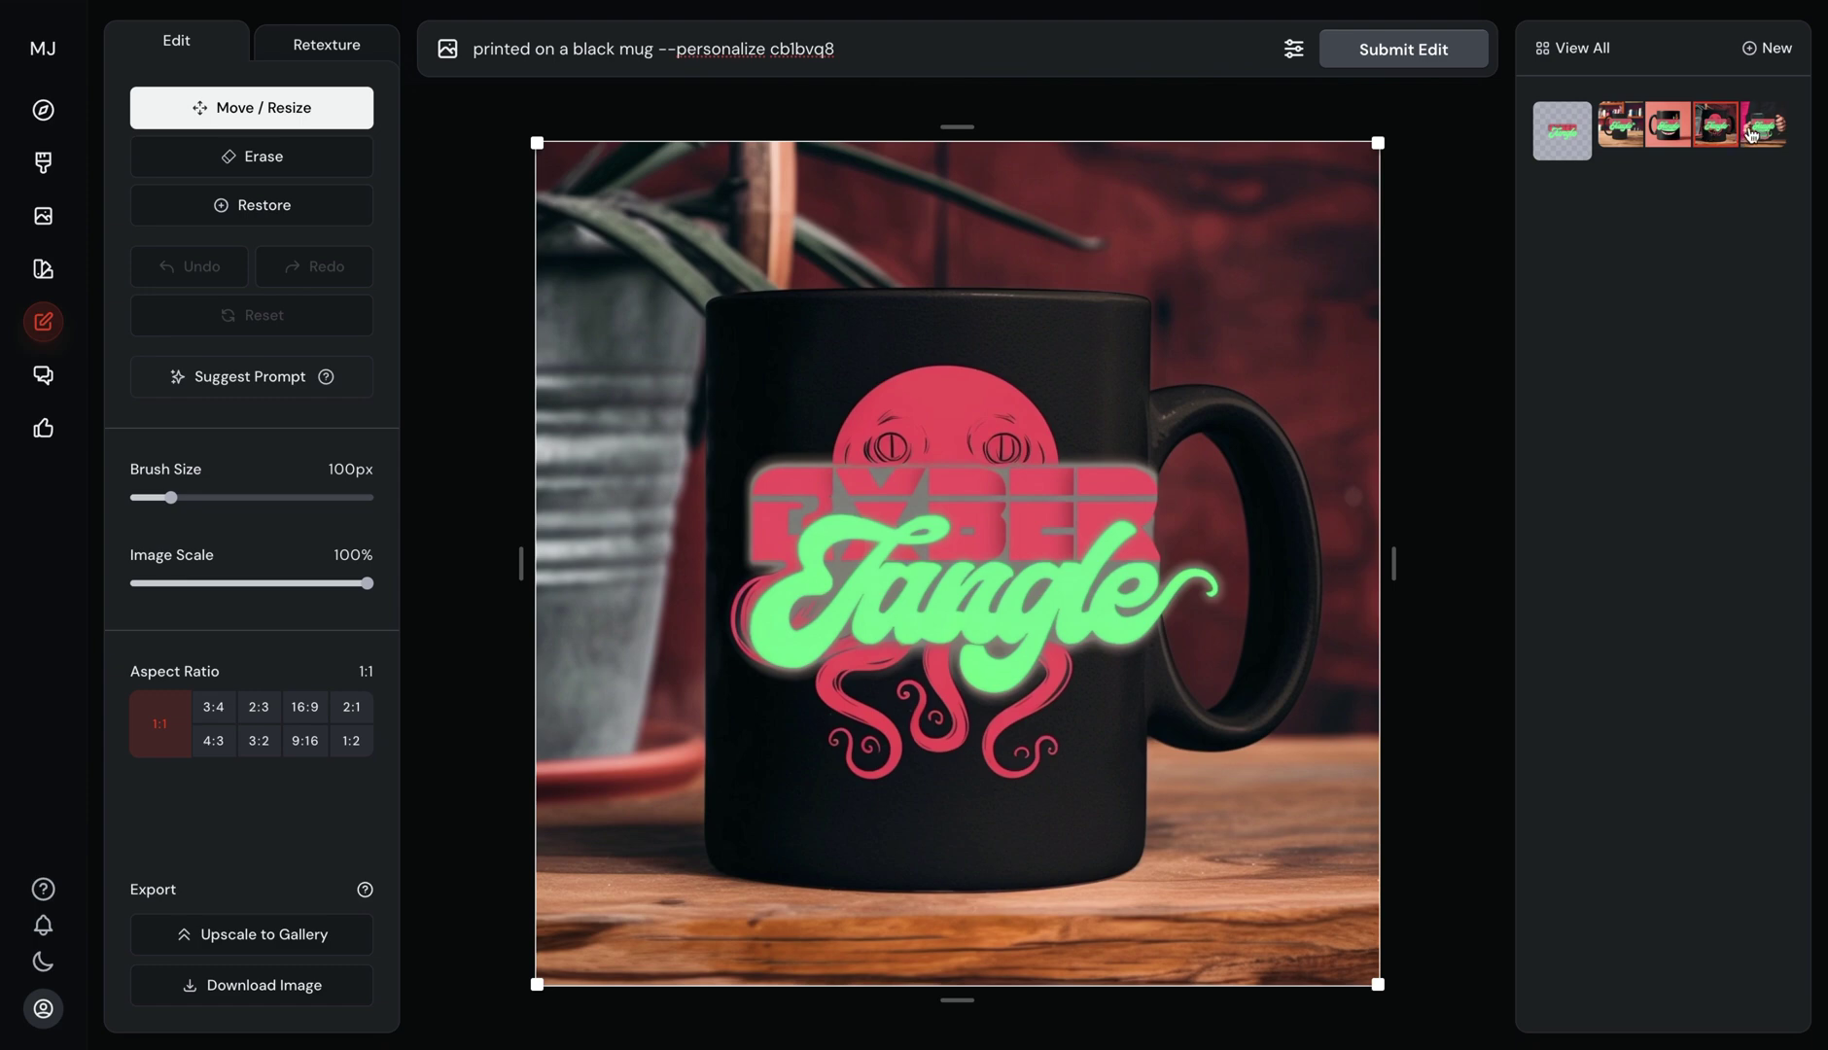
{"action": "left_click", "coordinate": [1751, 135]}
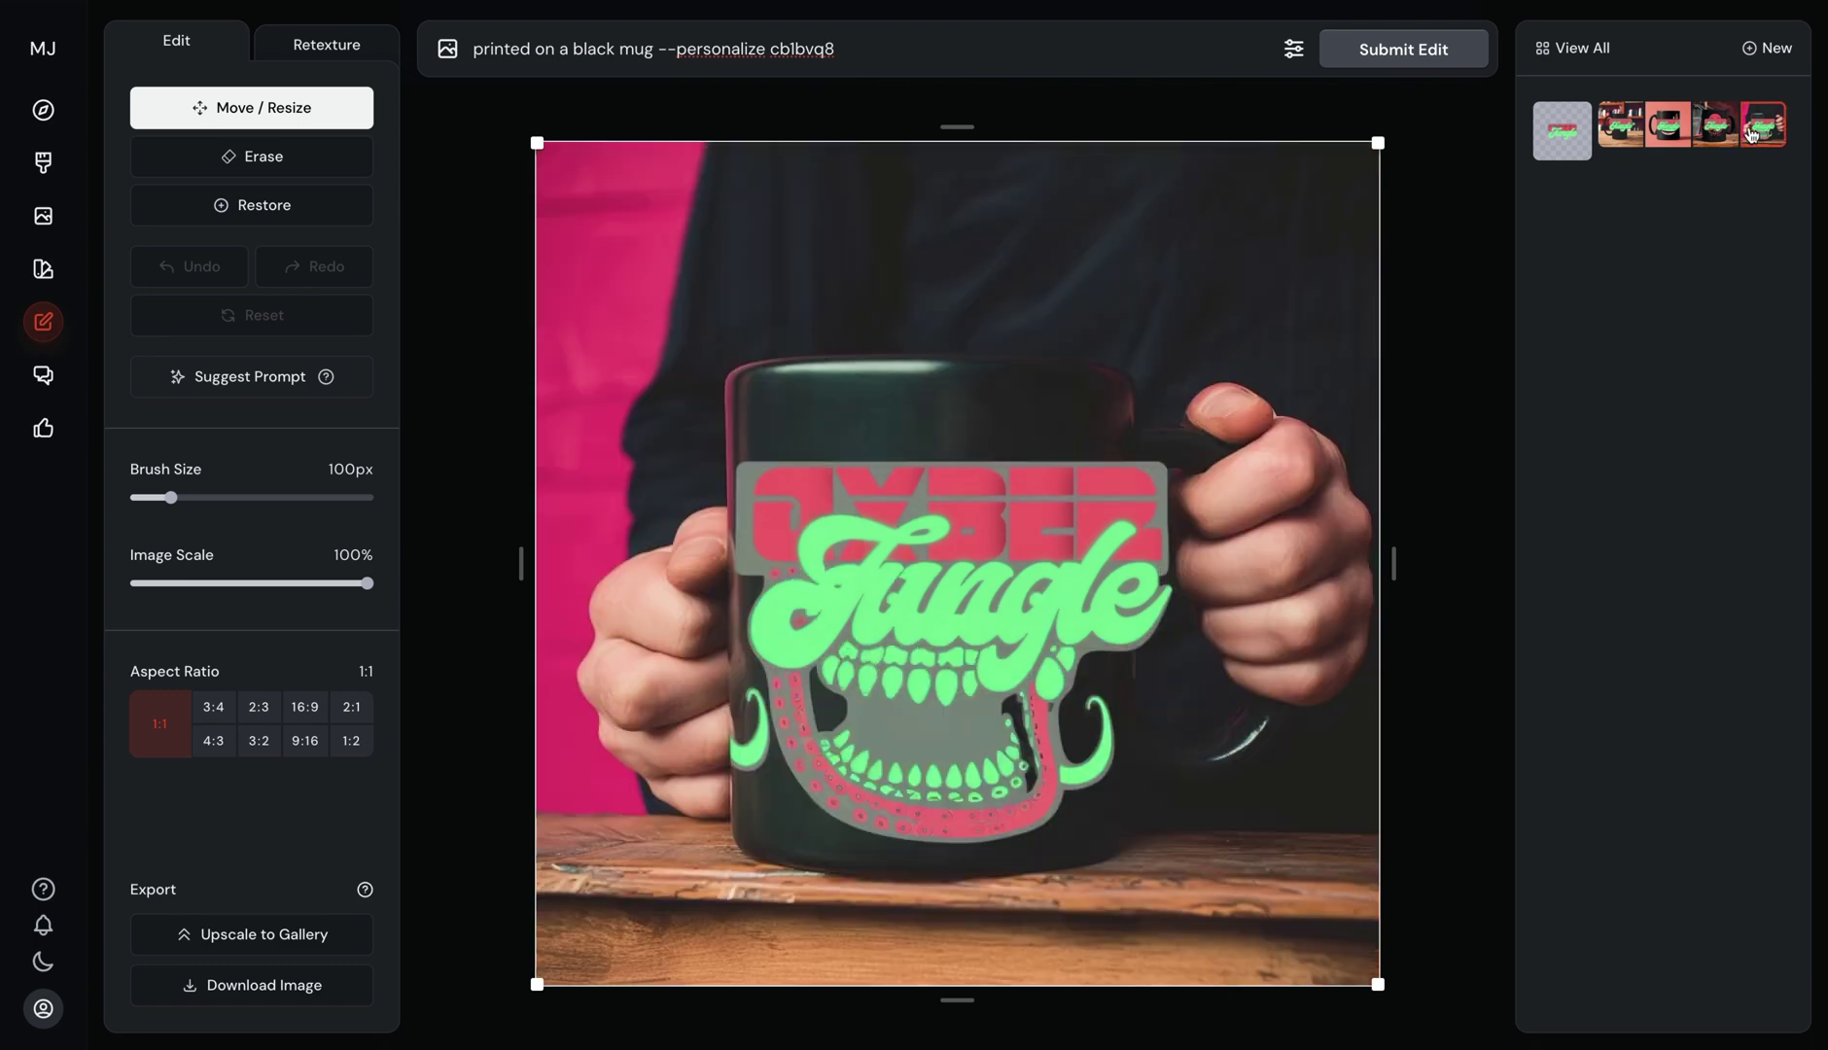
{"action": "left_click", "coordinate": [1627, 136]}
{"action": "left_click", "coordinate": [1675, 134]}
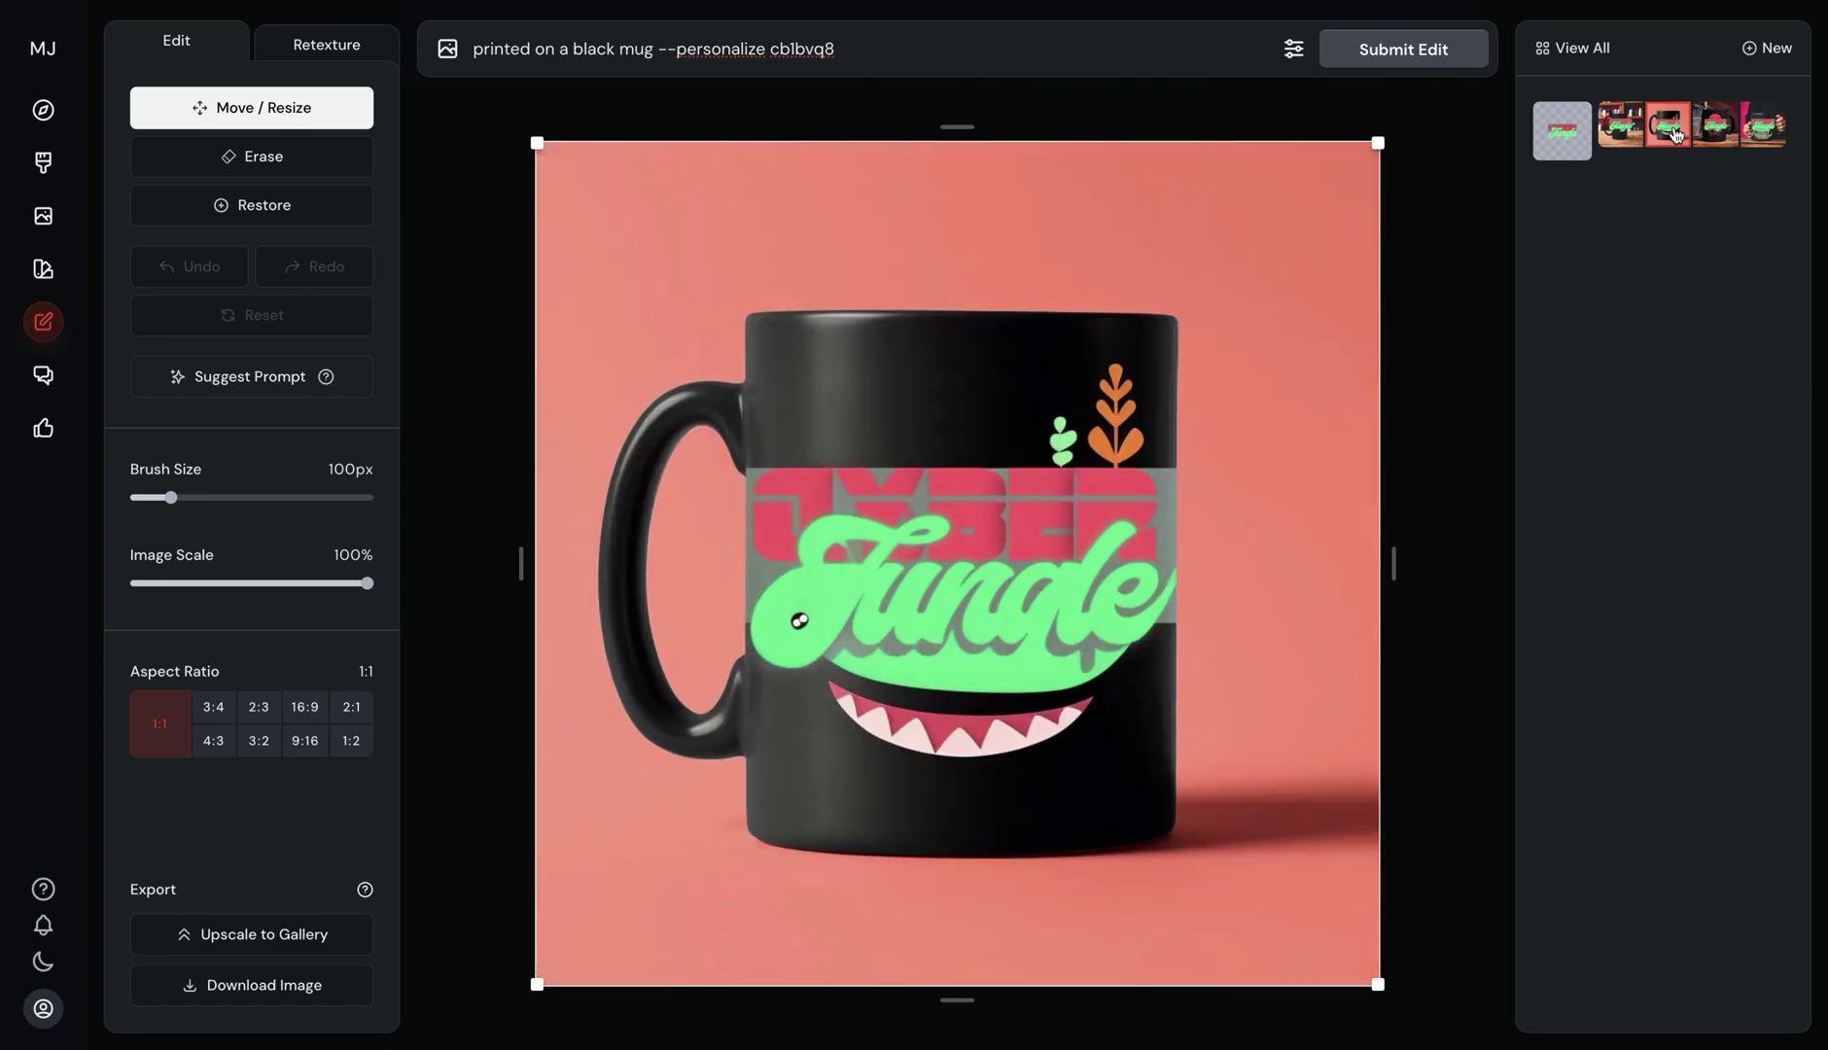
- Compare the third, first and second mug variations again and return to the first one with the bookshelf background
{"action": "left_click", "coordinate": [1721, 128]}
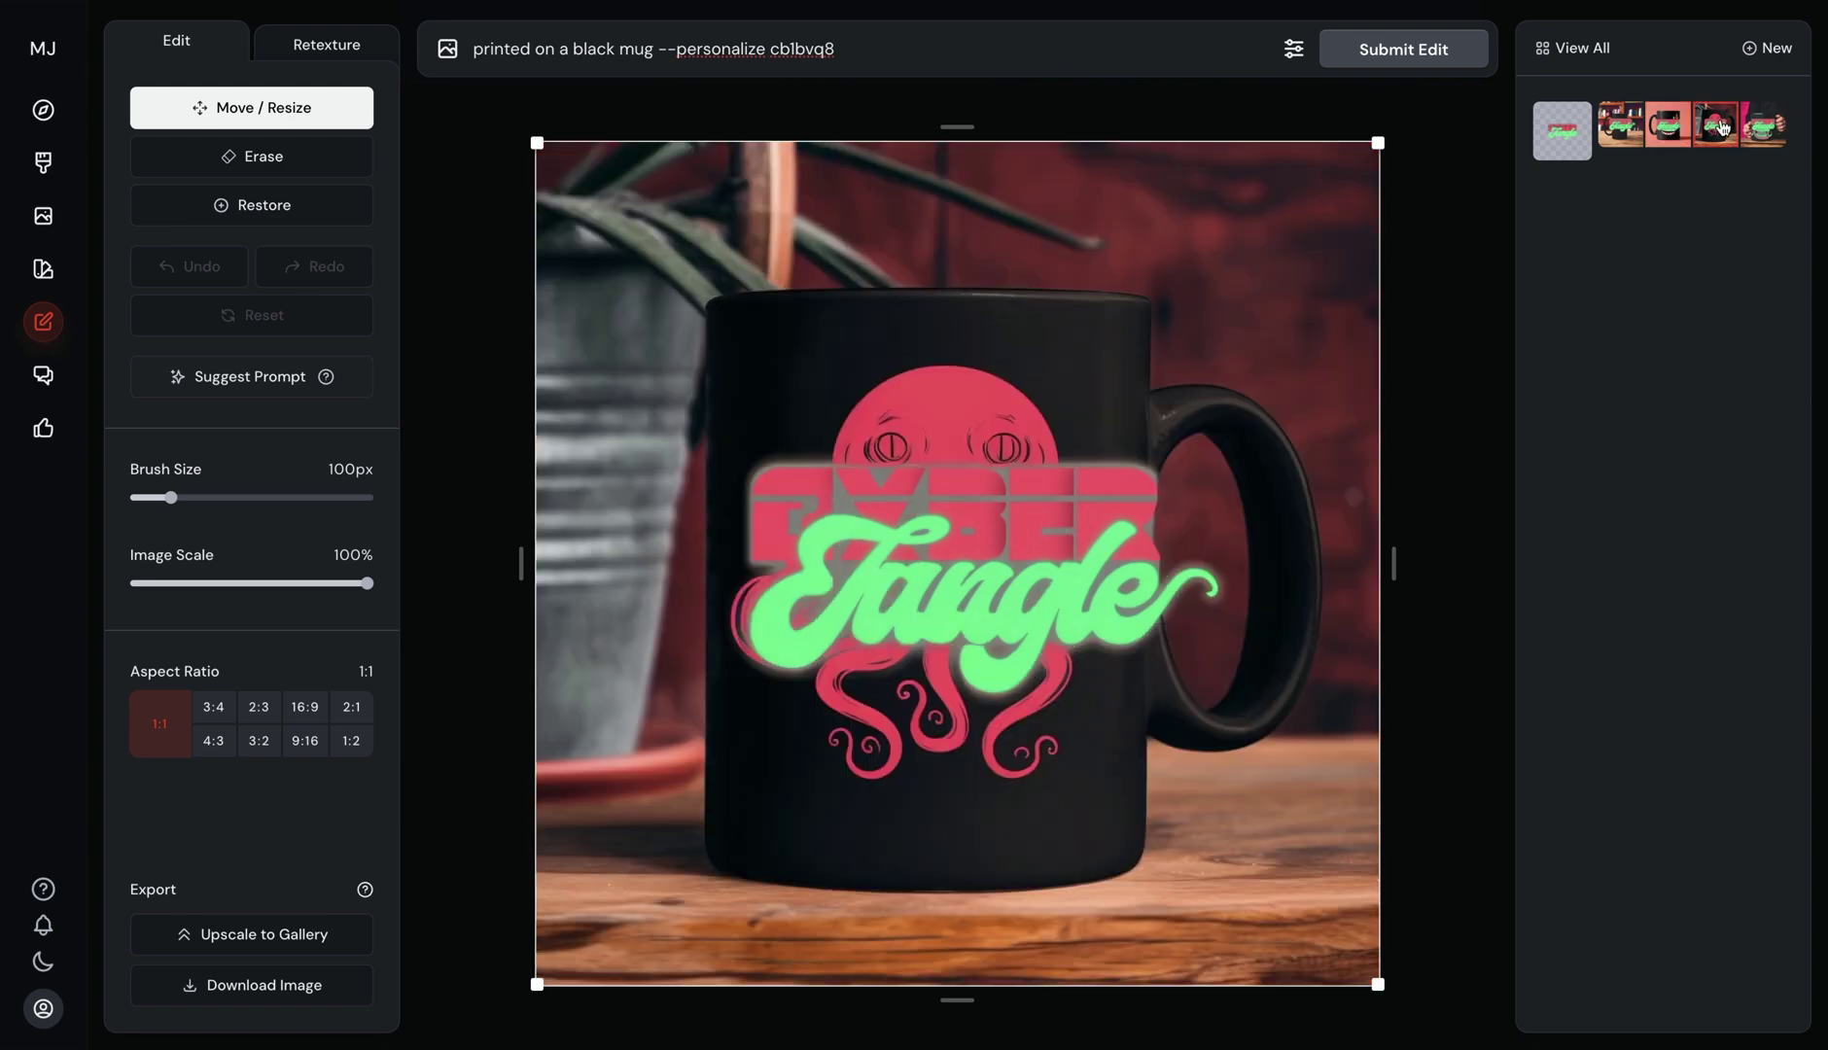
{"action": "left_click", "coordinate": [1618, 134]}
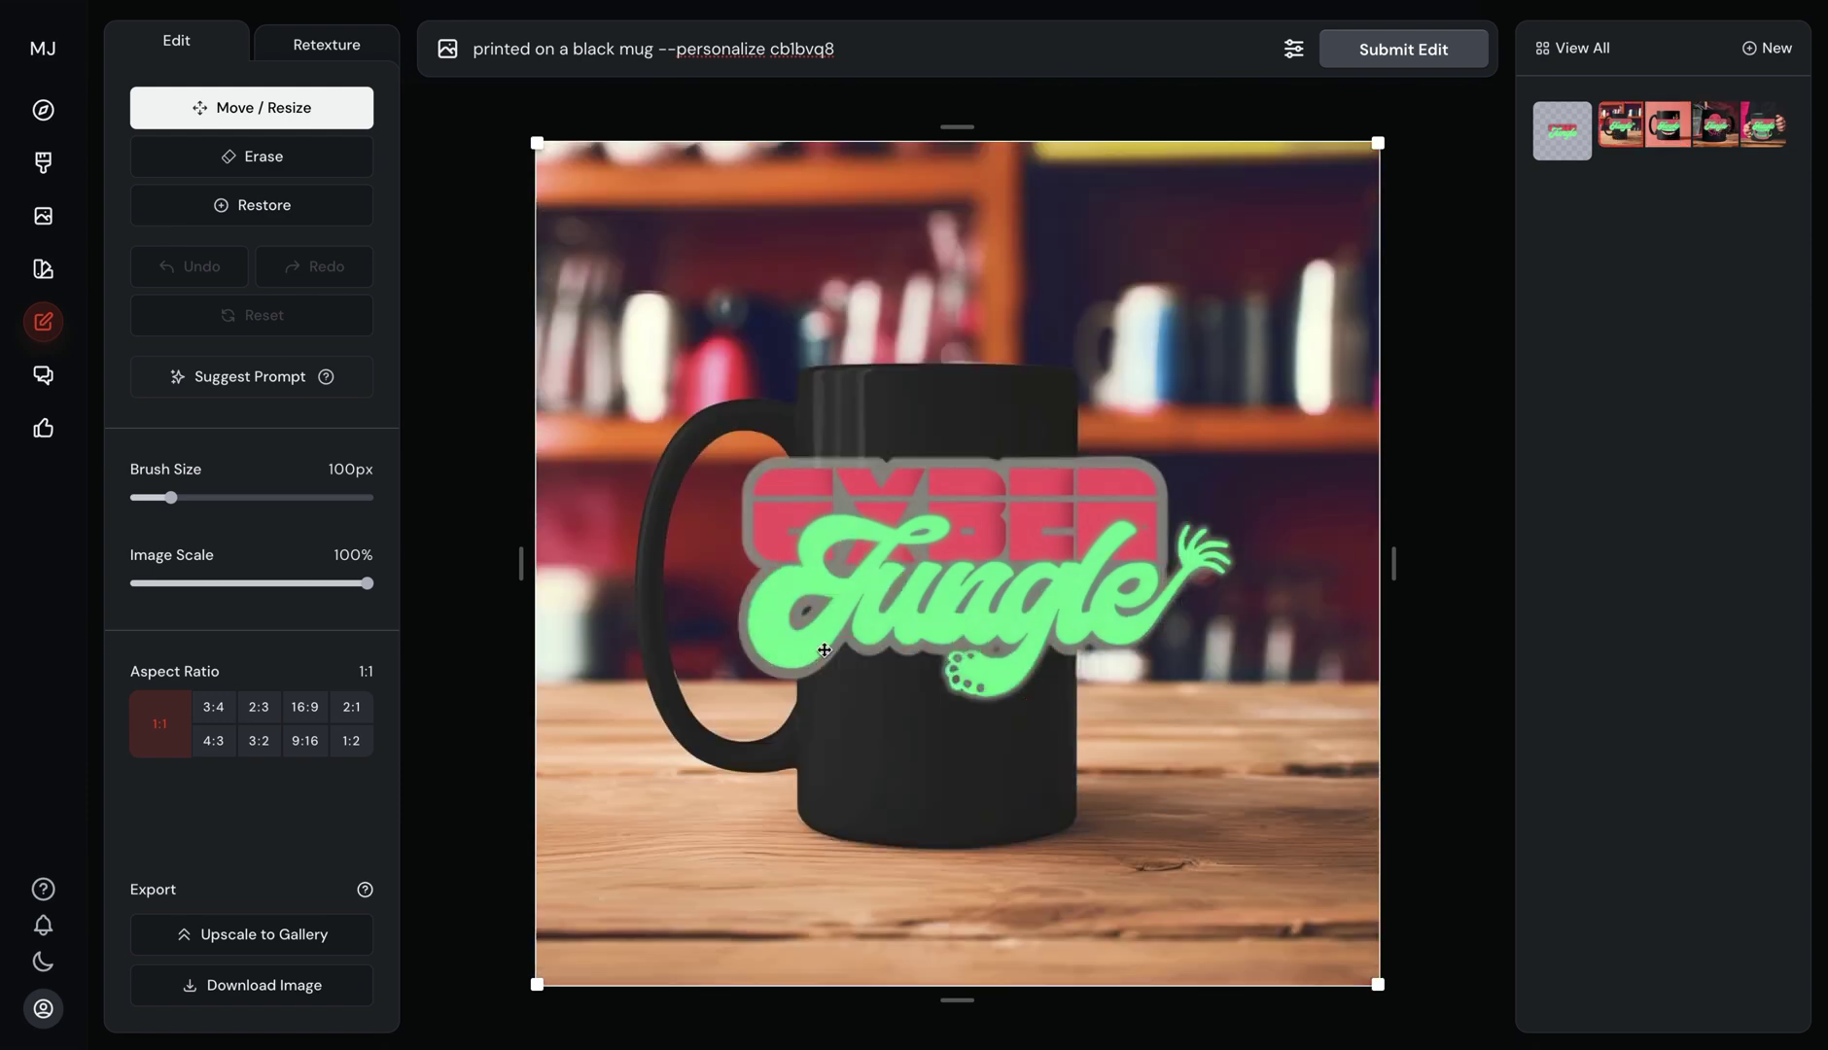
{"action": "left_click", "coordinate": [1667, 134]}
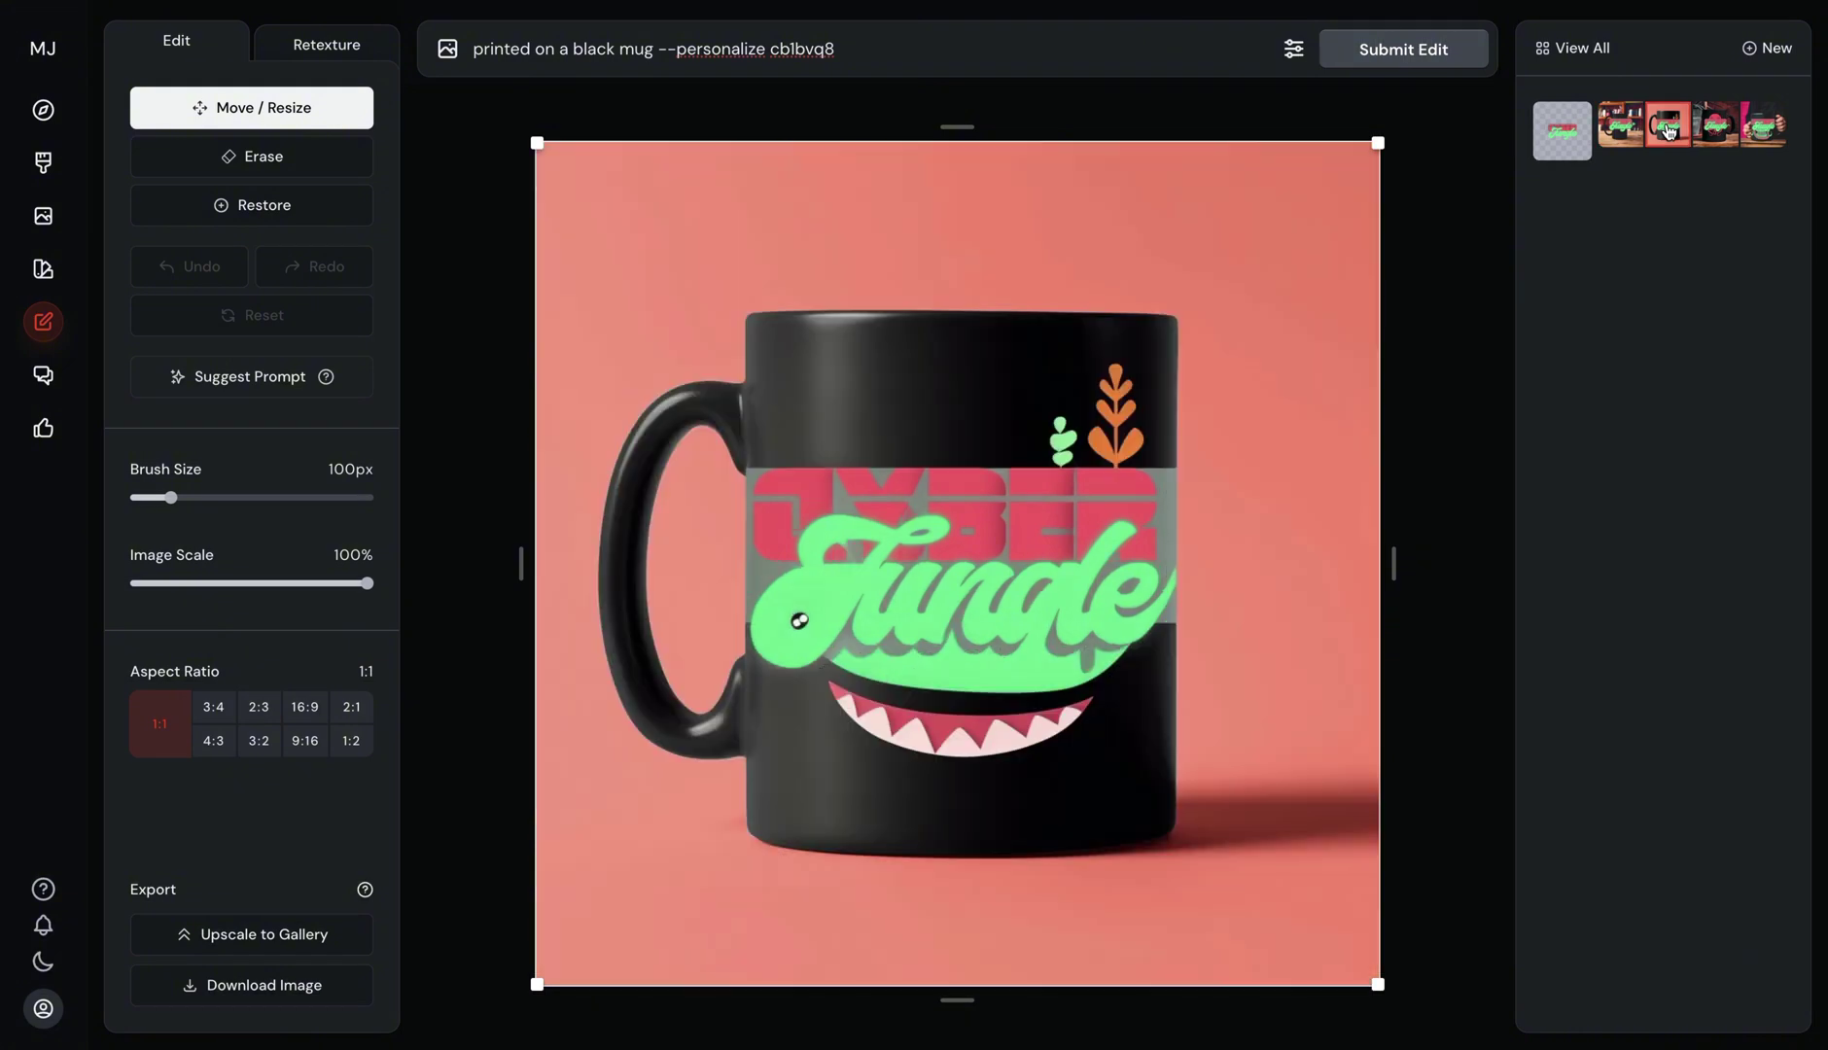
{"action": "left_click", "coordinate": [1629, 132]}
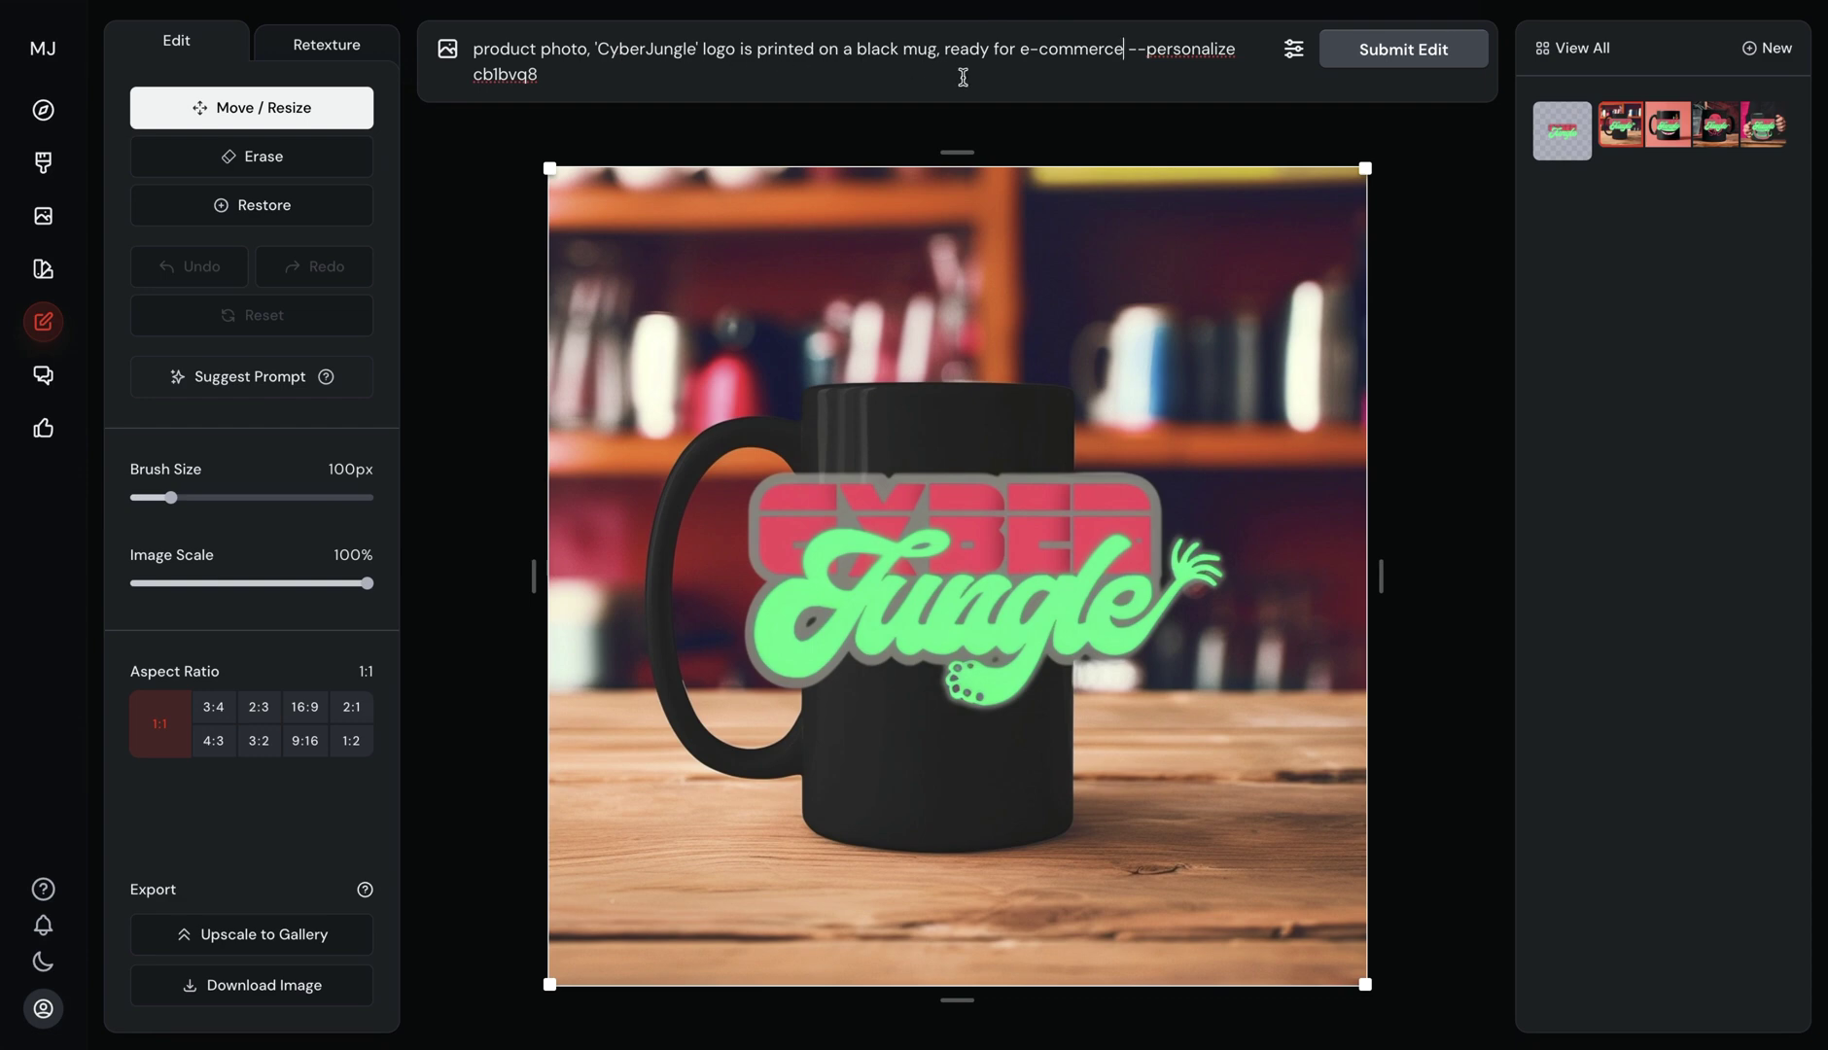
- Submit the edit with the prompt "product photo, 'CyberJungle' logo is printed on a black mug, ready for e-commerce" and review the four results
{"action": "left_click", "coordinate": [1406, 53]}
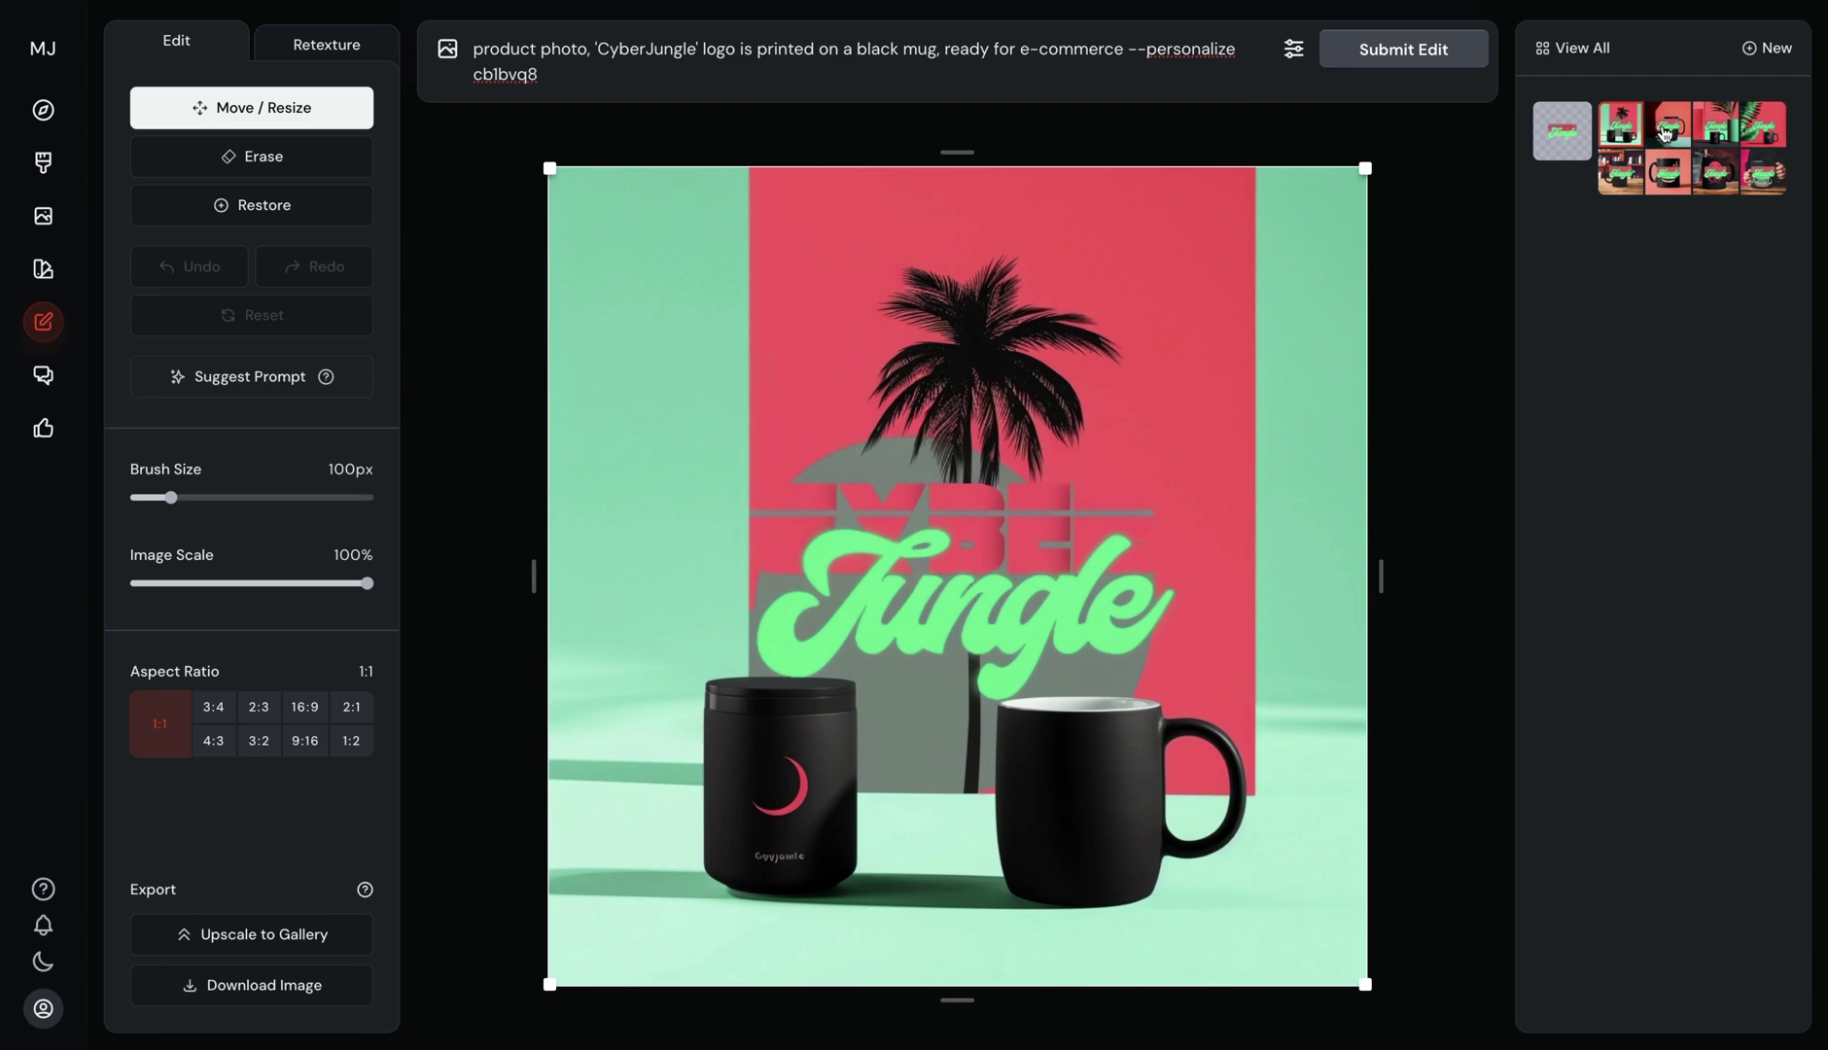
{"action": "left_click", "coordinate": [1665, 135]}
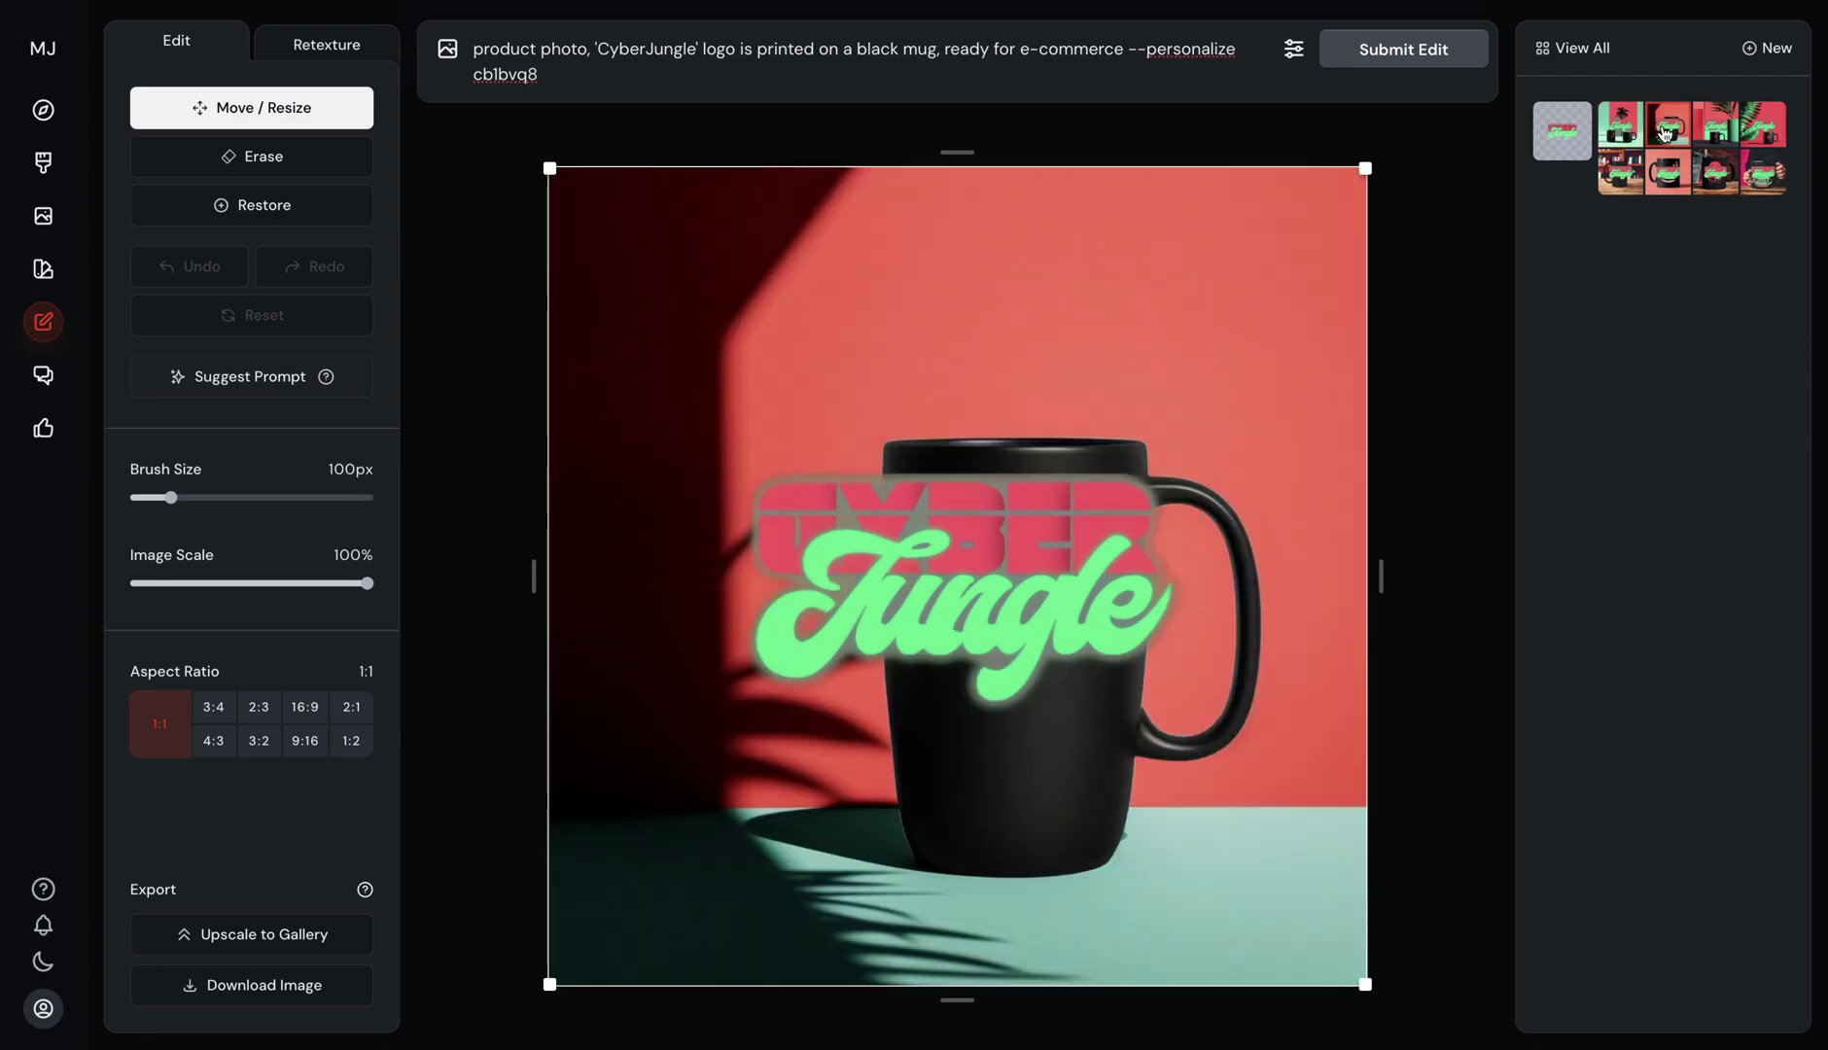
{"action": "left_click", "coordinate": [1715, 128]}
{"action": "left_click", "coordinate": [1756, 126]}
- Start a fresh image edit and clear the old mug prompt
{"action": "left_click", "coordinate": [42, 322]}
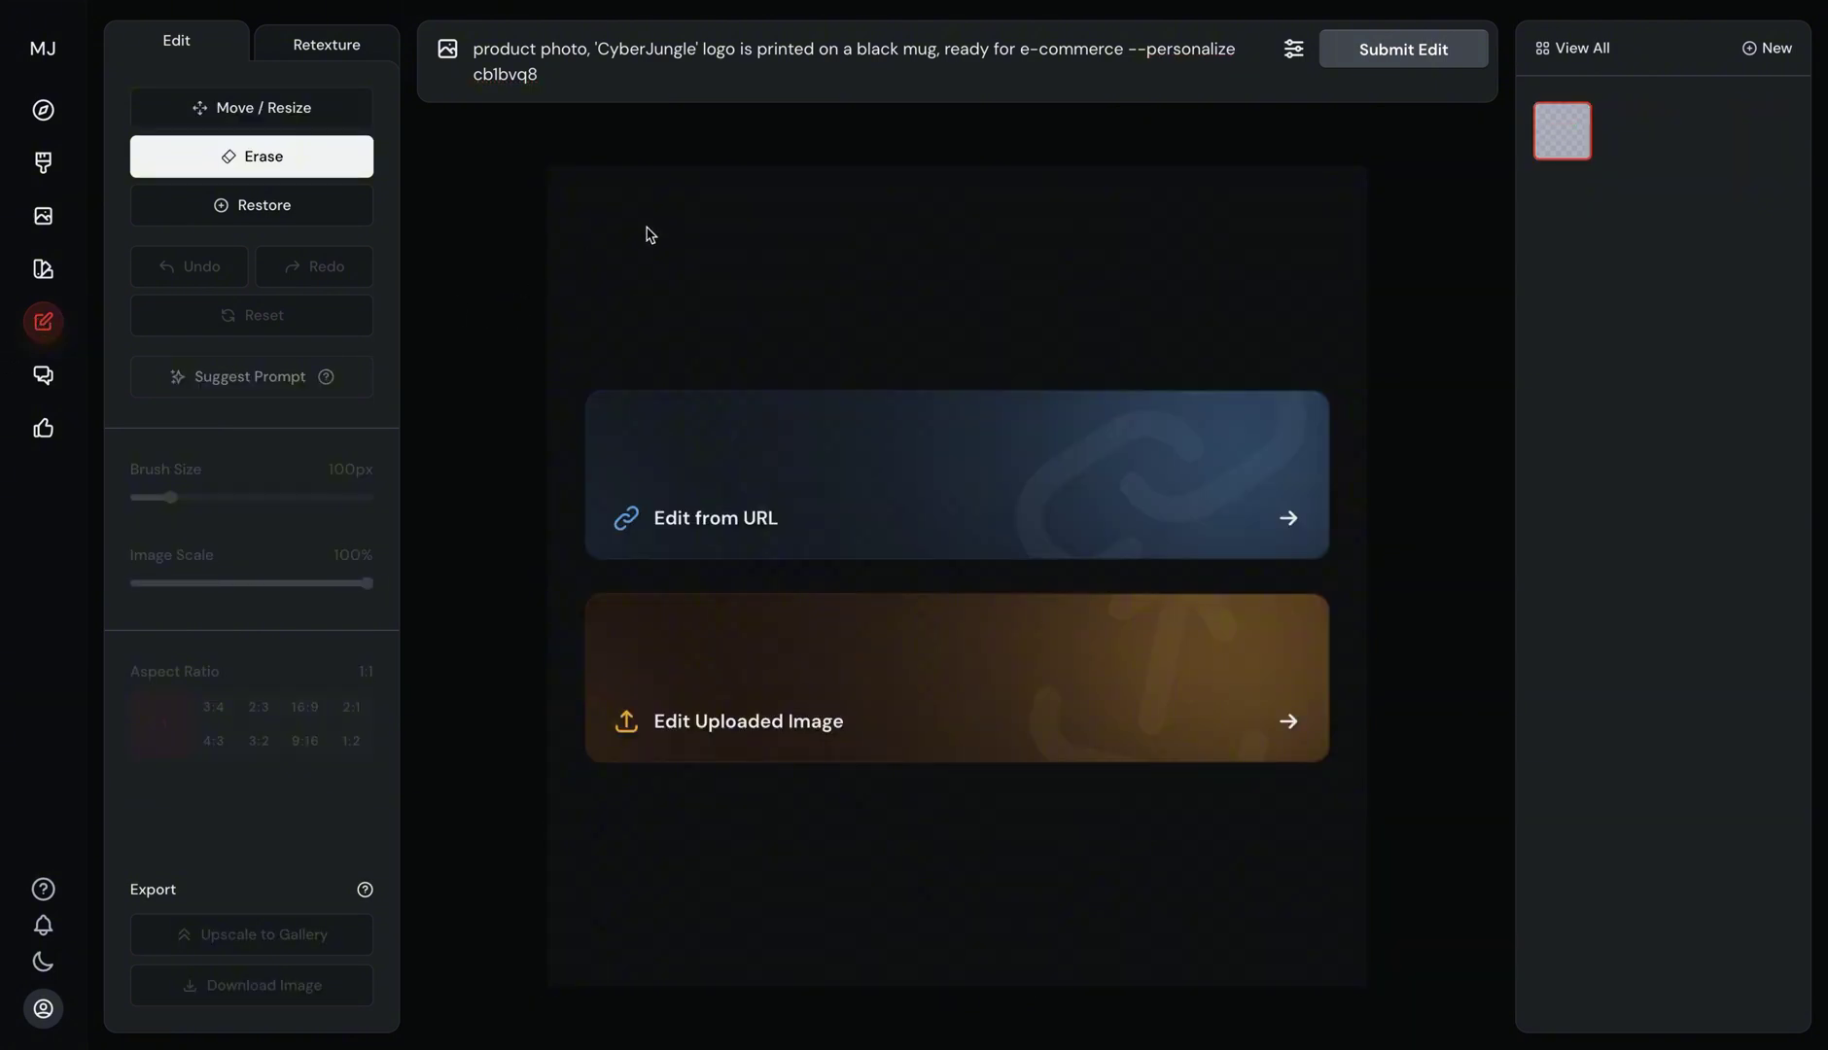
{"action": "triple_click", "coordinate": [579, 74]}
{"action": "key", "text": "BackSpace"}
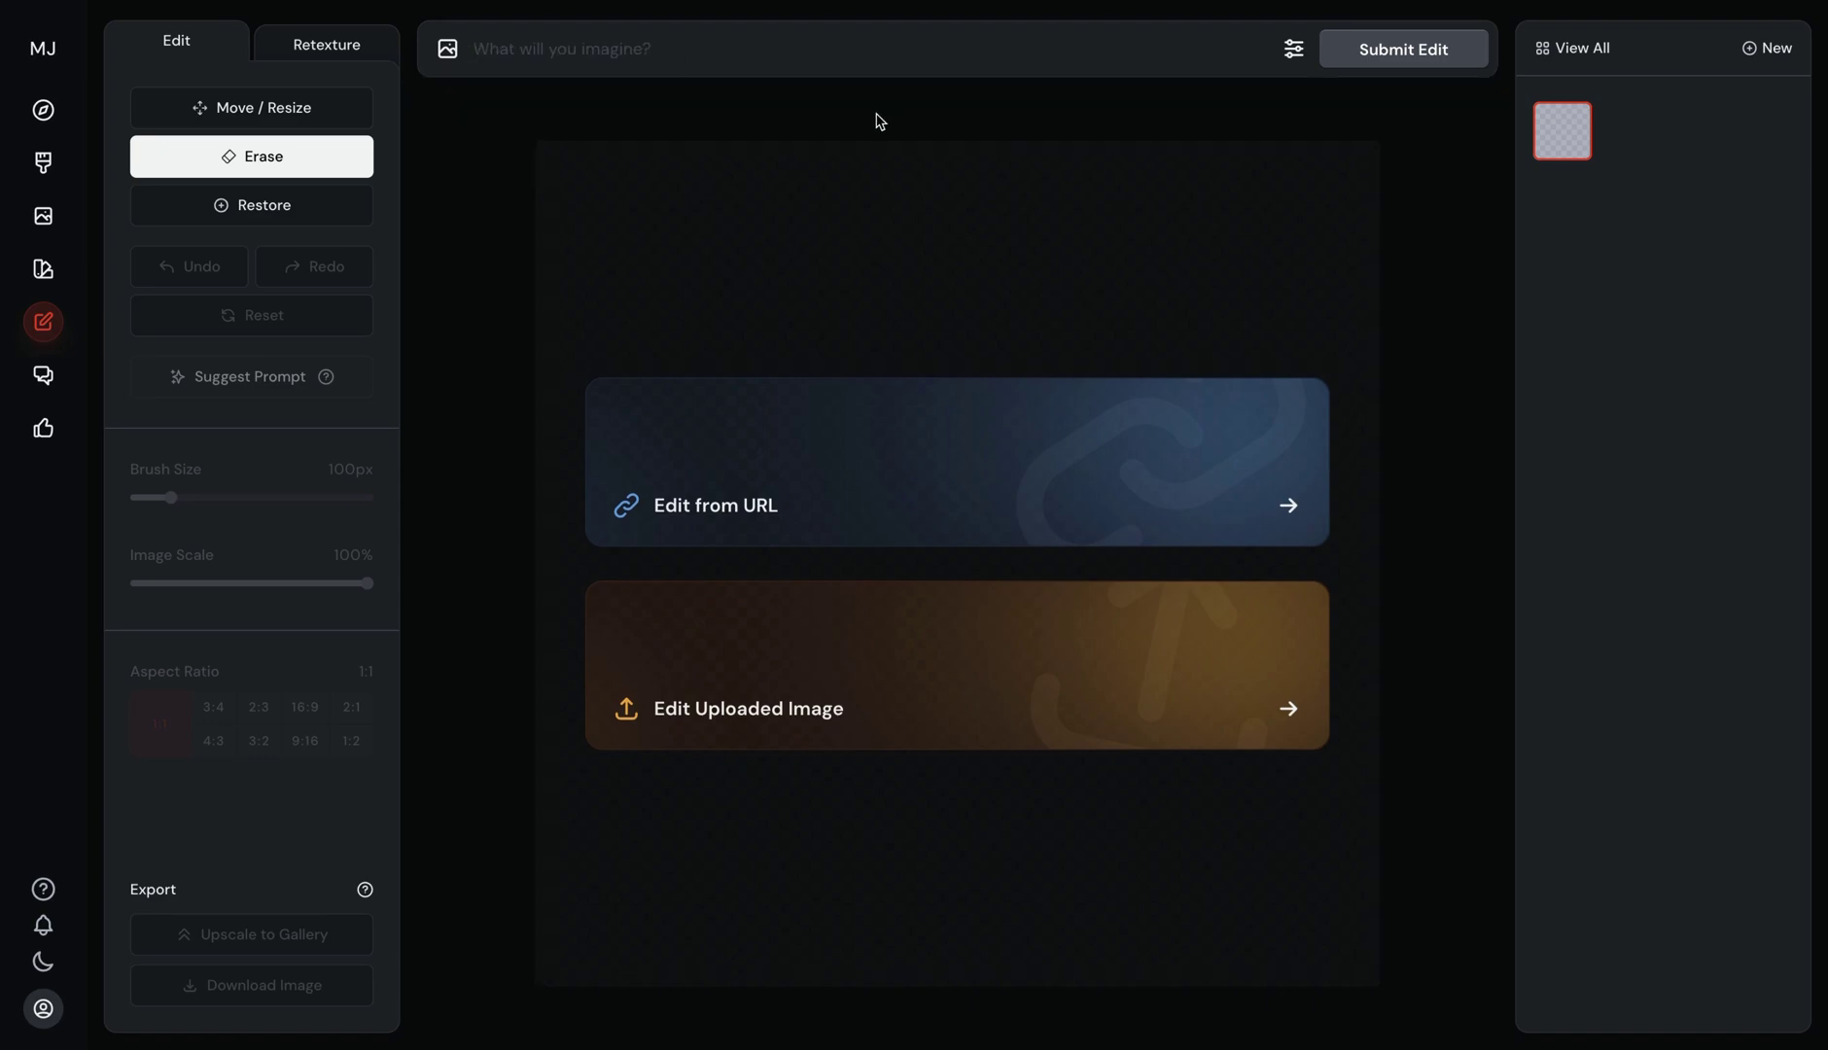
- Preview and upload the picture of the wooden chair in a sunlit room, and generate a suggested prompt for it
{"action": "left_click", "coordinate": [953, 708]}
{"action": "left_click", "coordinate": [458, 158]}
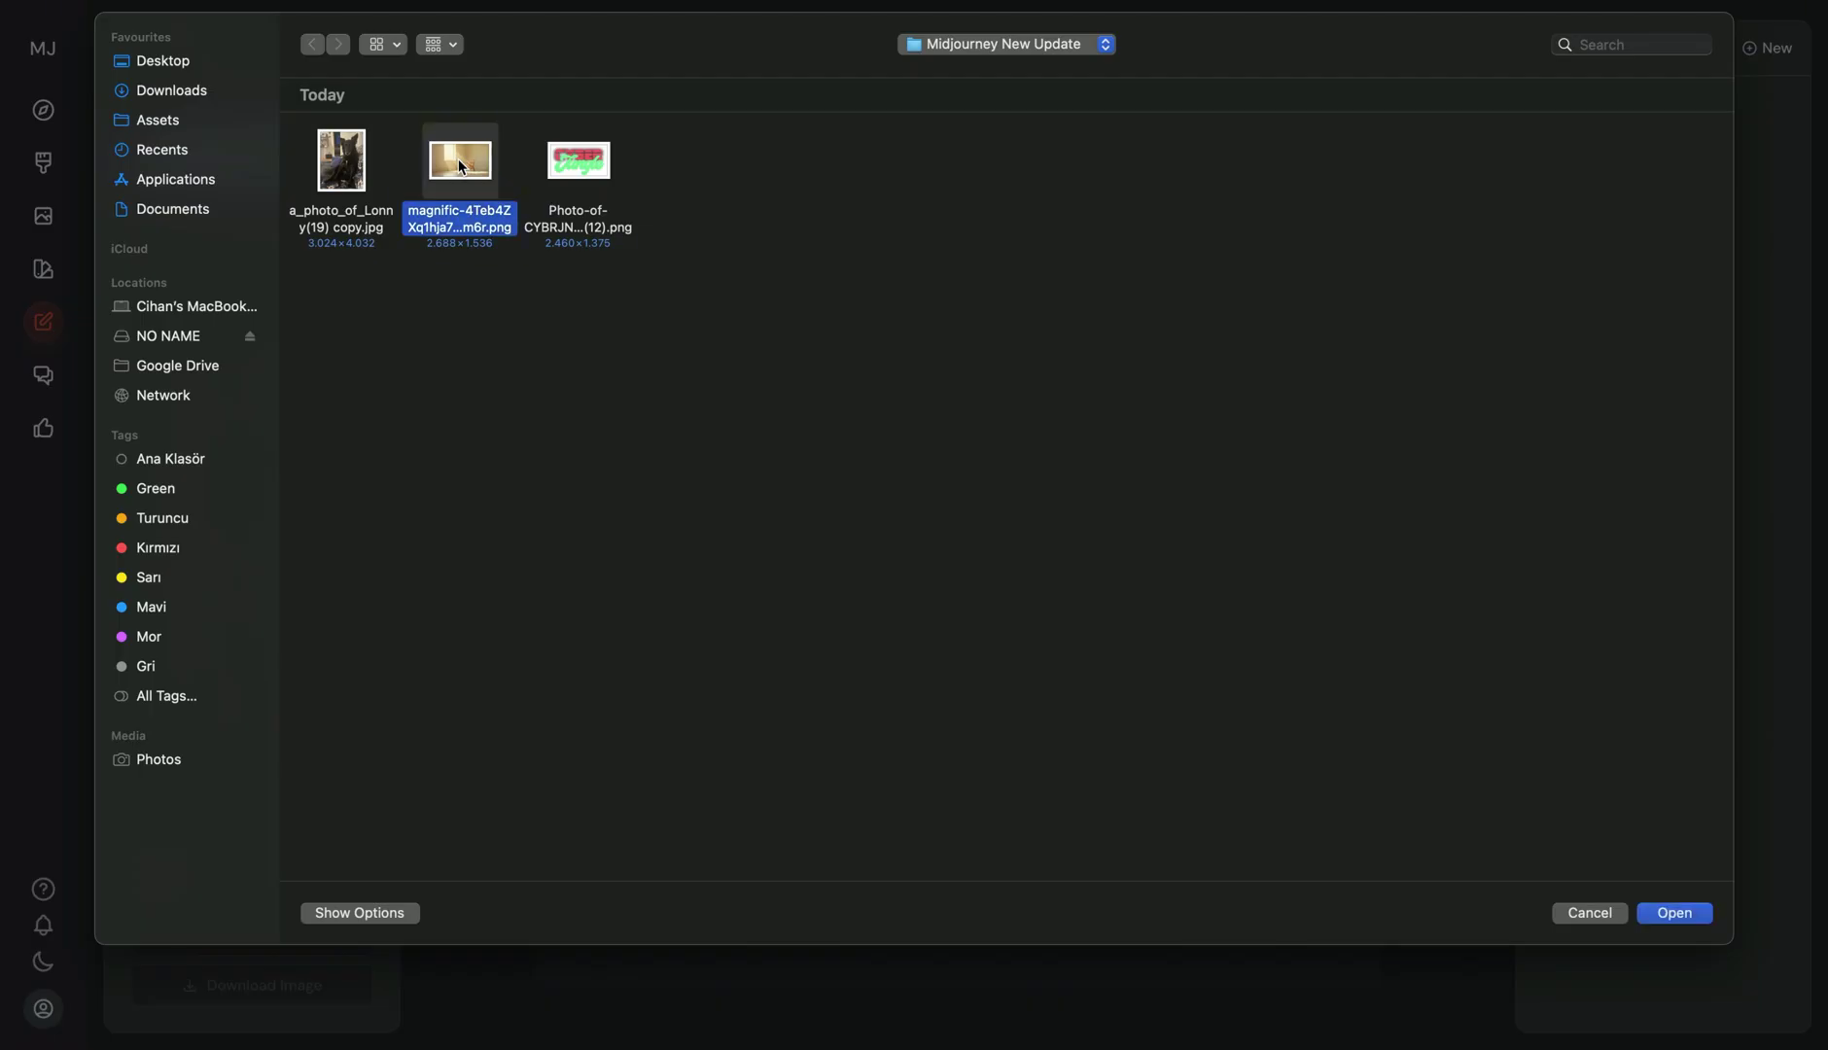
{"action": "key", "text": "space"}
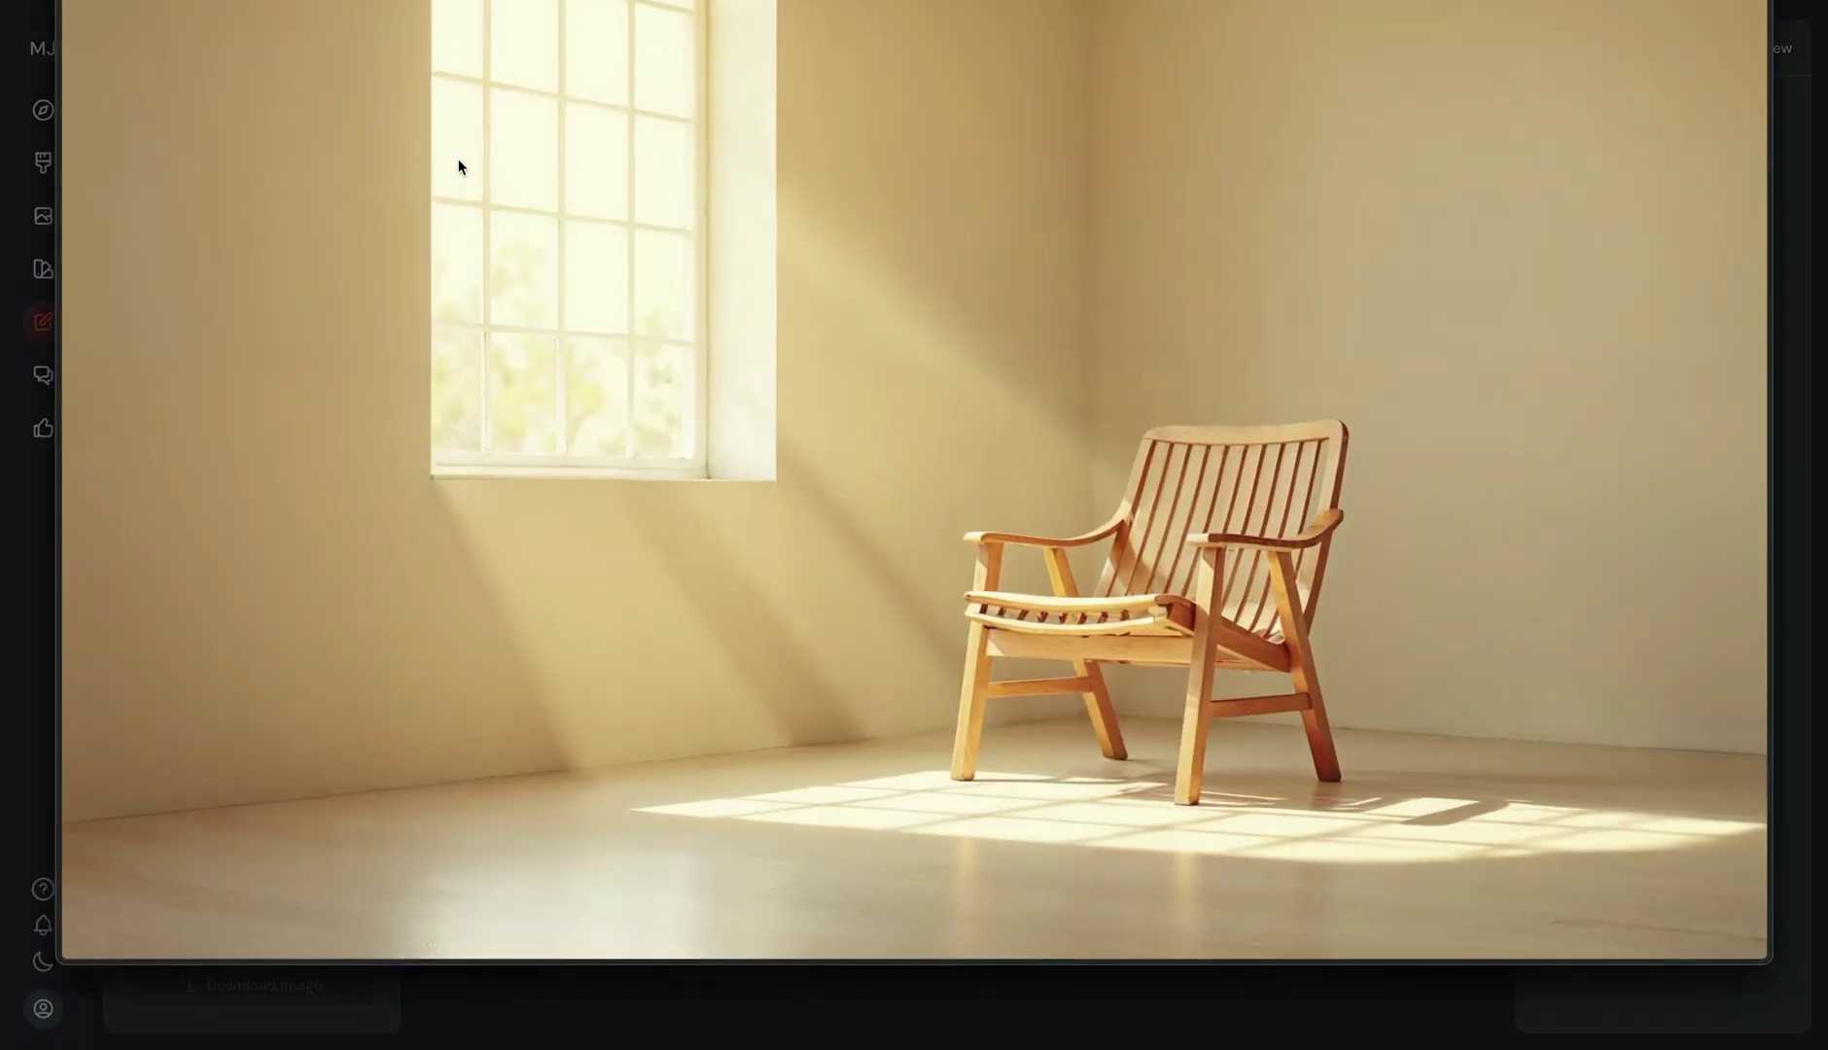
{"action": "key", "text": "space"}
{"action": "double_click", "coordinate": [458, 158]}
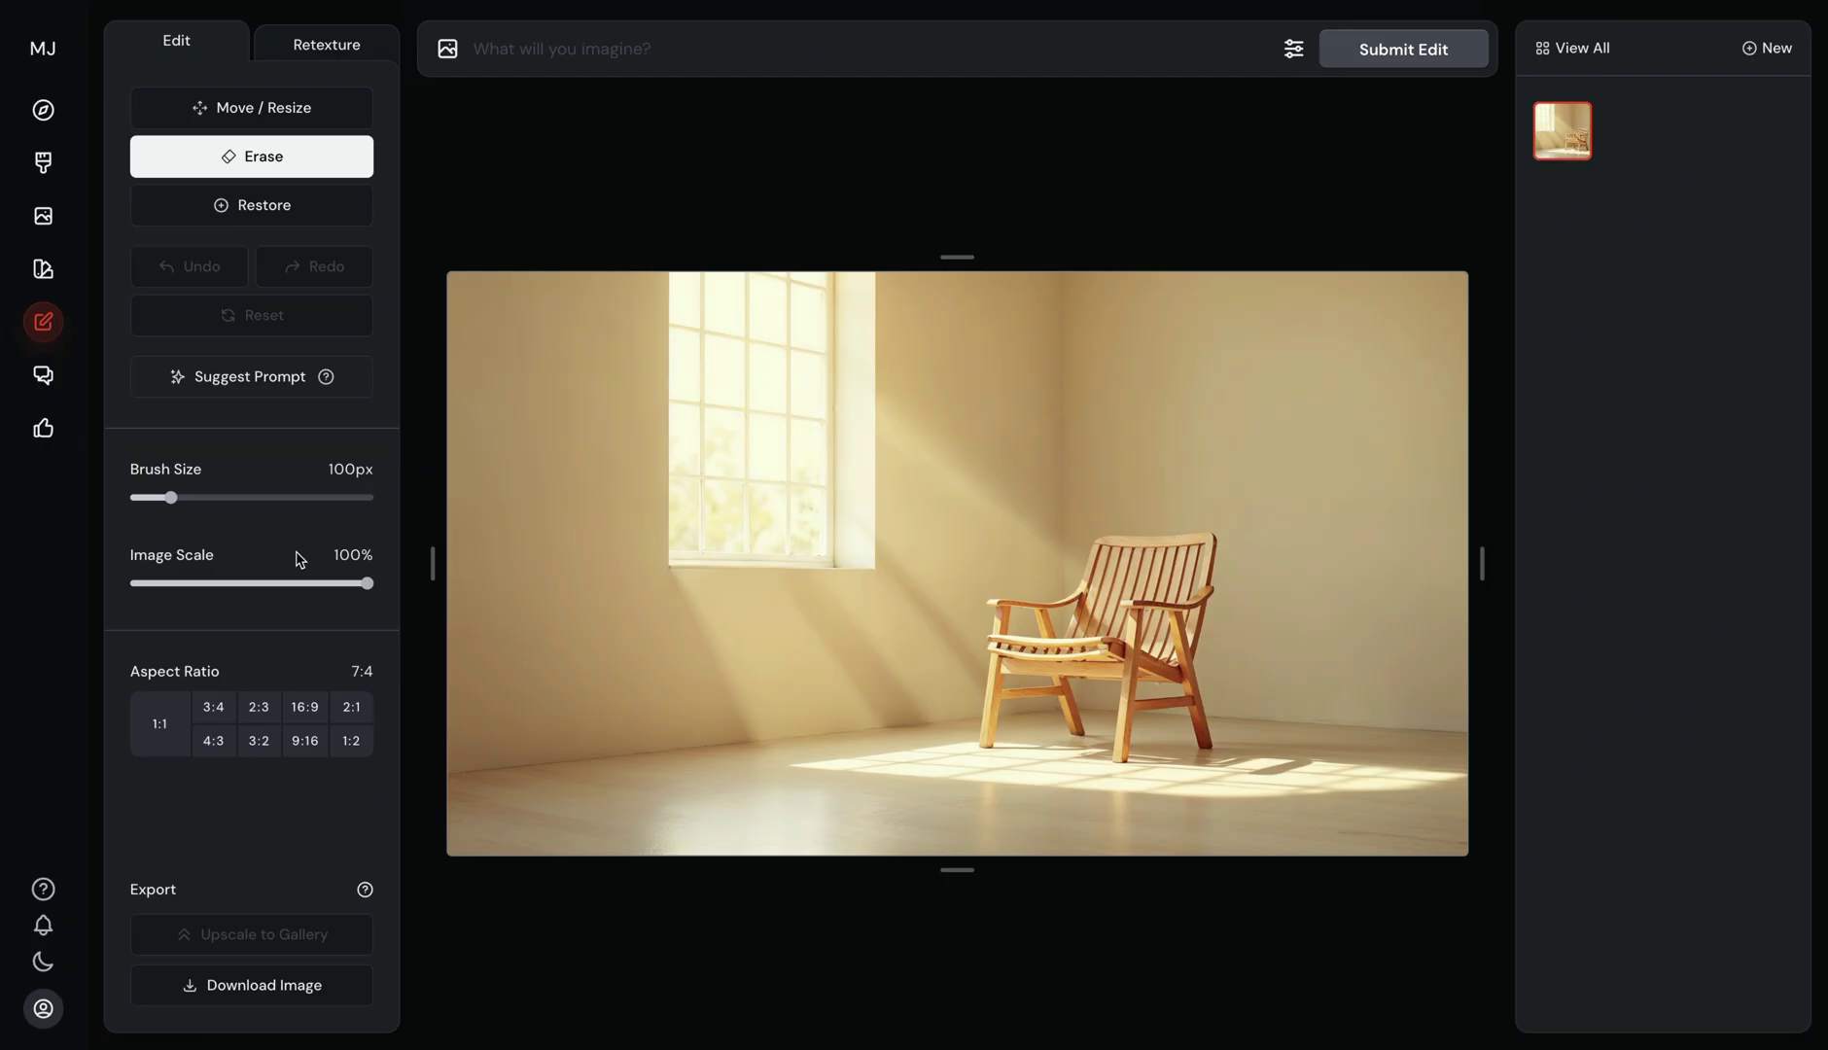
{"action": "mouse_move", "coordinate": [326, 377]}
{"action": "left_click", "coordinate": [239, 379]}
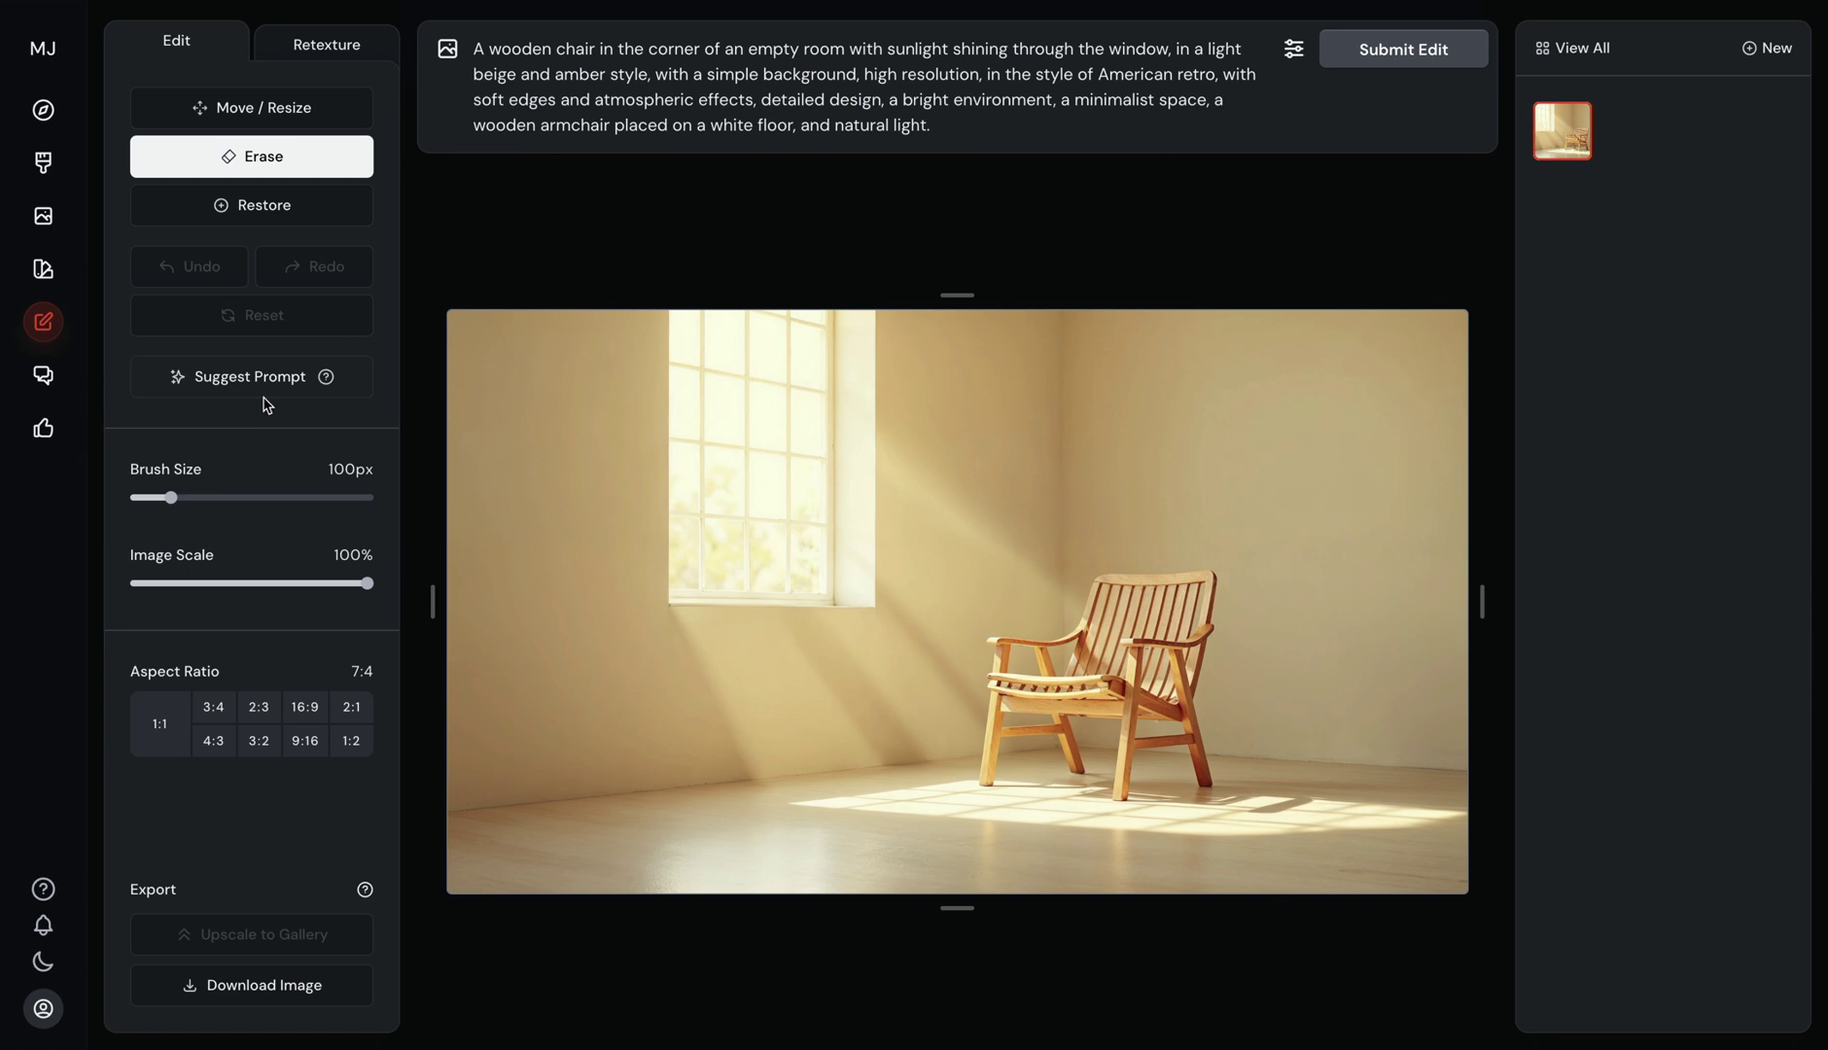
- Erase the wooden chair with a 75 px brush, begin the prompt with "A shiny metallic chair" and submit the edit
{"action": "left_click", "coordinate": [158, 497]}
{"action": "mouse_move", "coordinate": [996, 760]}
{"action": "left_mouse_down"}
{"action": "mouse_move", "coordinate": [996, 707]}
{"action": "mouse_move", "coordinate": [1083, 758]}
{"action": "mouse_move", "coordinate": [1039, 651]}
{"action": "mouse_move", "coordinate": [1018, 661]}
{"action": "mouse_move", "coordinate": [1089, 685]}
{"action": "mouse_move", "coordinate": [1150, 640]}
{"action": "mouse_move", "coordinate": [1202, 745]}
{"action": "left_mouse_up"}
{"action": "left_click_drag", "start_coordinate": [489, 48], "coordinate": [739, 48]}
{"action": "type", "text": "shiny metallic"}
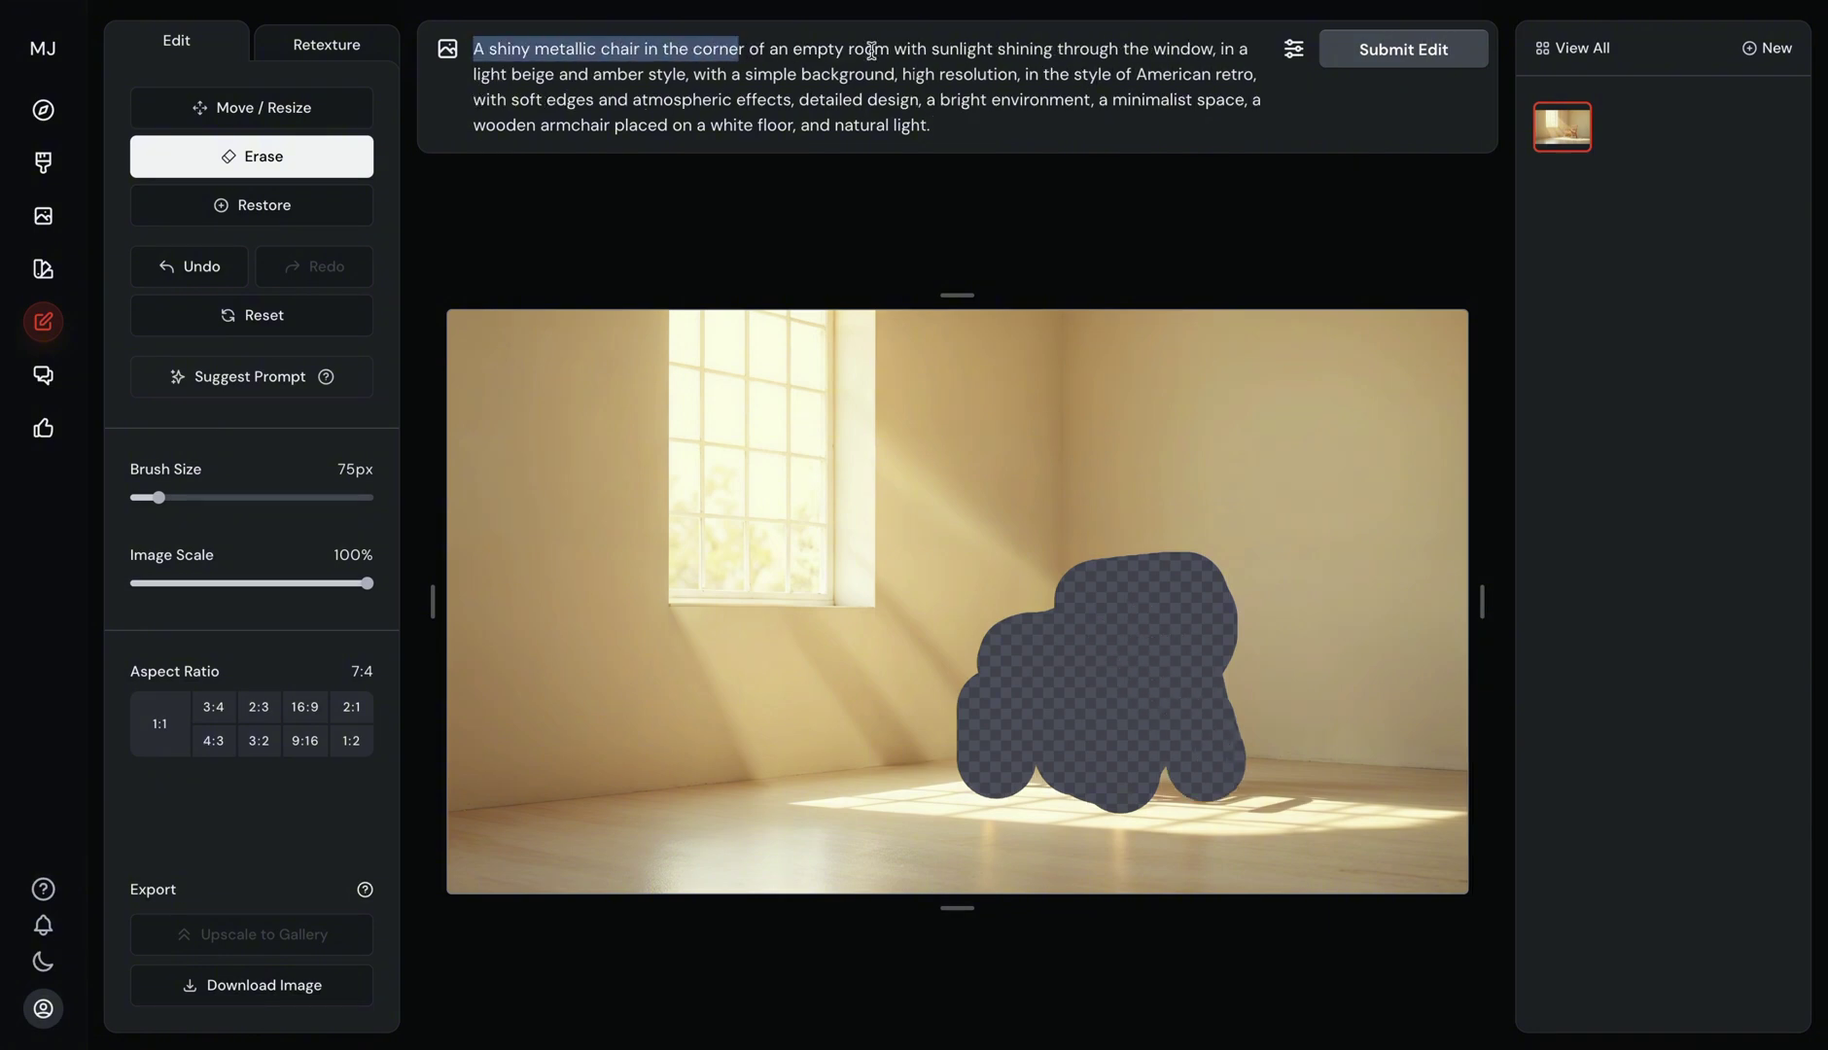
{"action": "left_click", "coordinate": [871, 51]}
{"action": "left_click", "coordinate": [1380, 56]}
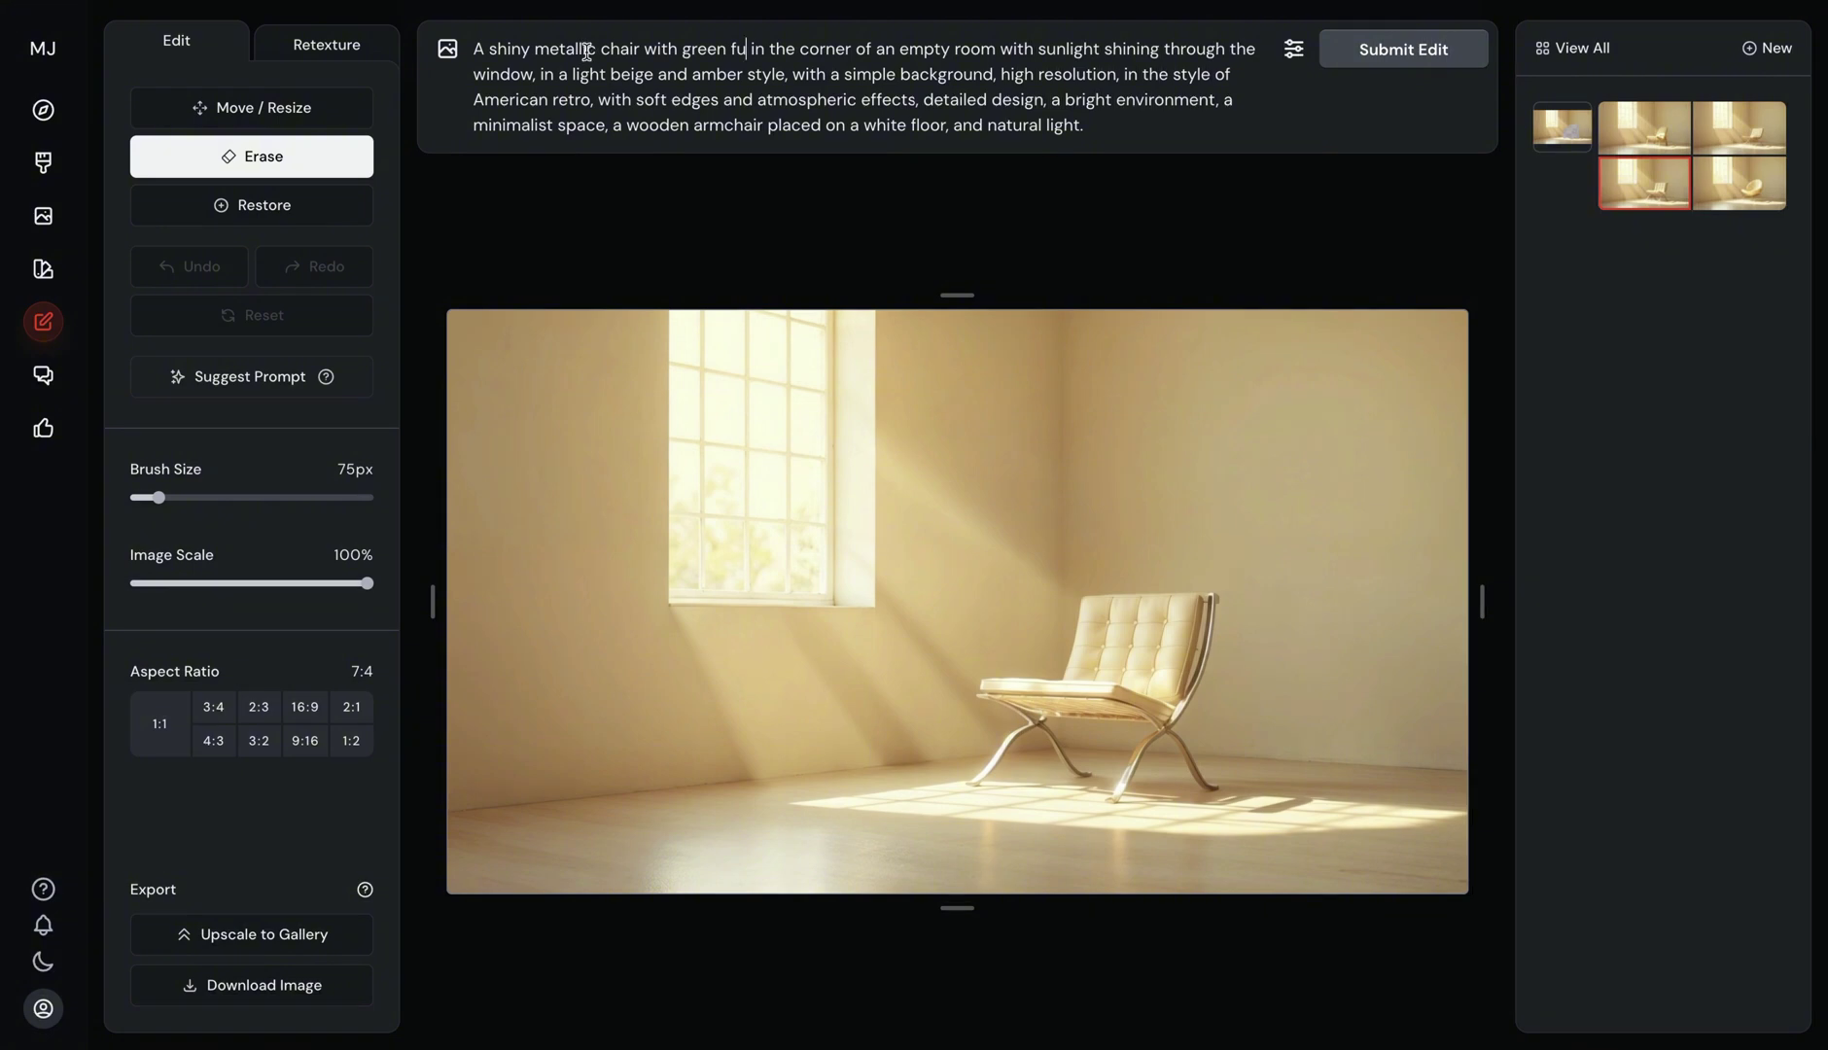
- Add "with green furry cushion" to the metallic chair in the prompt and generate new variations
{"action": "key", "text": "ctrl+a"}
{"action": "type", "text": "A shiny metallic chair with green furry cushion in the corner of an empty room with sunlight shining through the window, in a light beige and amber style, with a simple background, high resolution, in the style of American retro, with soft edges and atmospheric effects, detailed design, a bright environment, a minimalist space, a wooden armchair placed on a white floor, and natural light."}
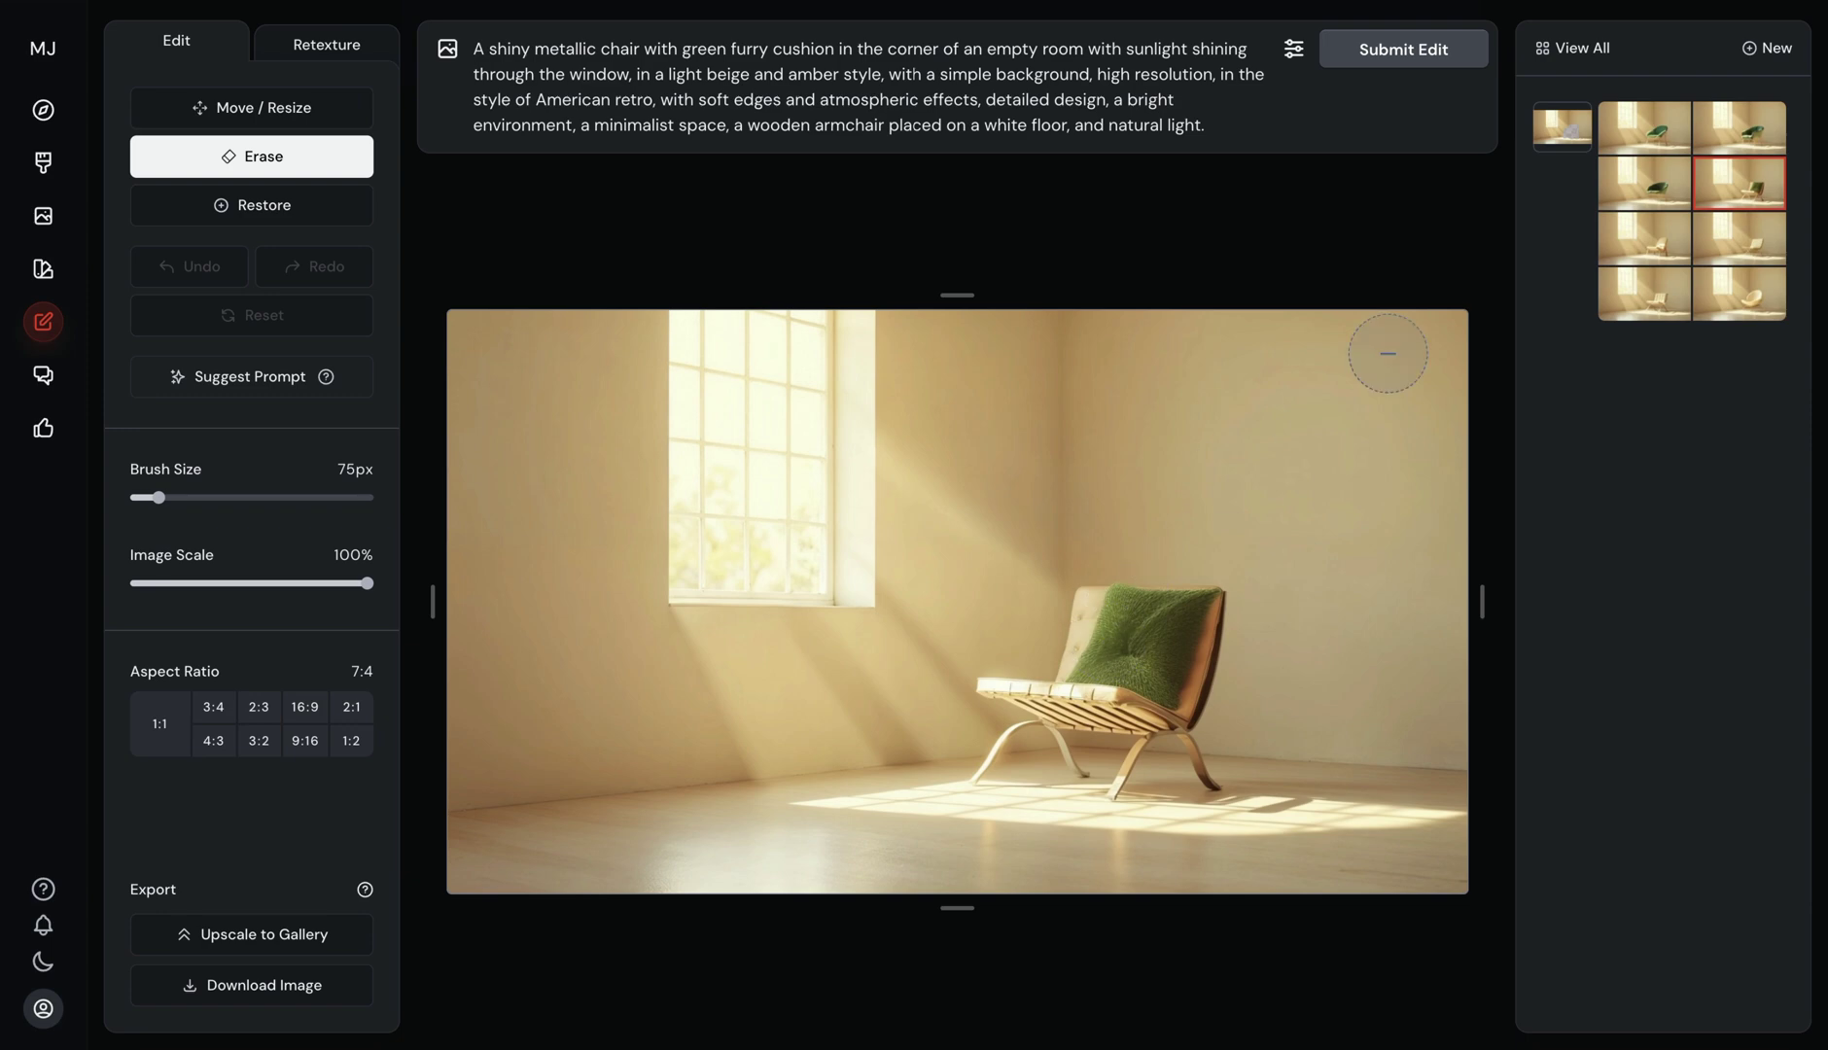
- Retexture the green-cushion chair image with the prompt changed to moonlight shining through the window in a night scene and a dark environment
{"action": "left_click", "coordinate": [331, 54]}
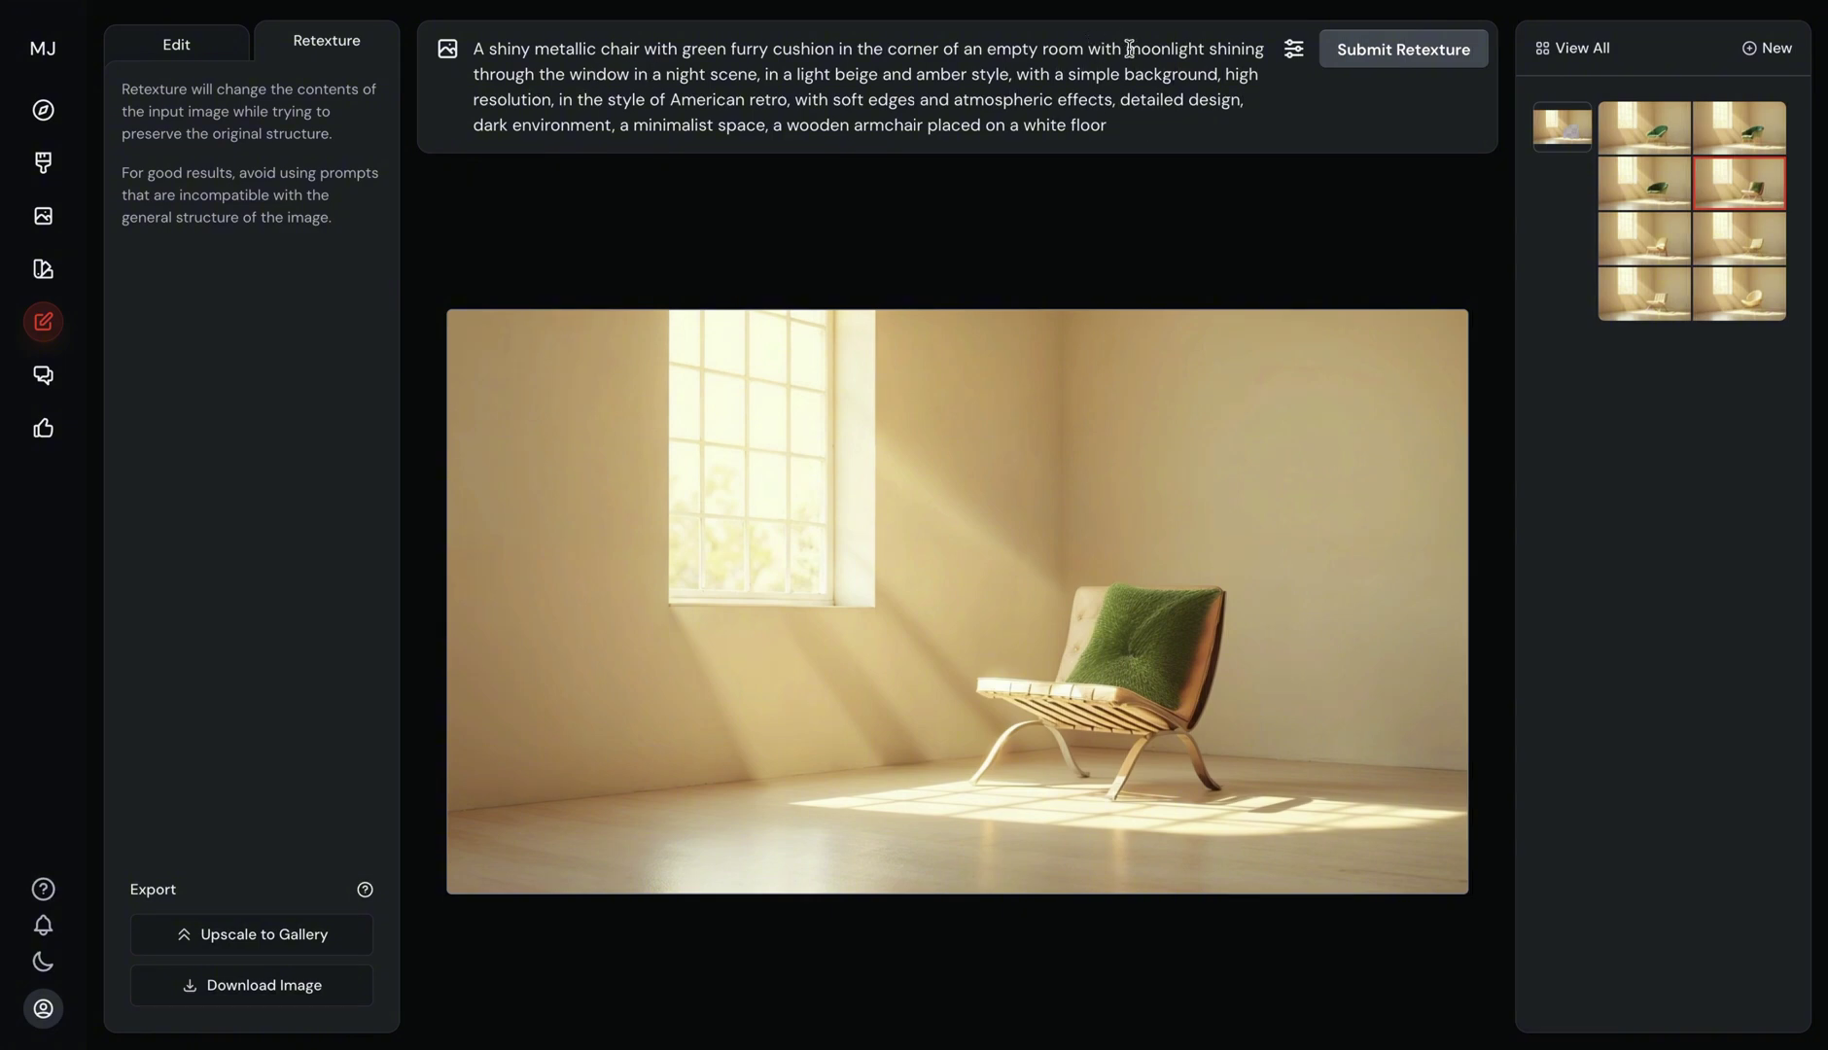
{"action": "left_click_drag", "start_coordinate": [1126, 47], "coordinate": [695, 49]}
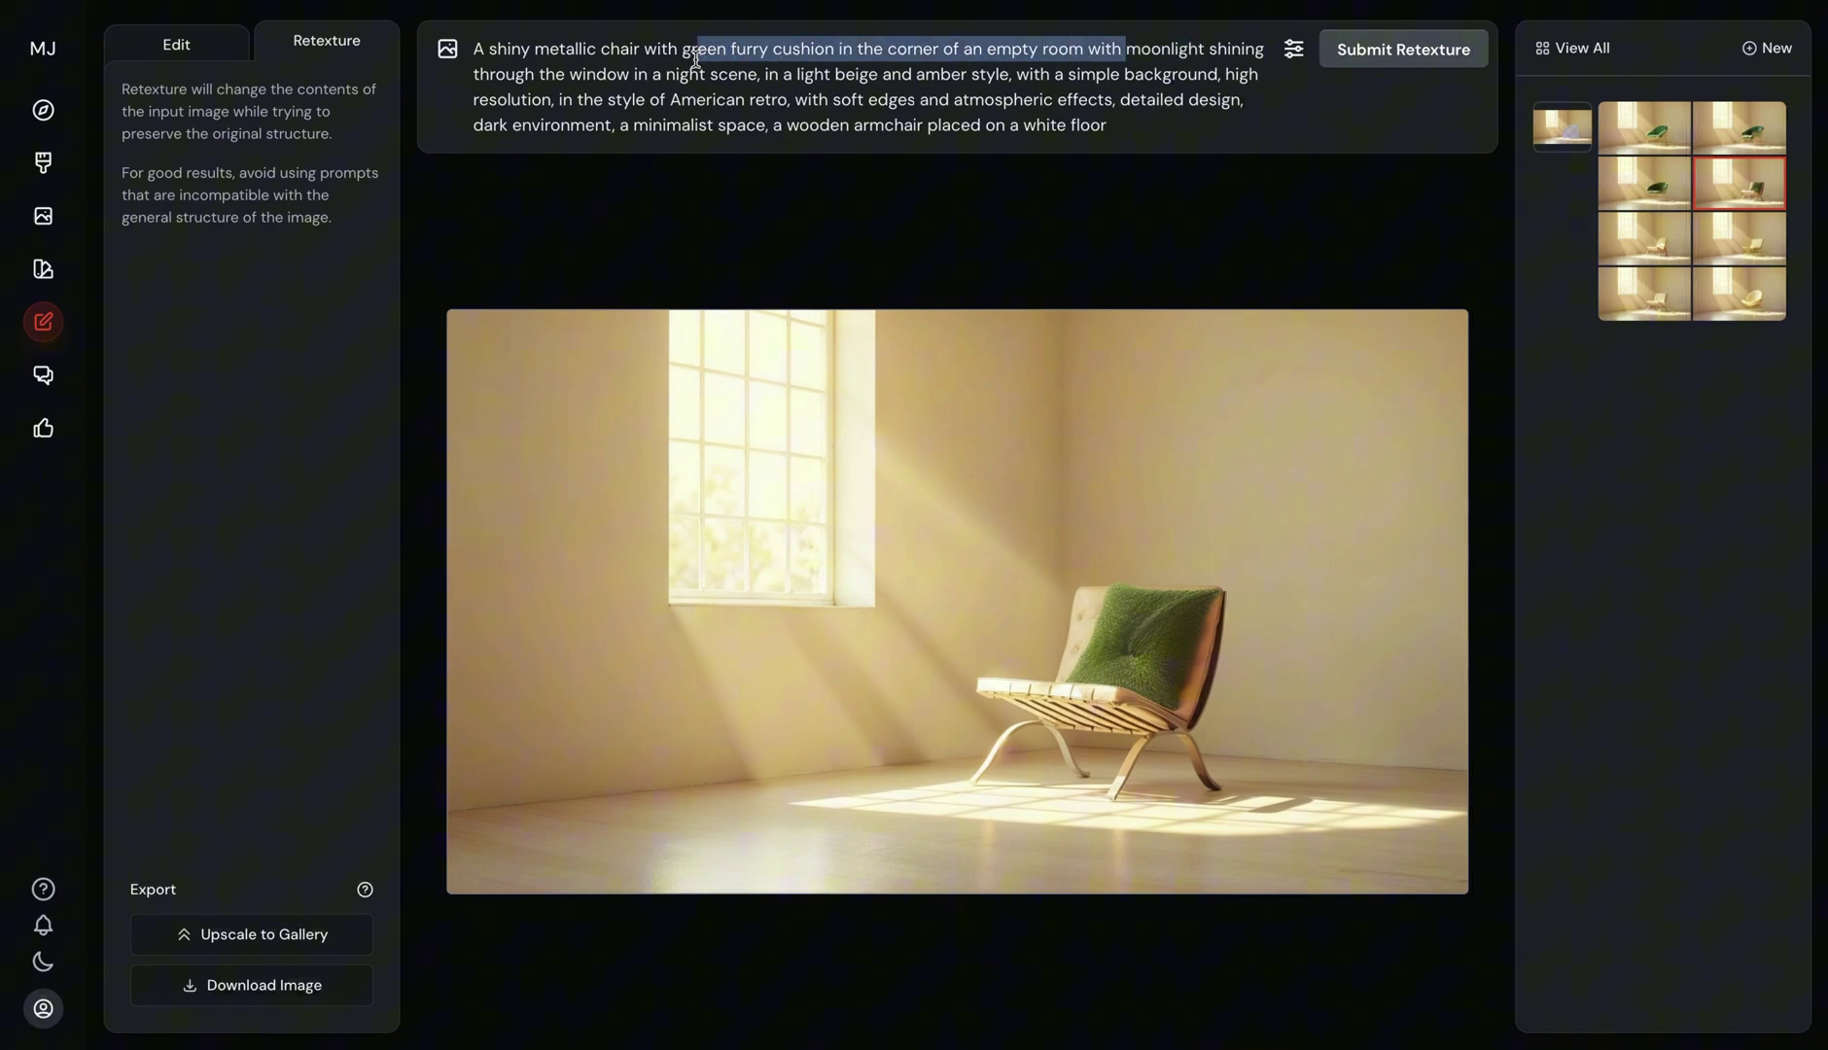
{"action": "left_click", "coordinate": [649, 75]}
{"action": "left_click_drag", "start_coordinate": [473, 124], "coordinate": [629, 124]}
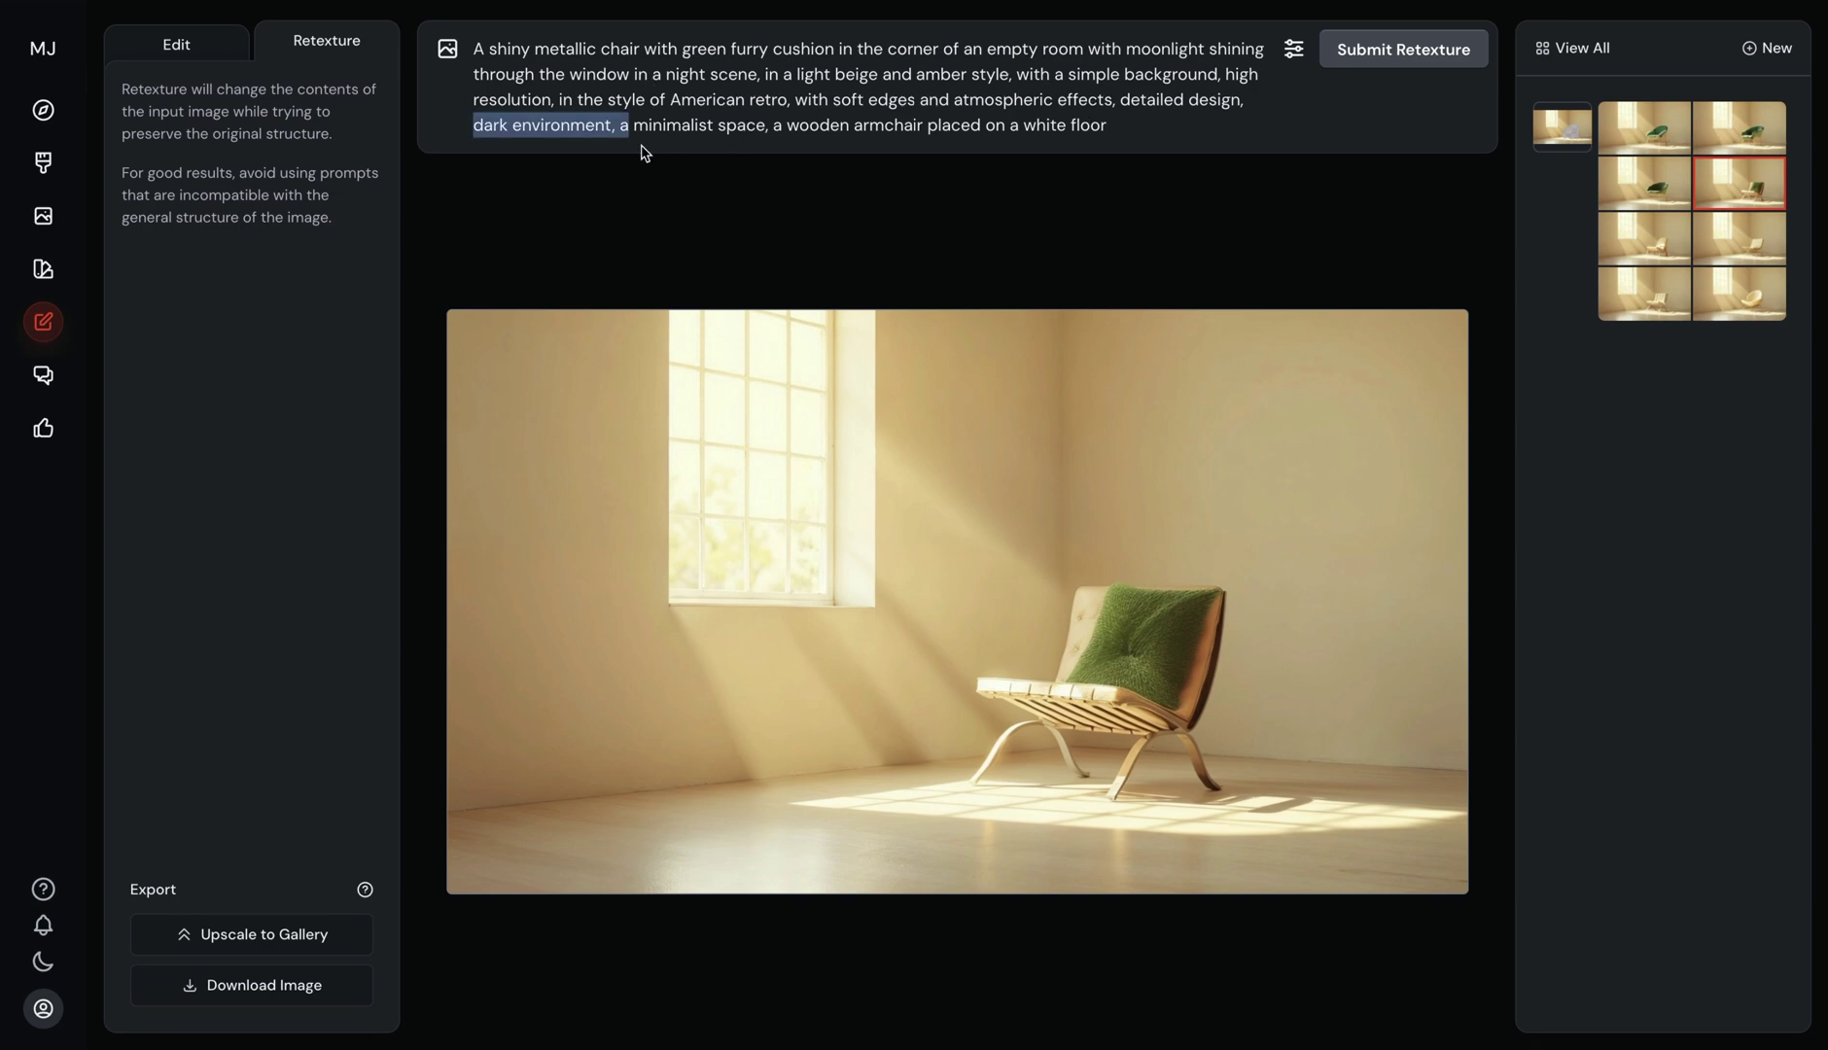
{"action": "left_click", "coordinate": [1134, 124]}
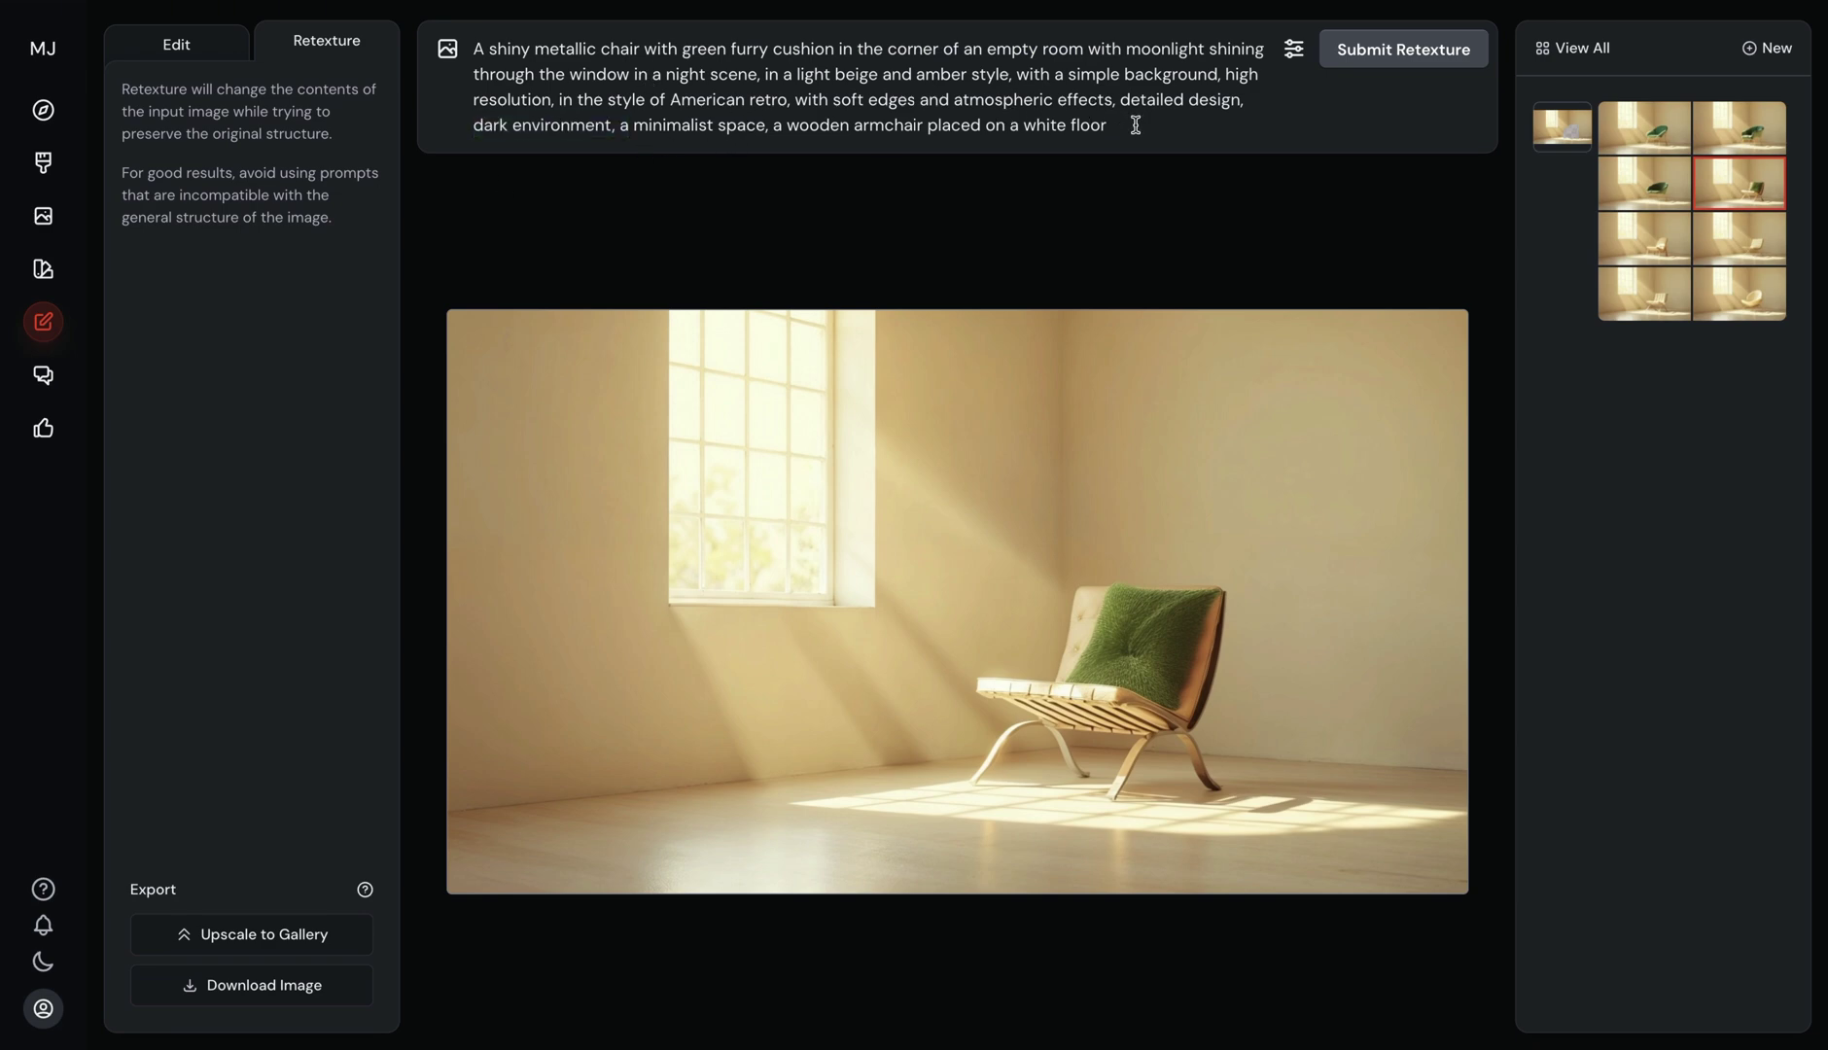
{"action": "left_click", "coordinate": [1398, 51]}
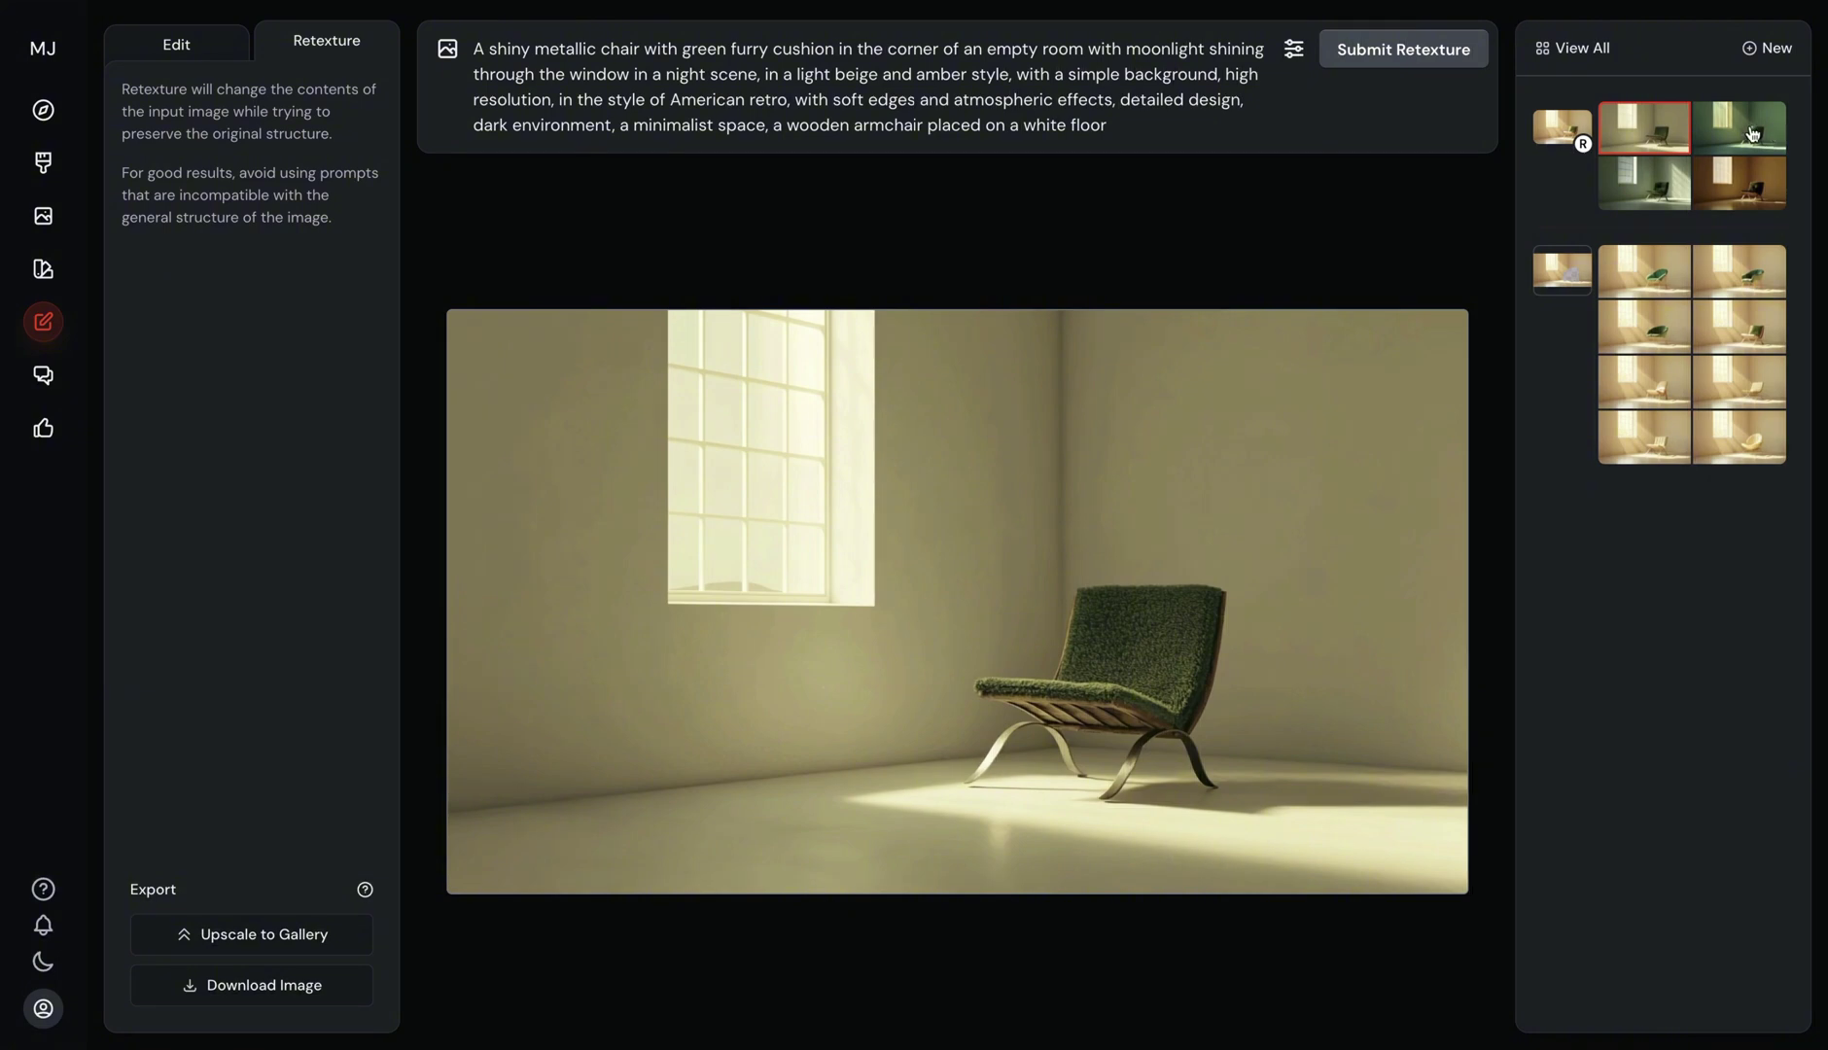
- Compare the four moonlit retexture variations and select the second one with the green walls
{"action": "left_click", "coordinate": [1750, 136]}
{"action": "key", "text": "Right"}
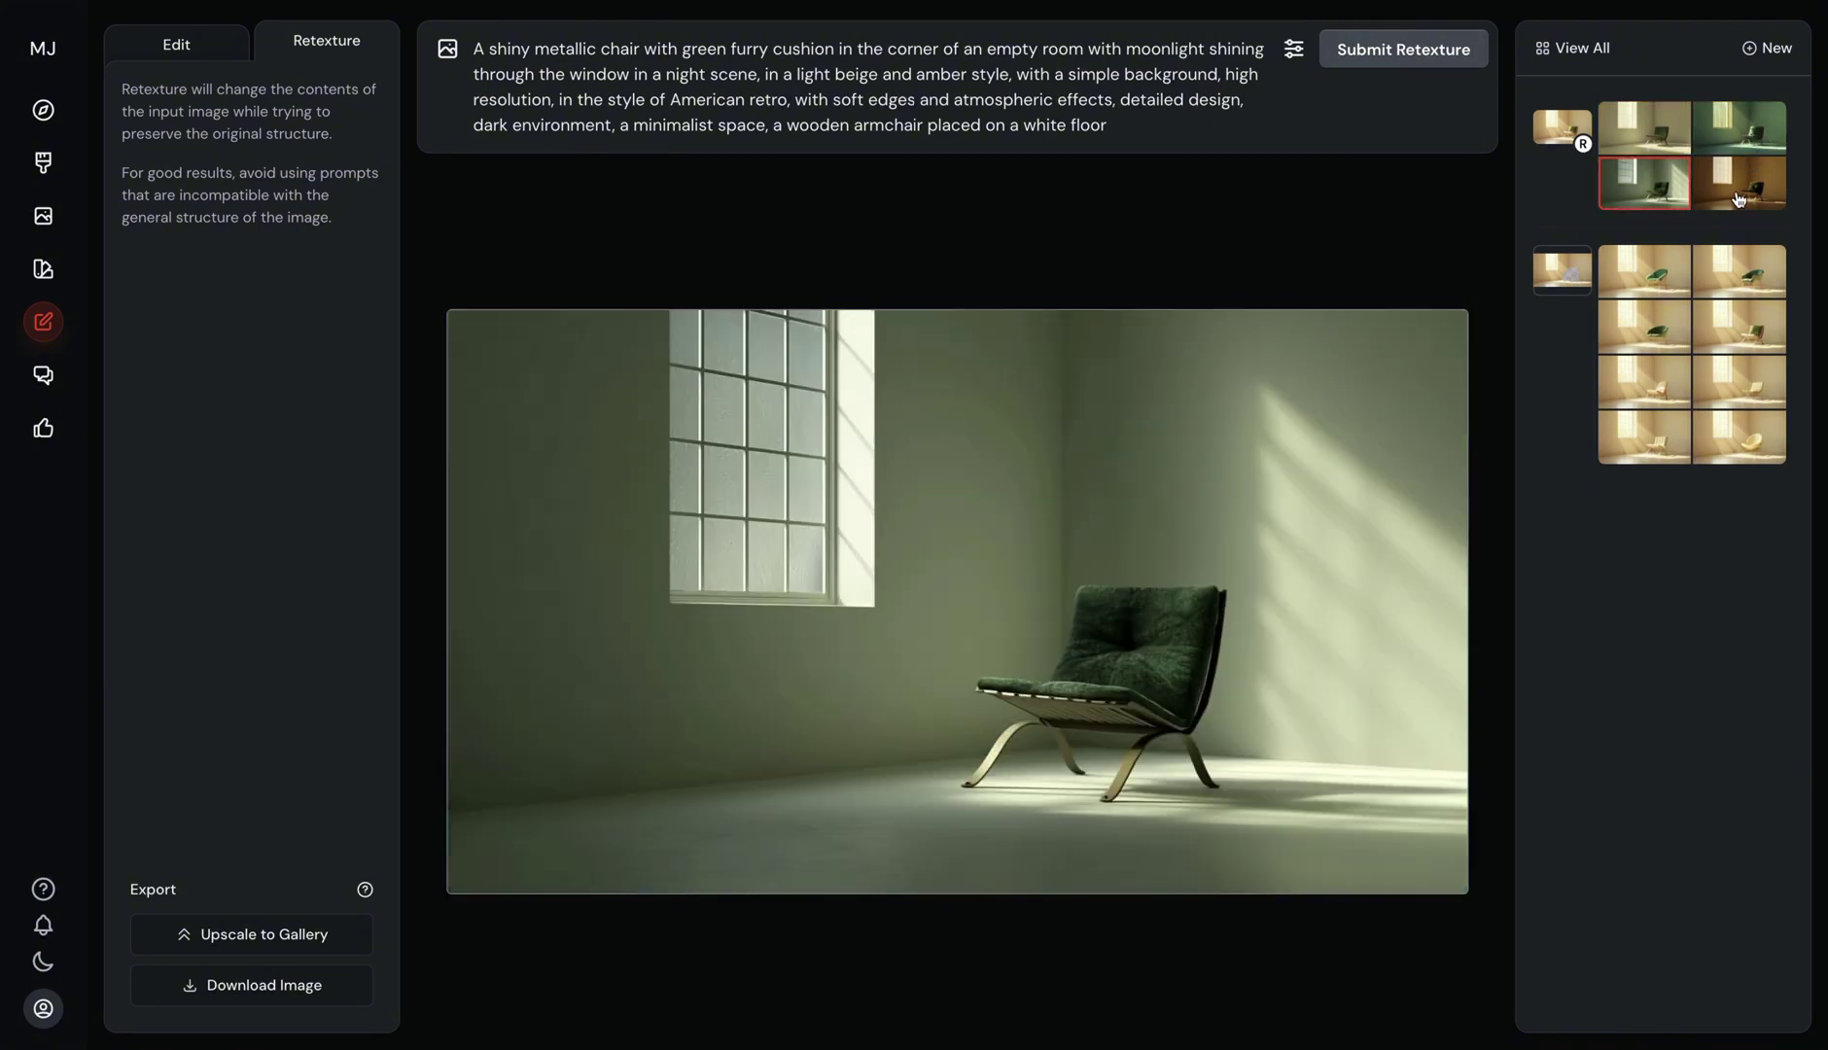
{"action": "left_click", "coordinate": [1739, 198]}
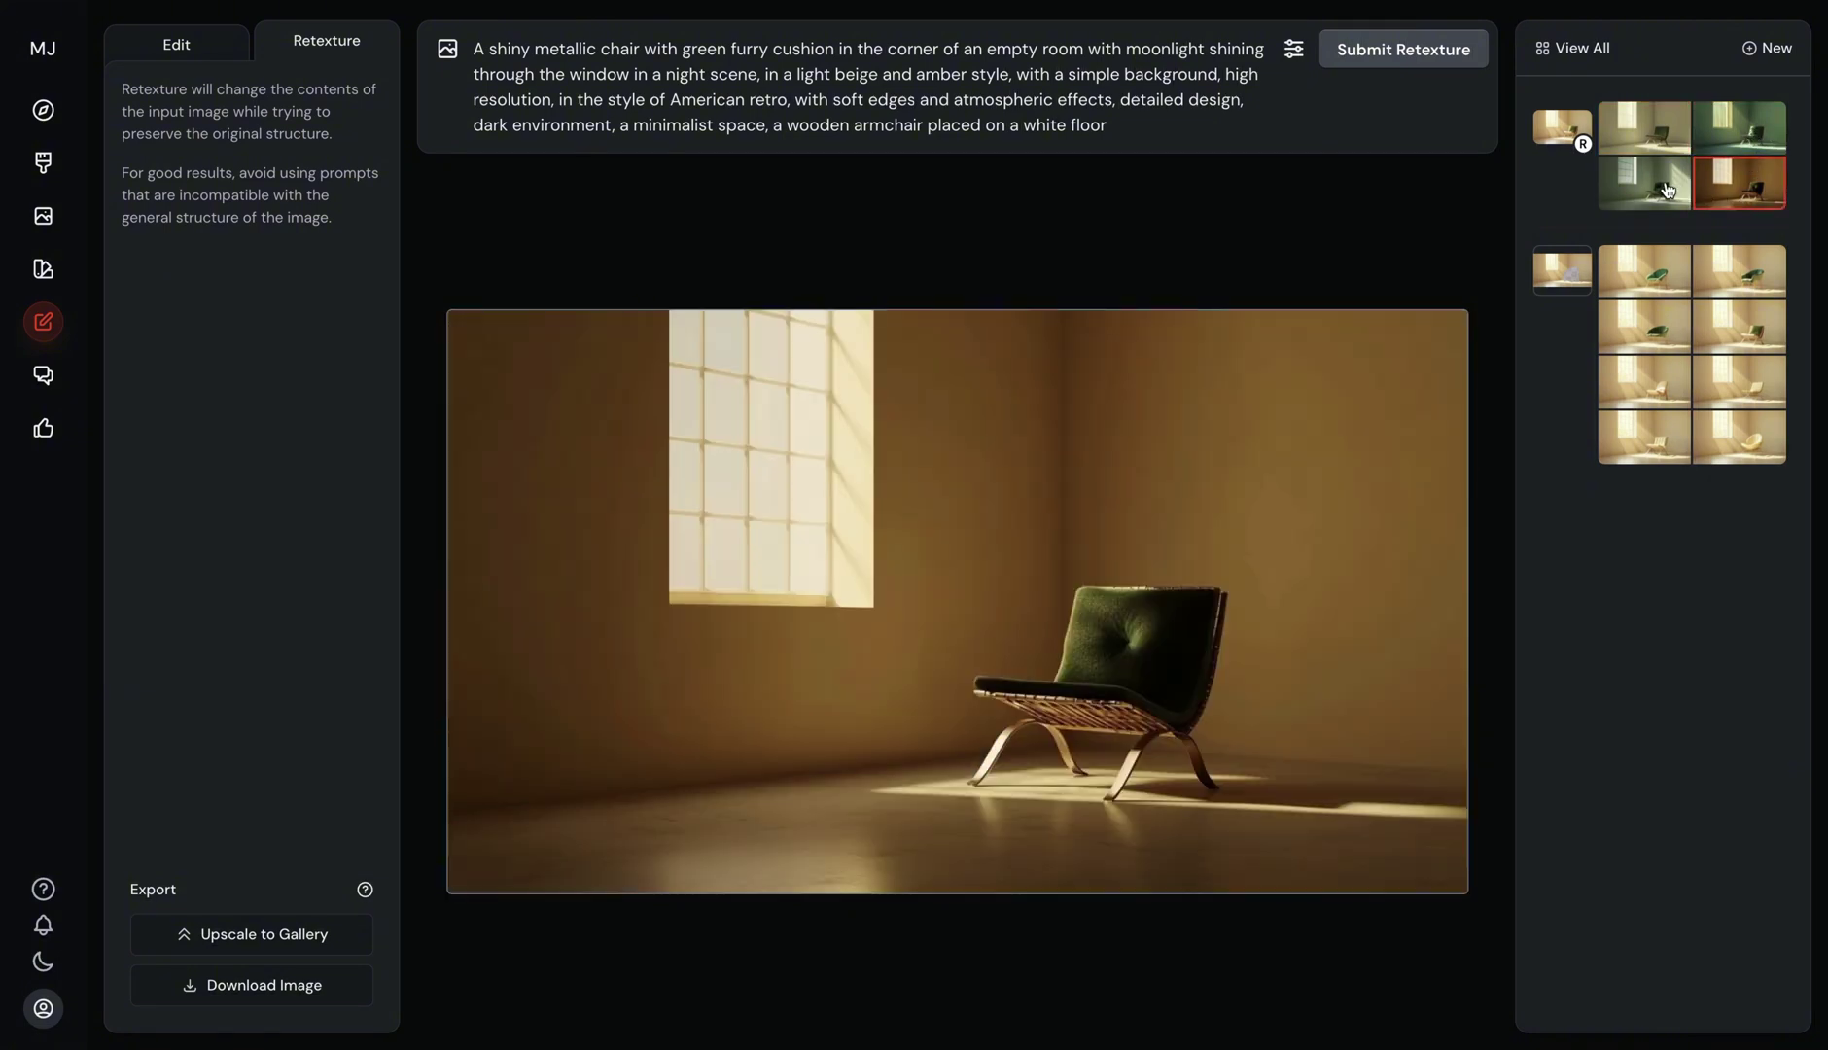
{"action": "left_click", "coordinate": [1747, 128]}
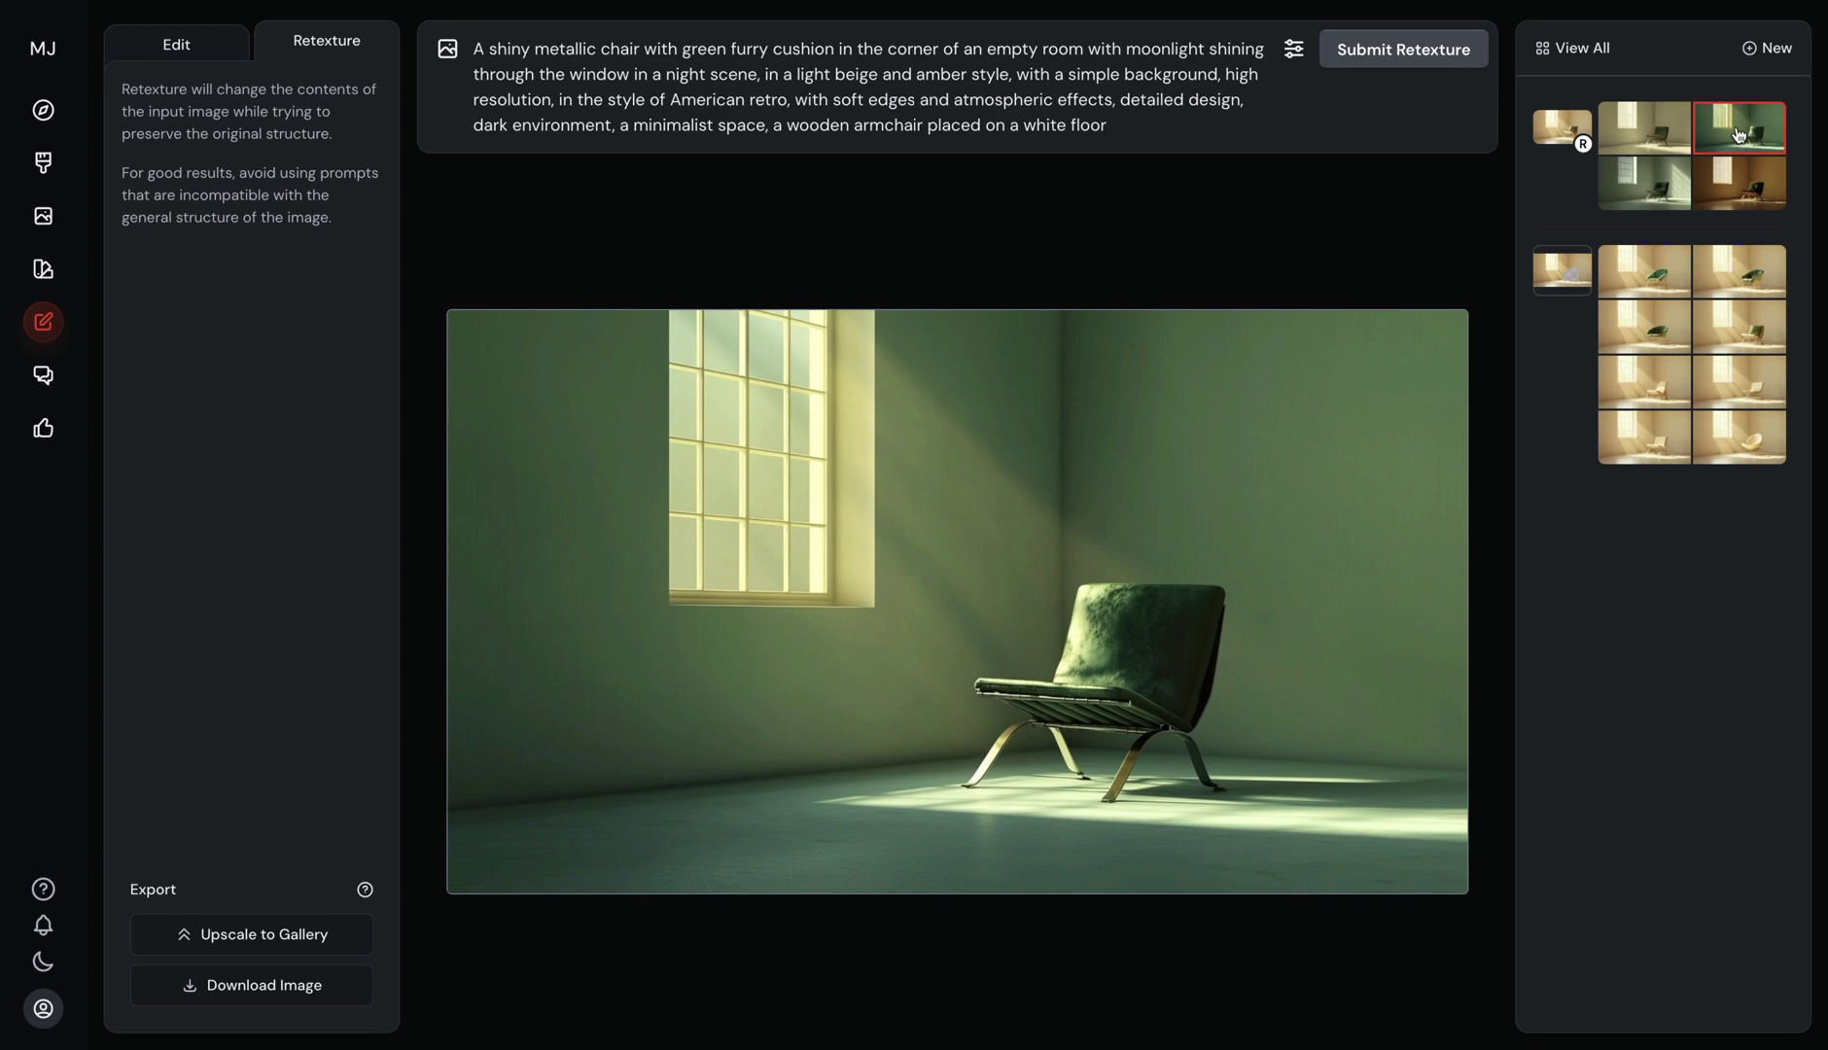
{"action": "left_click", "coordinate": [1656, 185]}
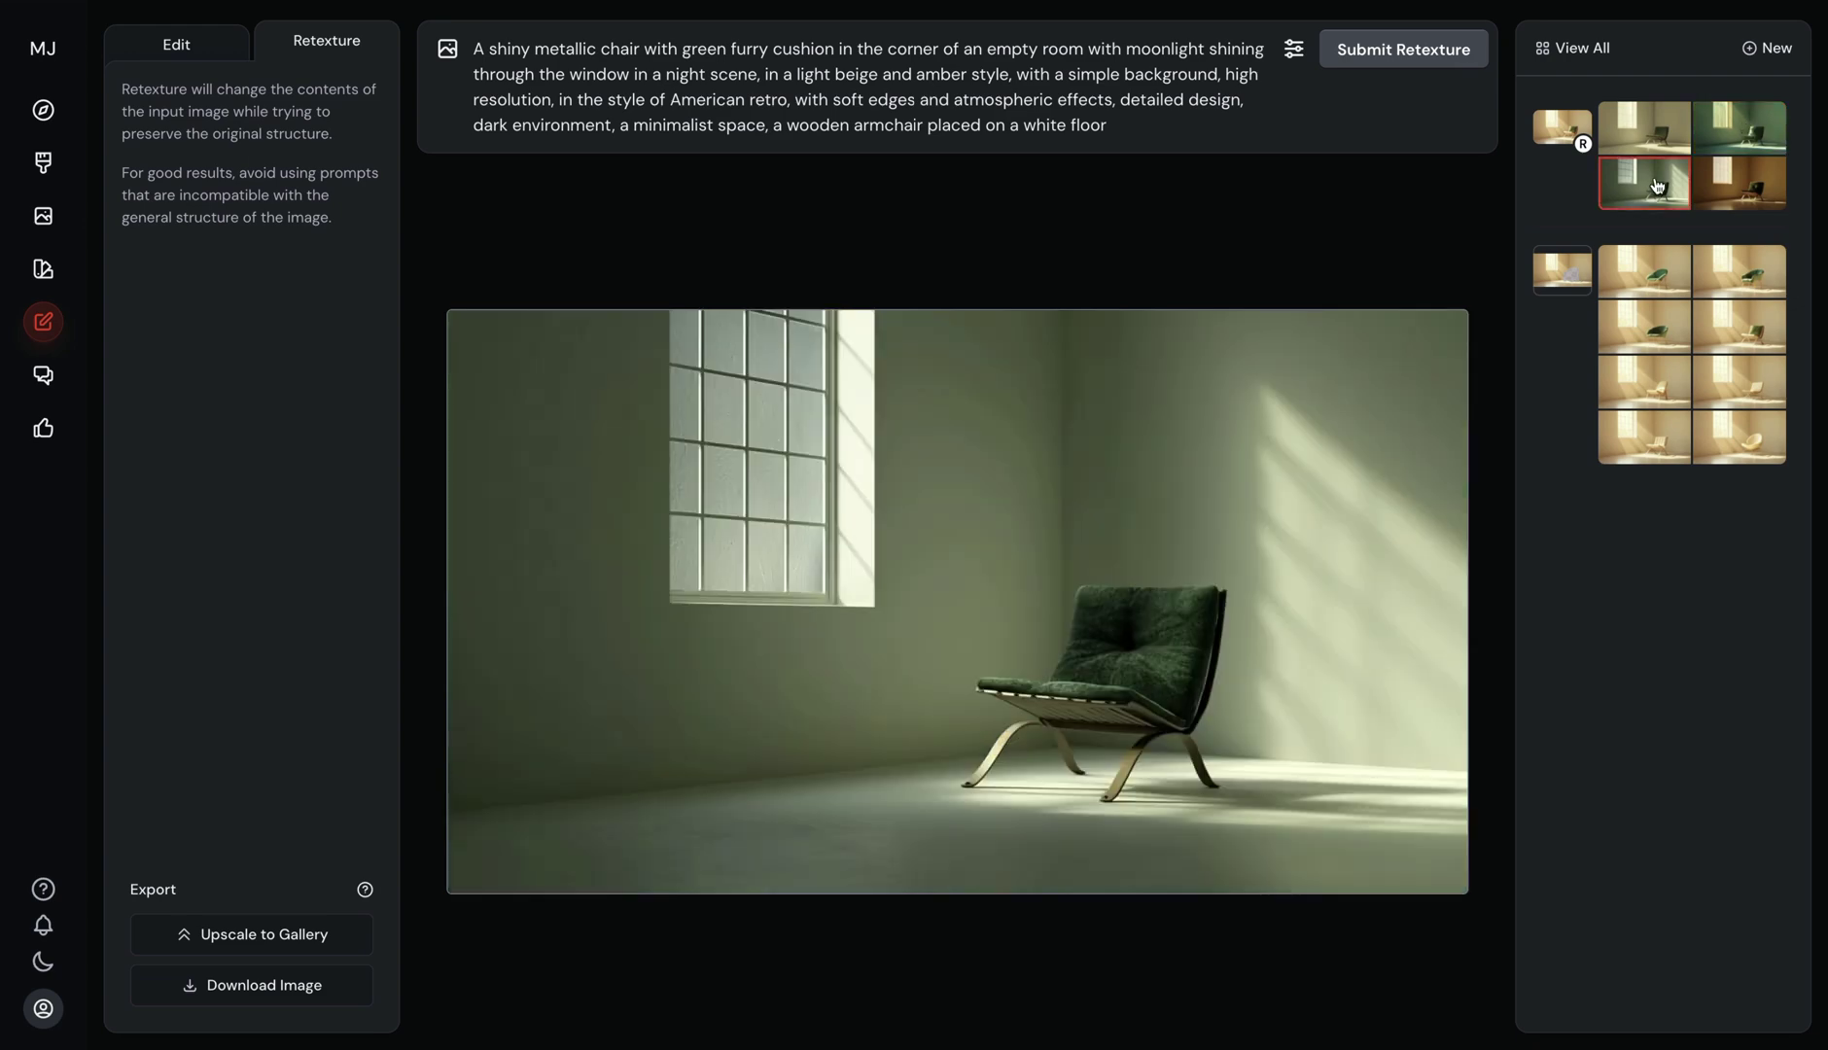
{"action": "left_click", "coordinate": [1728, 136]}
{"action": "left_click", "coordinate": [1648, 136]}
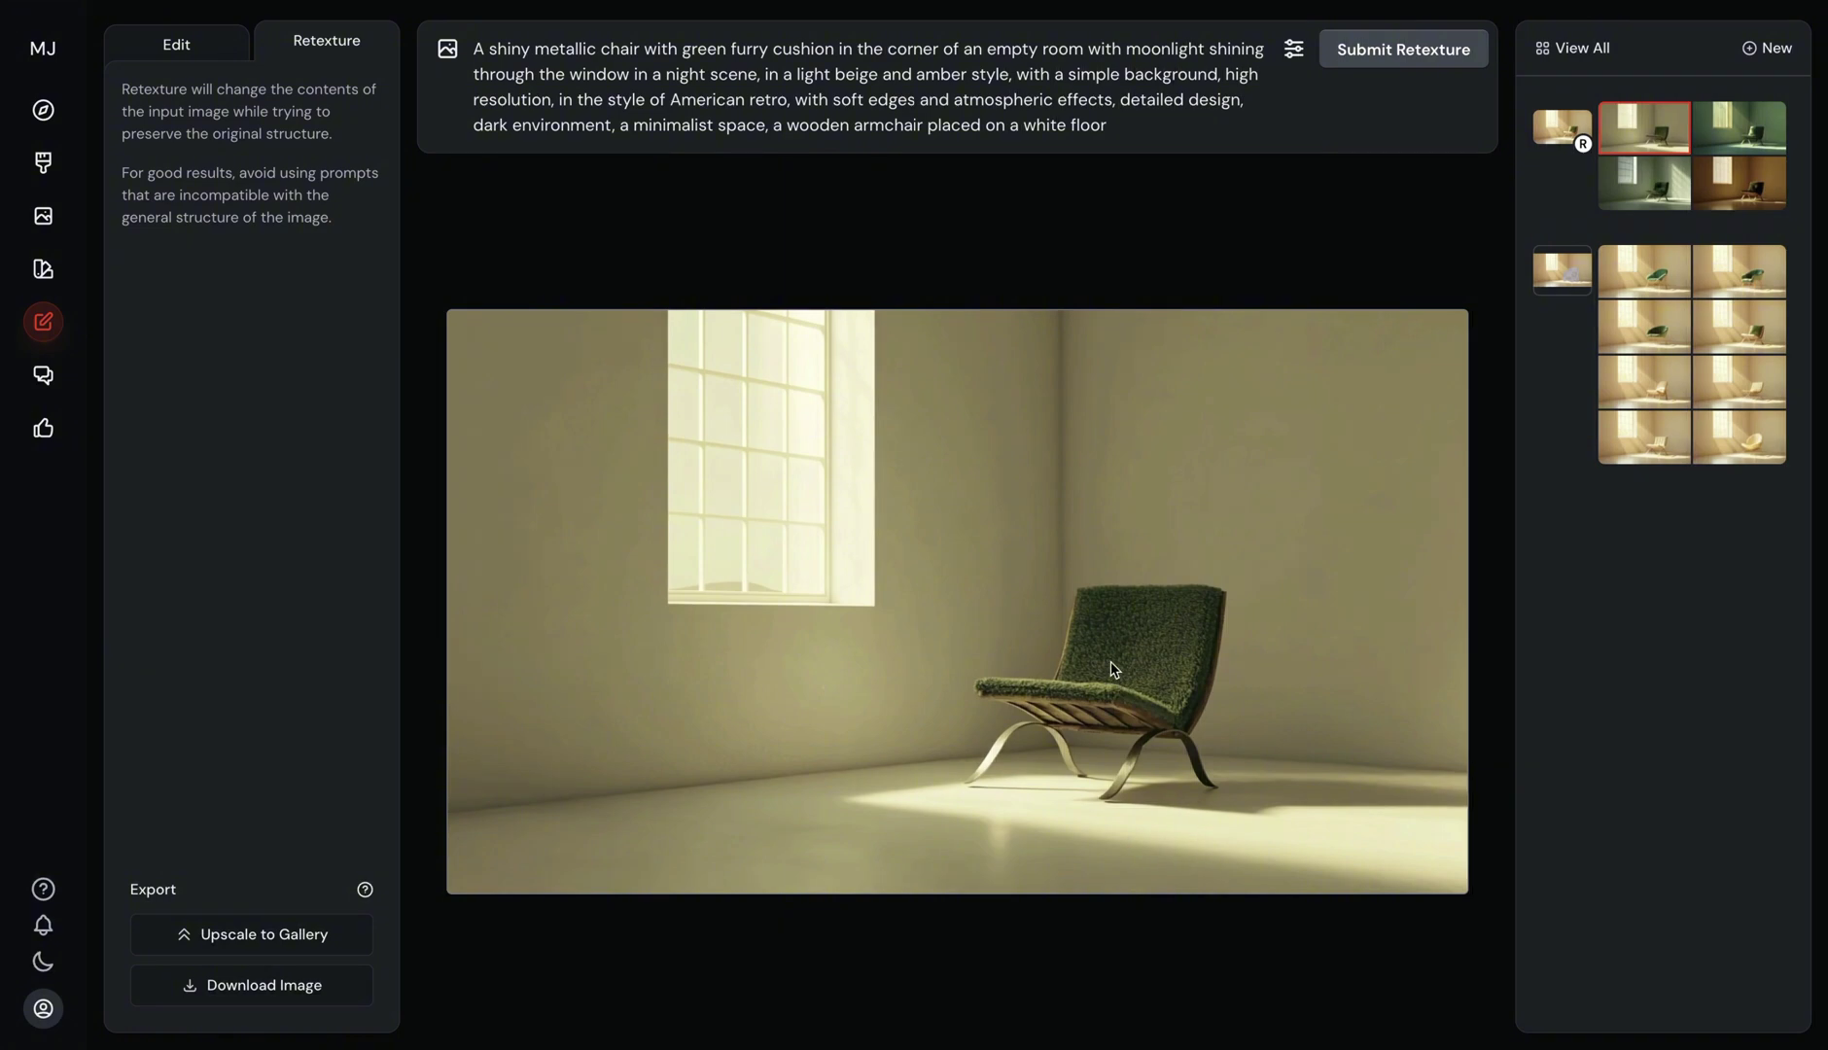
{"action": "key", "text": "Right"}
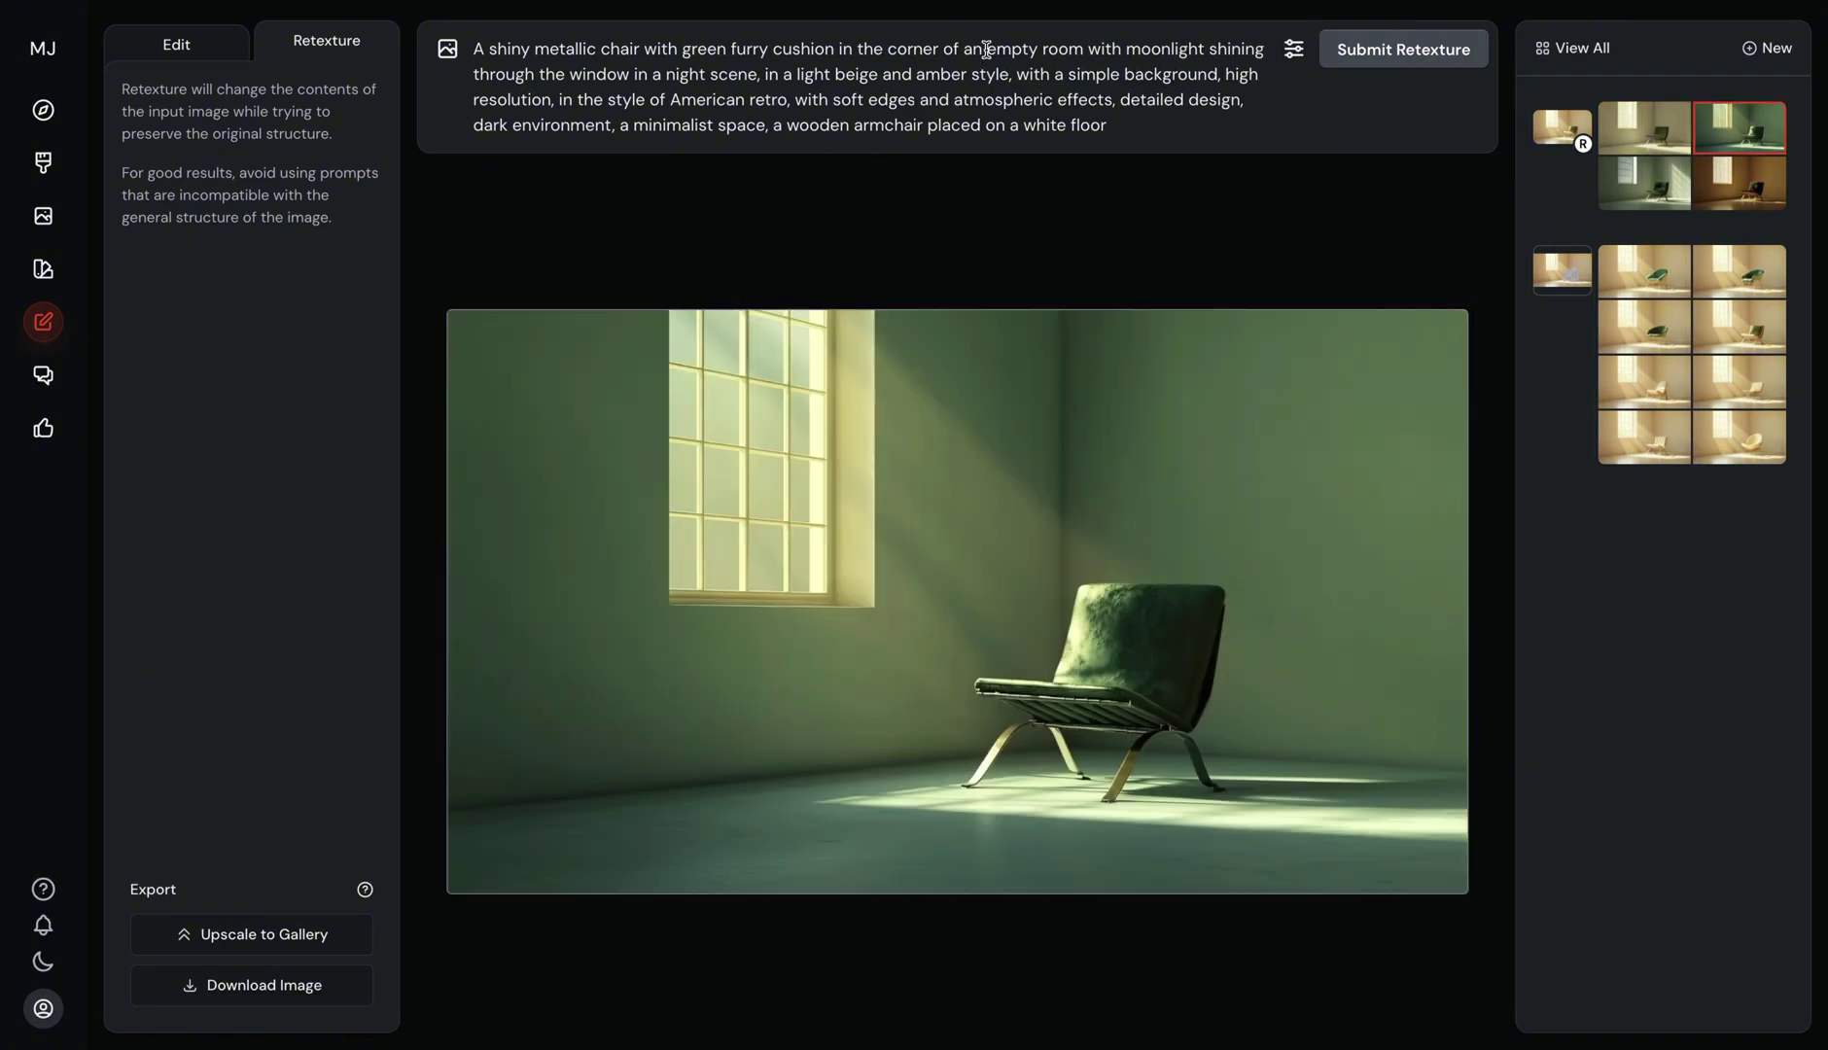
- Rewrite the retexture prompt to describe "a room full of wild jungle plants inside" in a late night scene, submit it and select the fourth result
{"action": "left_click_drag", "start_coordinate": [986, 48], "coordinate": [1049, 44]}
{"action": "key", "text": "BackSpace"}
{"action": "key", "text": "BackSpace"}
{"action": "key", "text": "BackSpace"}
{"action": "type", "text": "jungle room"}
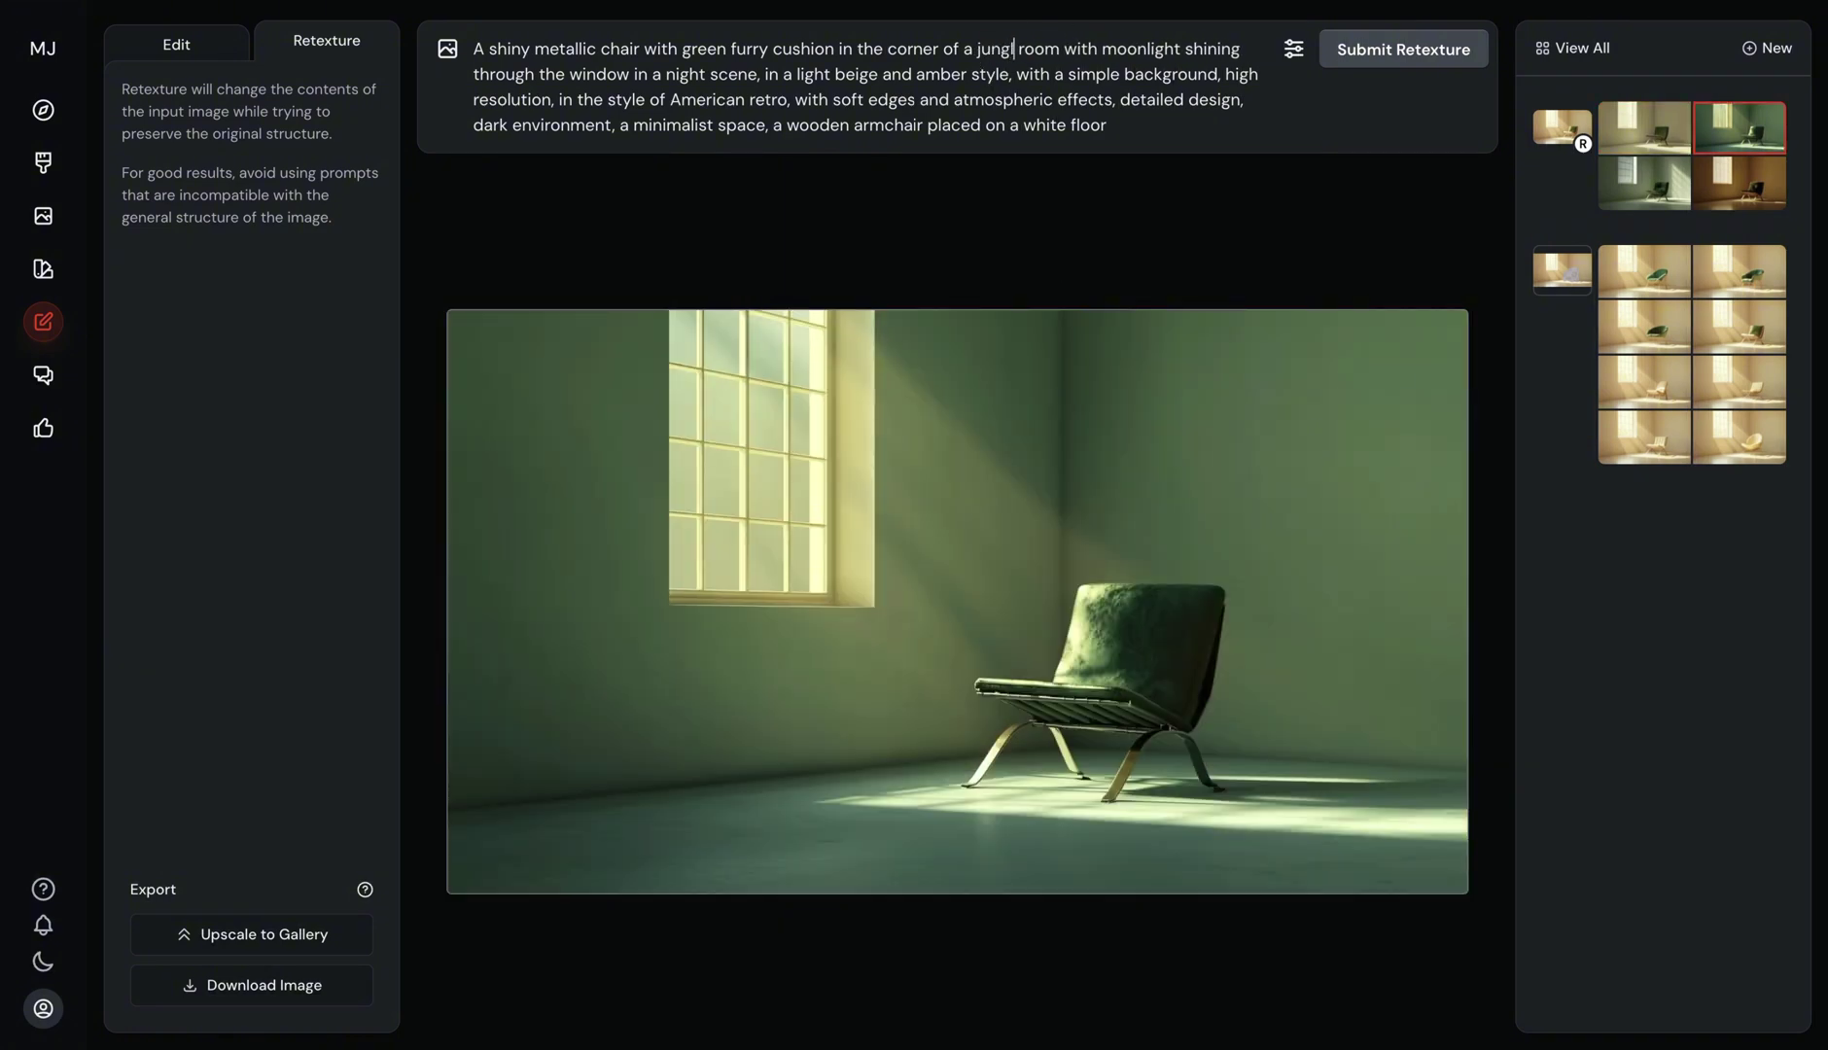
{"action": "type", "text": " full of"}
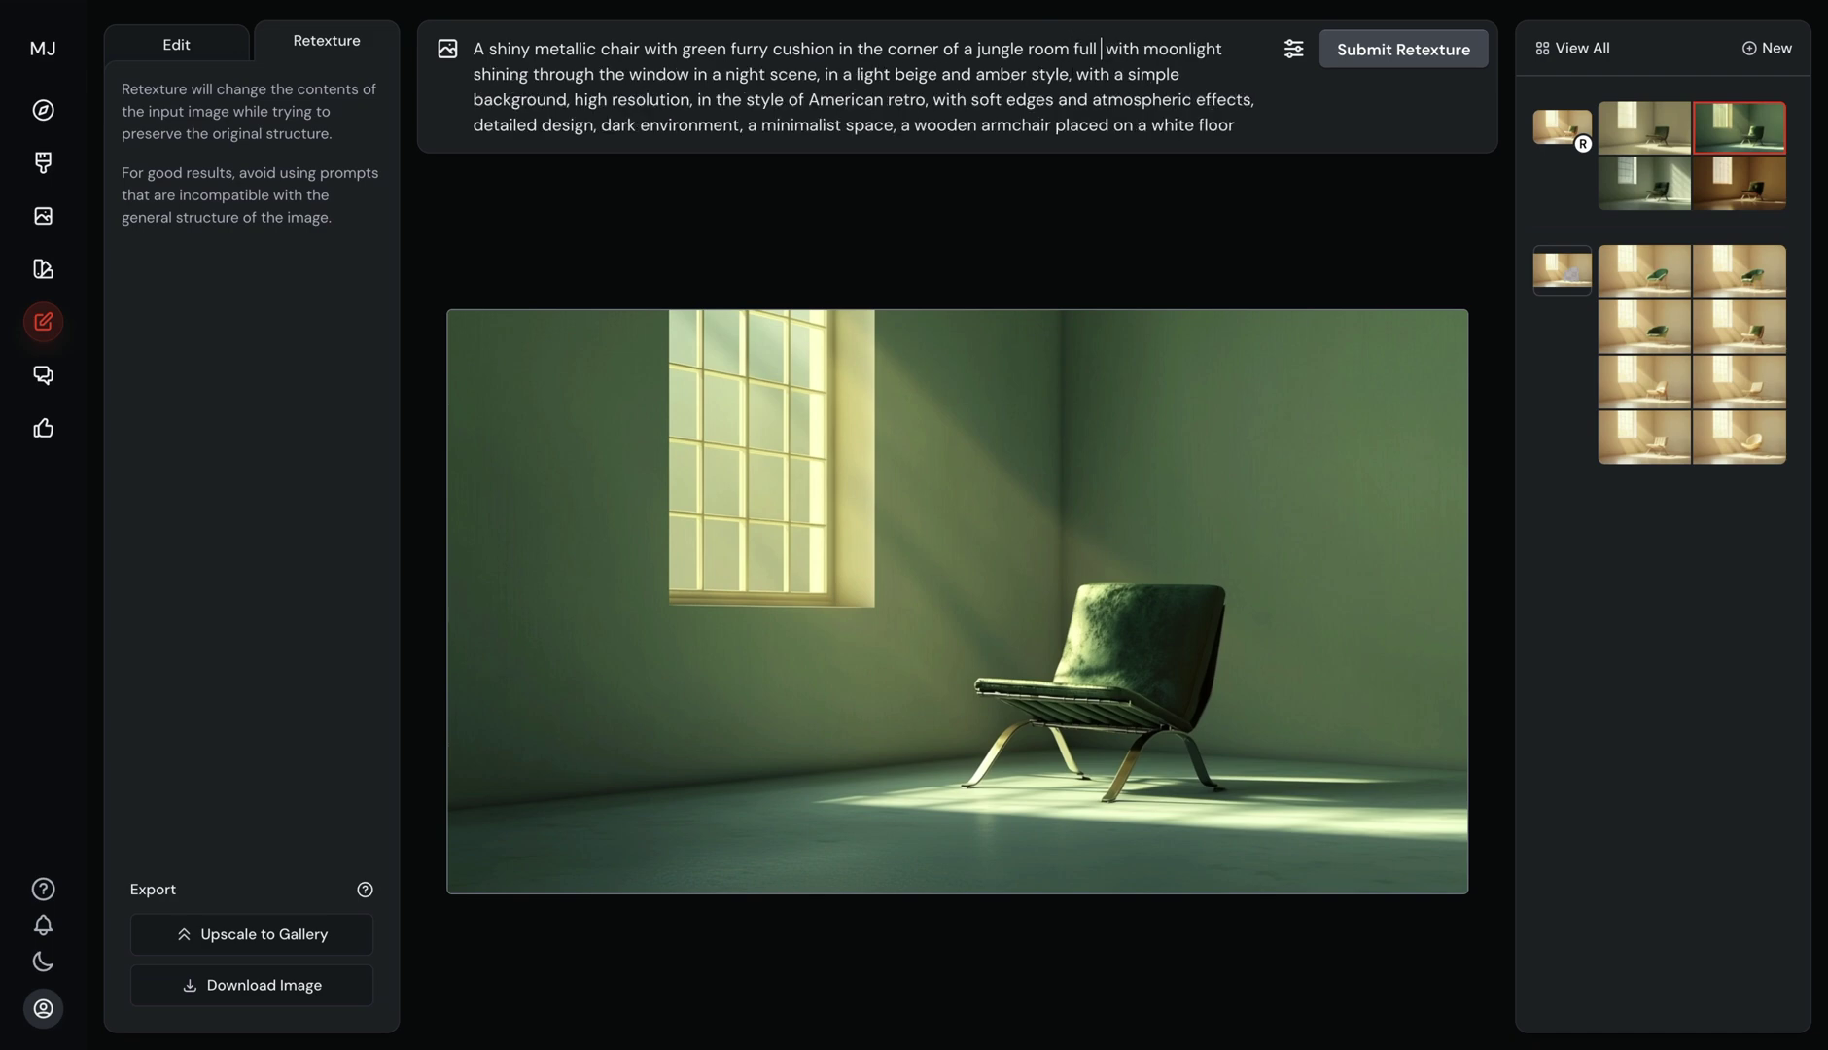
{"action": "type", "text": " wild  "}
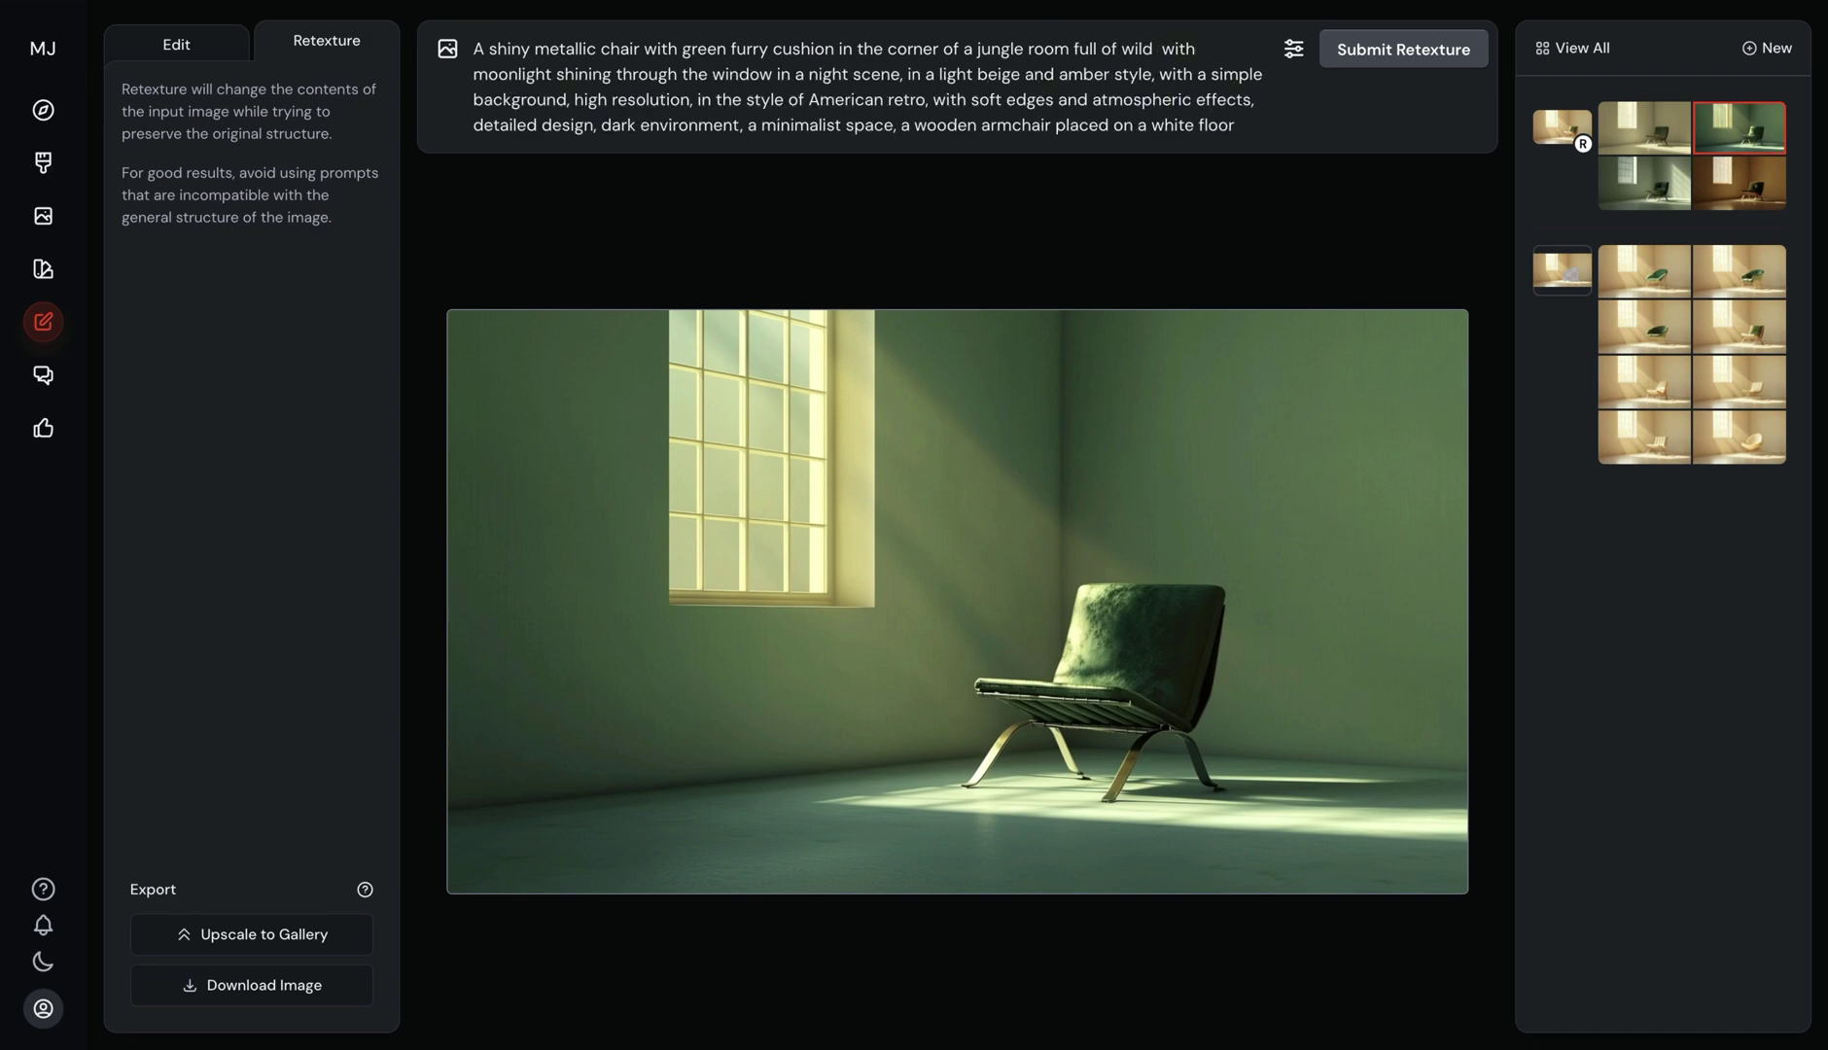
{"action": "type", "text": "plants inside"}
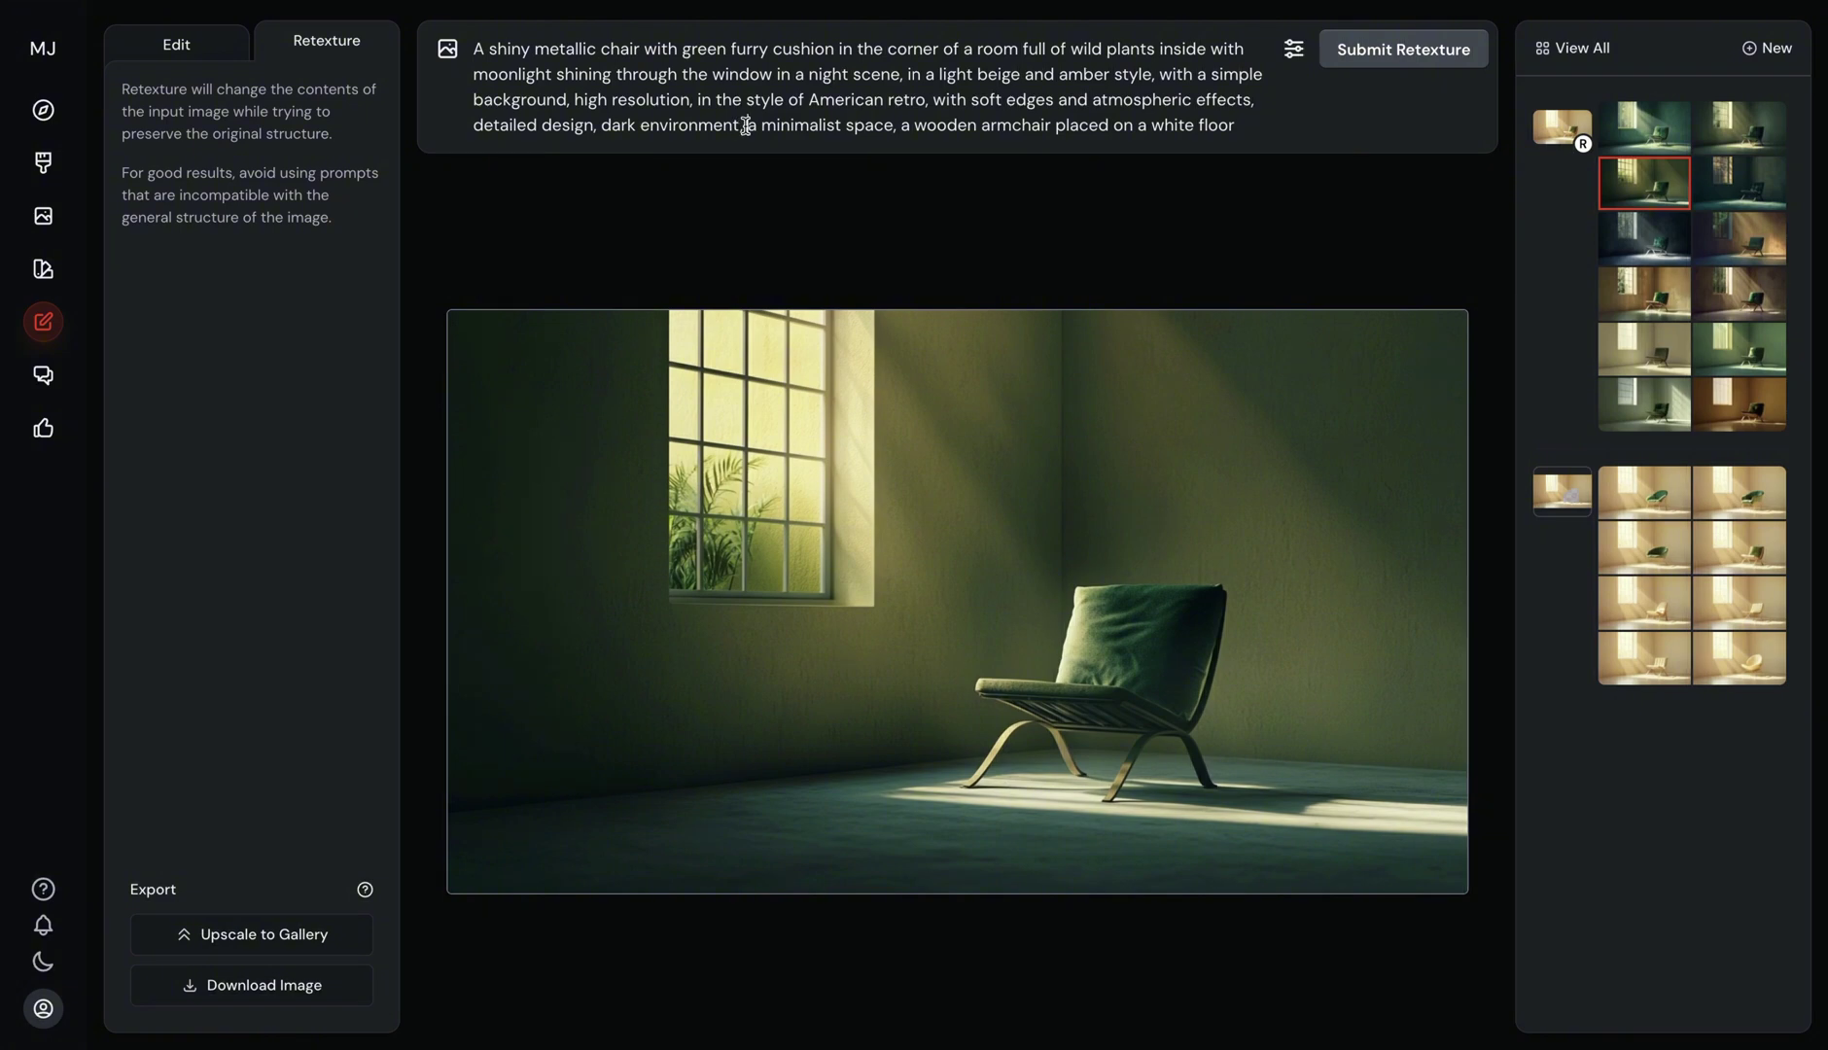
{"action": "left_click", "coordinate": [1724, 183]}
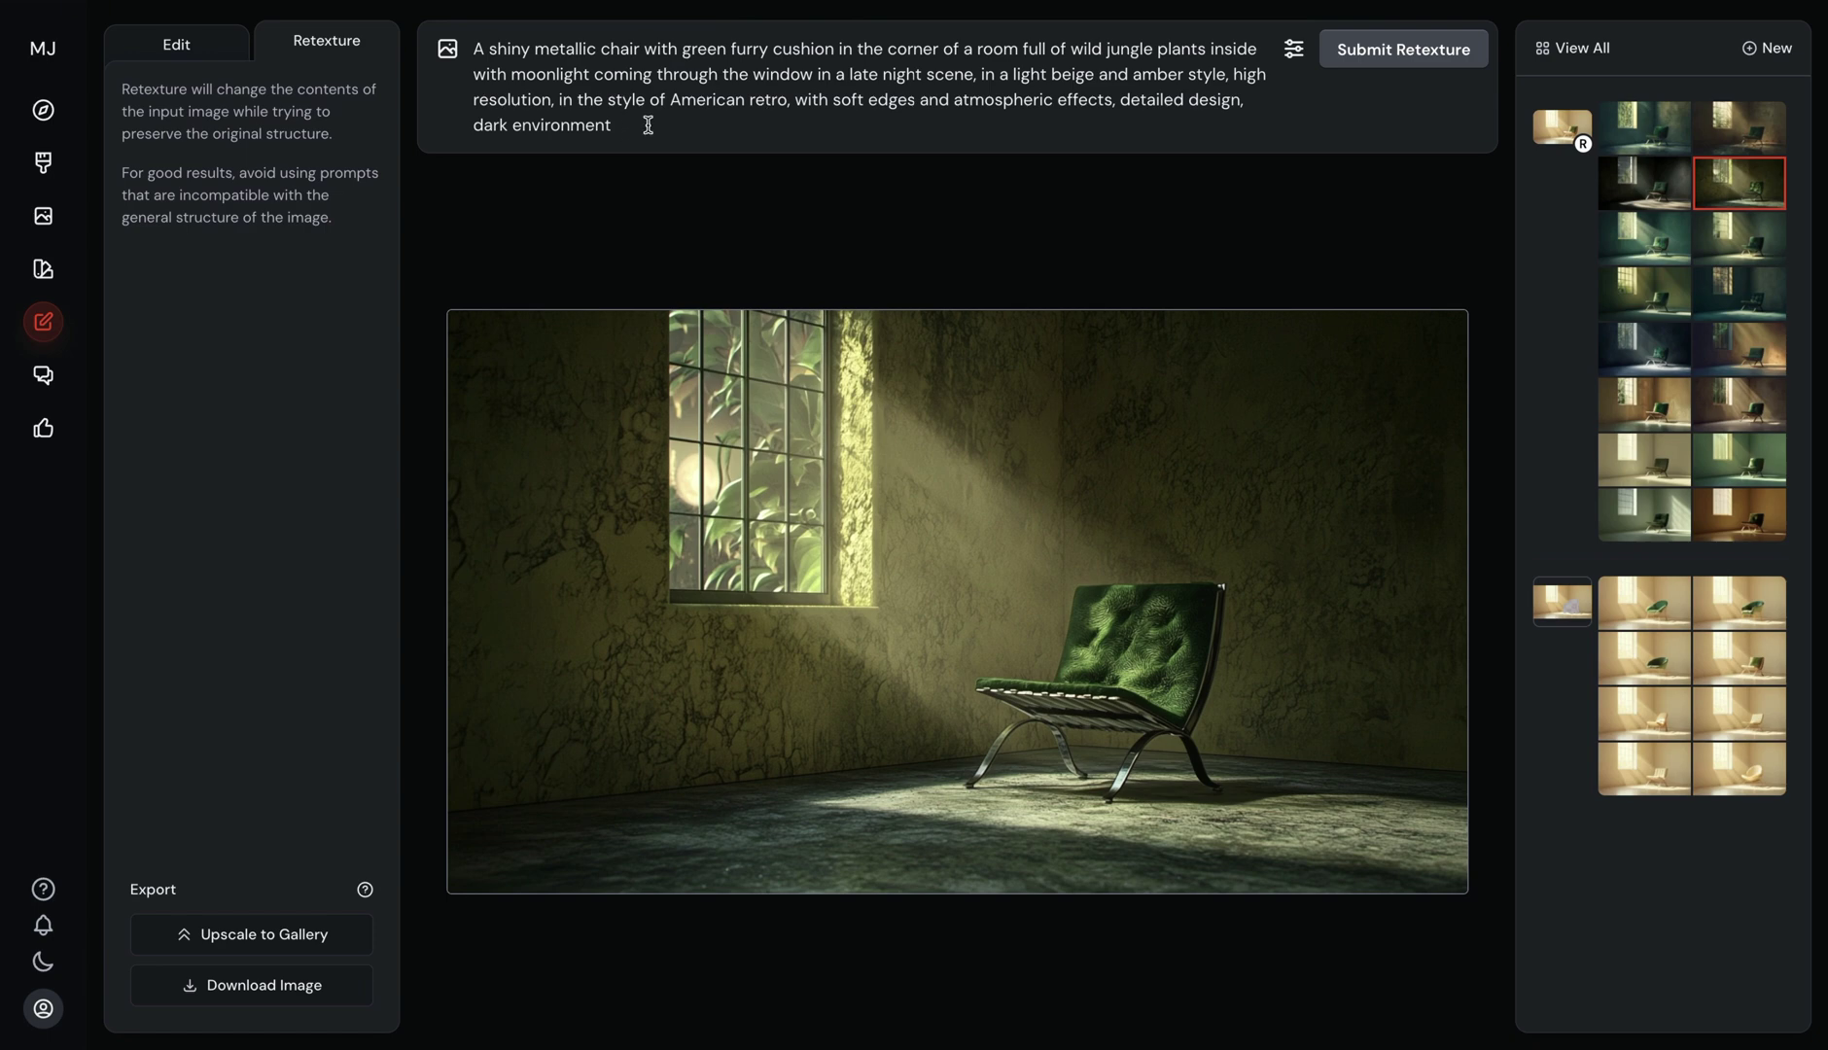
- Replace the whole retexture prompt with "A latex chair in a room made of latex" and submit it
{"action": "left_click_drag", "start_coordinate": [648, 124], "coordinate": [473, 51]}
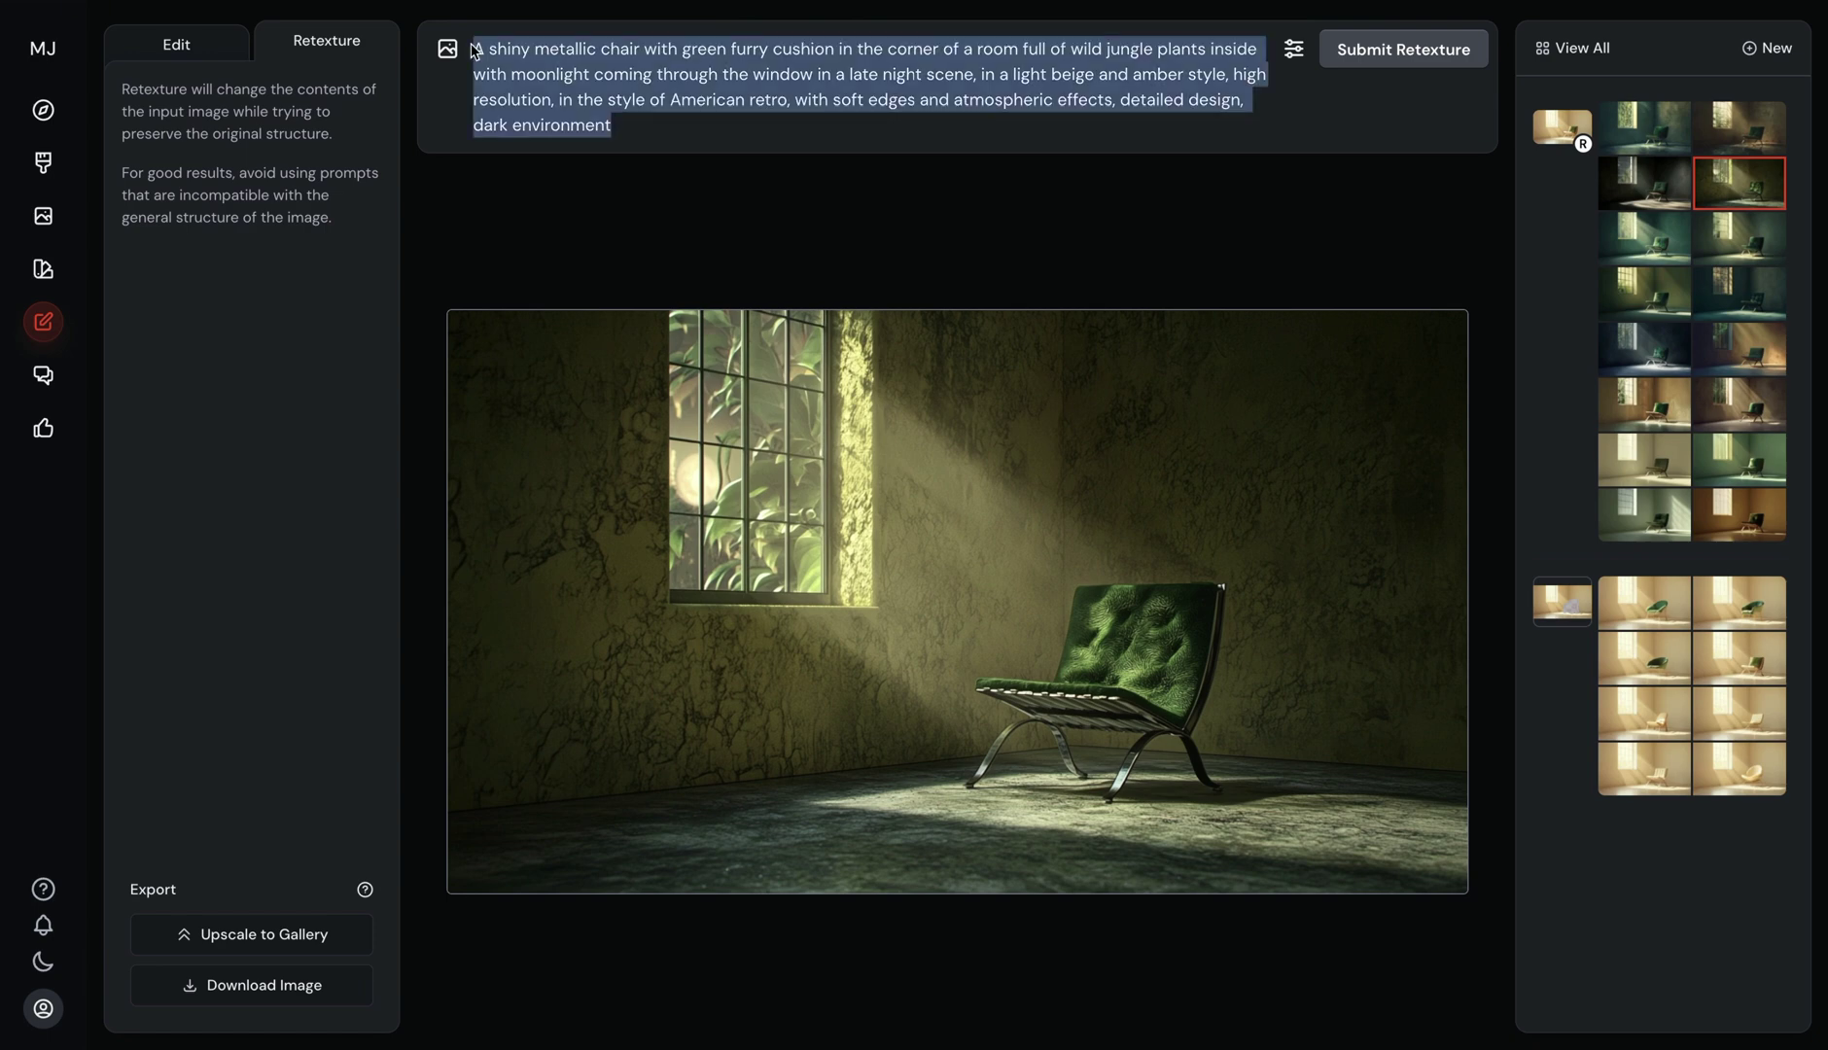
{"action": "type", "text": "A latex chair in a lat"}
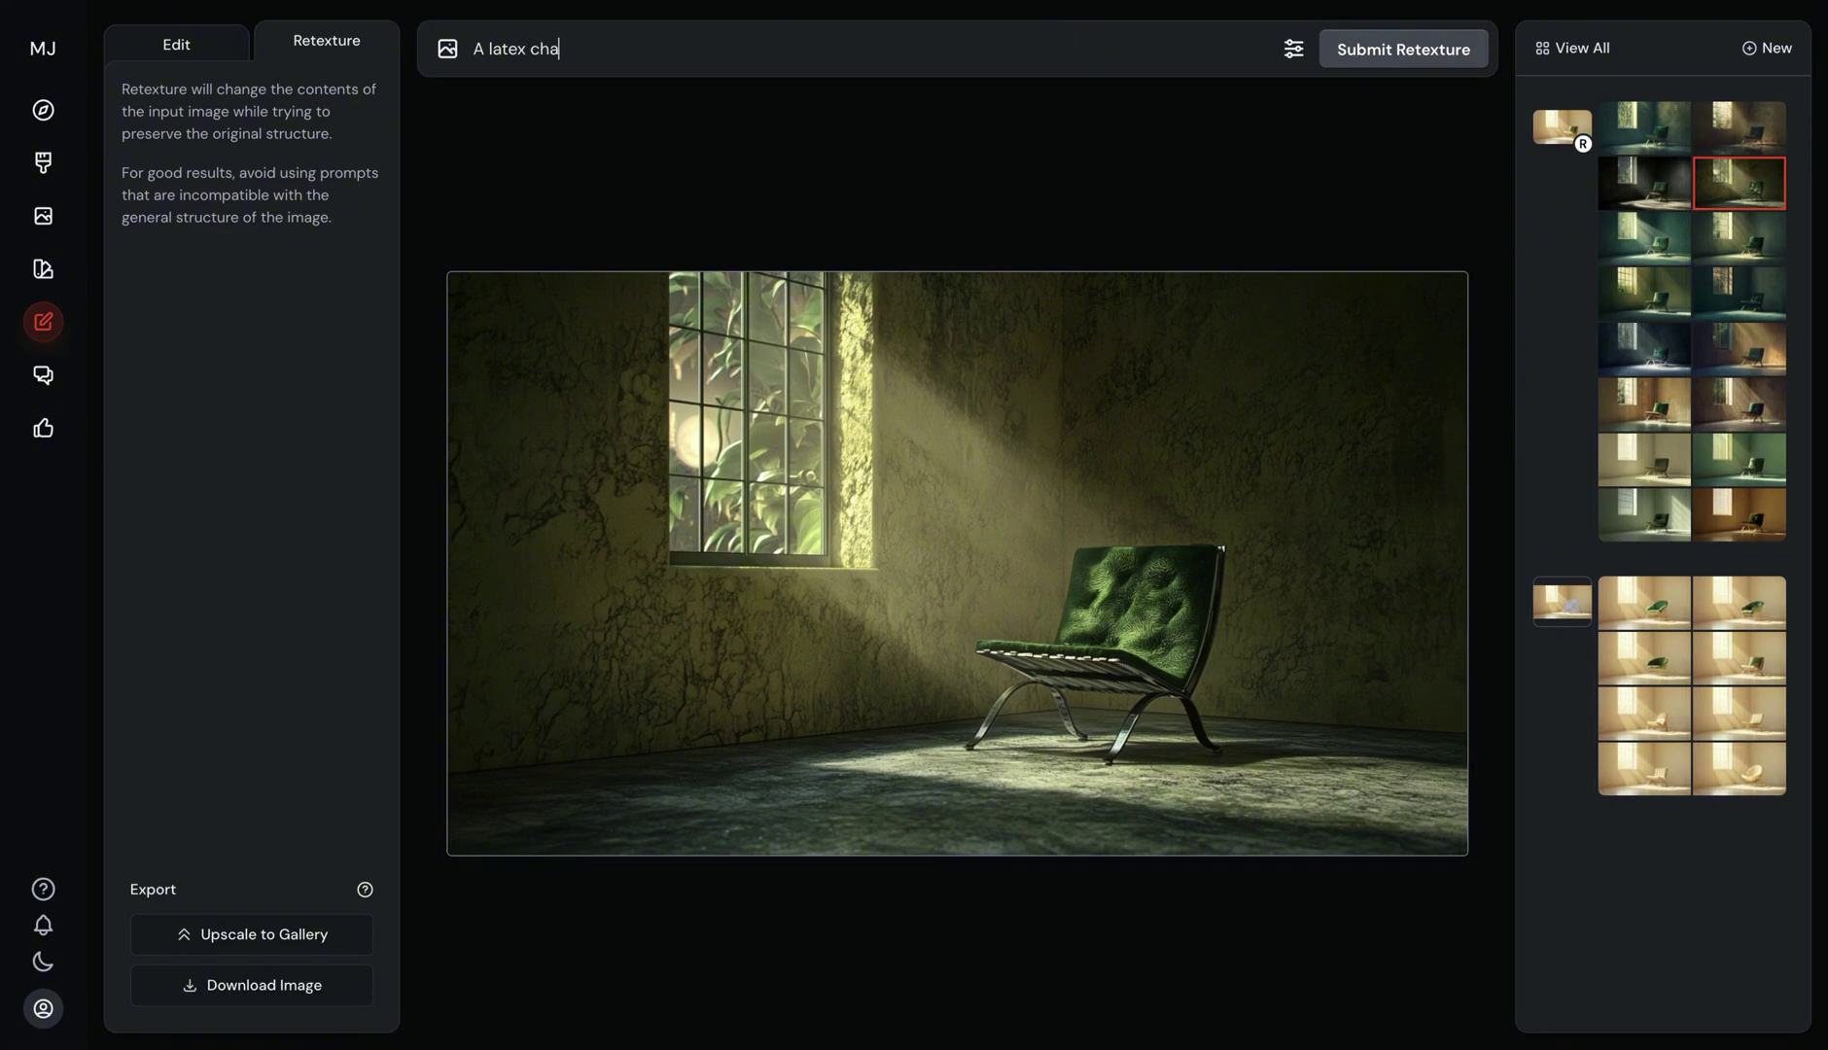
{"action": "key", "text": "BackSpace"}
{"action": "key", "text": "BackSpace"}
{"action": "key", "text": "BackSpace"}
{"action": "type", "text": "room made of latex"}
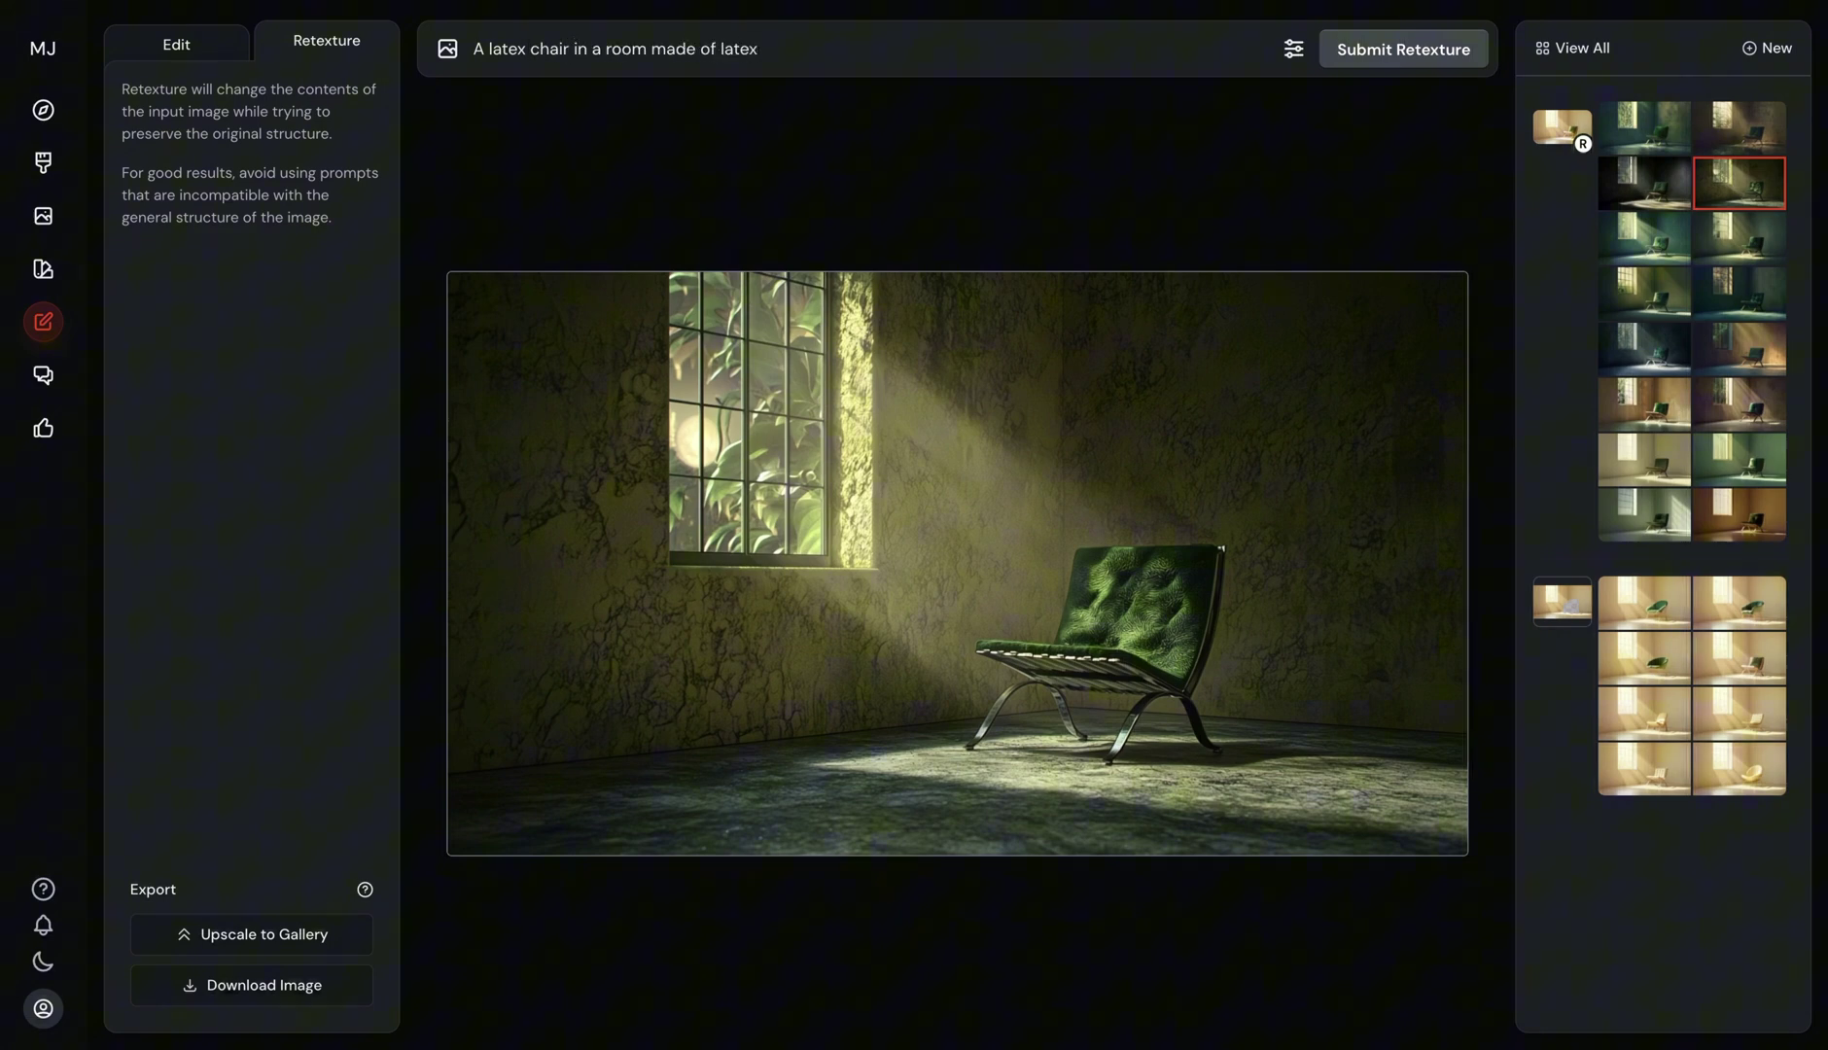
{"action": "left_click", "coordinate": [1405, 54]}
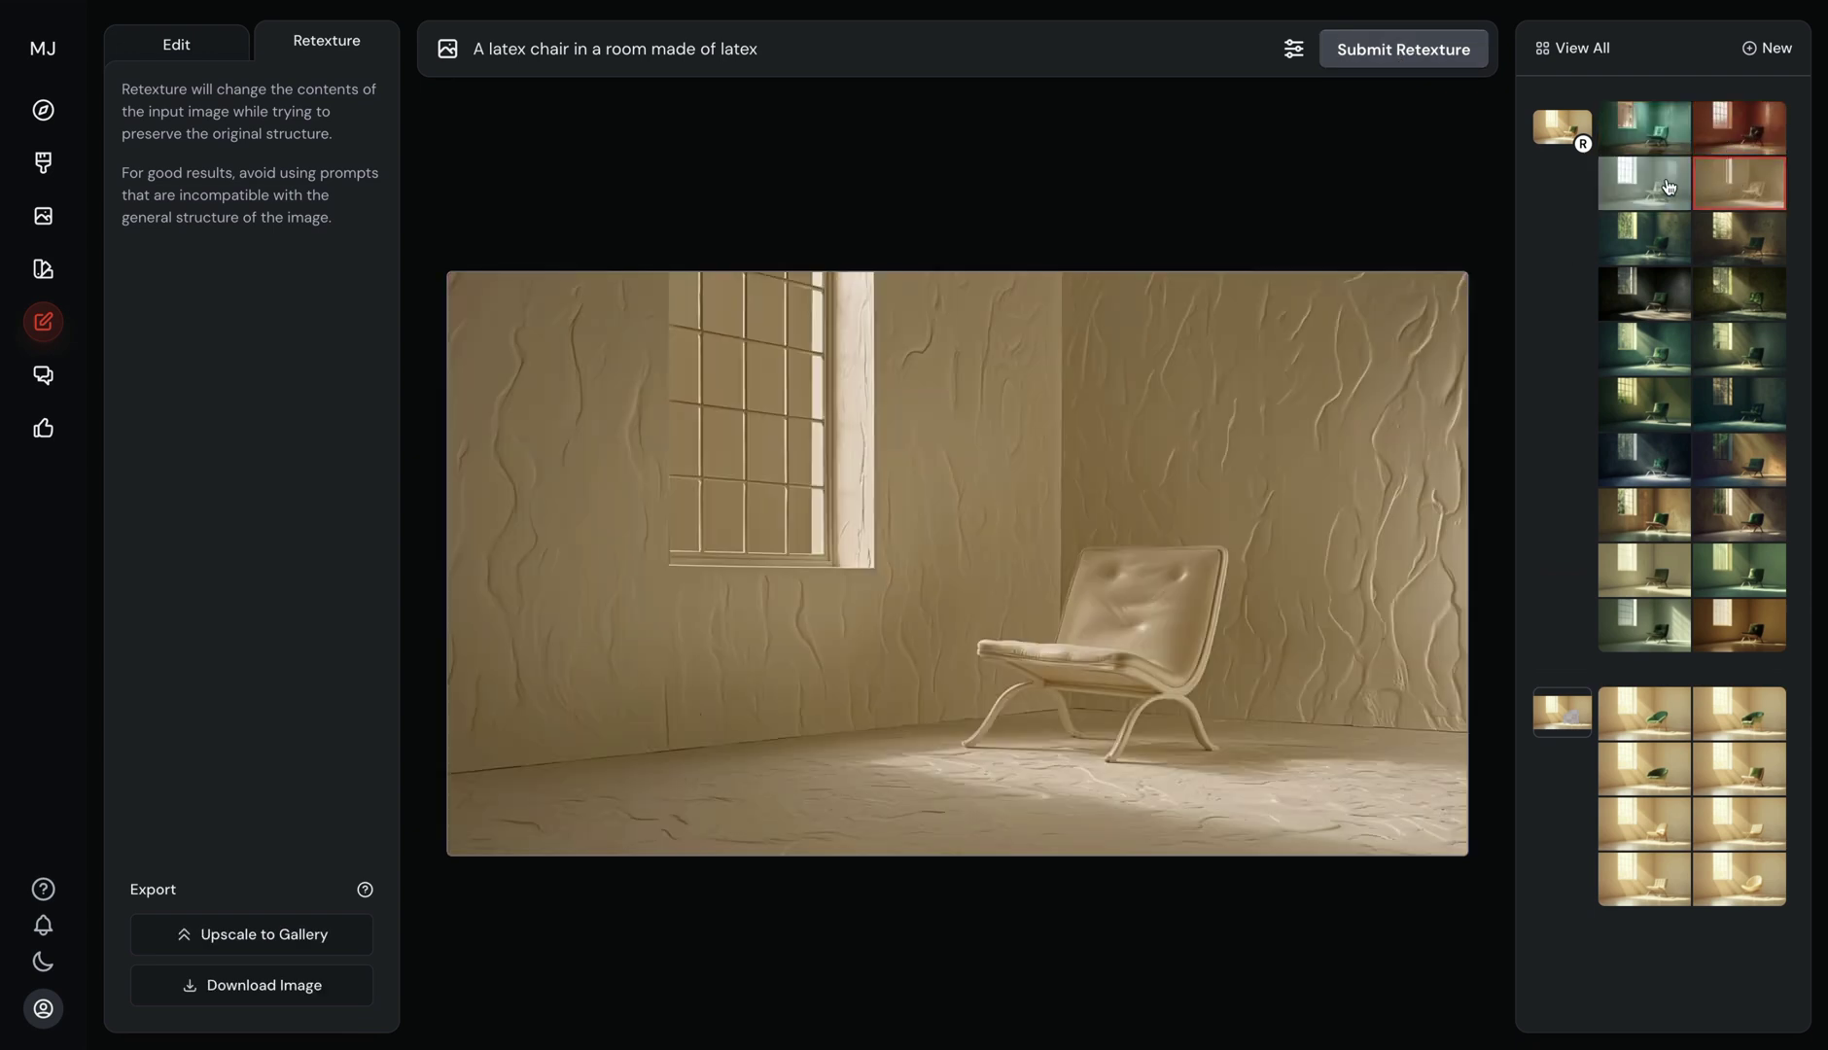
- Compare the latex room variations, viewing the pale green result and the one with red walls and a black chair
{"action": "left_click", "coordinate": [1668, 187]}
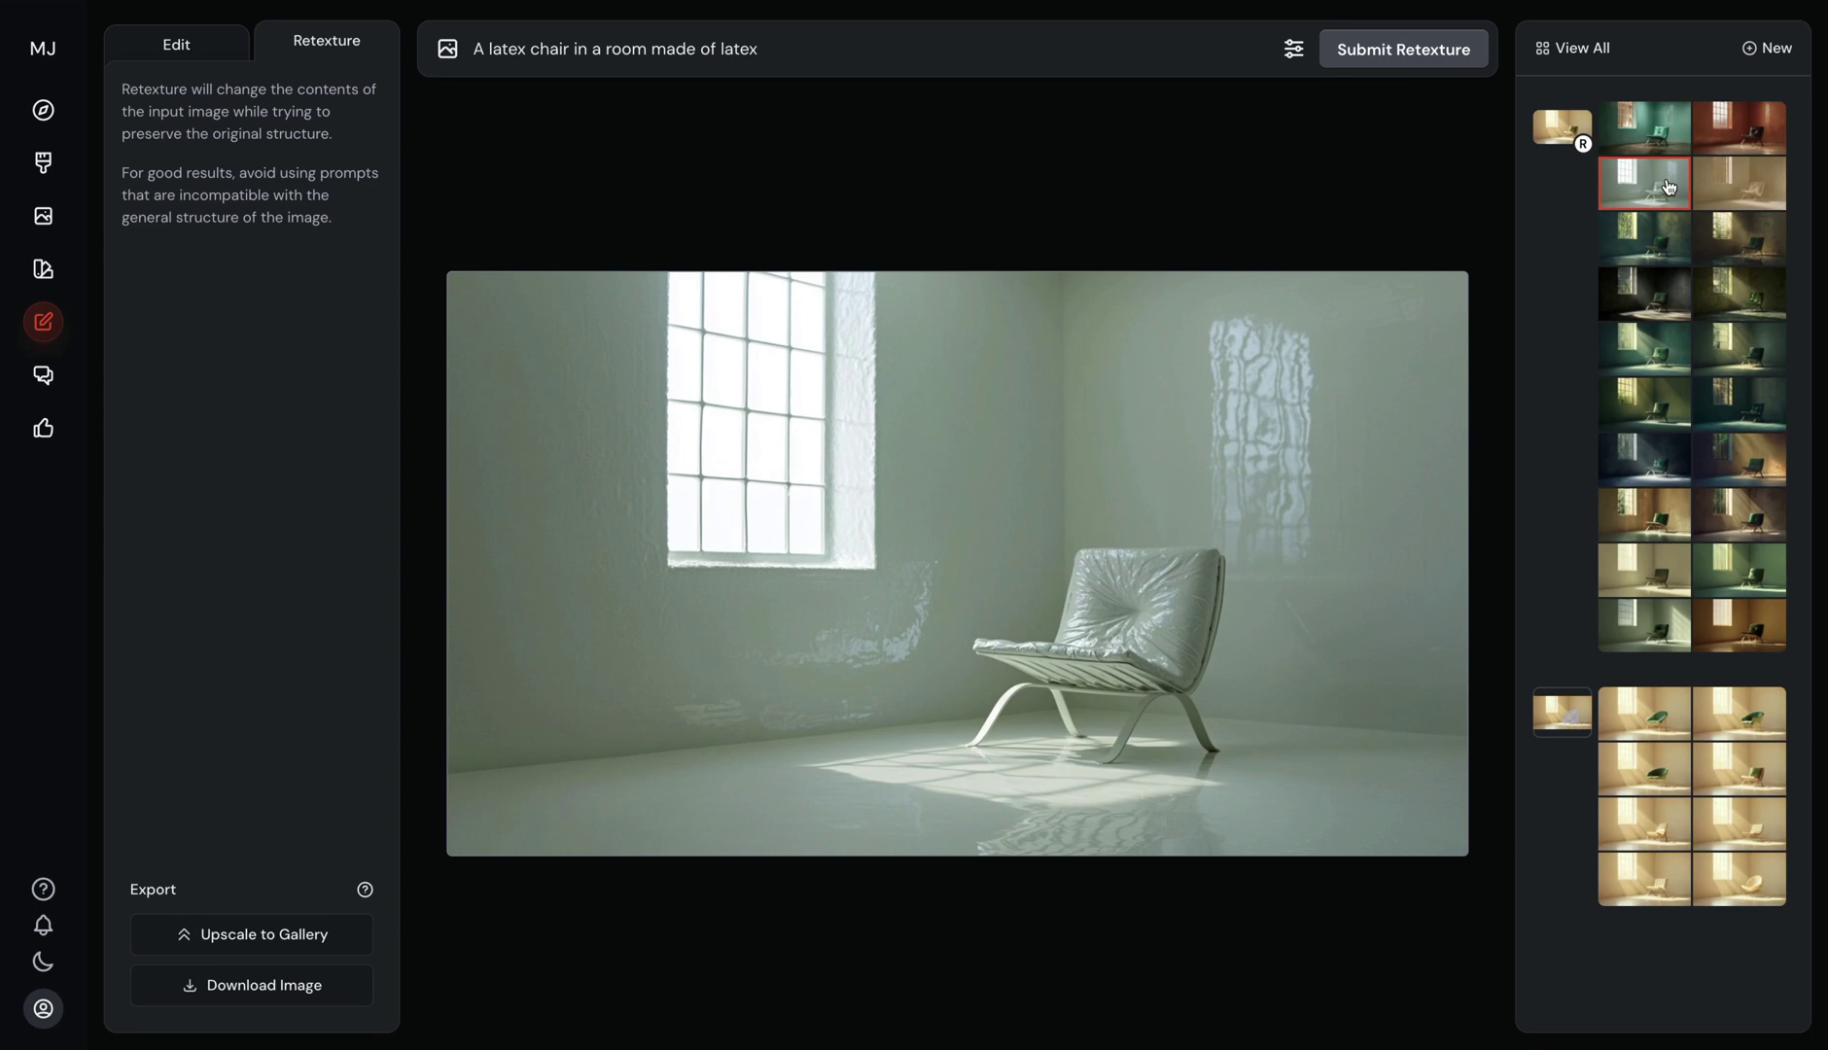
{"action": "left_click", "coordinate": [1740, 136]}
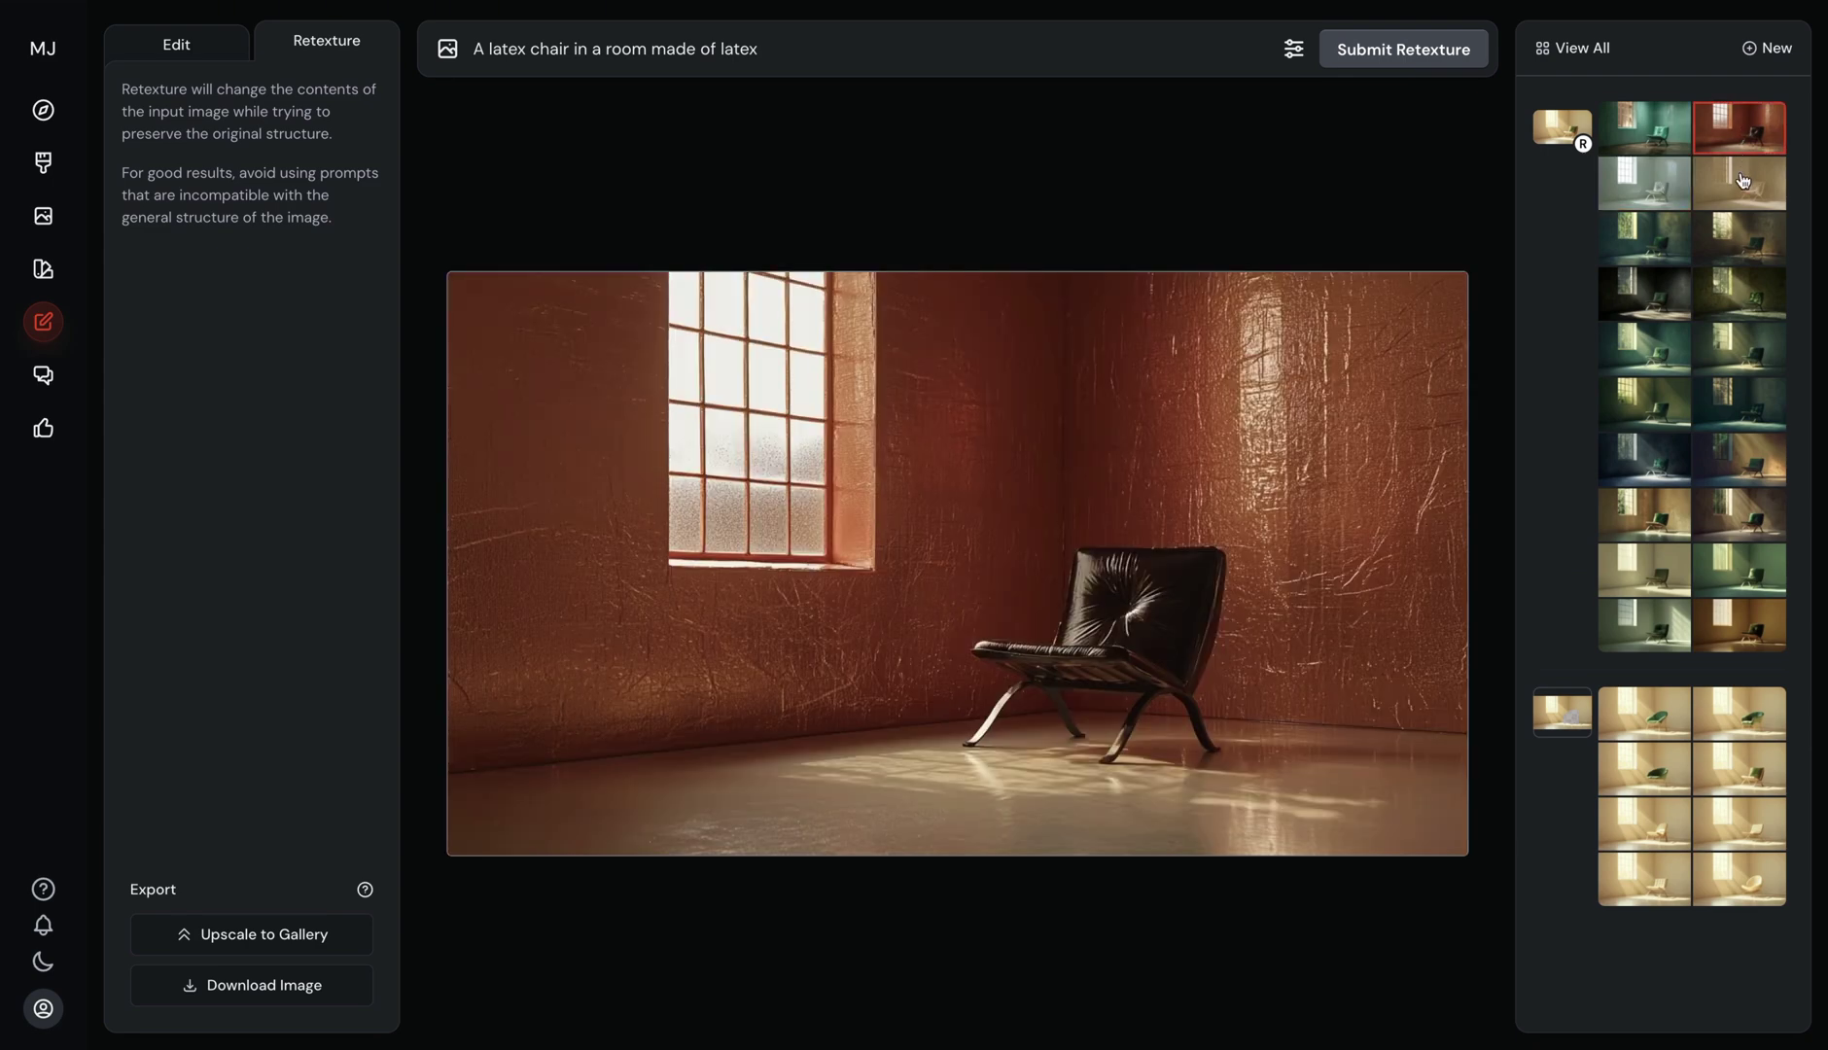
{"action": "key", "text": "Right"}
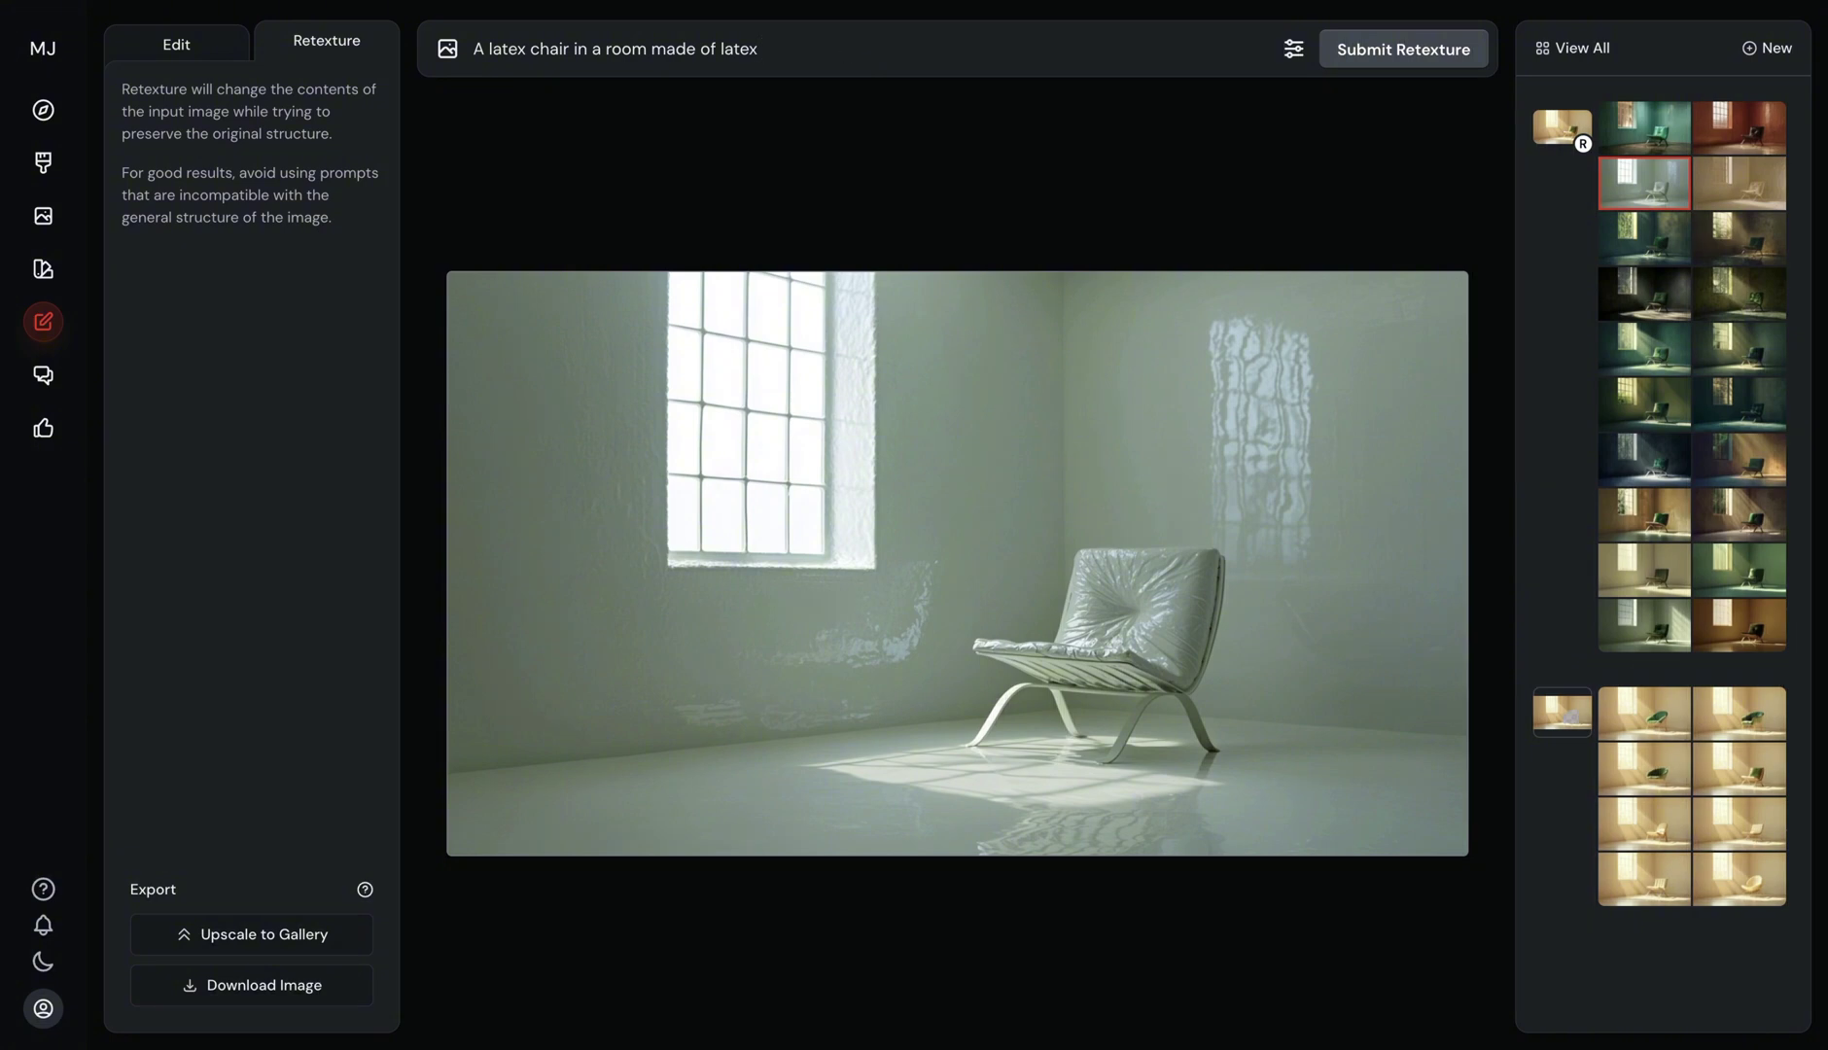
- Append "--sref 680572301" to the latex chair prompt, submit the retexture and view the second result
{"action": "type", "text": "--"}
{"action": "type", "text": "sref 680572301"}
{"action": "left_click", "coordinate": [1381, 51]}
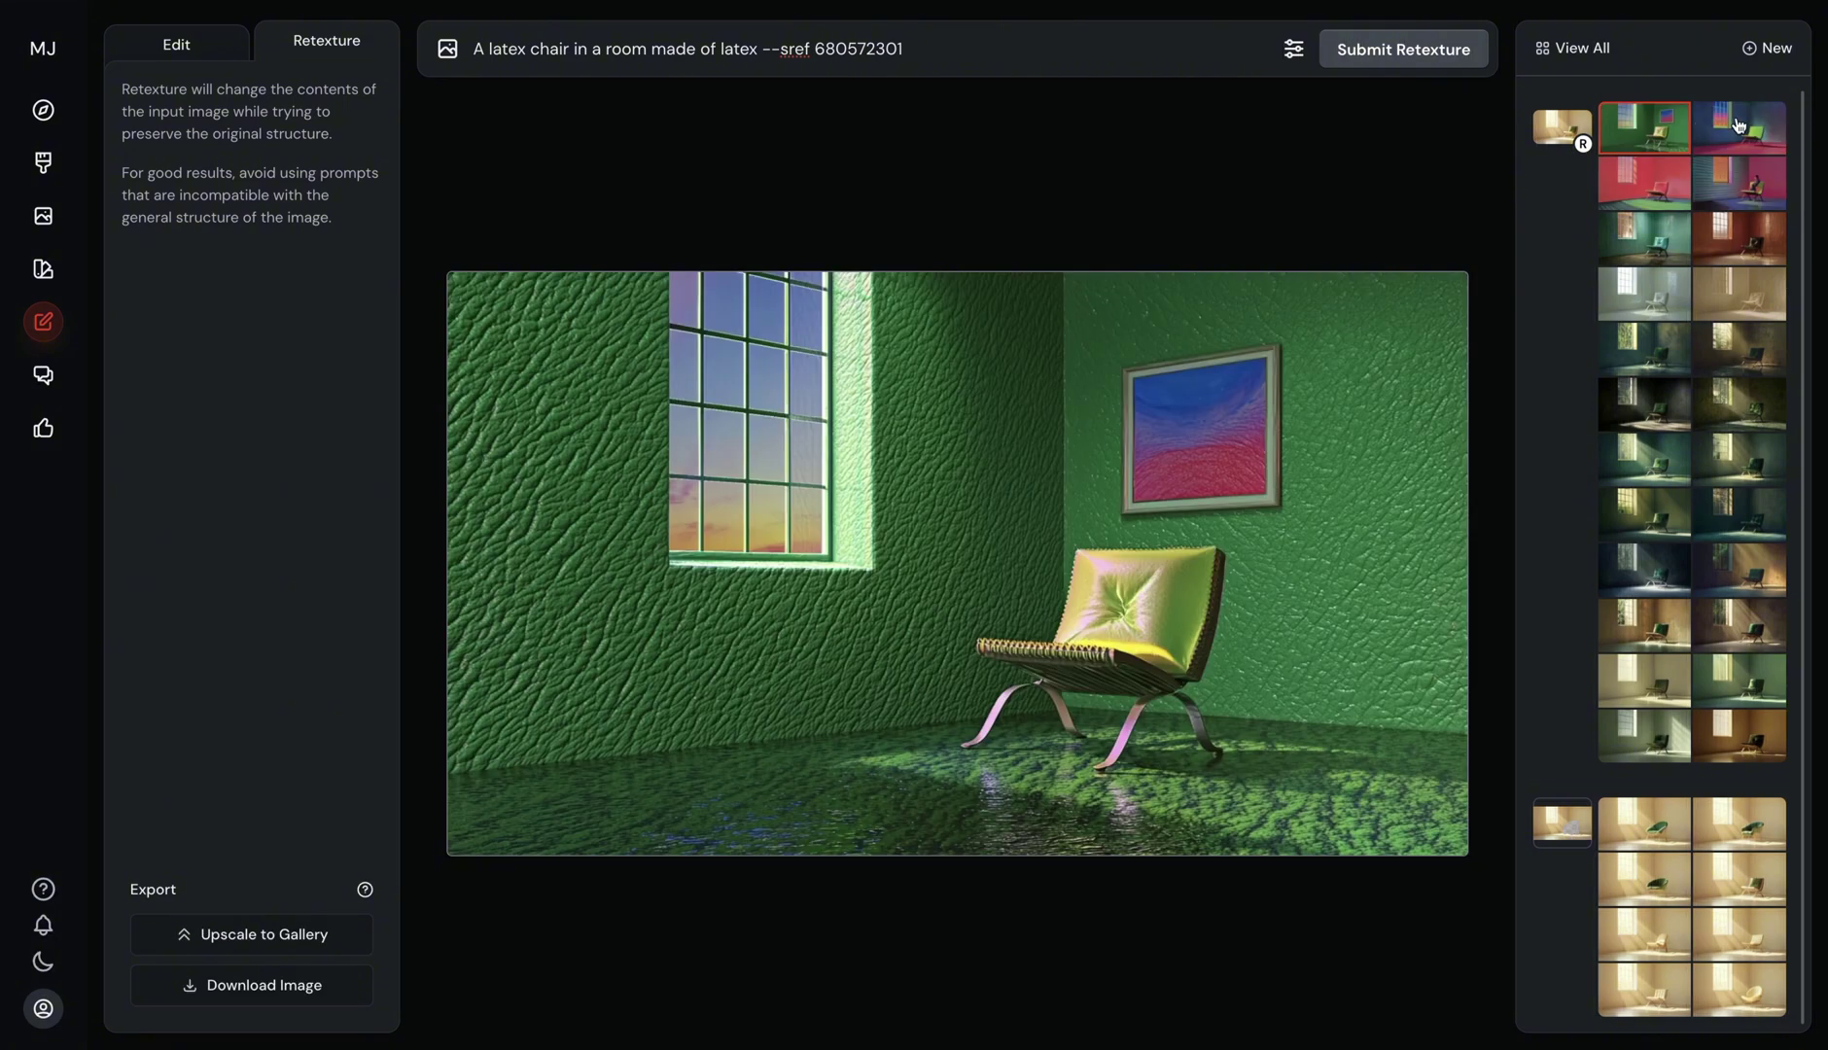
{"action": "left_click", "coordinate": [1739, 127]}
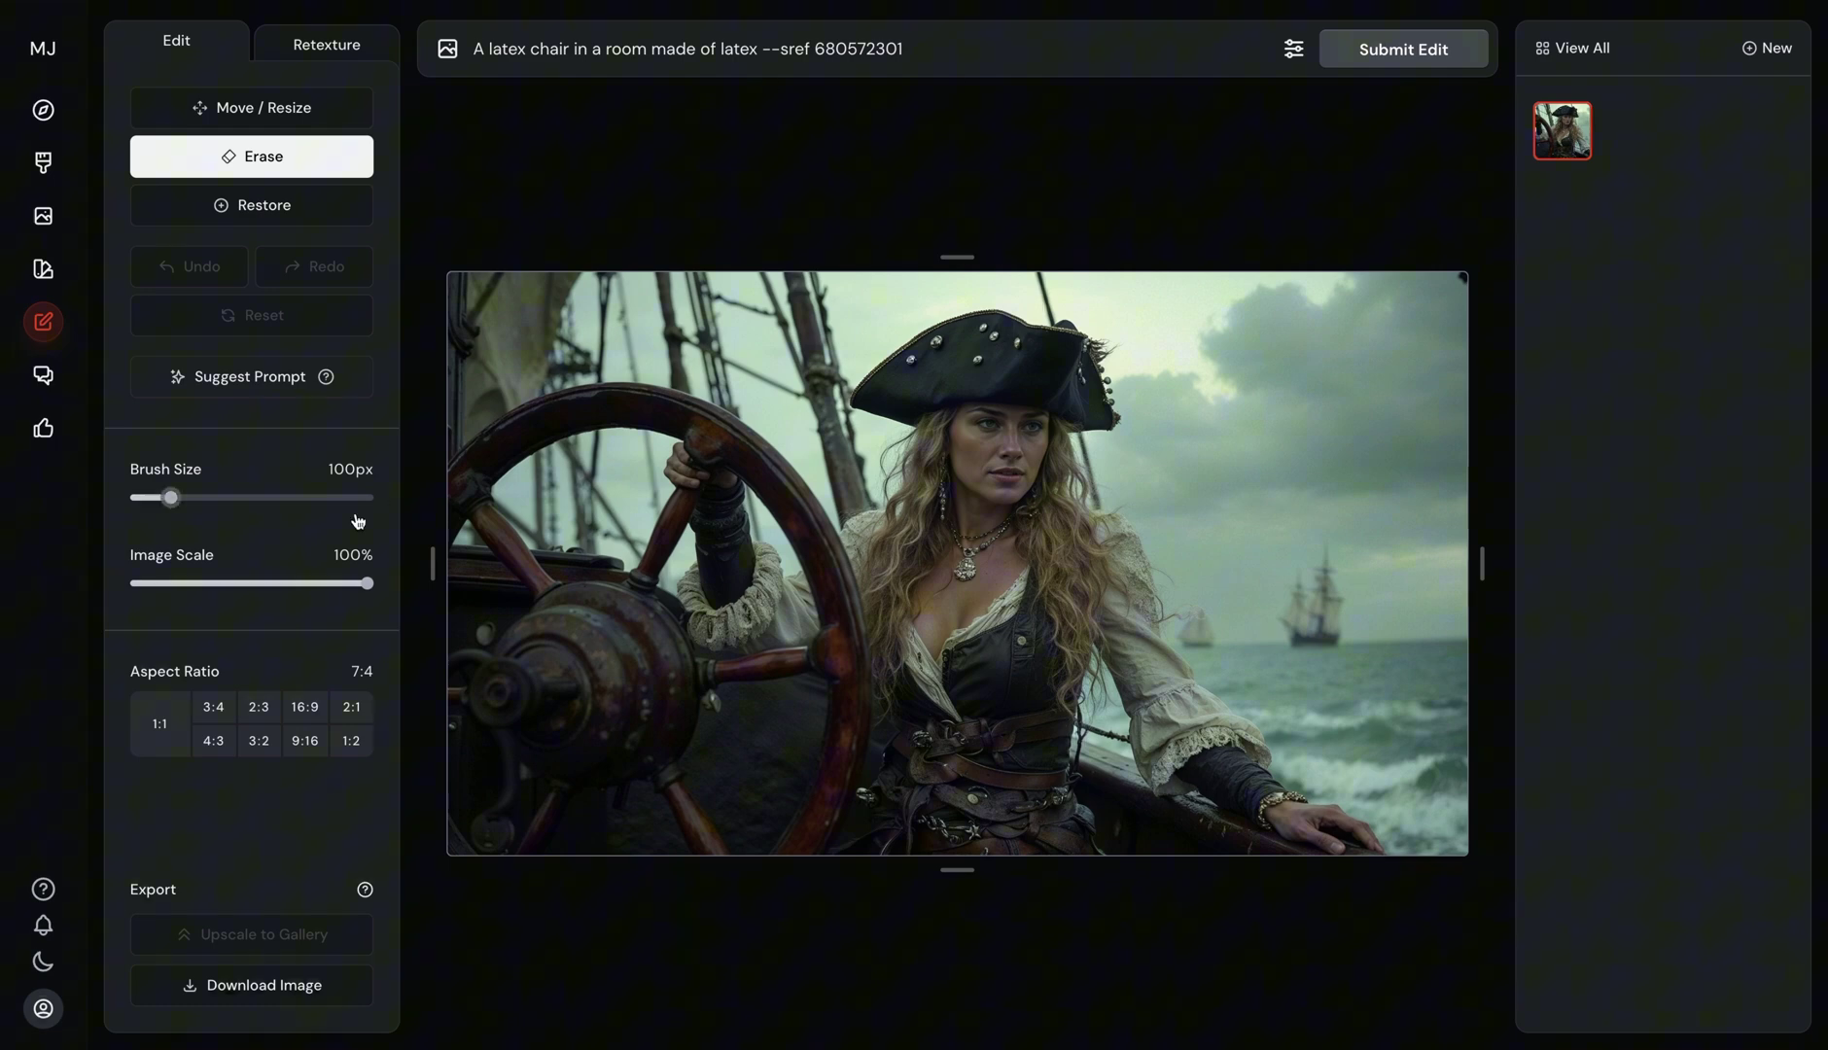
- Retexture the pirate captain image from a suggested prompt that includes "It's night time with visible stars."
{"action": "left_click", "coordinate": [290, 385]}
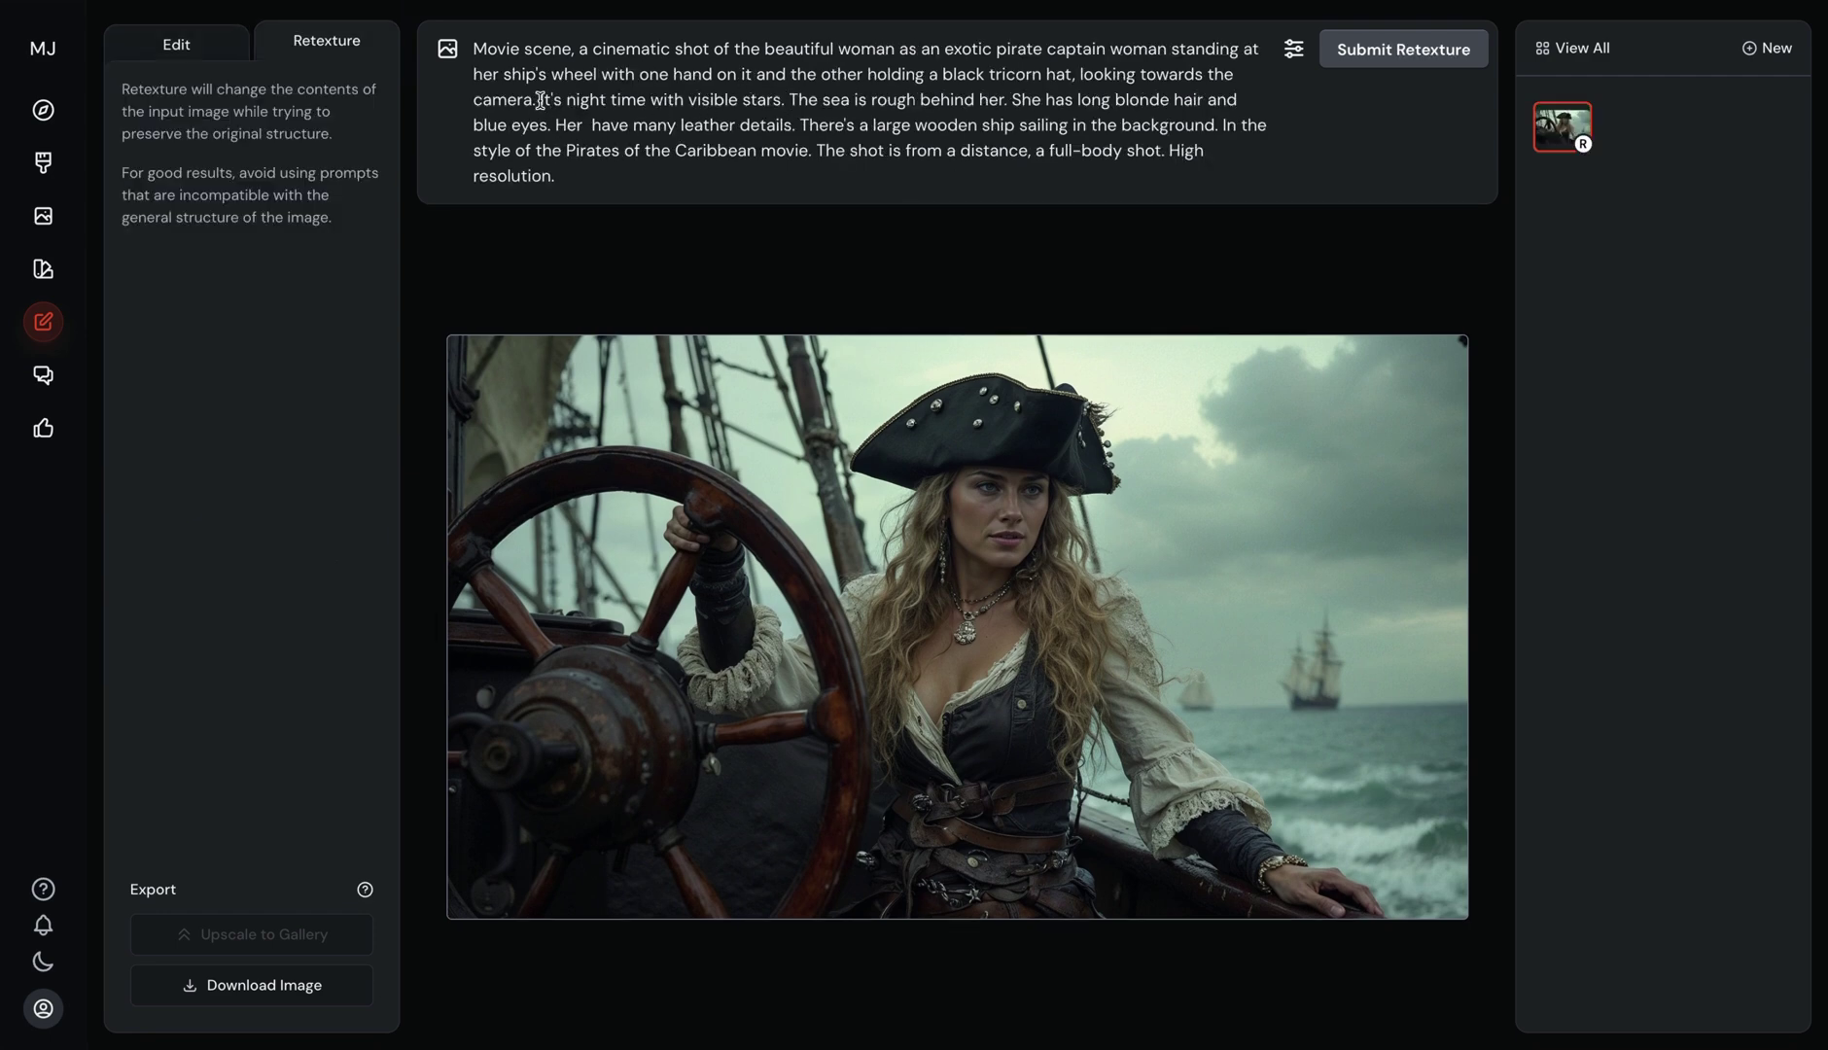
{"action": "left_click_drag", "start_coordinate": [540, 100], "coordinate": [785, 103]}
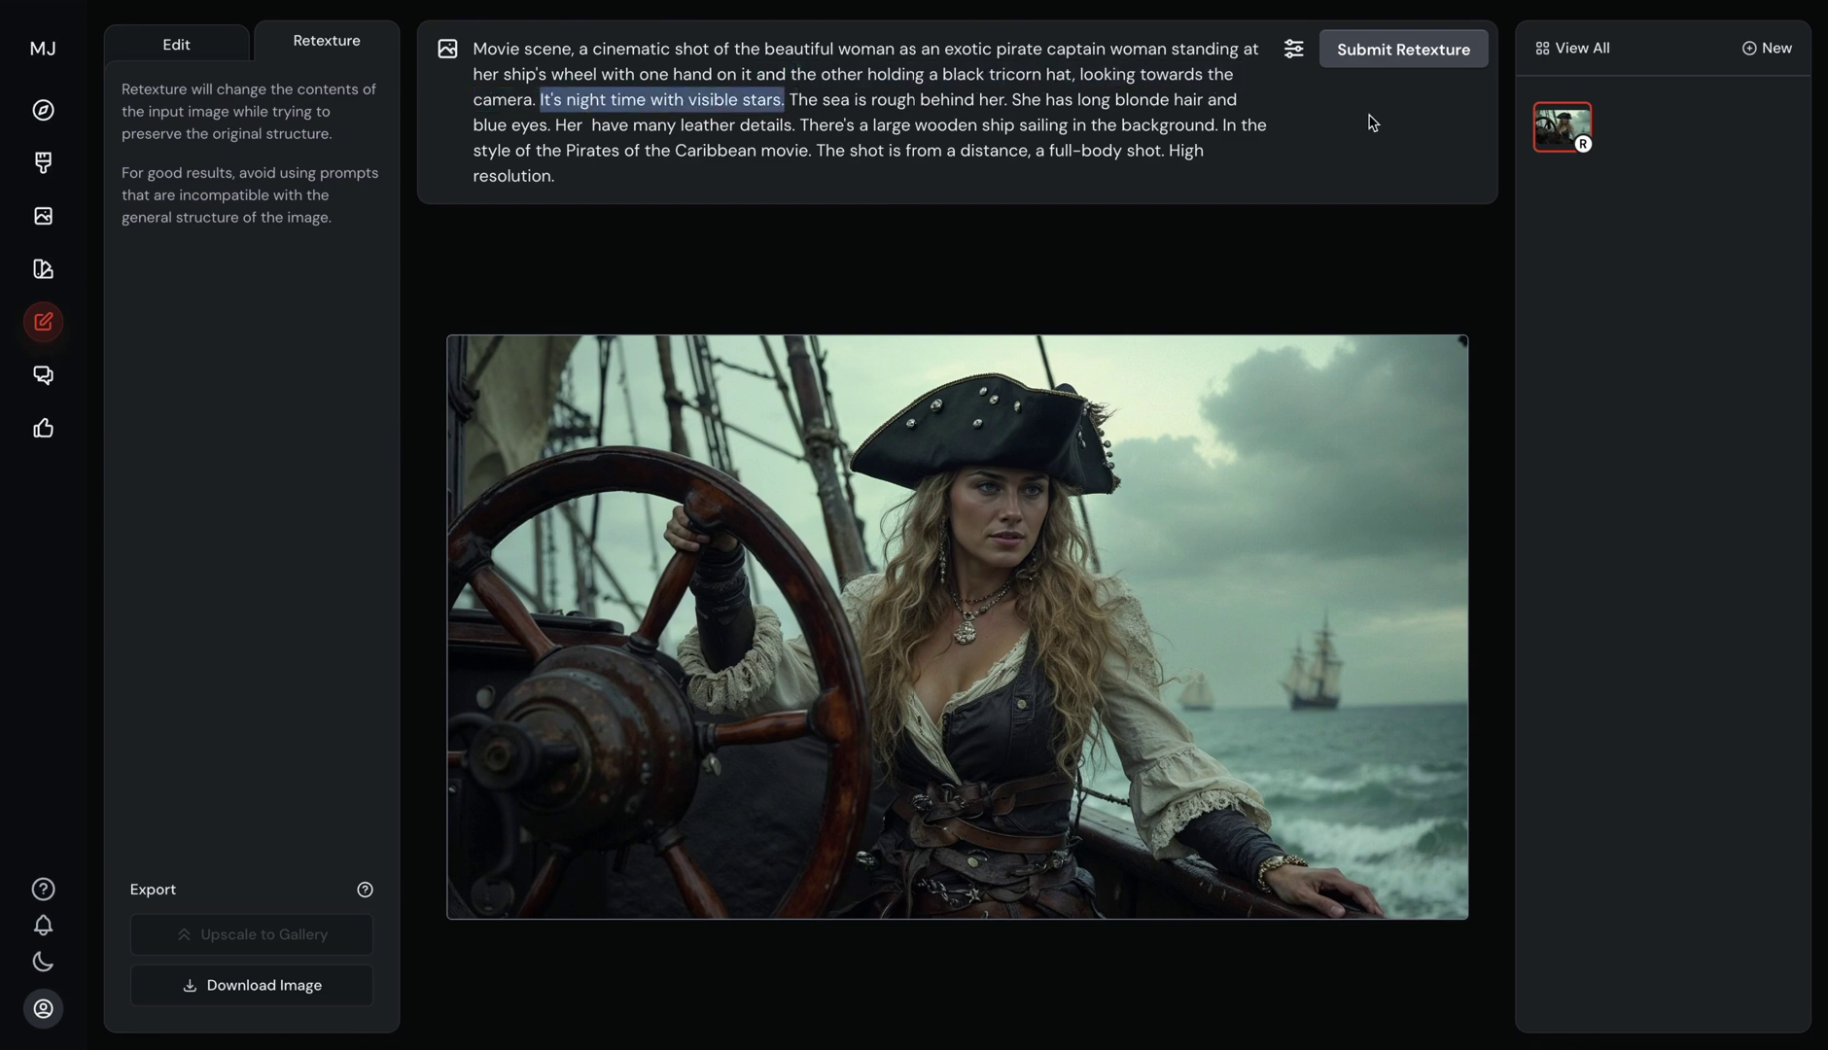
{"action": "left_click", "coordinate": [1448, 48]}
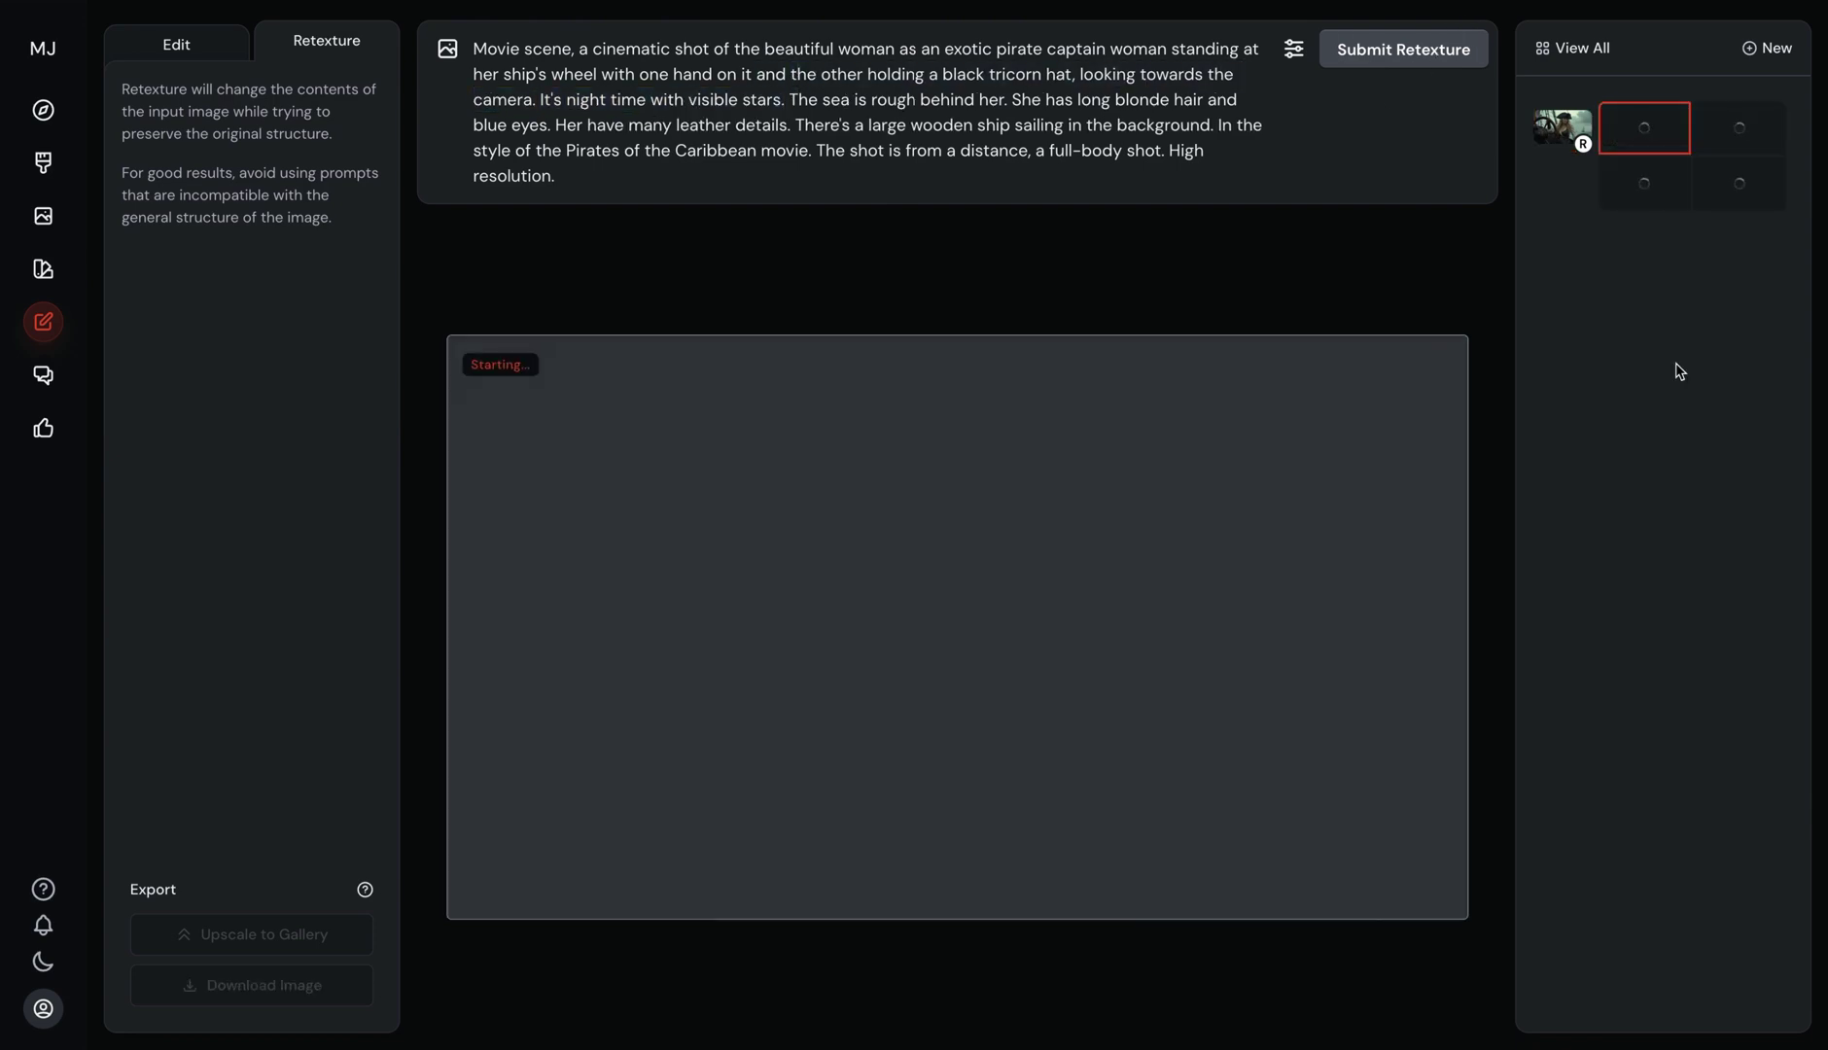
- Compare the night-time pirate retexture variations and select the first one
{"action": "left_click", "coordinate": [1646, 175]}
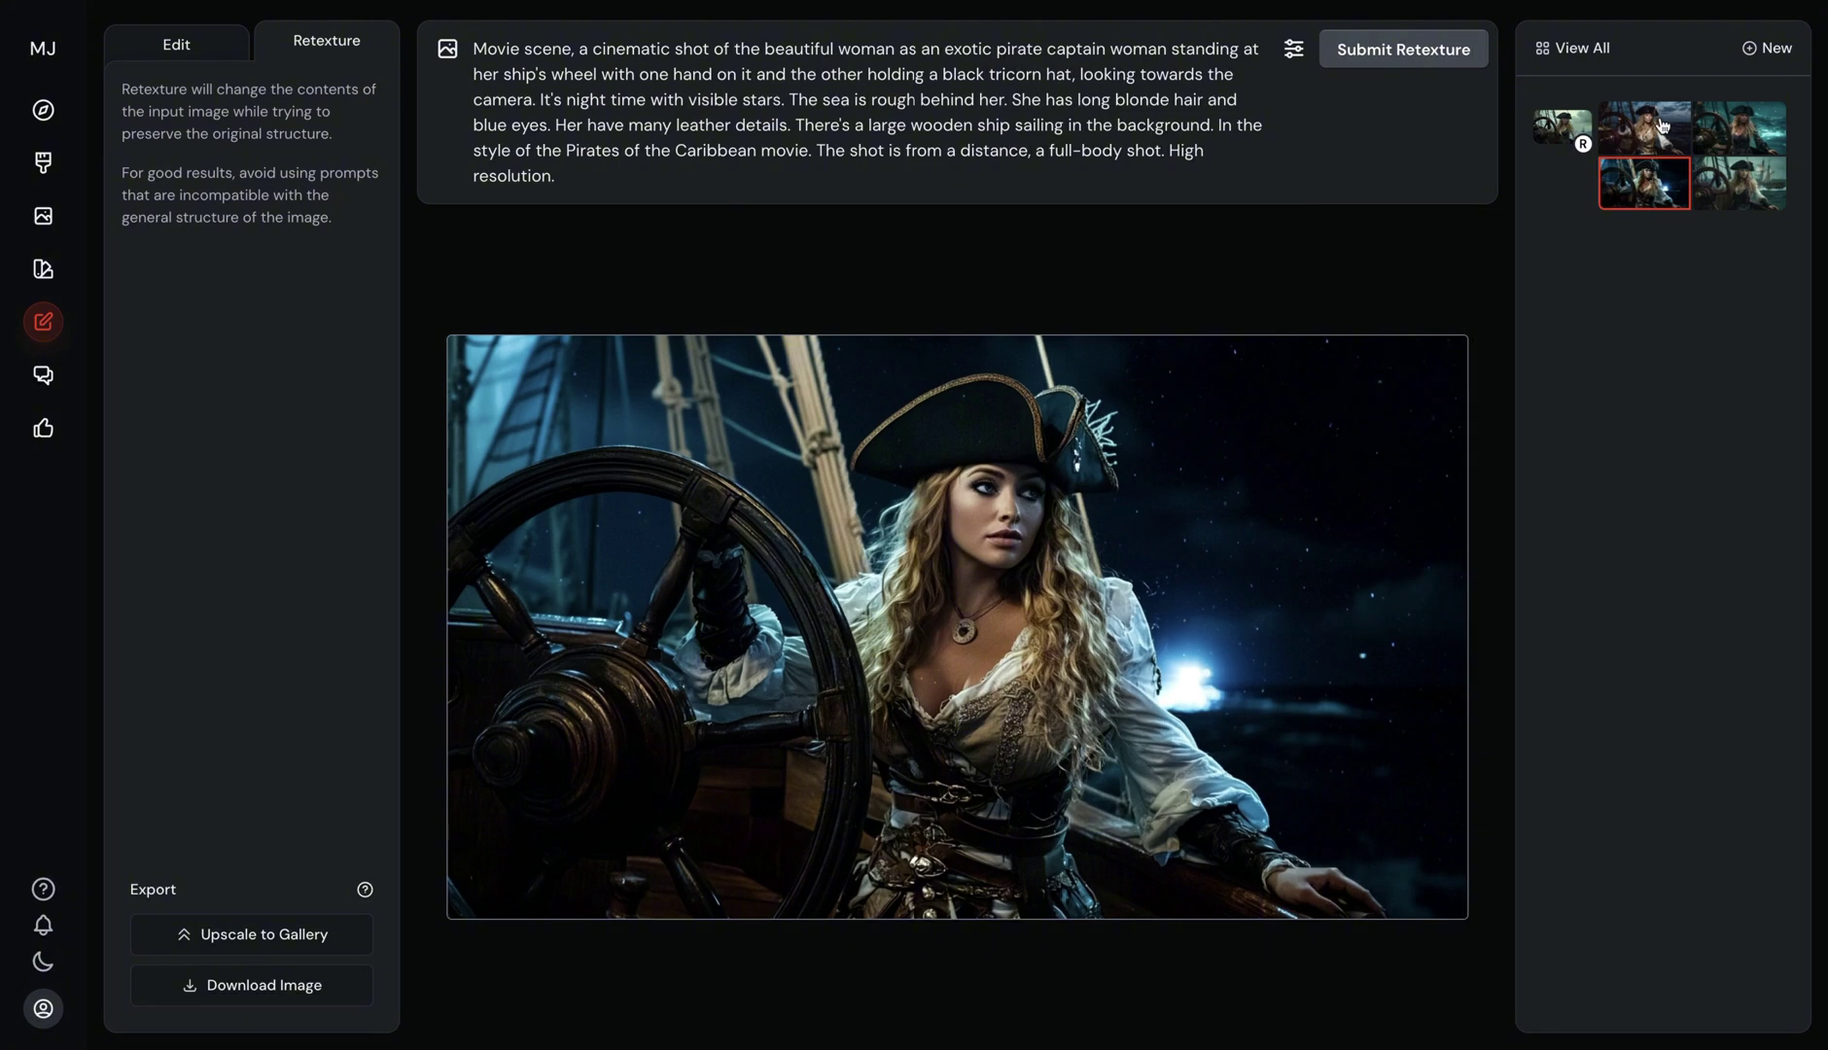
{"action": "left_click", "coordinate": [1664, 127]}
{"action": "left_click", "coordinate": [1737, 185]}
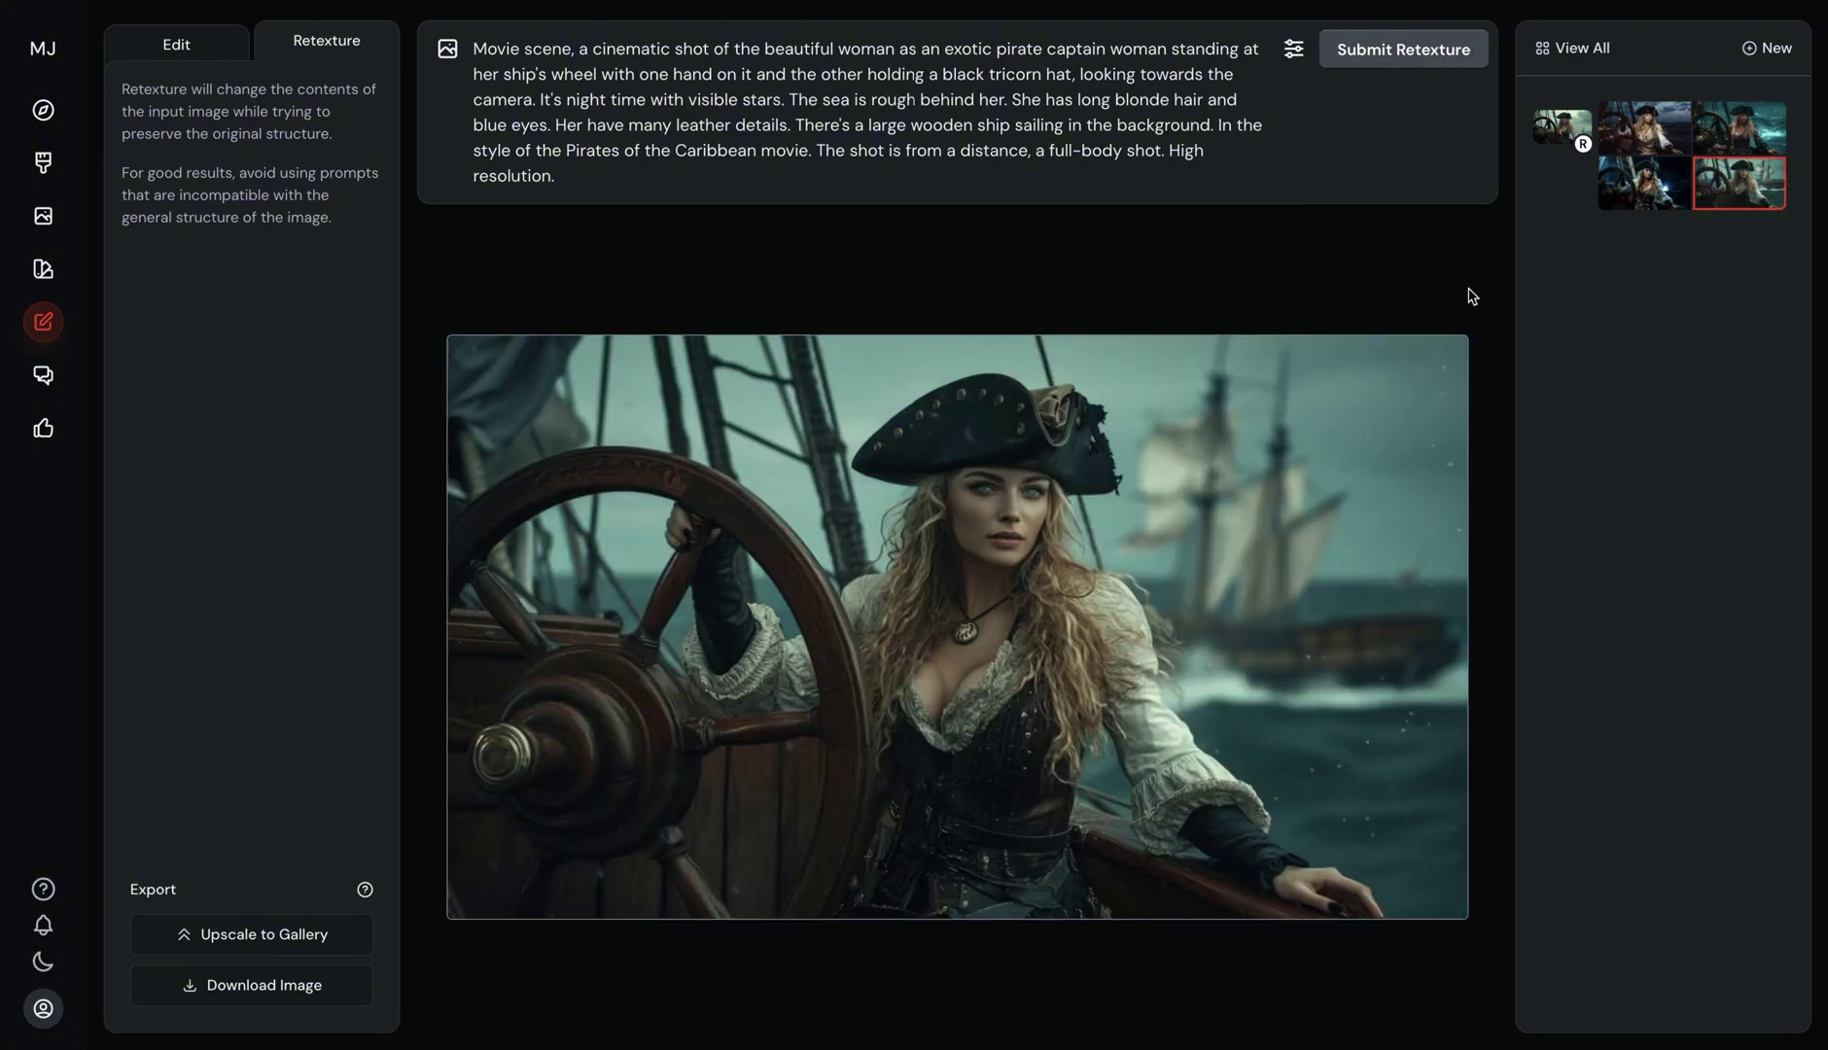
{"action": "left_click", "coordinate": [1642, 138]}
{"action": "left_click", "coordinate": [1646, 182]}
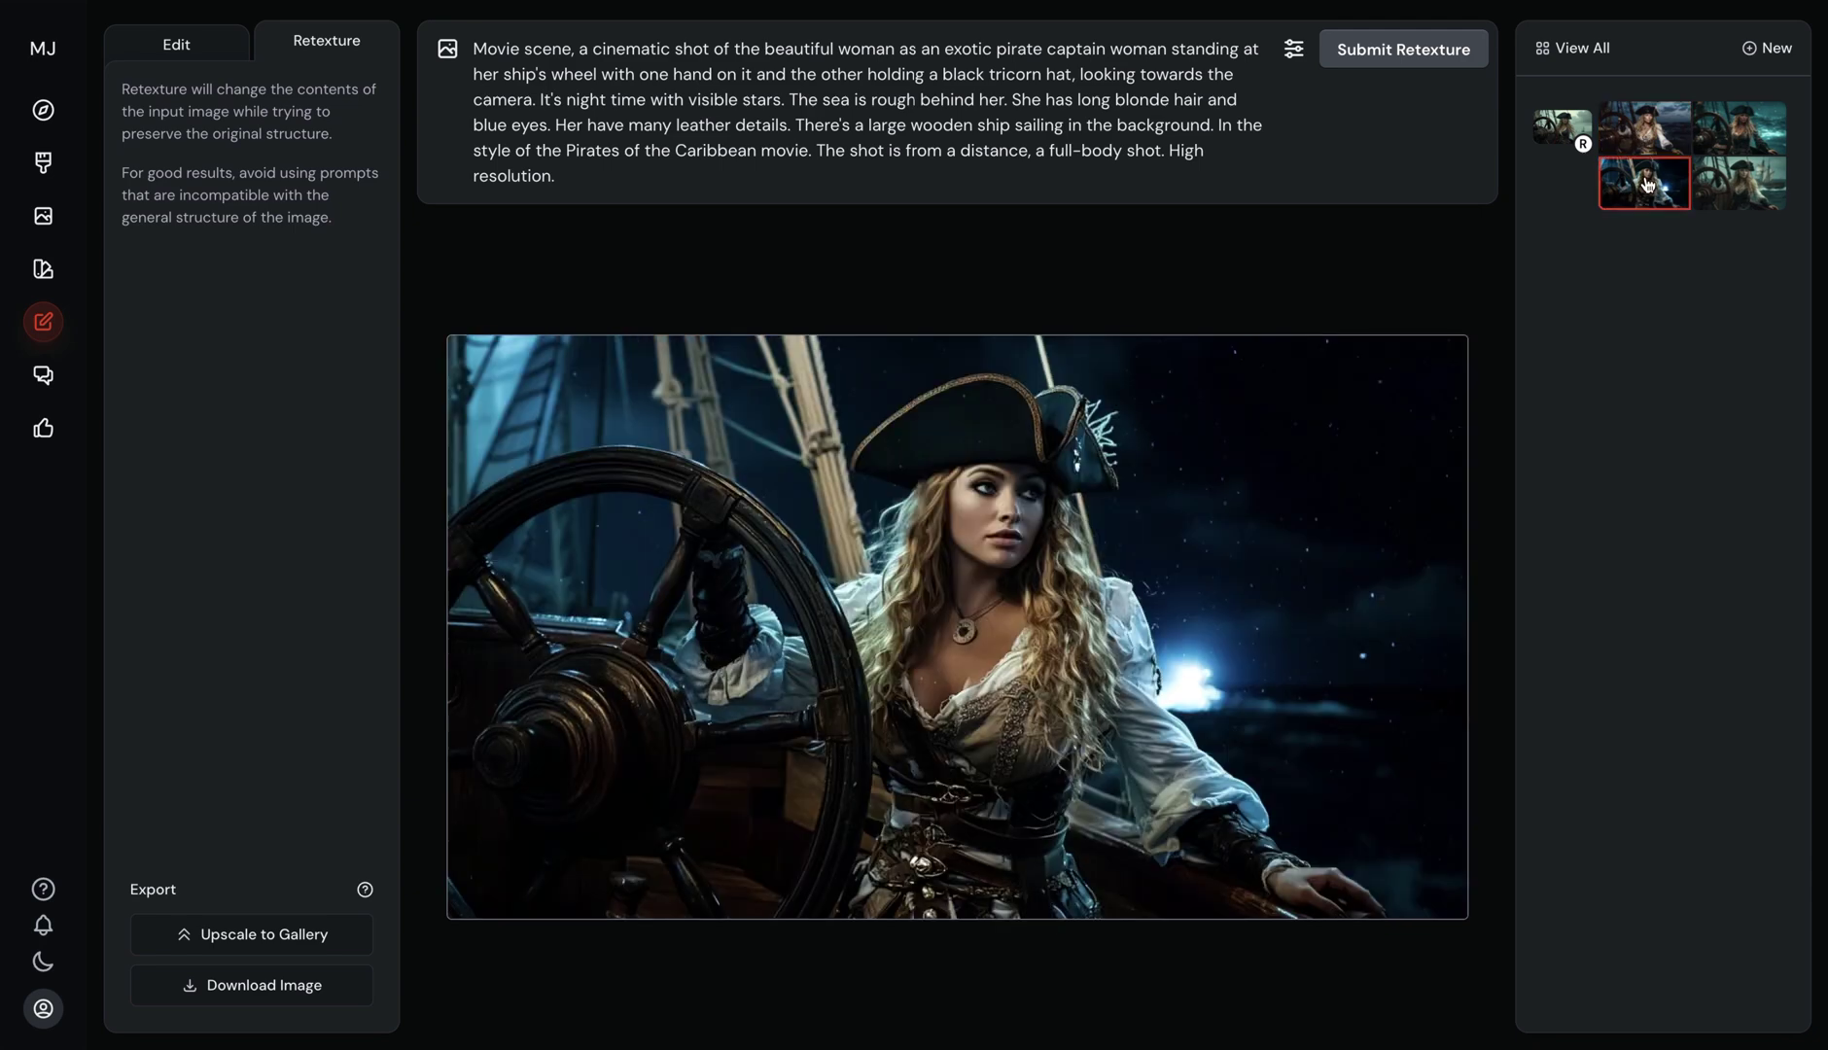
{"action": "left_click", "coordinate": [1658, 135]}
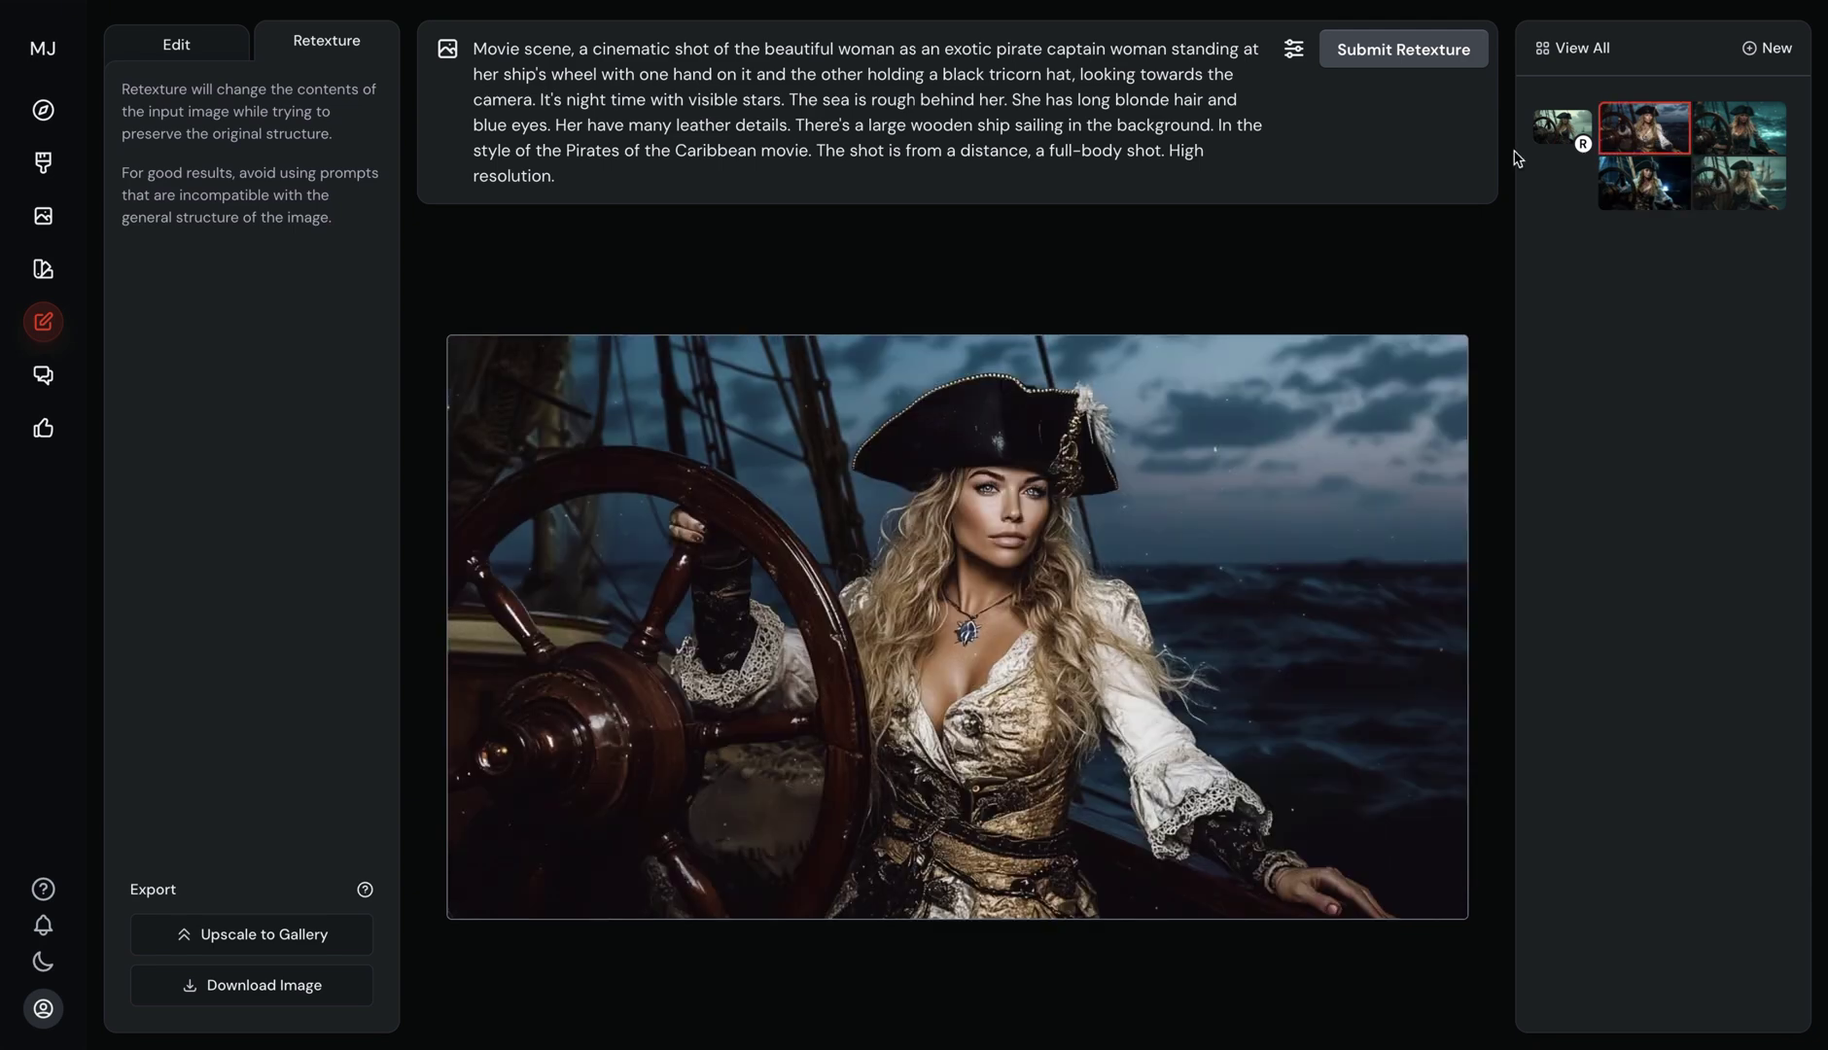
- Add the original pirate captain image as a character reference and resubmit the night-time retexture
{"action": "left_click", "coordinate": [448, 48]}
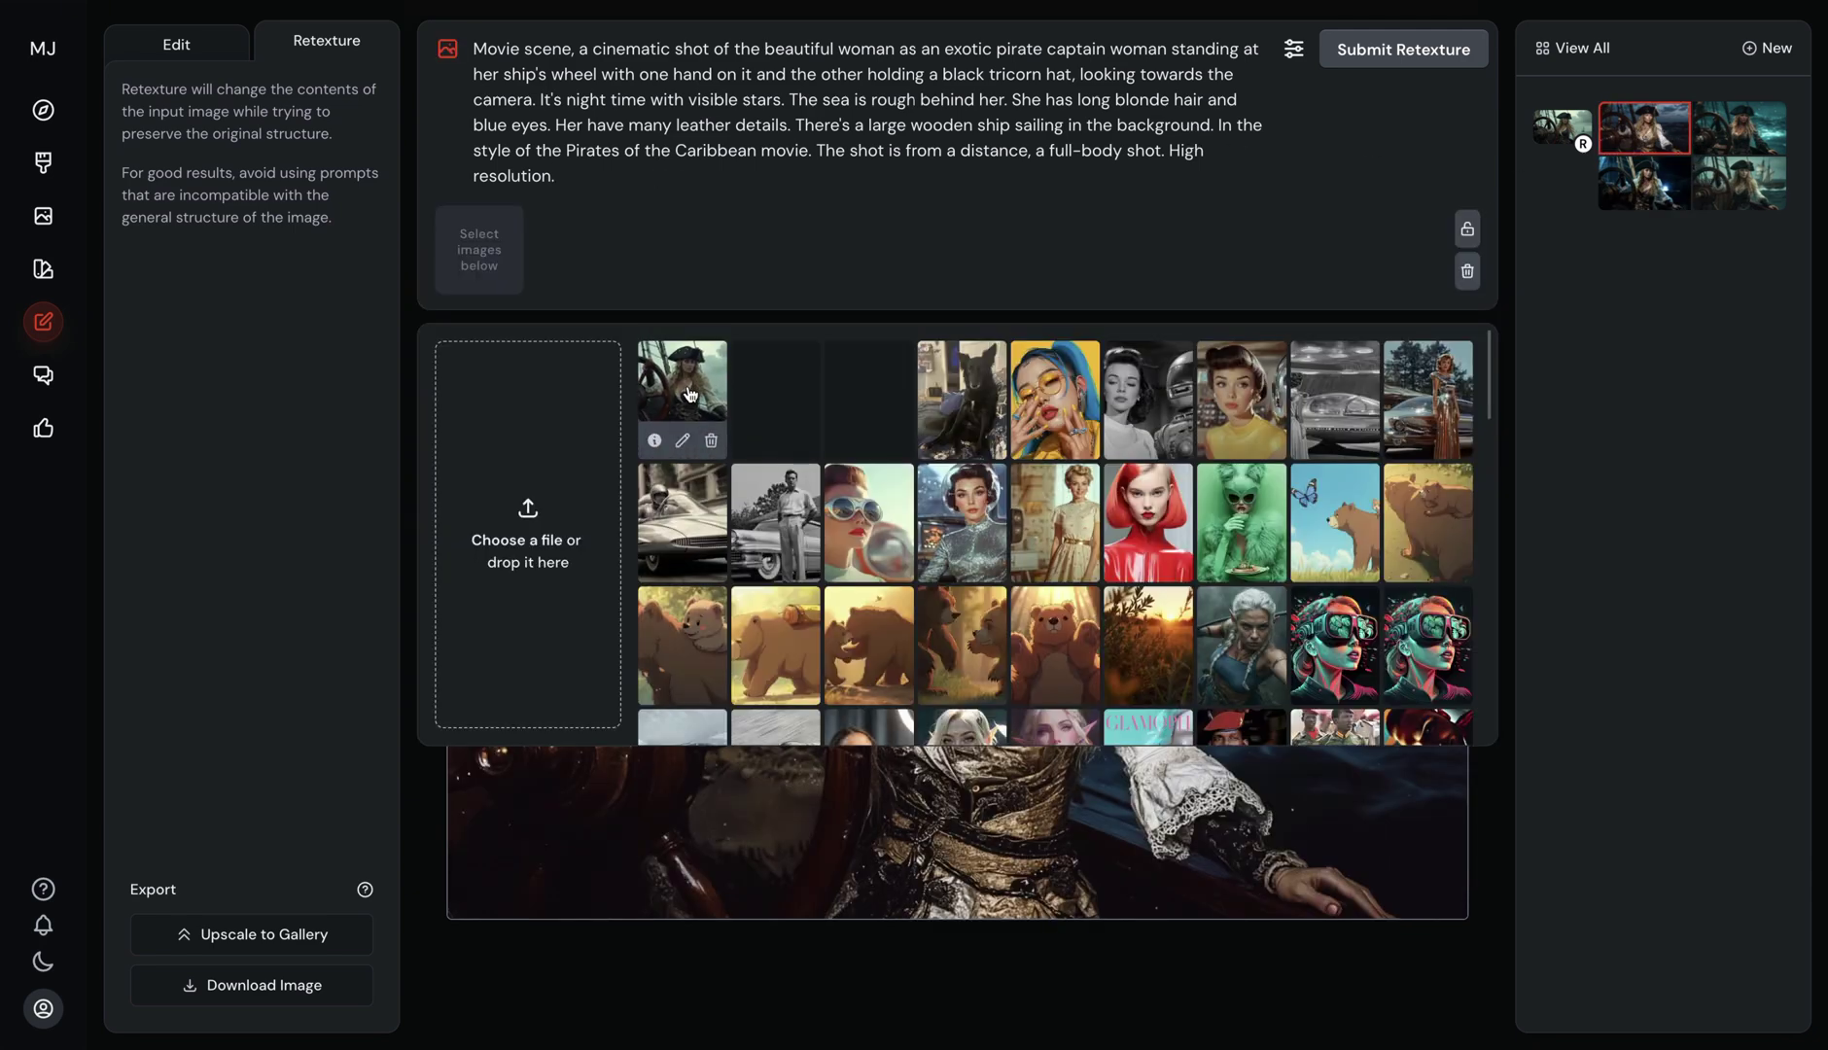
{"action": "left_click", "coordinate": [688, 391]}
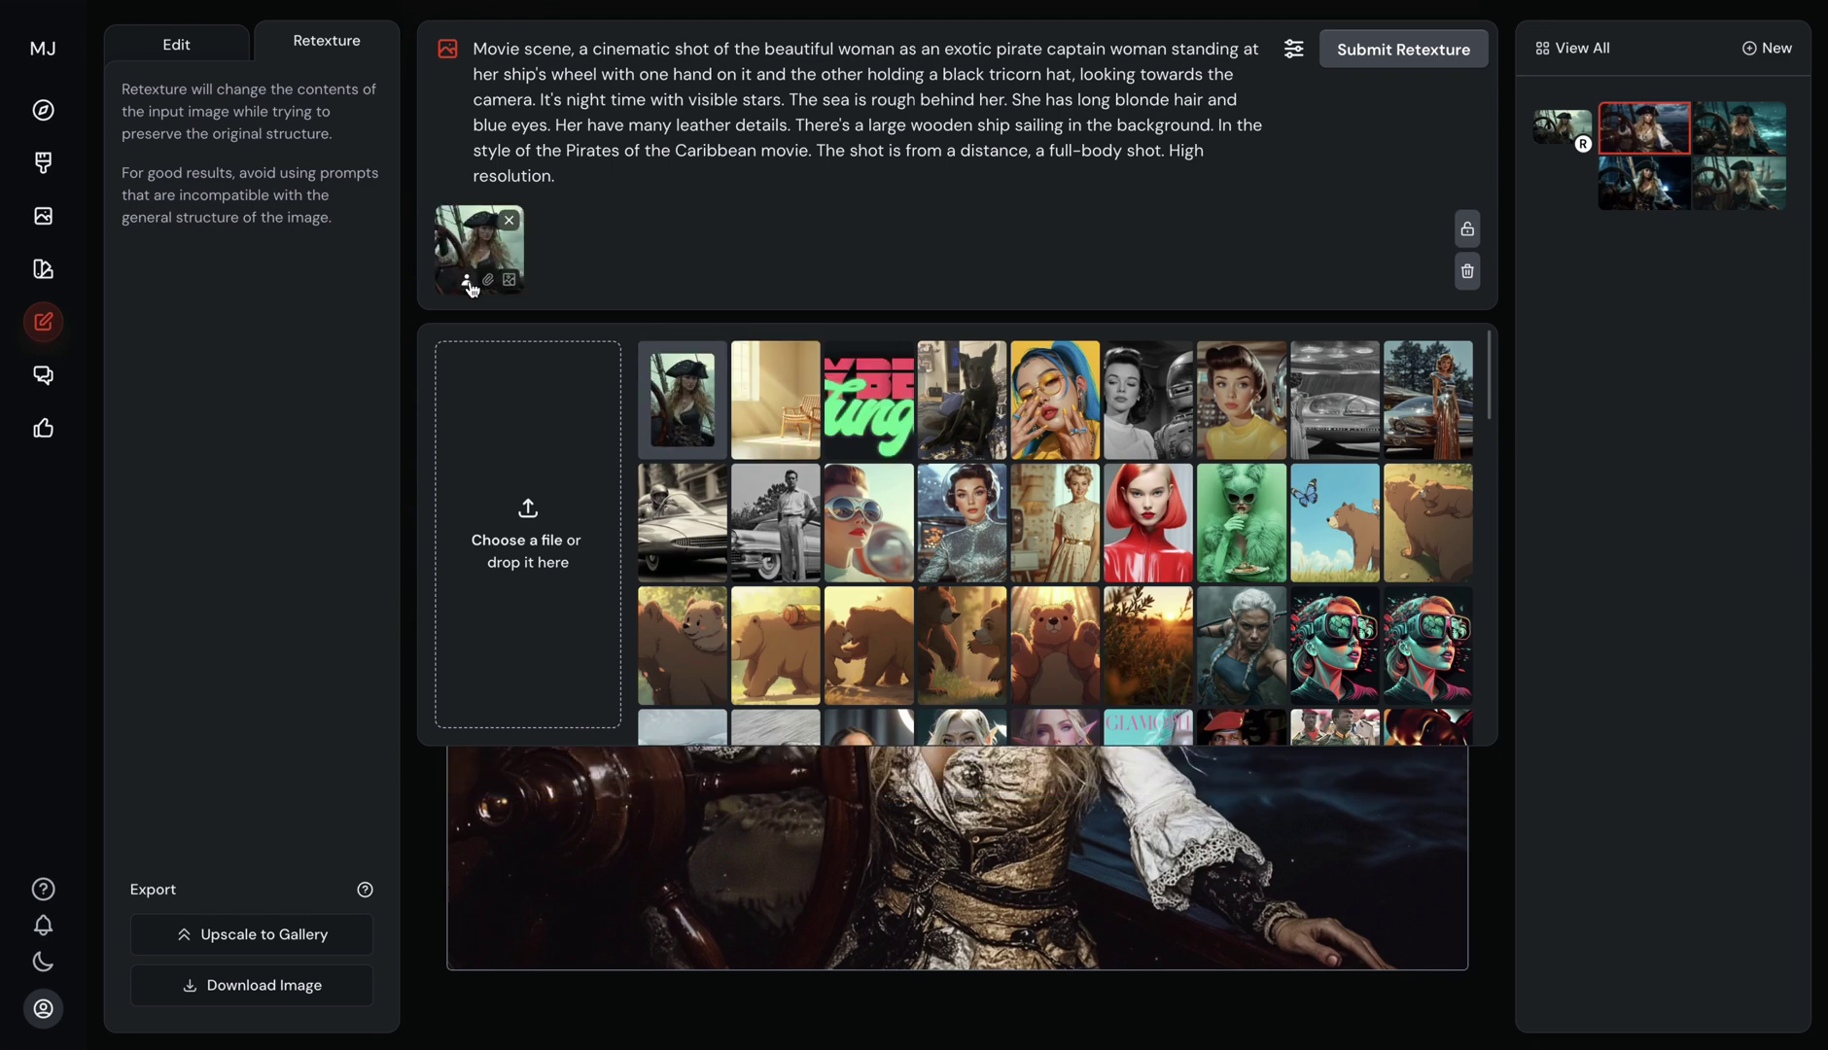
{"action": "left_click", "coordinate": [1410, 51]}
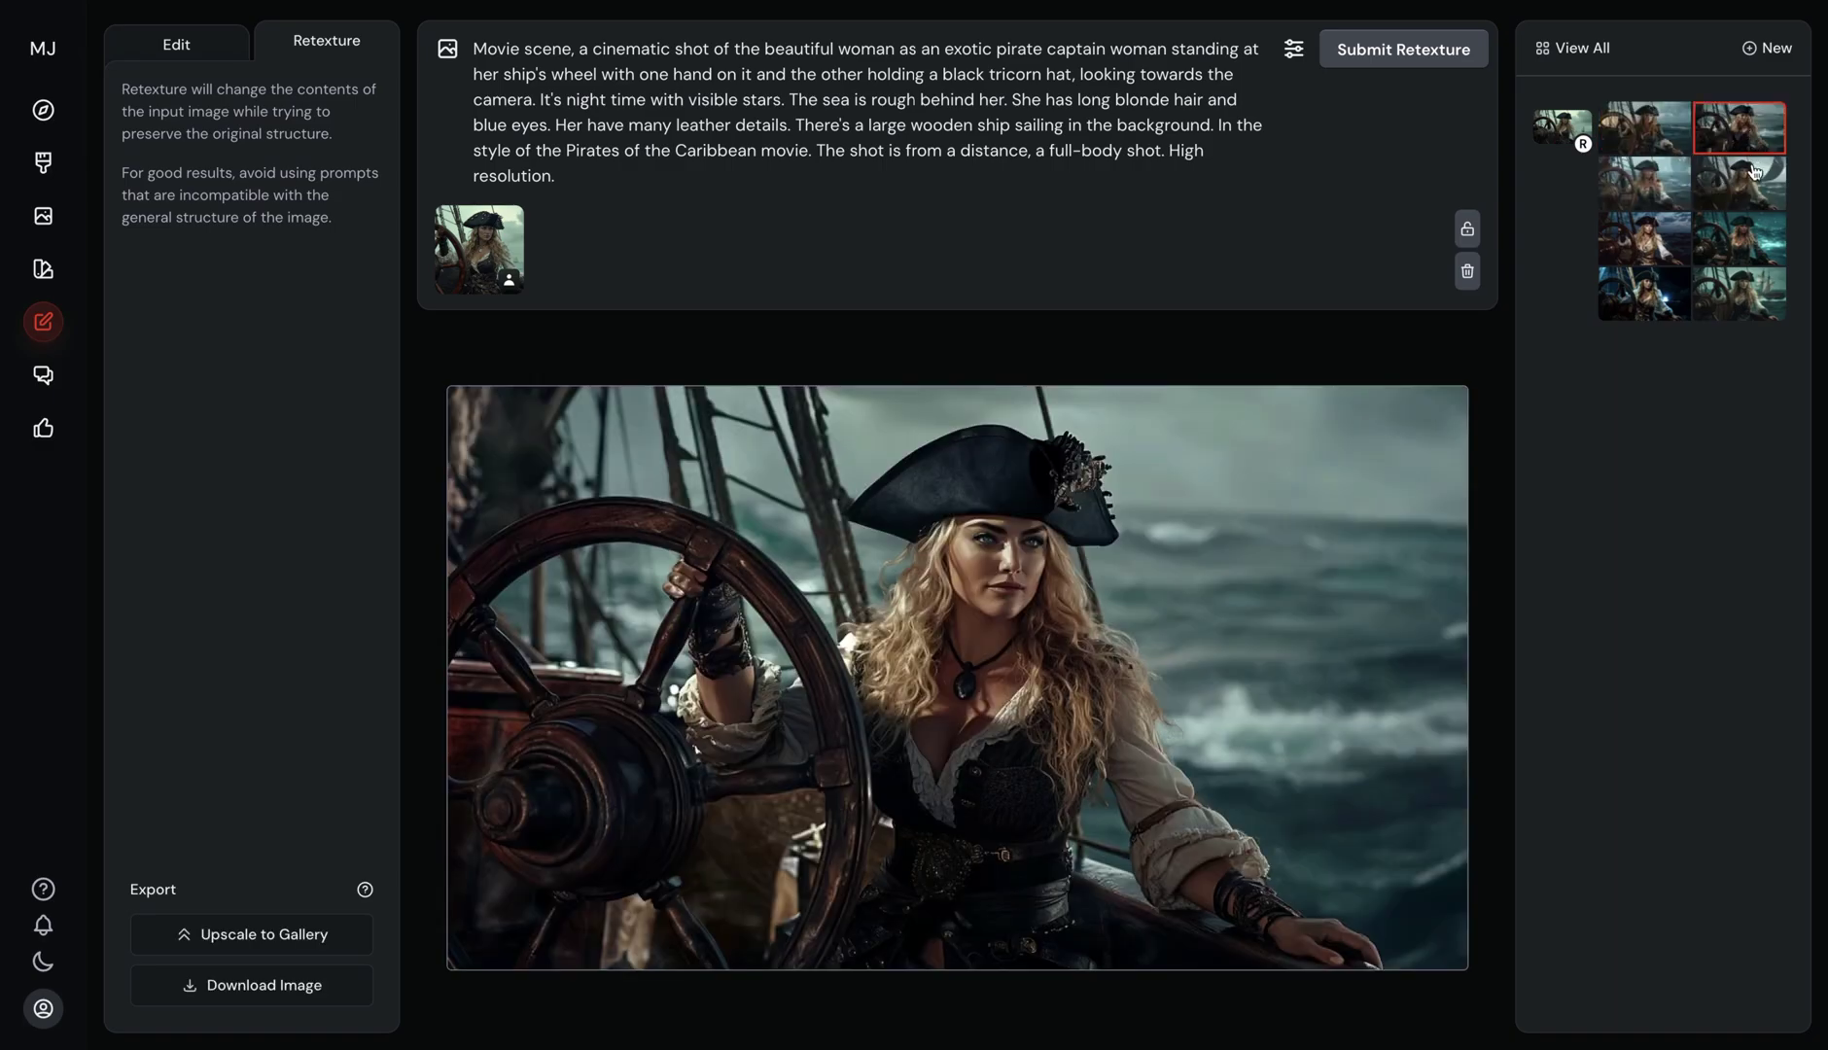
- Compare the character-referenced pirate results with the earlier retextures to check the woman's likeness, ending on the third new result
{"action": "left_click", "coordinate": [477, 251]}
{"action": "left_click", "coordinate": [478, 251]}
{"action": "left_click", "coordinate": [1719, 135]}
{"action": "left_click", "coordinate": [1737, 240]}
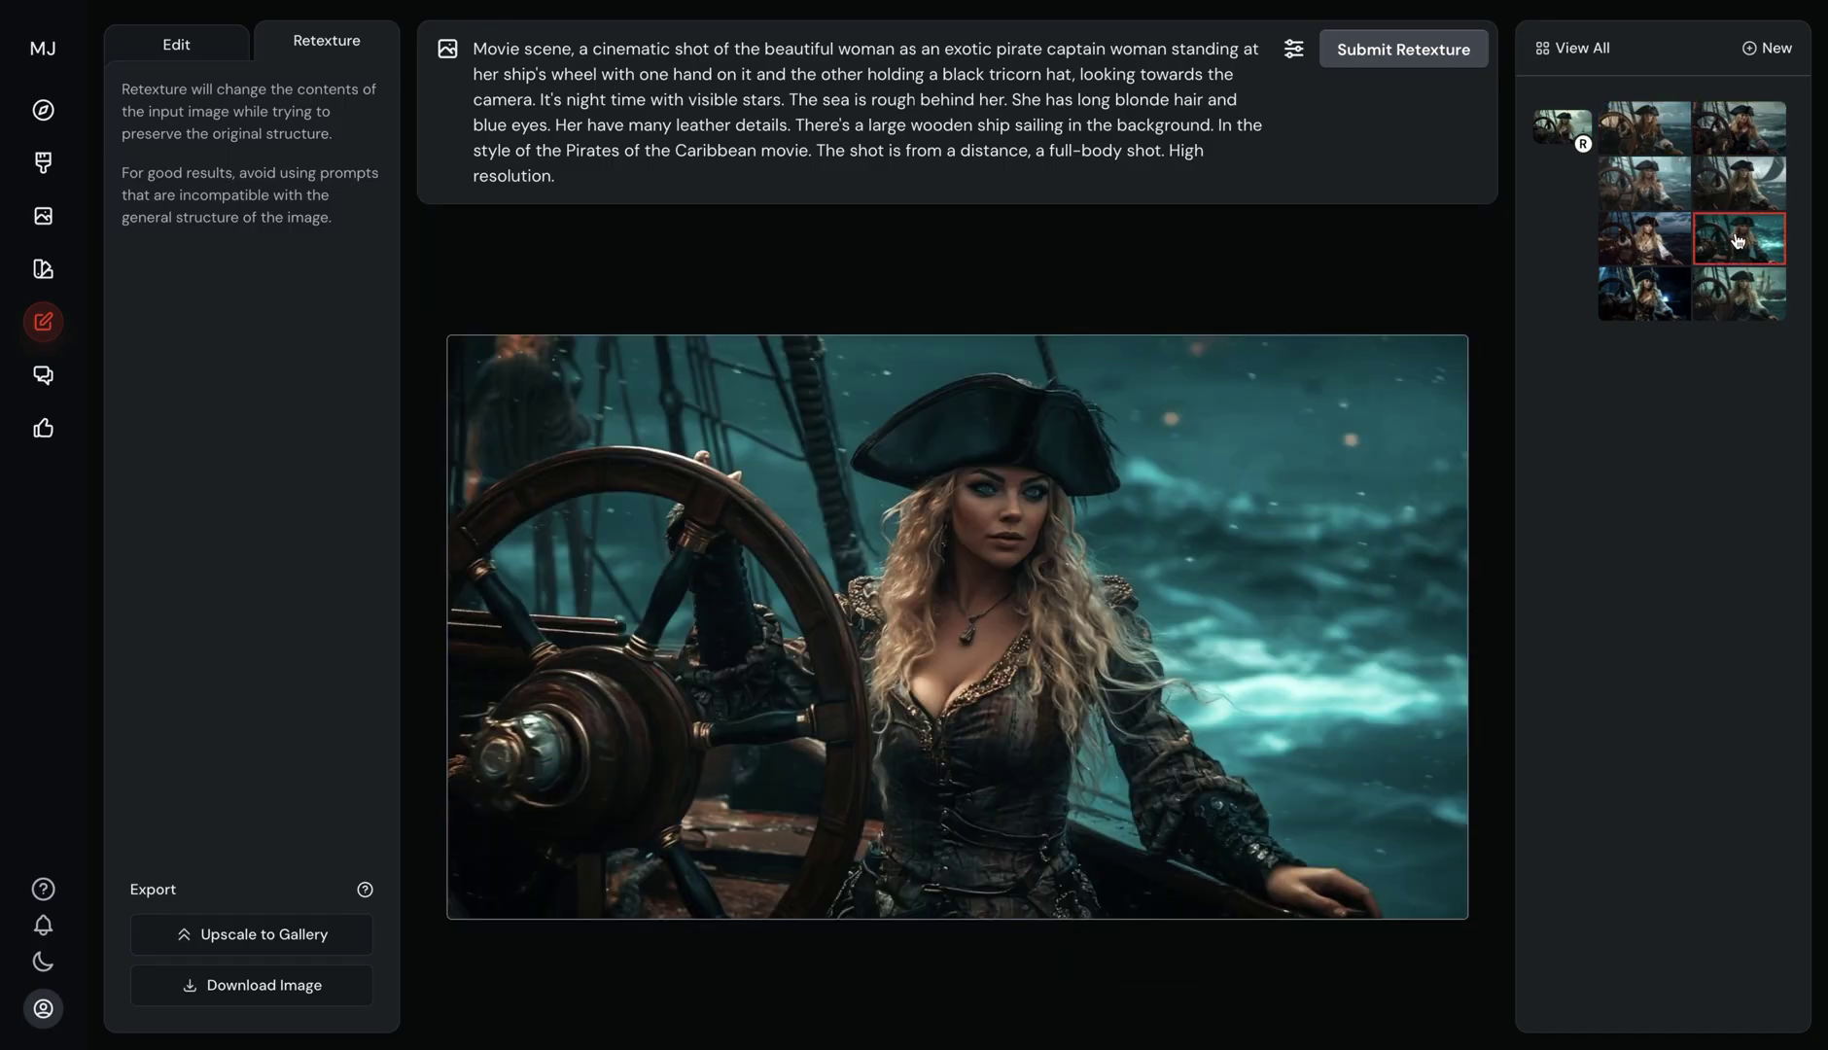
{"action": "left_click", "coordinate": [1647, 250]}
{"action": "left_click", "coordinate": [1645, 126]}
{"action": "left_click", "coordinate": [1739, 135]}
{"action": "left_click", "coordinate": [1743, 173]}
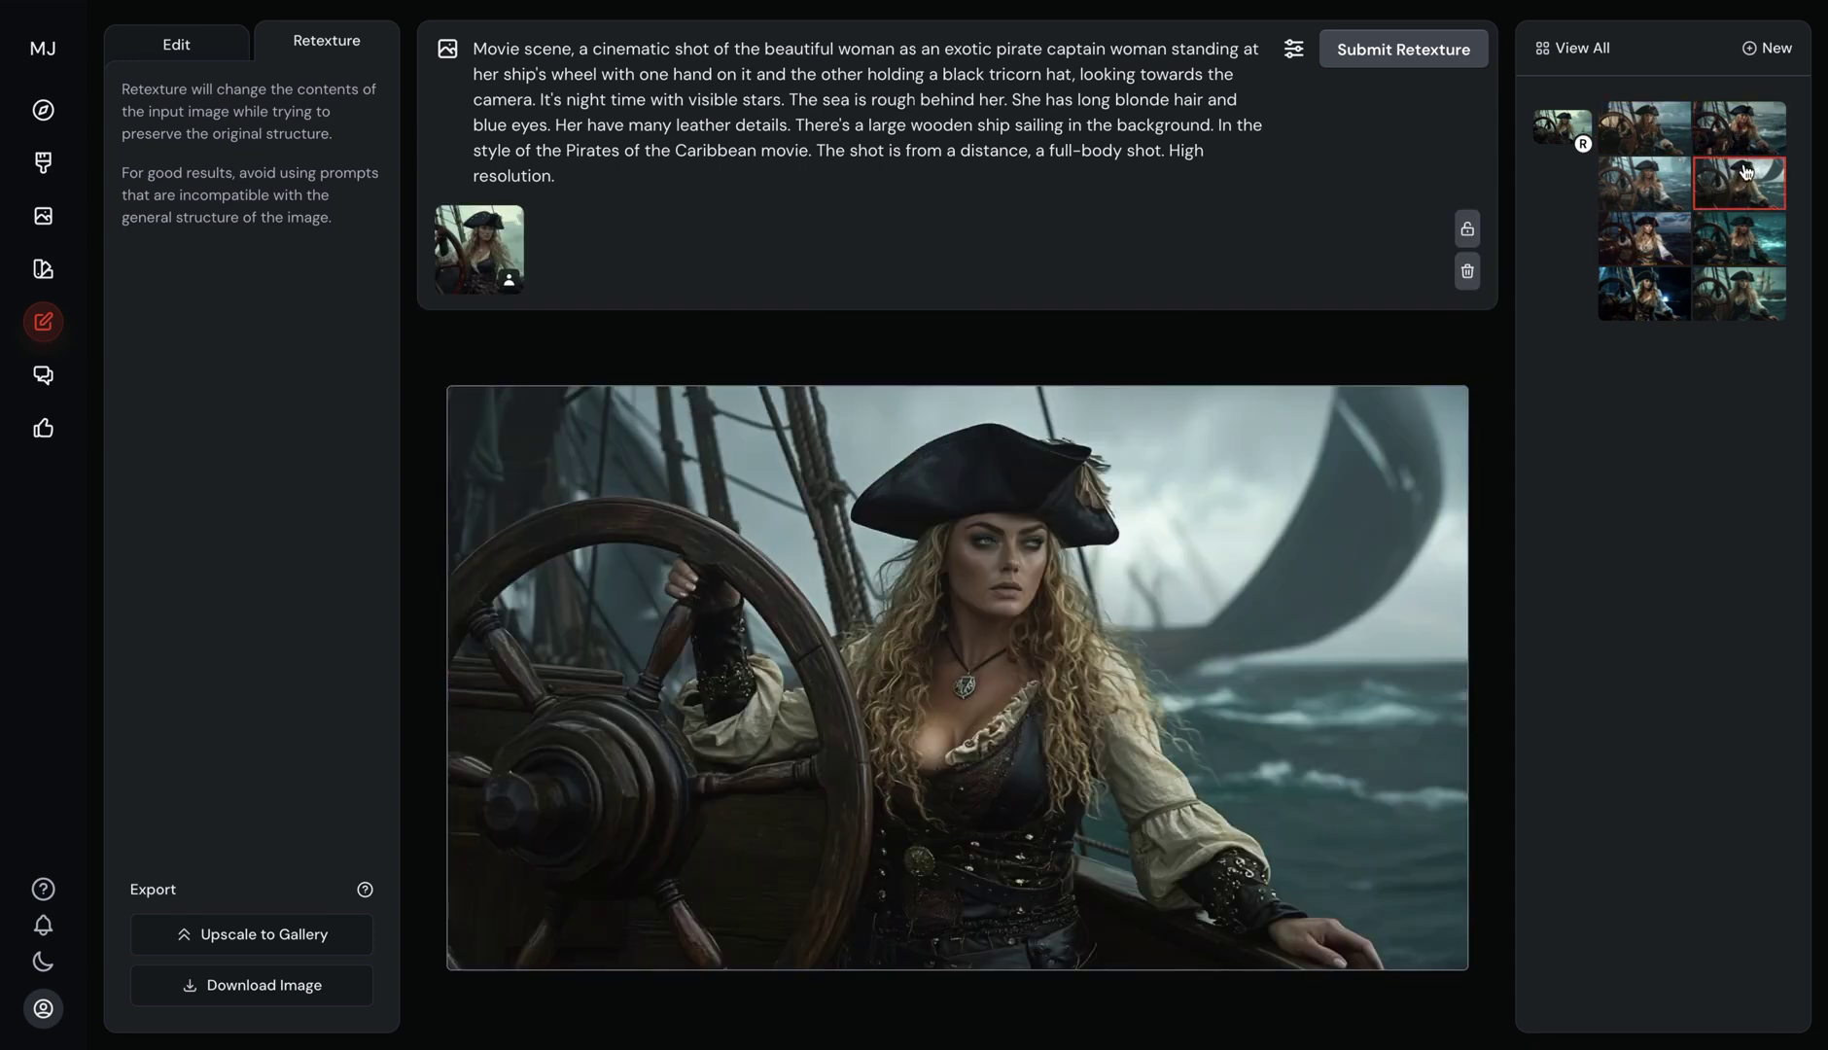
{"action": "left_click", "coordinate": [1650, 180]}
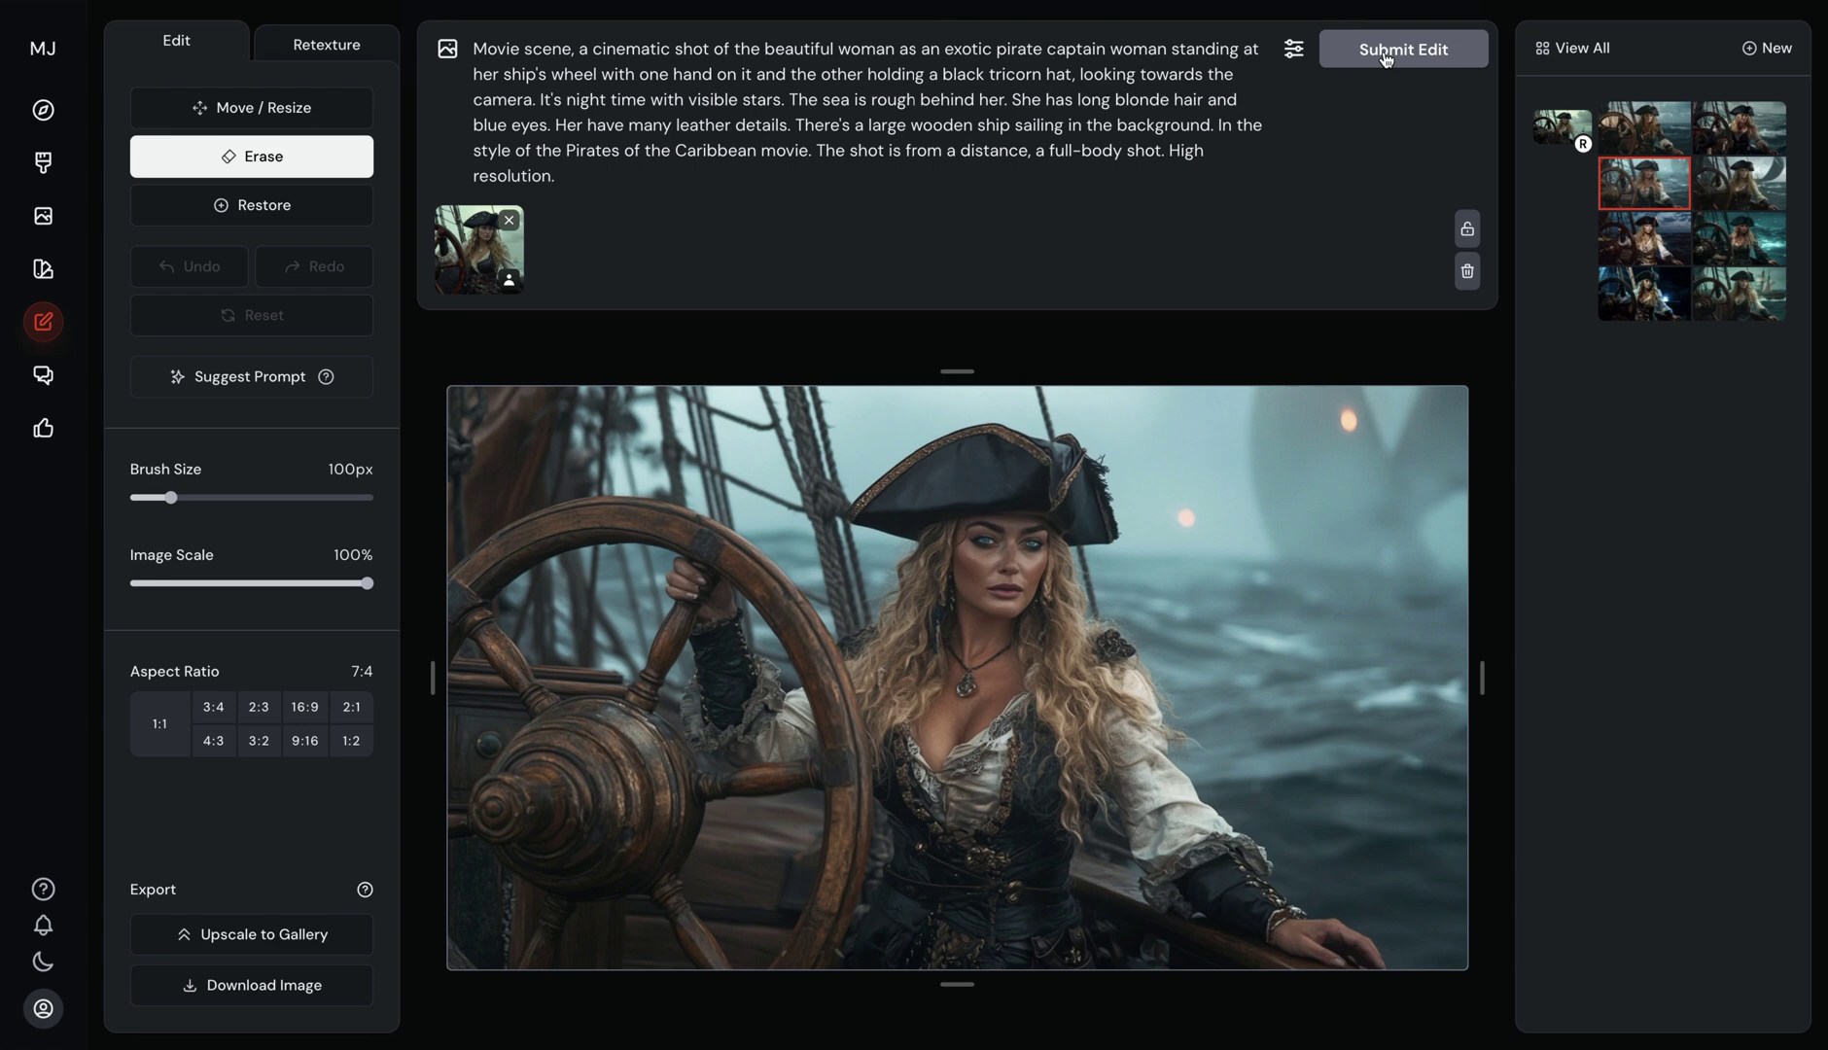
- Regenerate the woman's face in the first character-referenced result by erasing it and submitting the edit, and select the third variation
{"action": "left_click", "coordinate": [1387, 59]}
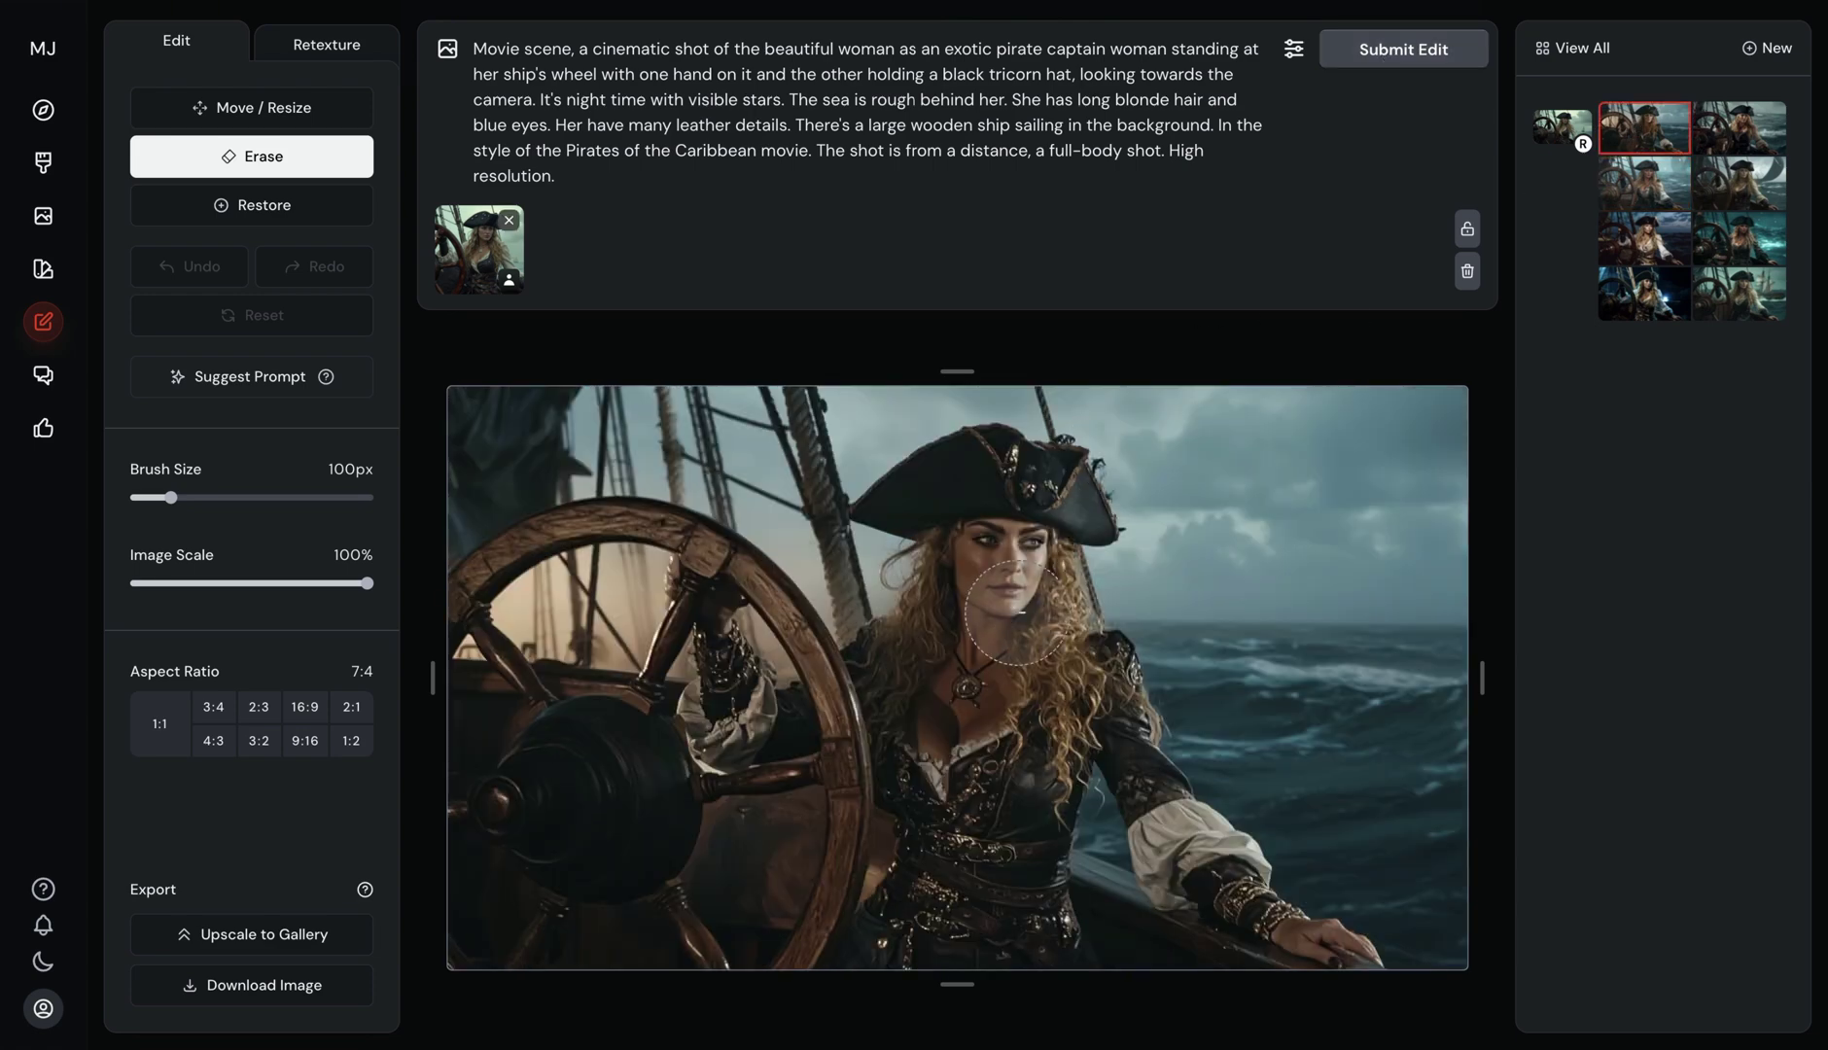
{"action": "left_click_drag", "start_coordinate": [997, 572], "coordinate": [989, 544]}
{"action": "mouse_move", "coordinate": [476, 251]}
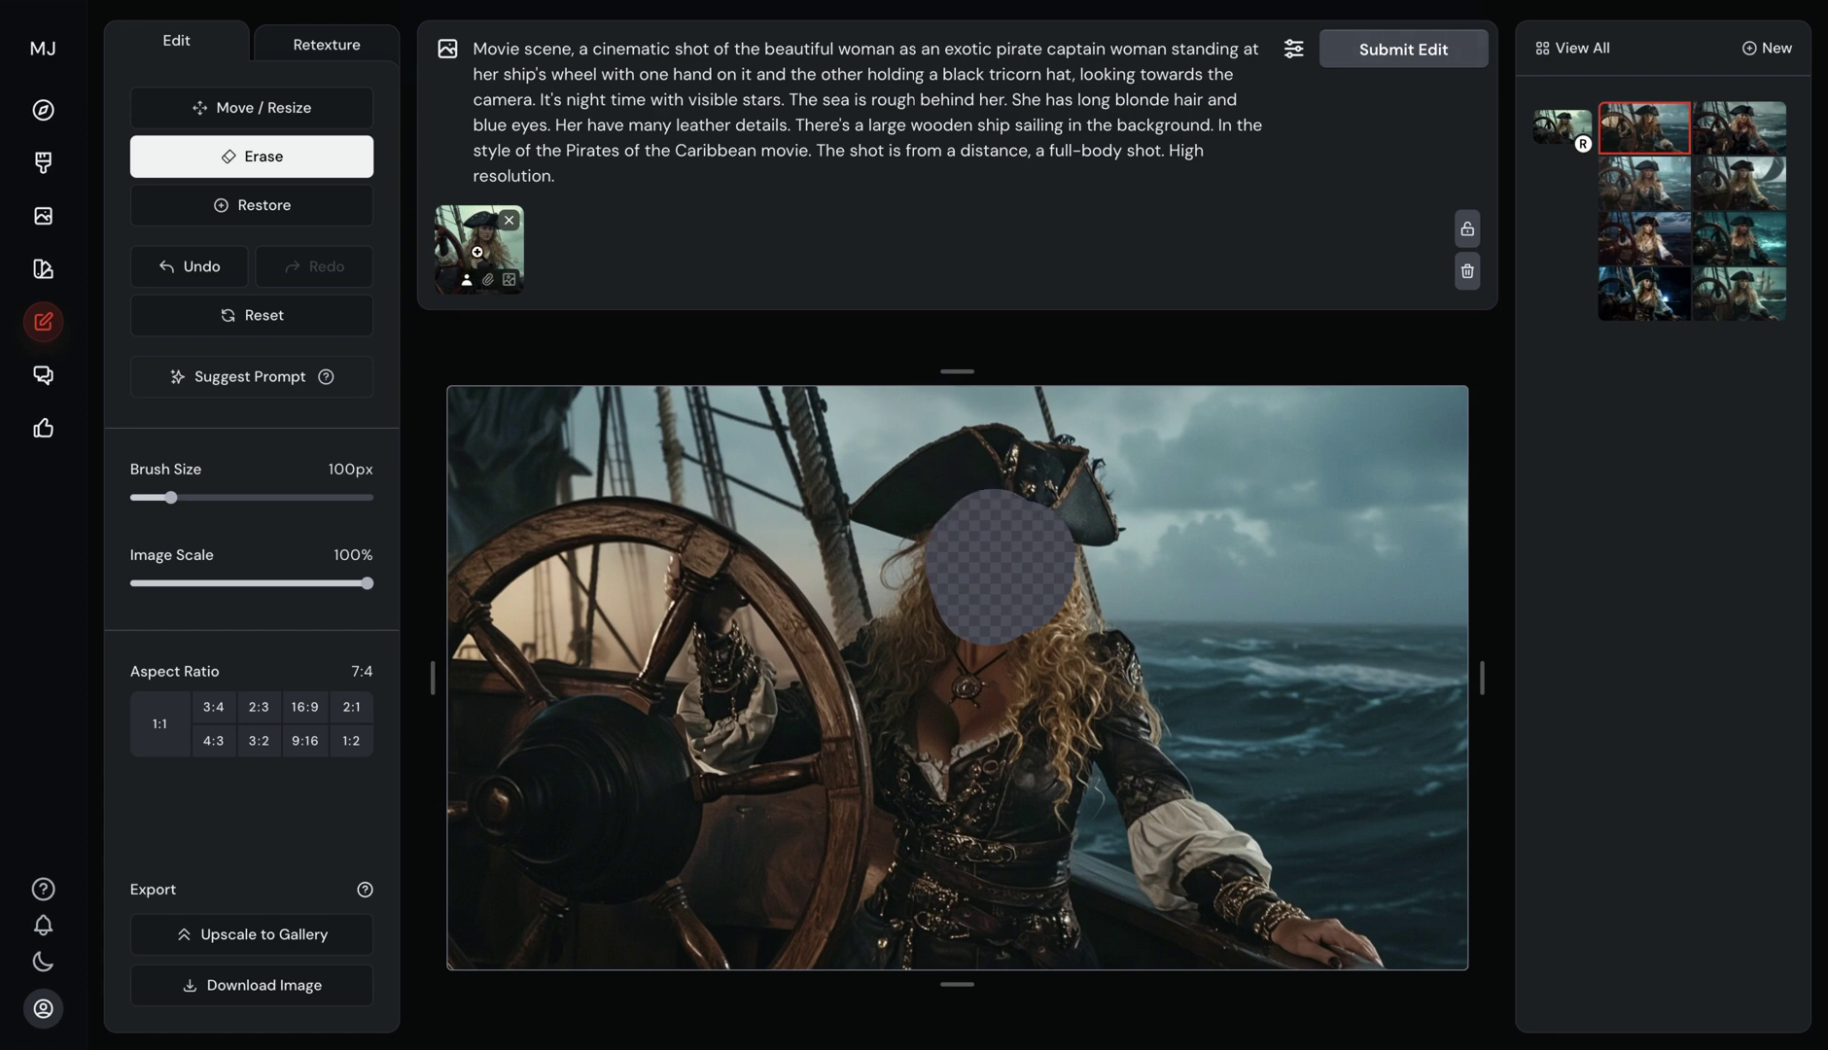
{"action": "left_click", "coordinate": [1383, 49]}
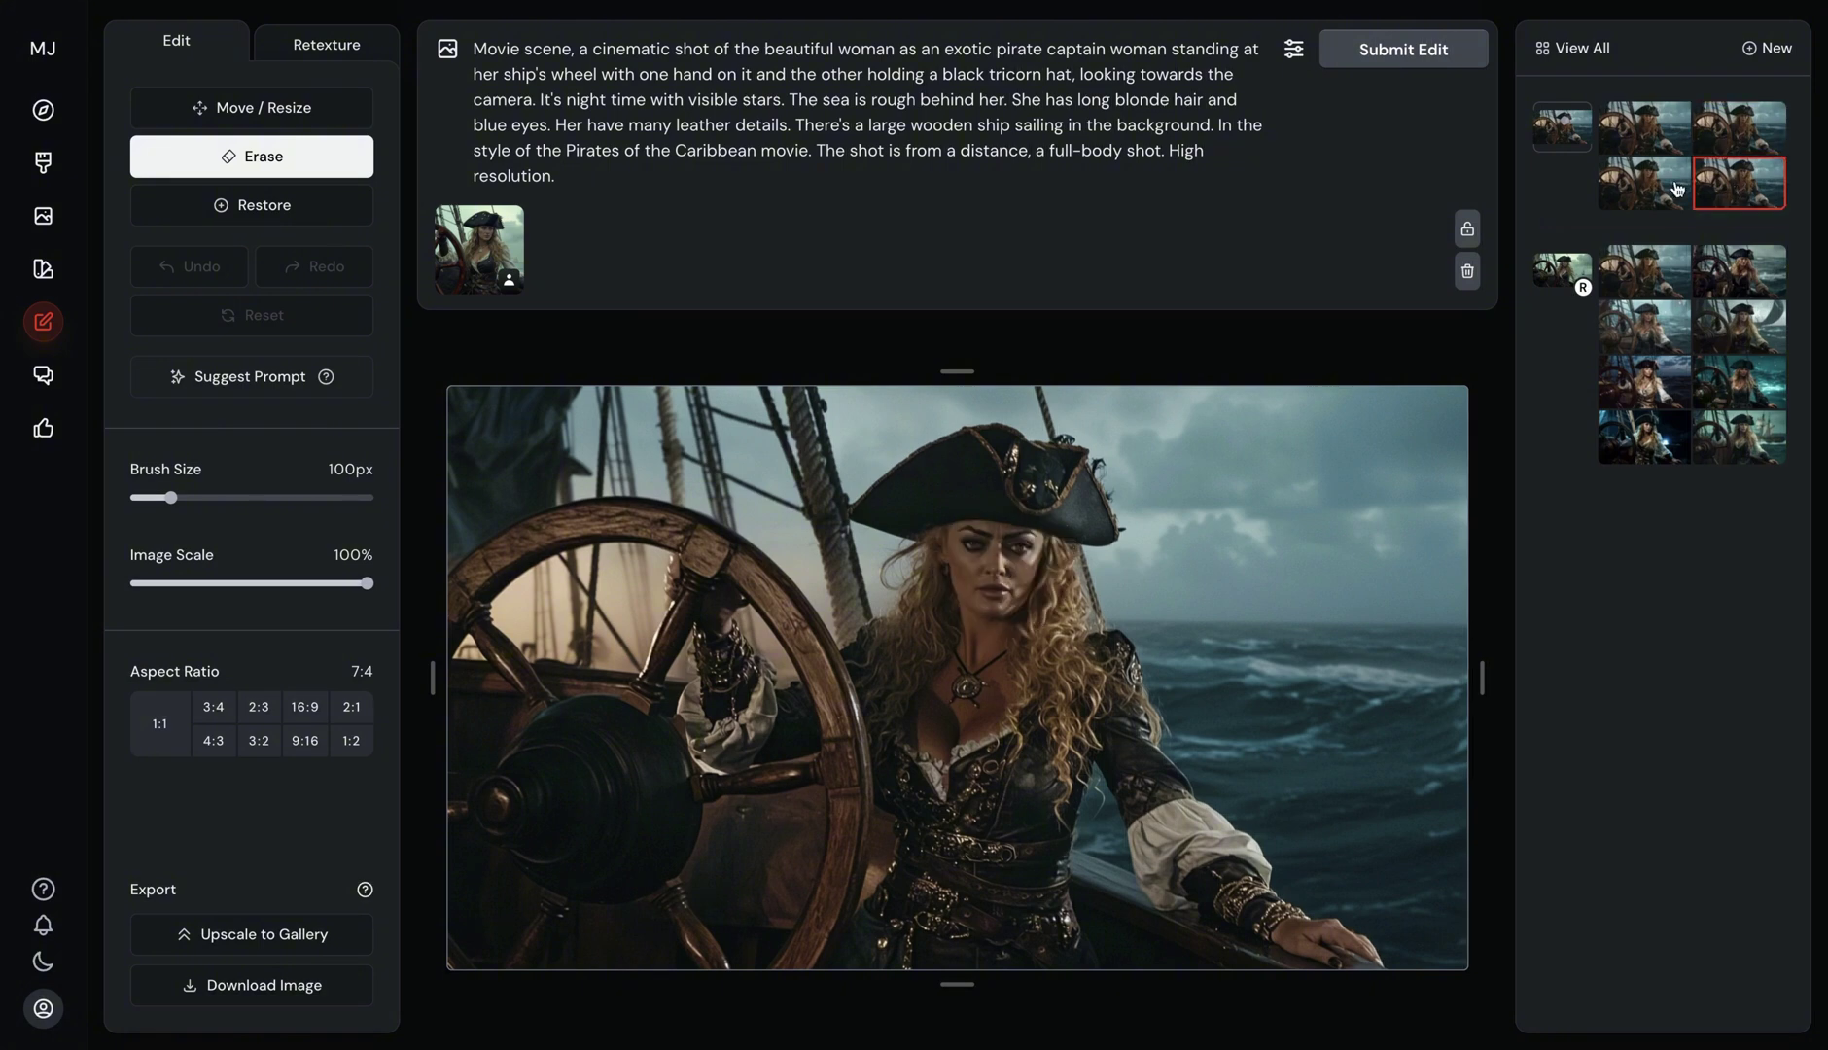
{"action": "left_click", "coordinate": [1674, 187]}
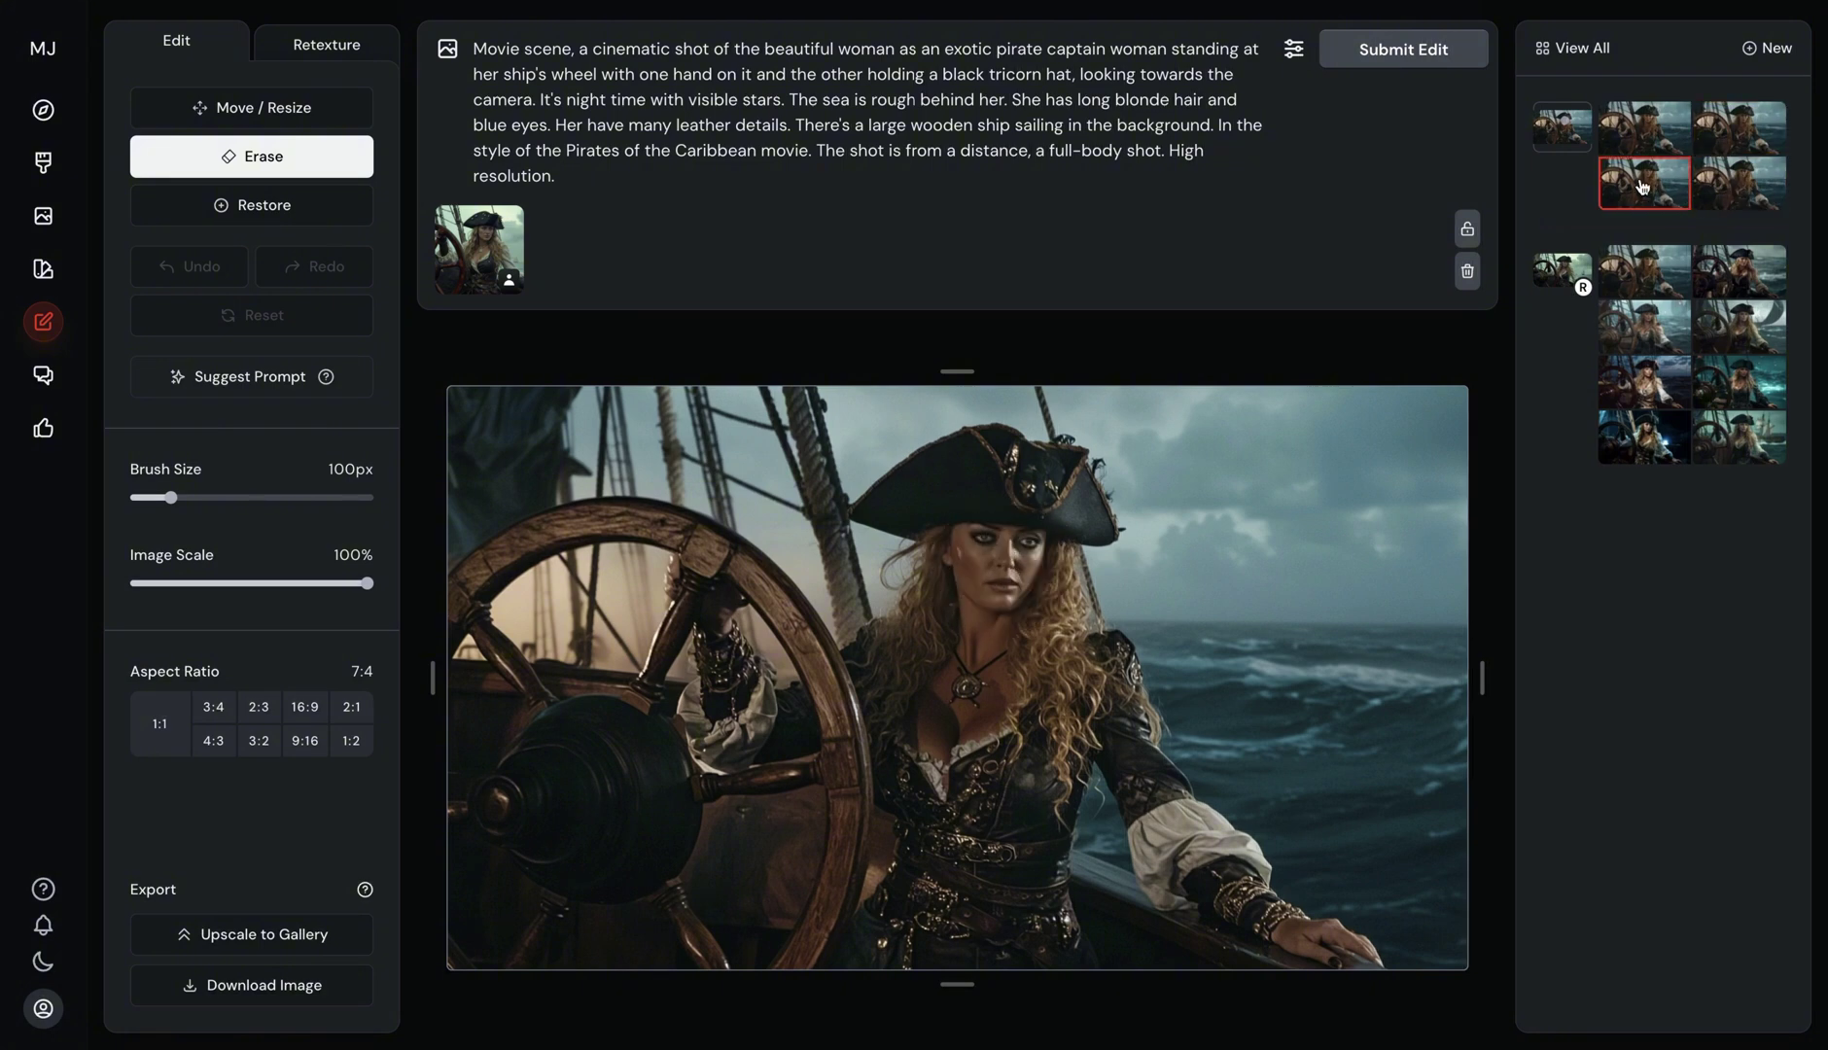